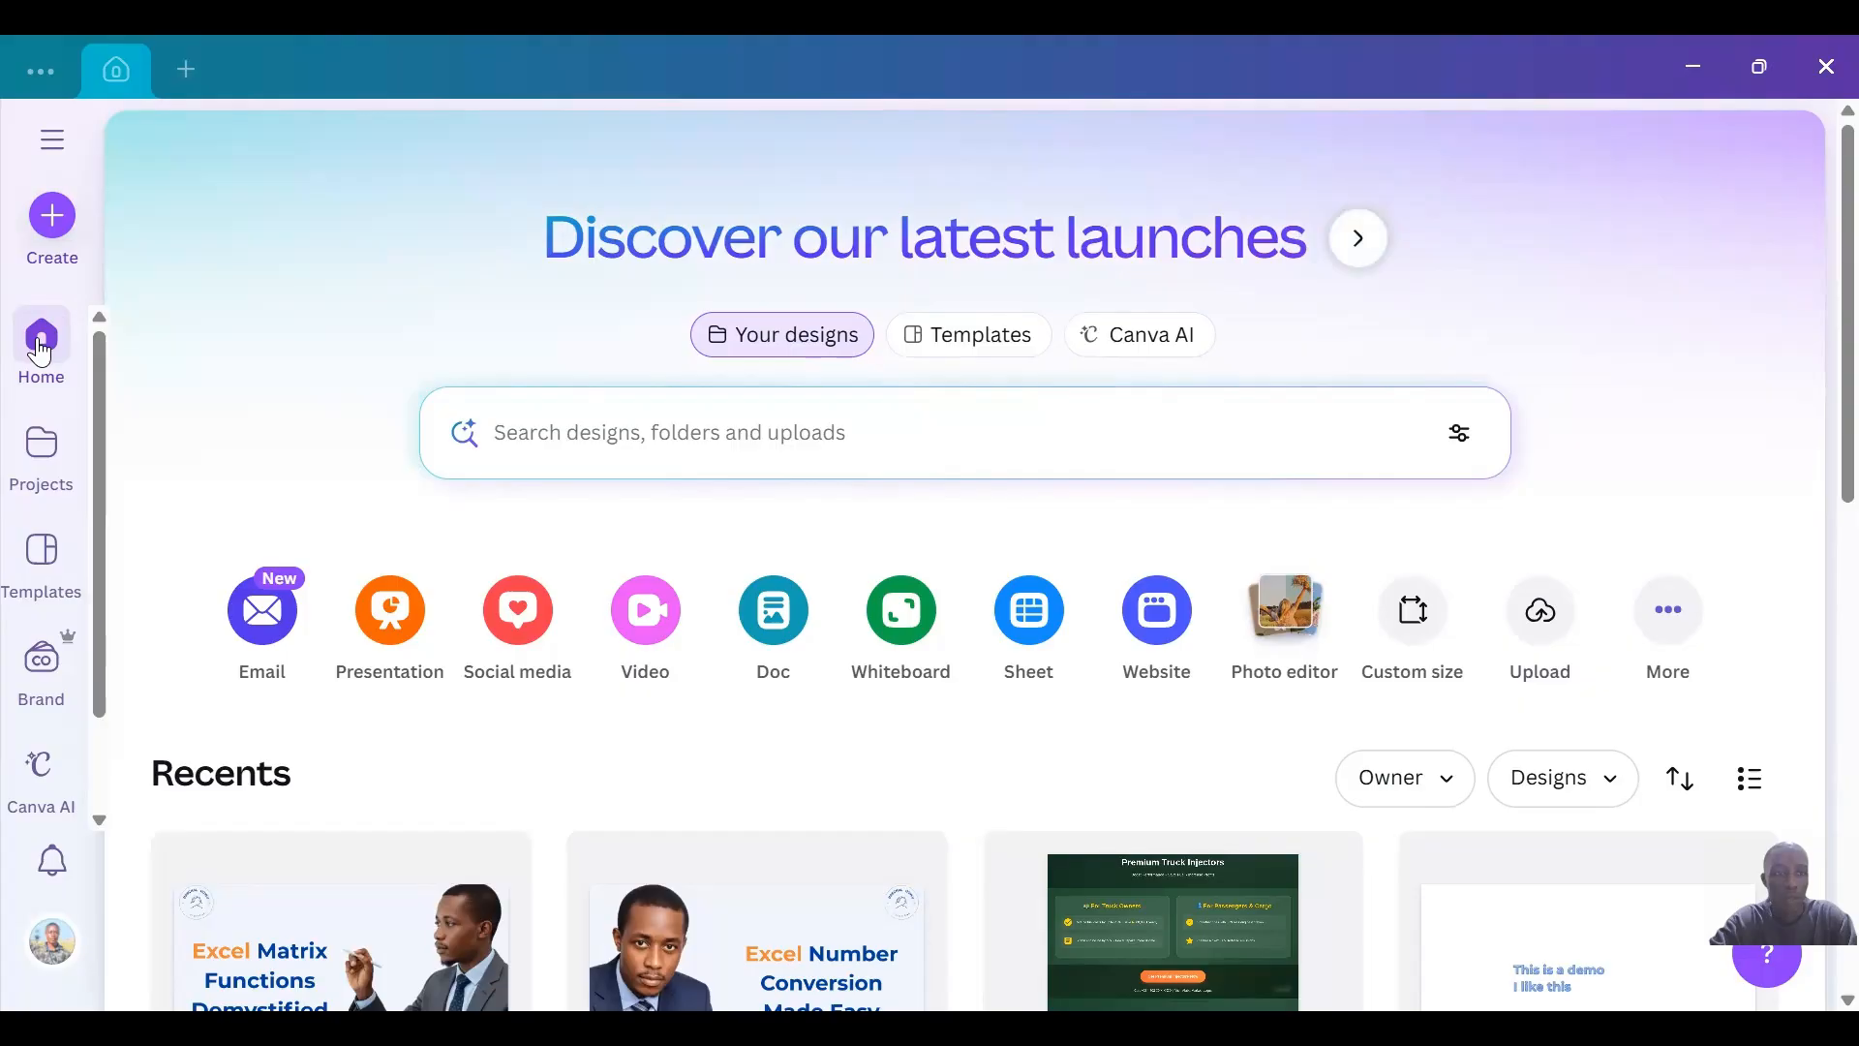
Create a presentation from the "The Rise of Esports" template among the presentation templates.
left_click(37, 560)
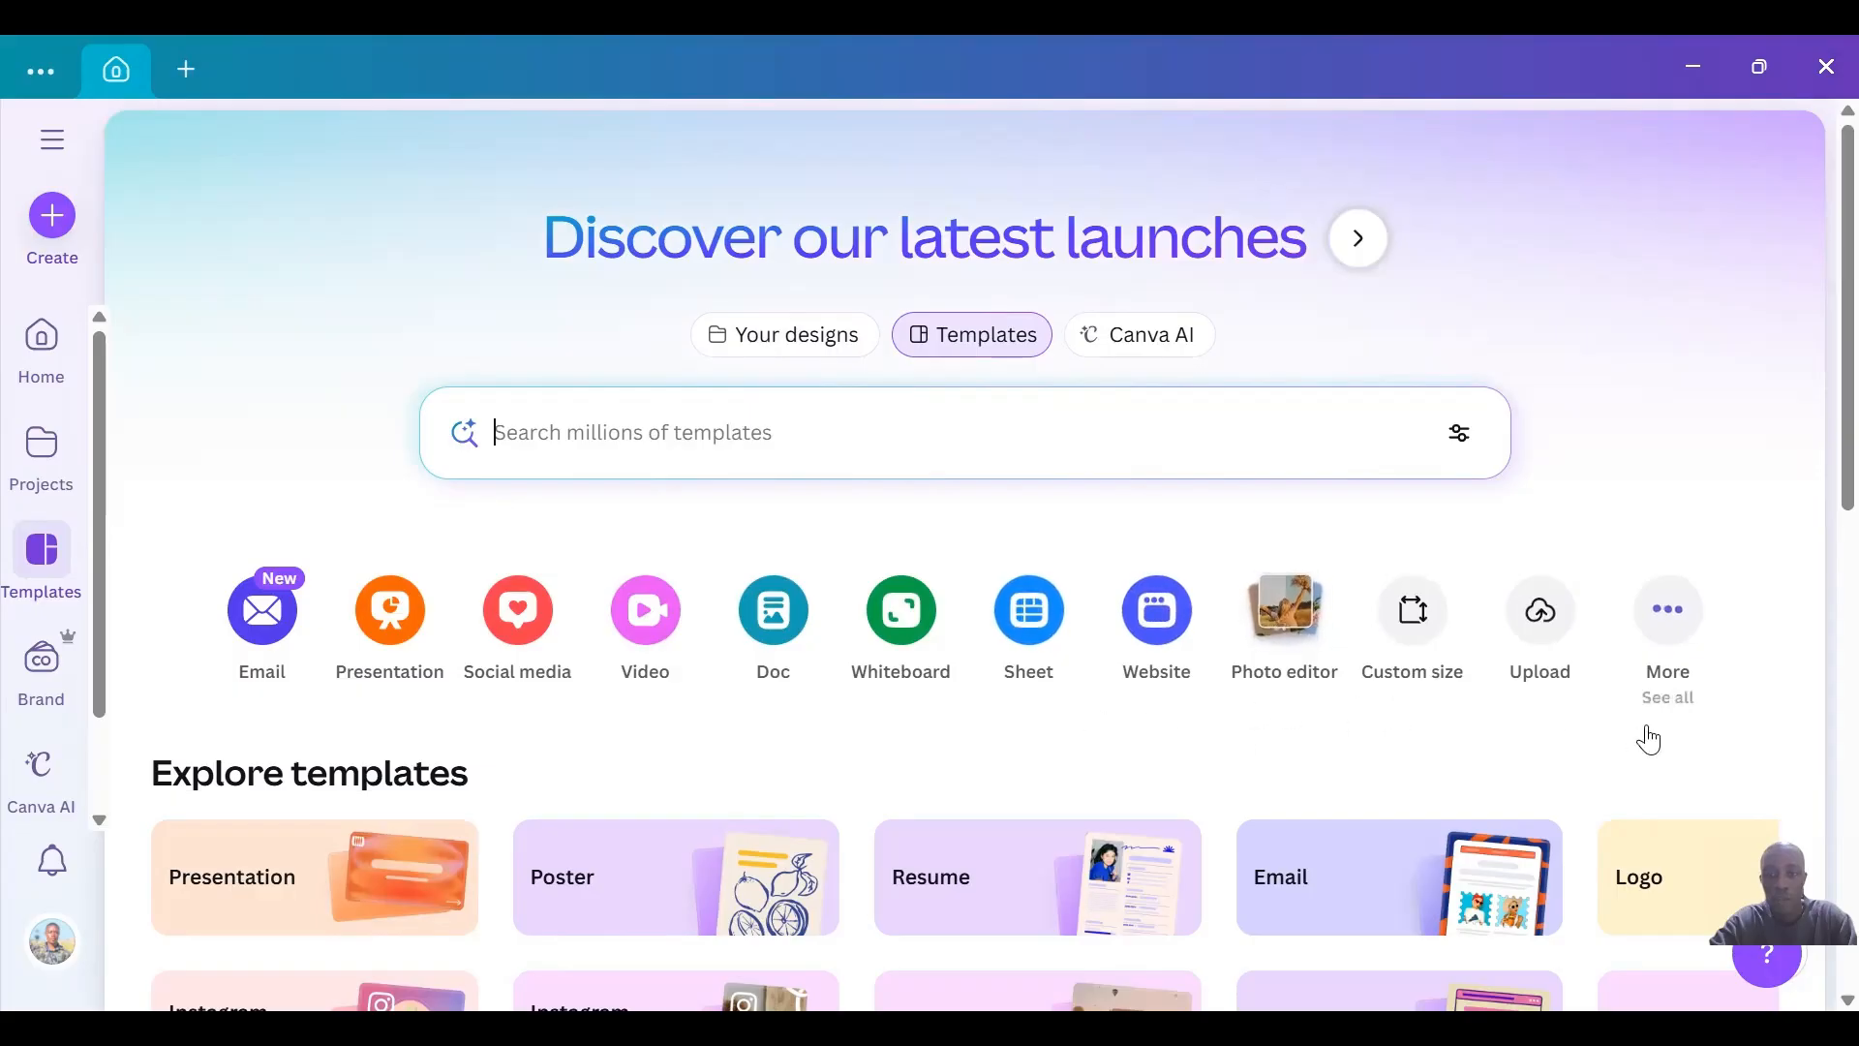
left_click(1670, 613)
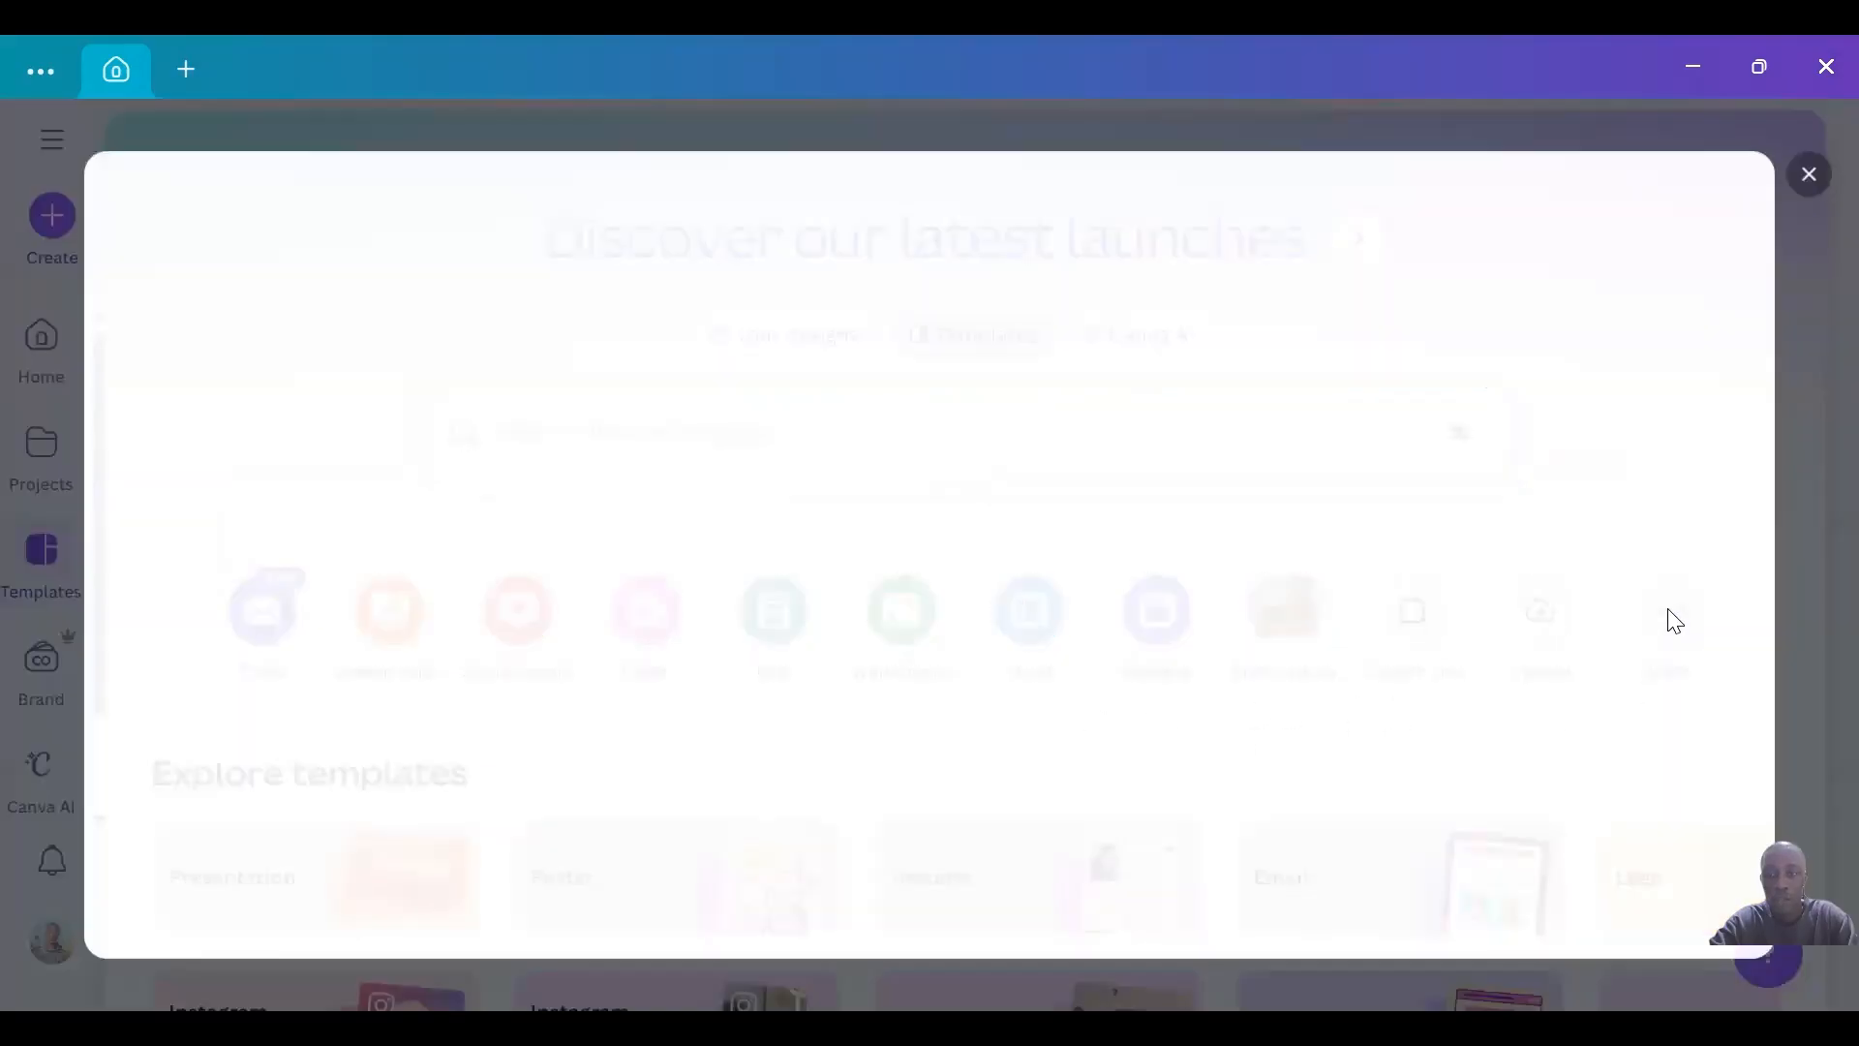
left_click_drag(490, 370, 479, 302)
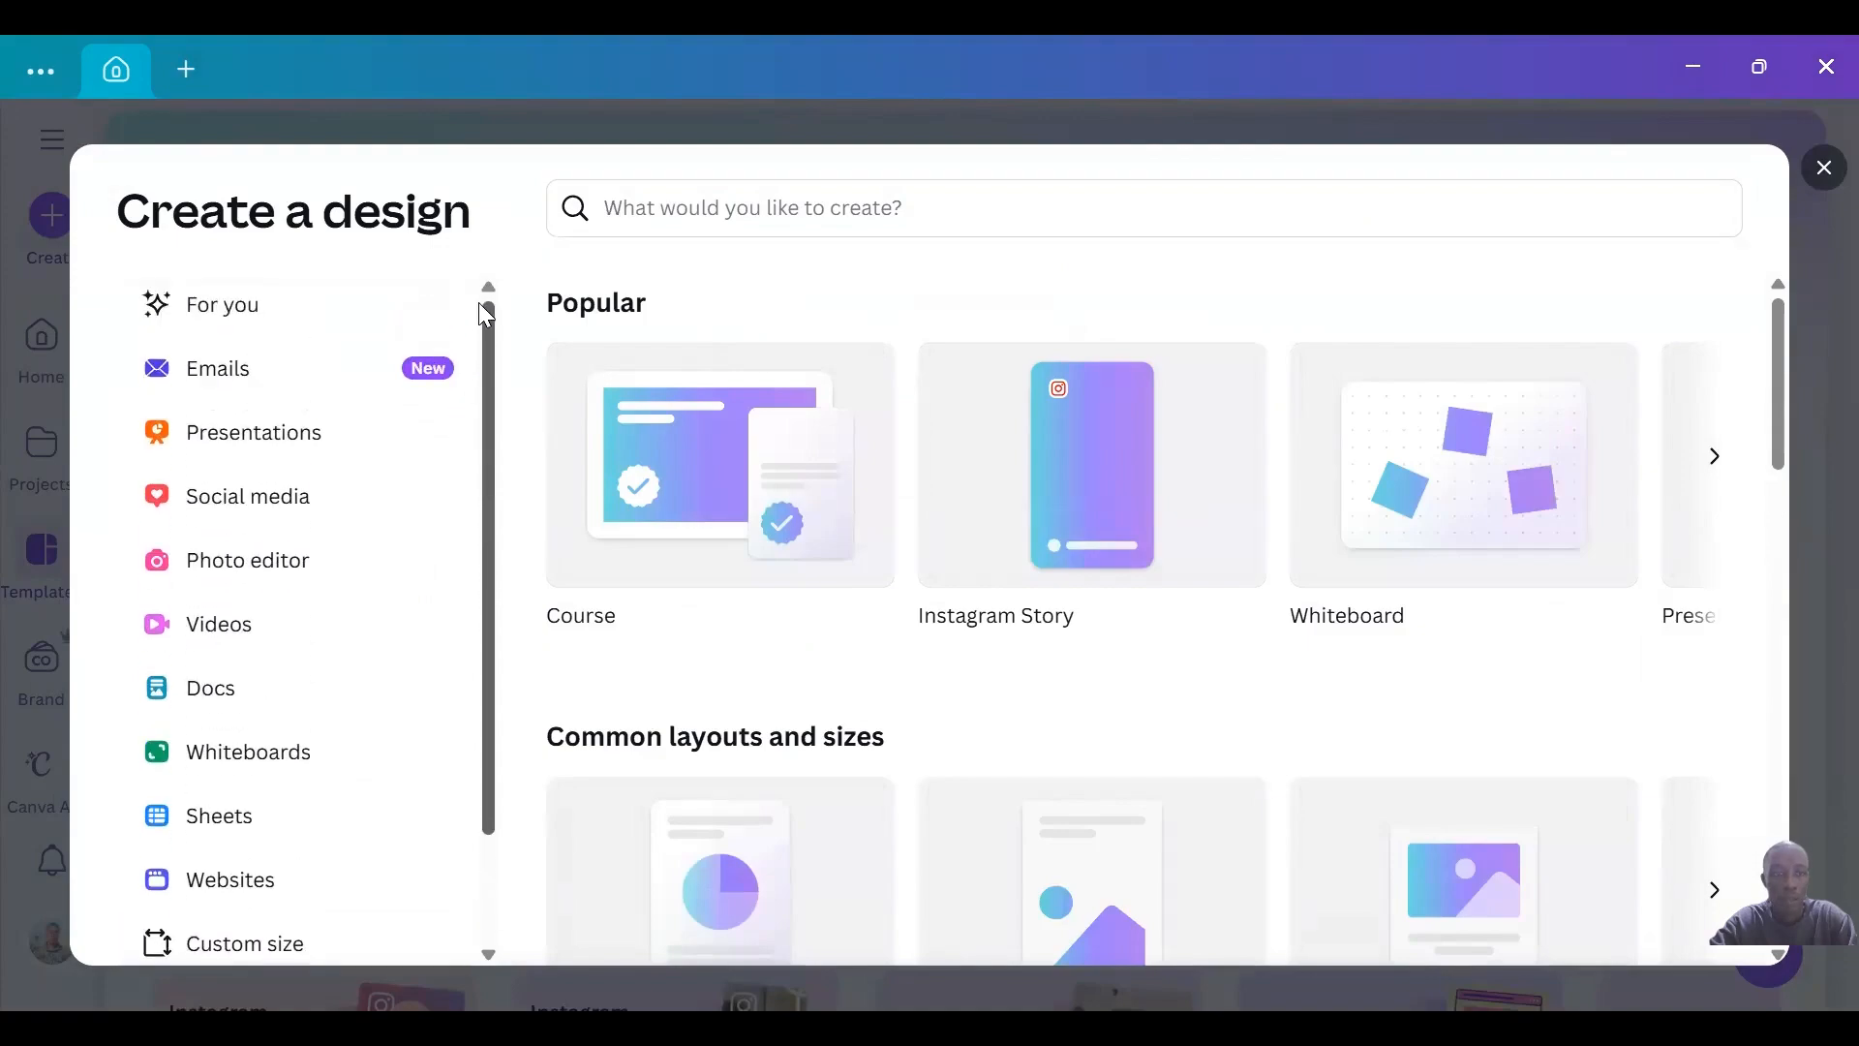
left_click(289, 450)
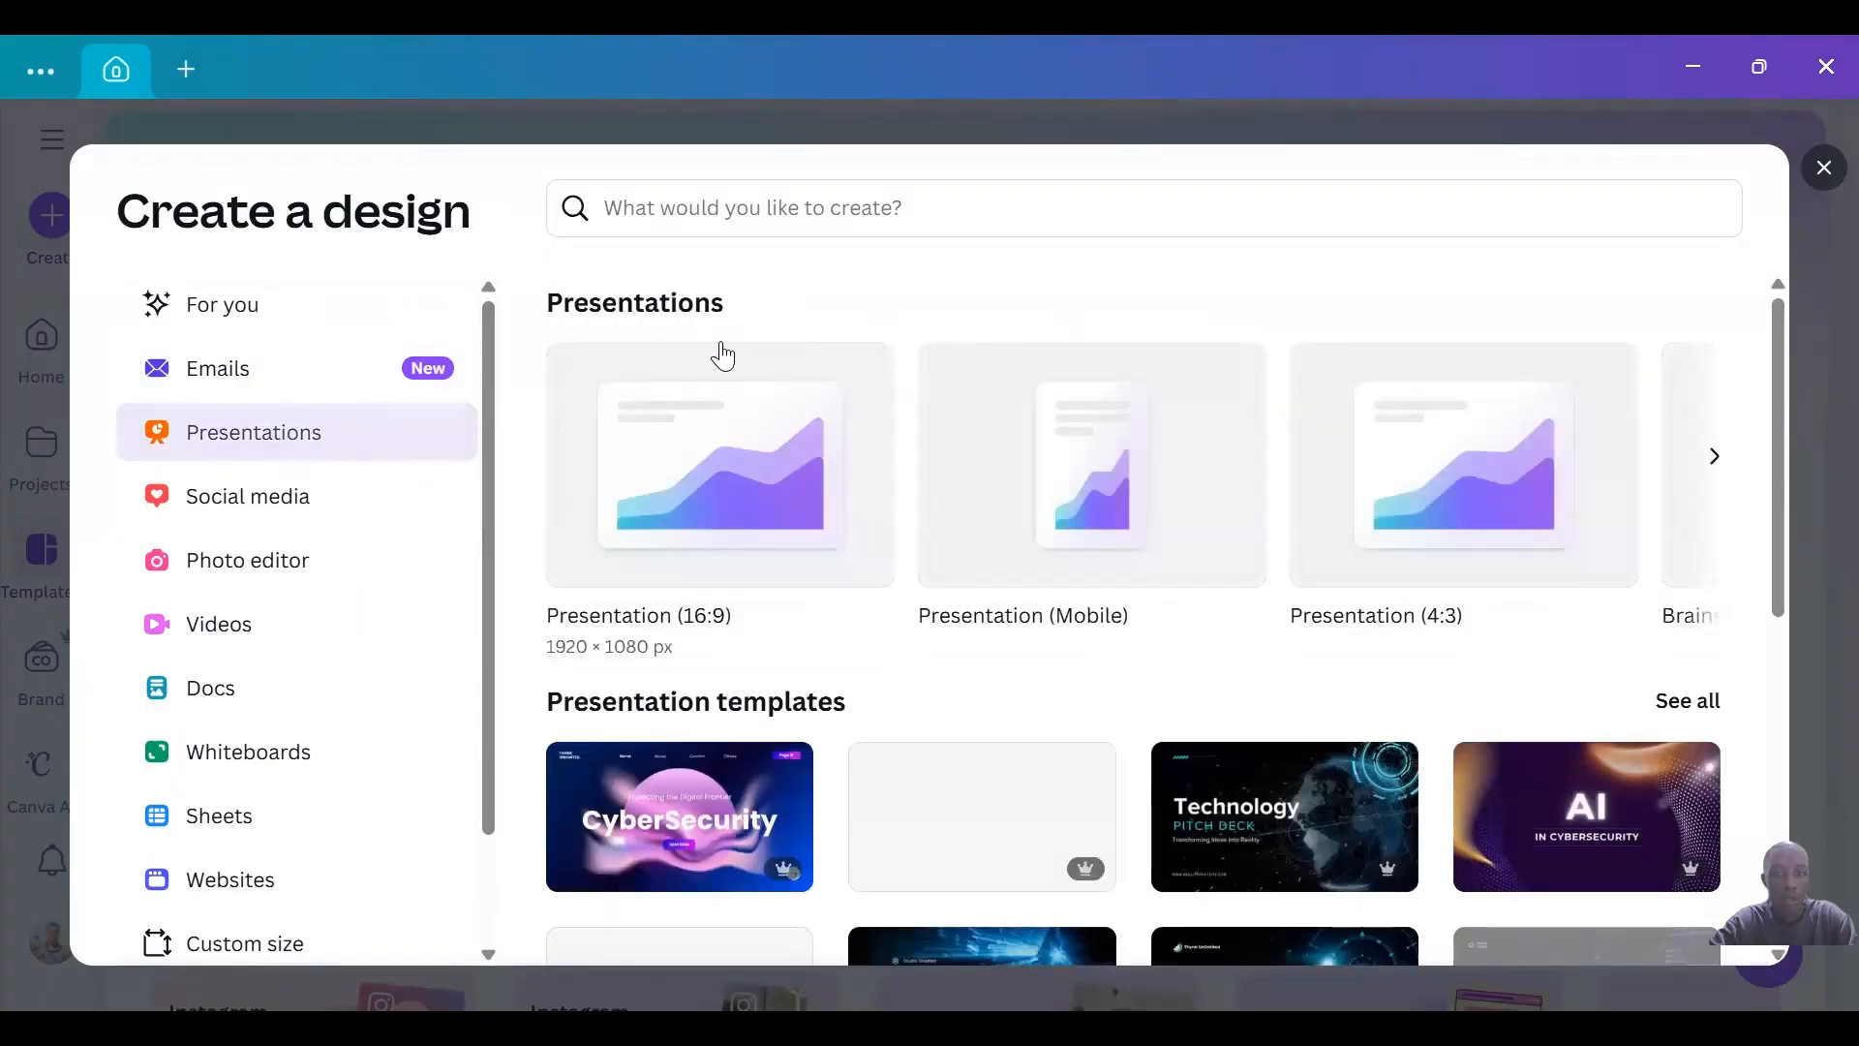
scroll(1759, 614, "down", 4)
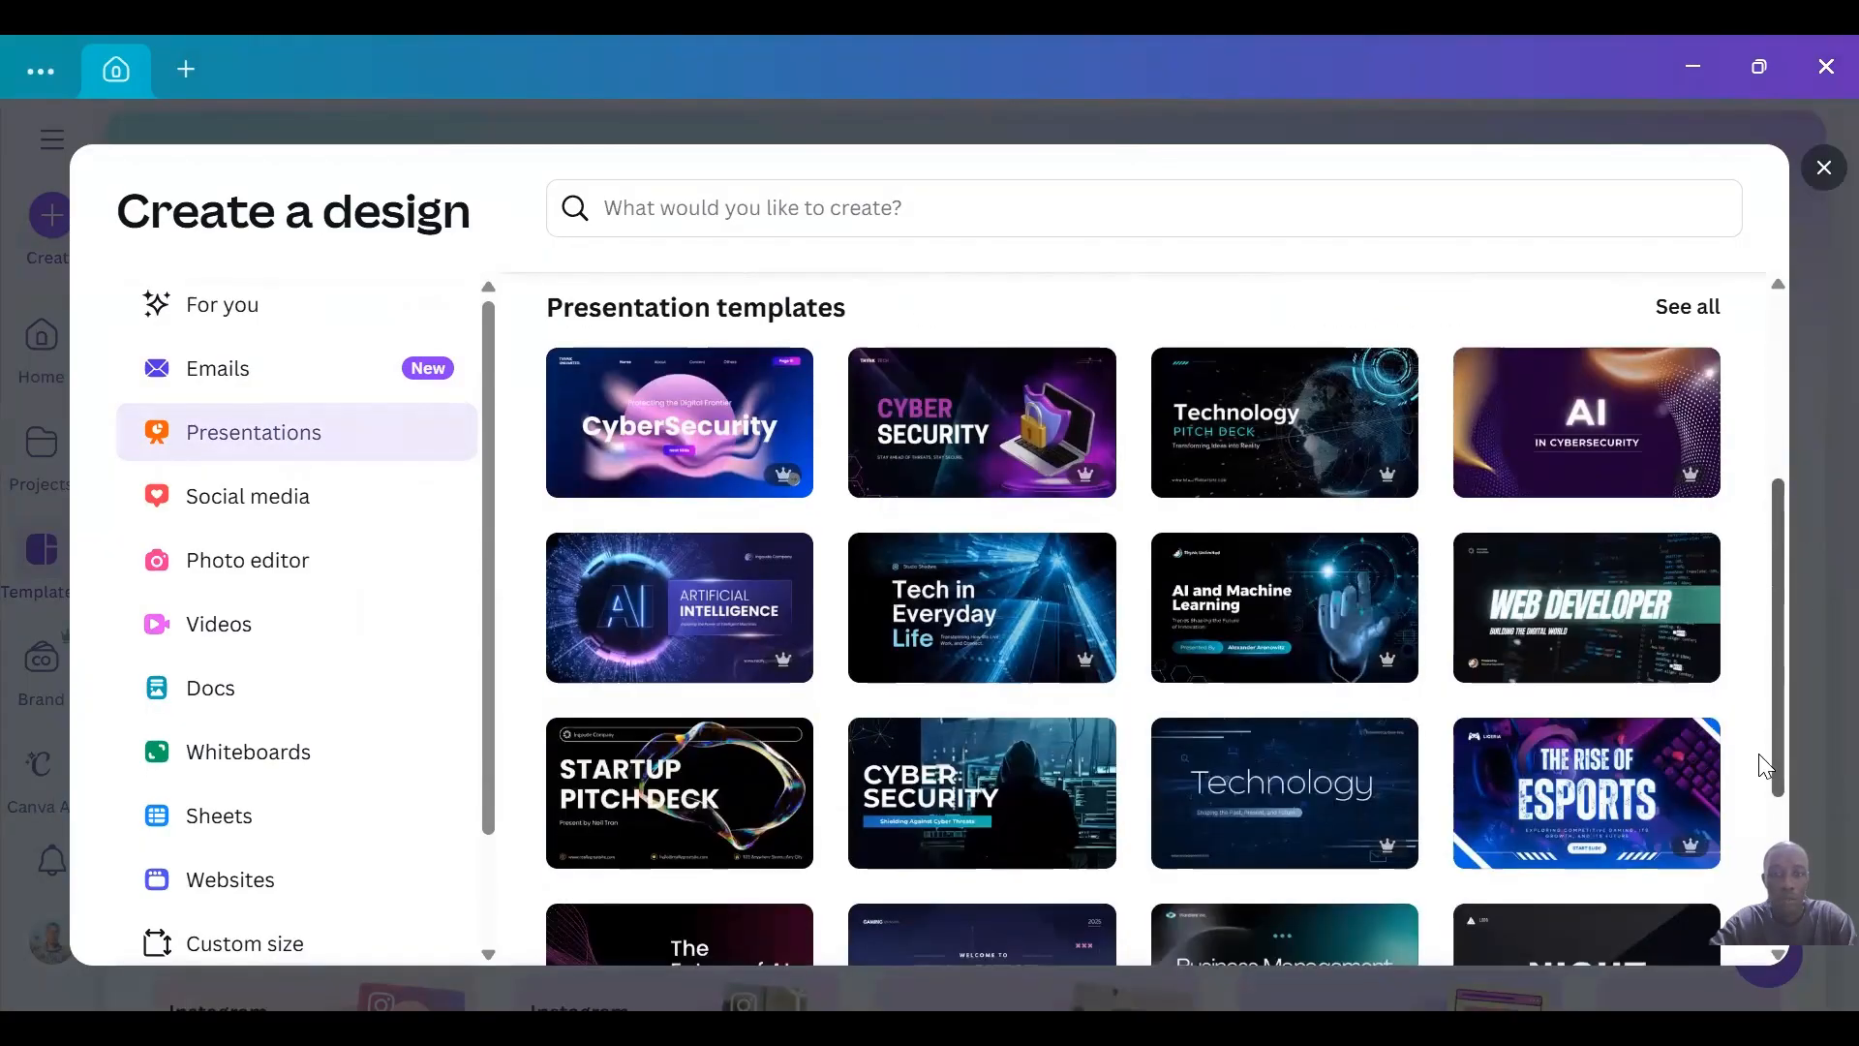
scroll(1767, 823, "down", 2)
scroll(1767, 838, "up", 2)
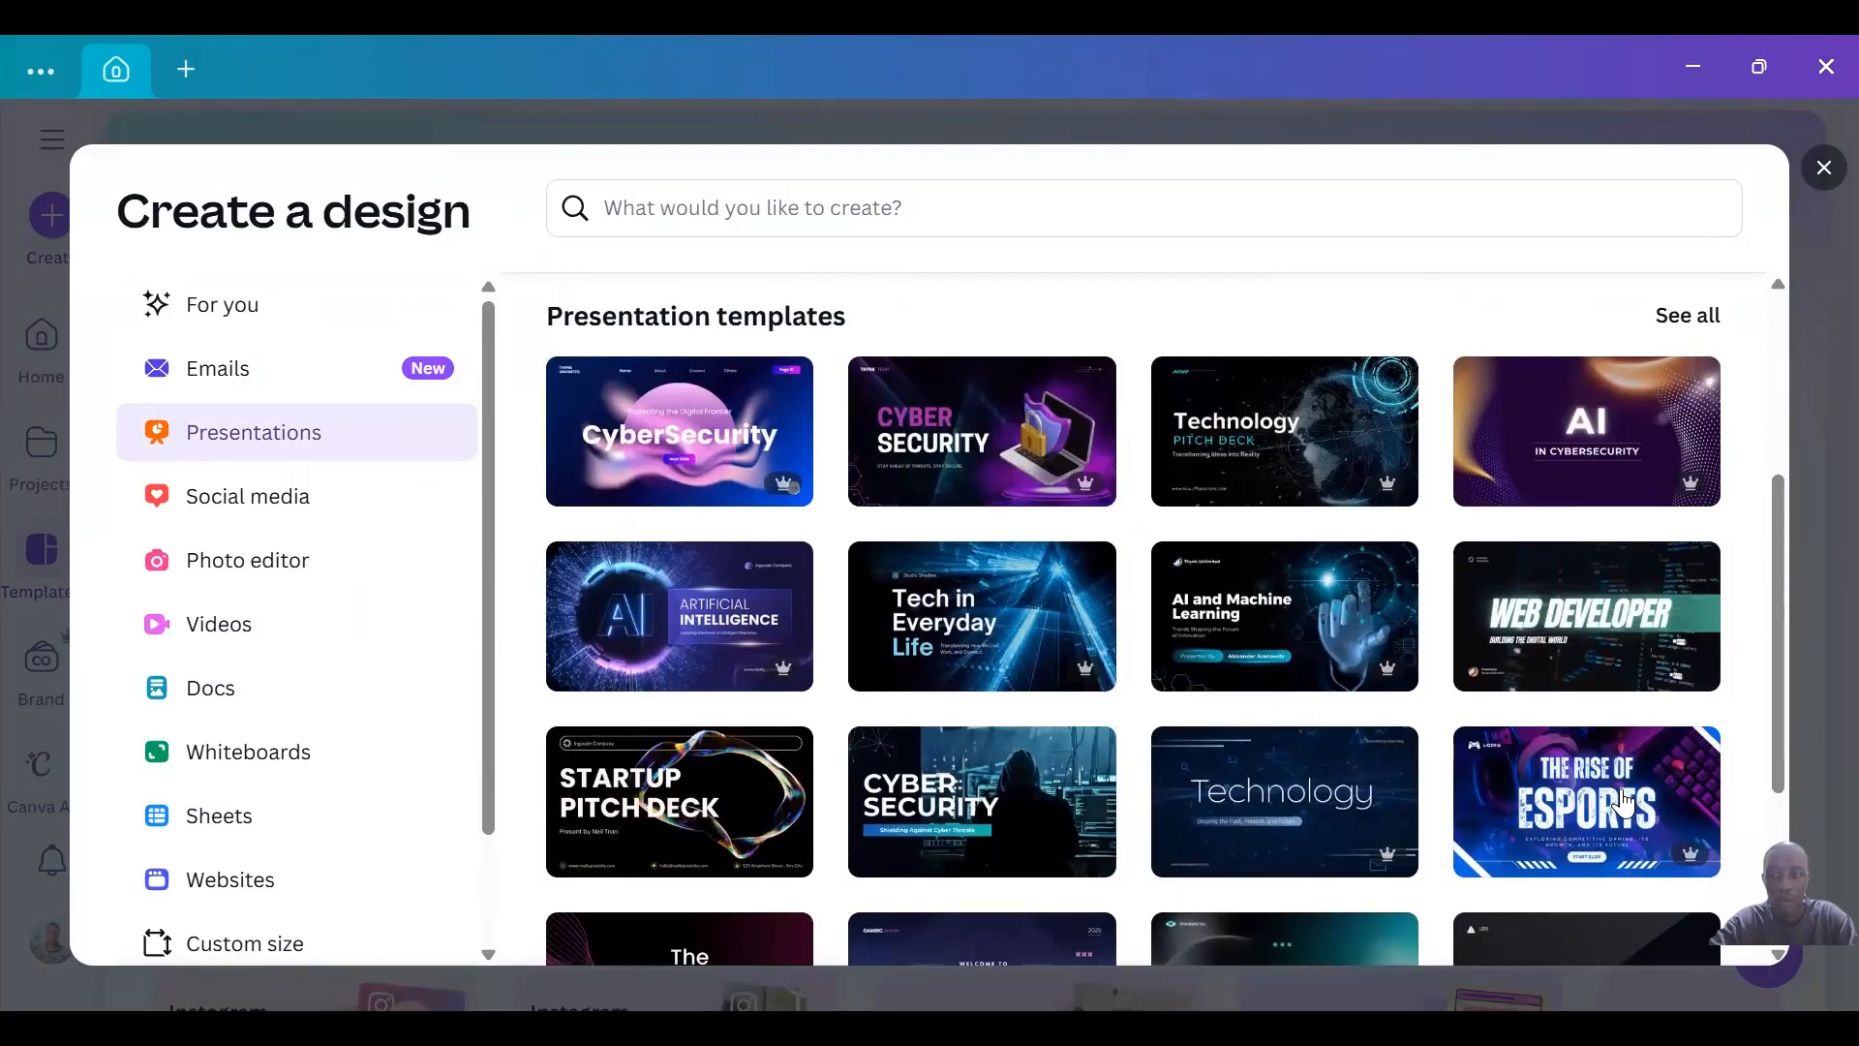
left_click(1623, 802)
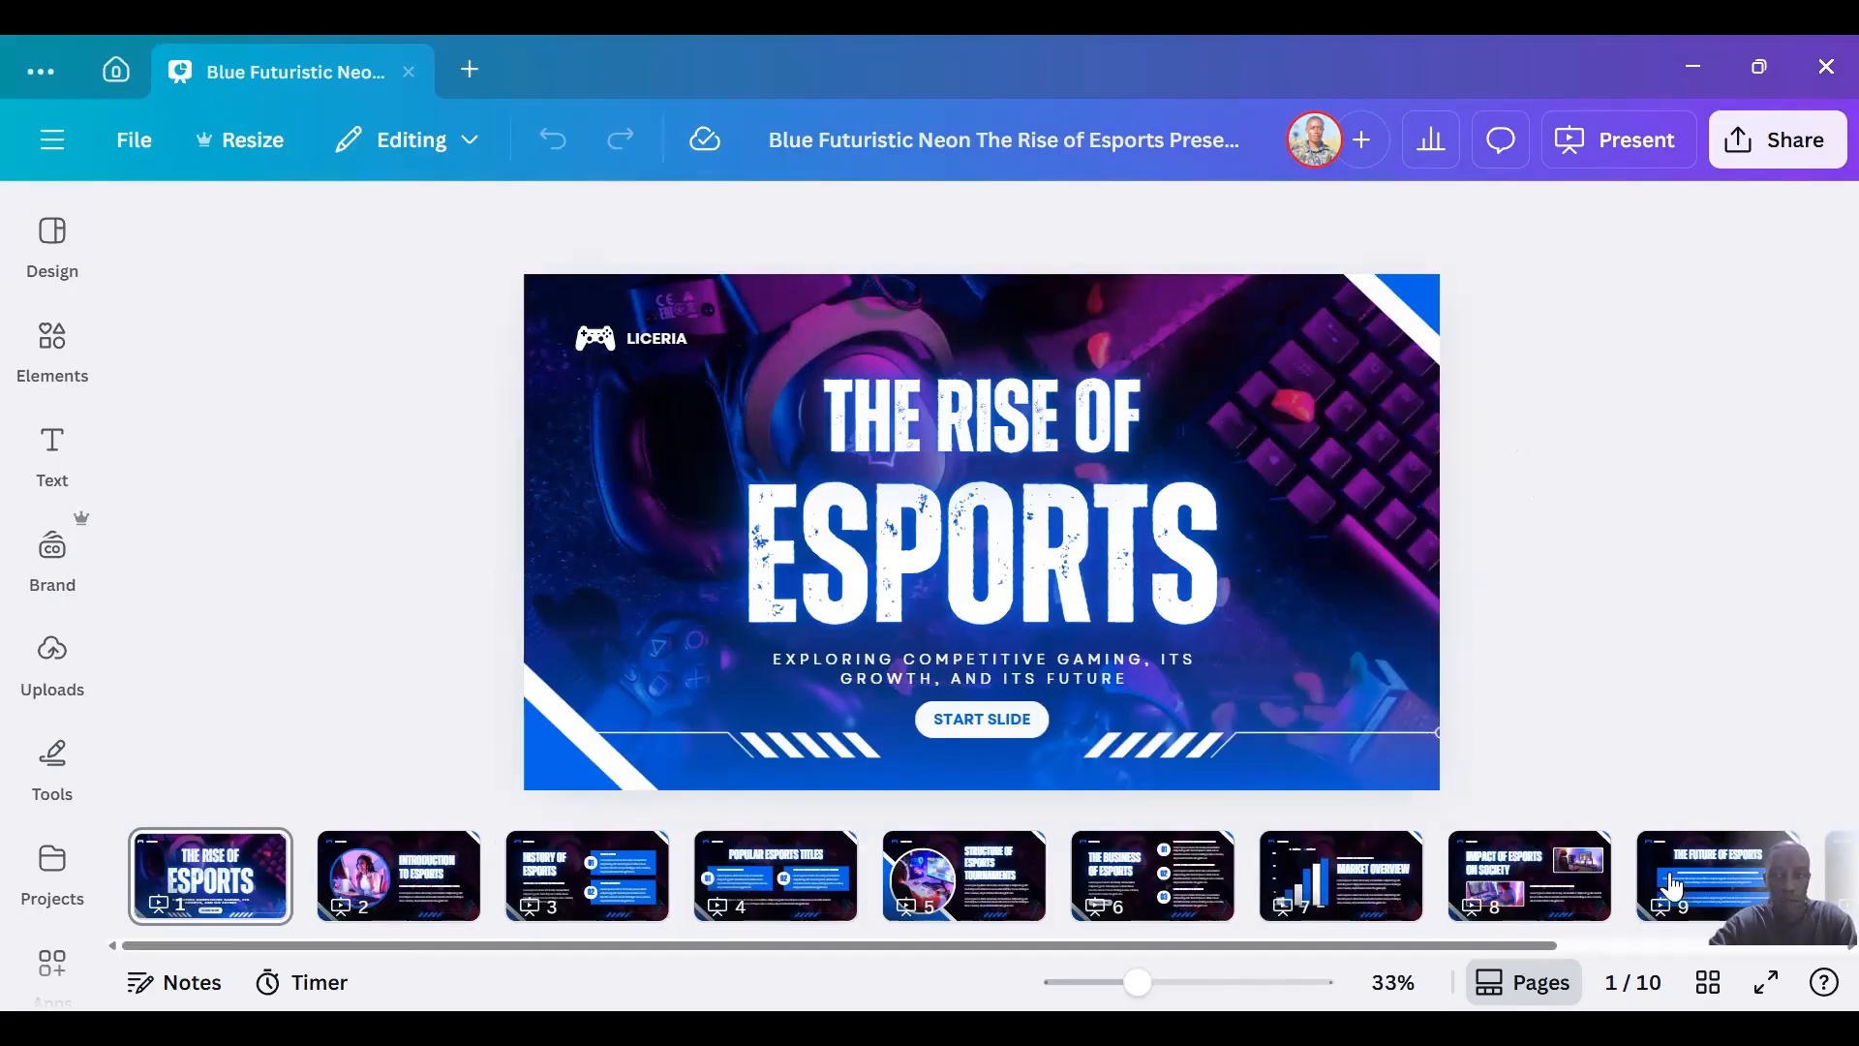
Delete pages 2 through 10 of the presentation, keeping only the "The Rise of Esports" cover page.
left_click(415, 865)
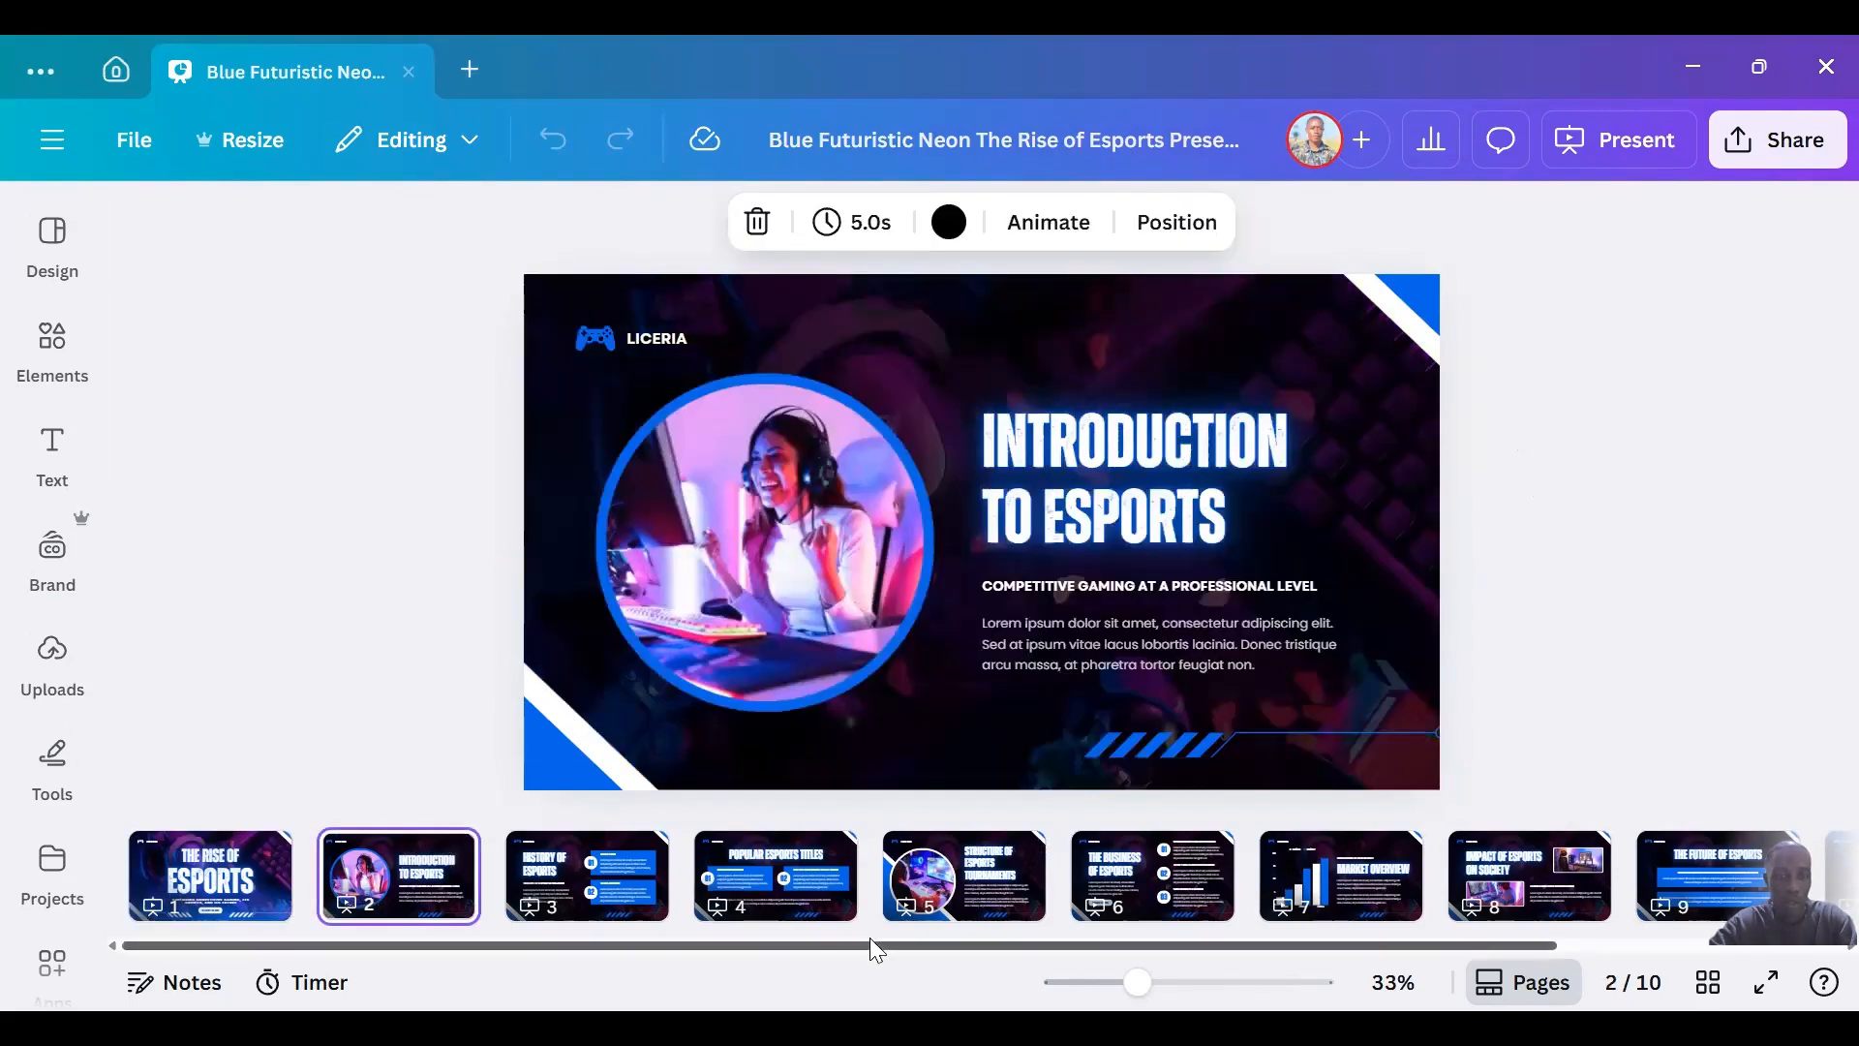
scroll(1554, 872, "right", 5)
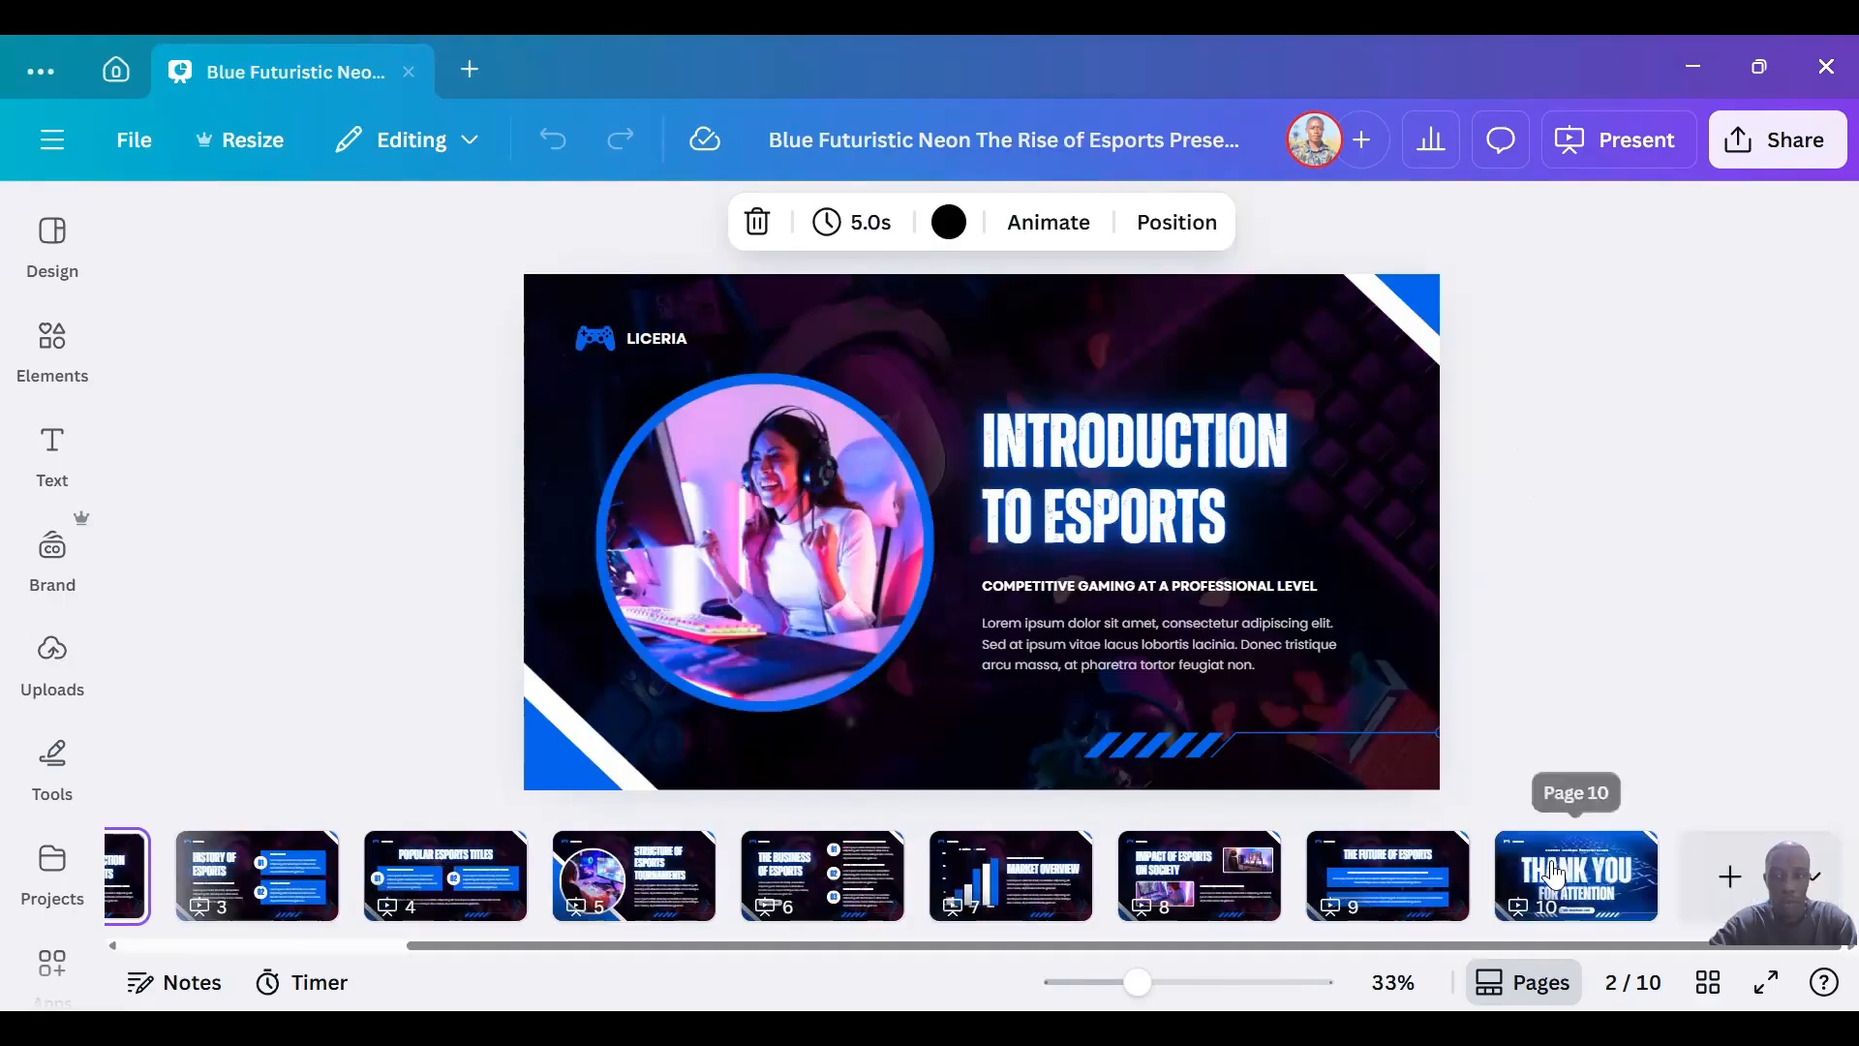
left_click(1574, 874, "shift")
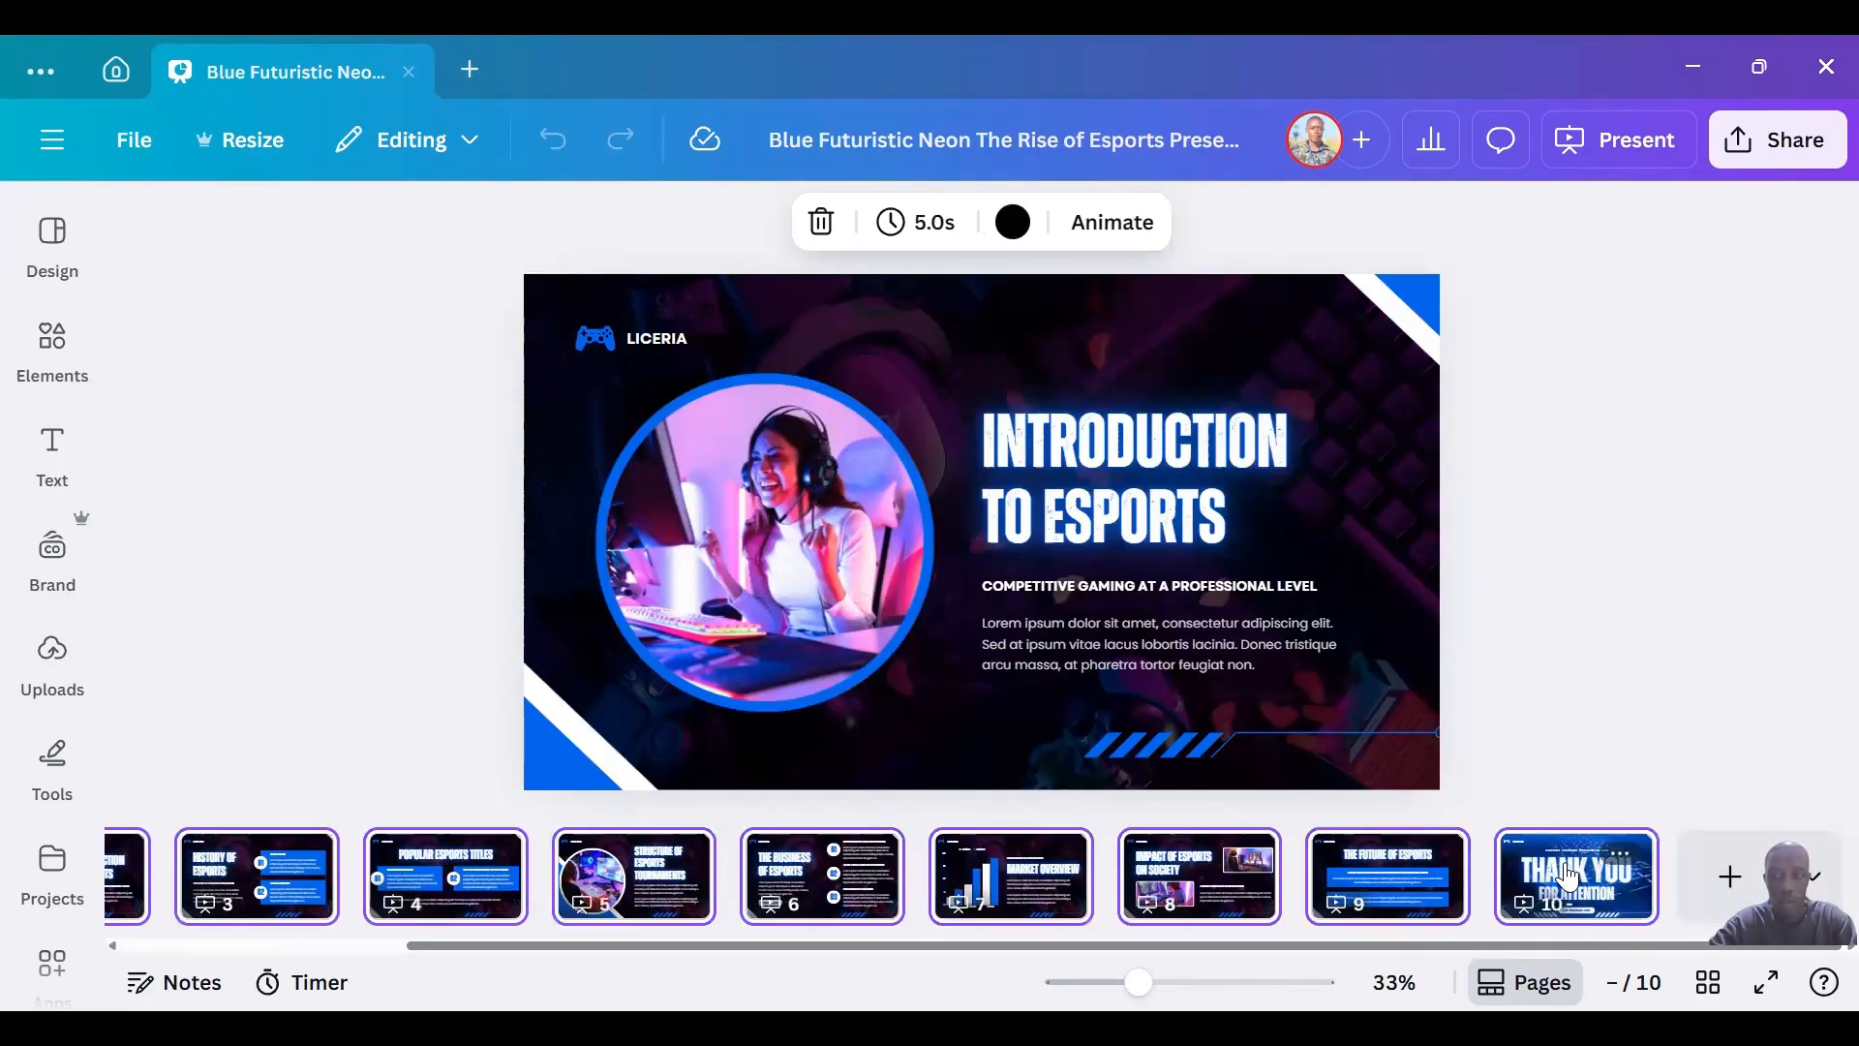
left_click(1620, 854)
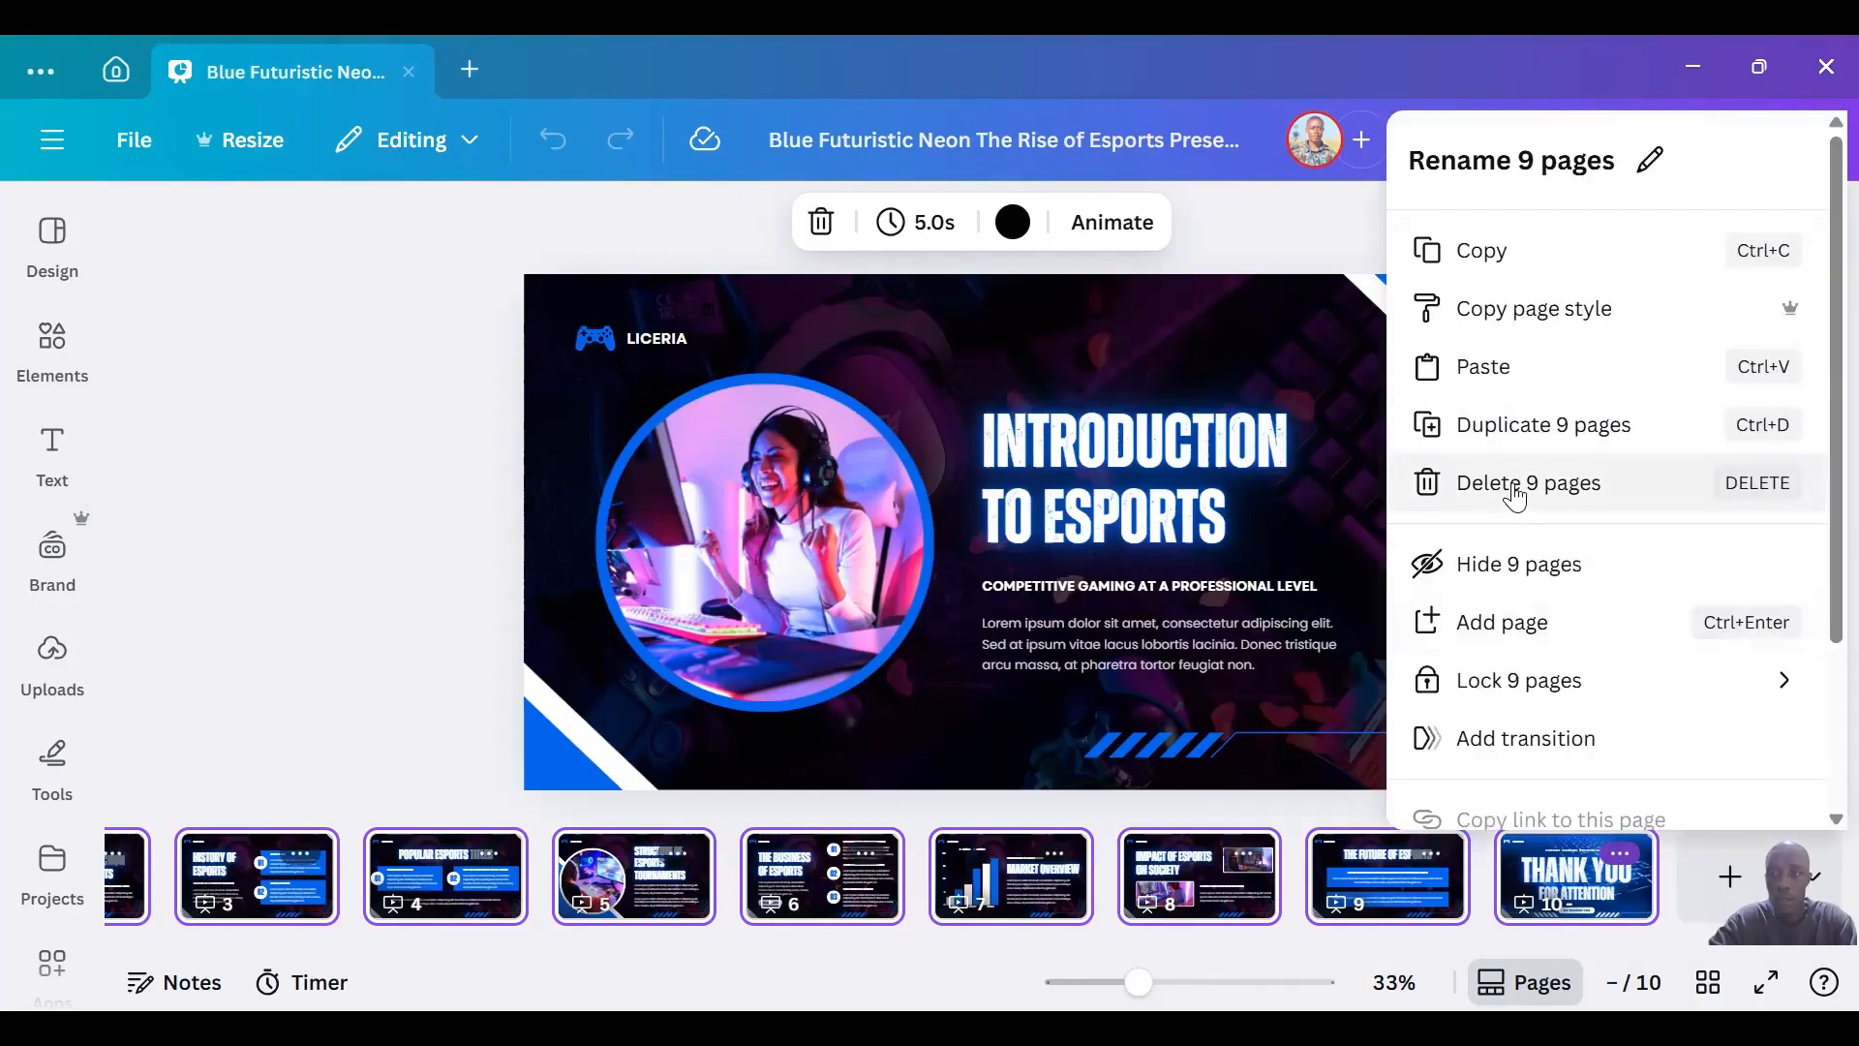
left_click(1515, 489)
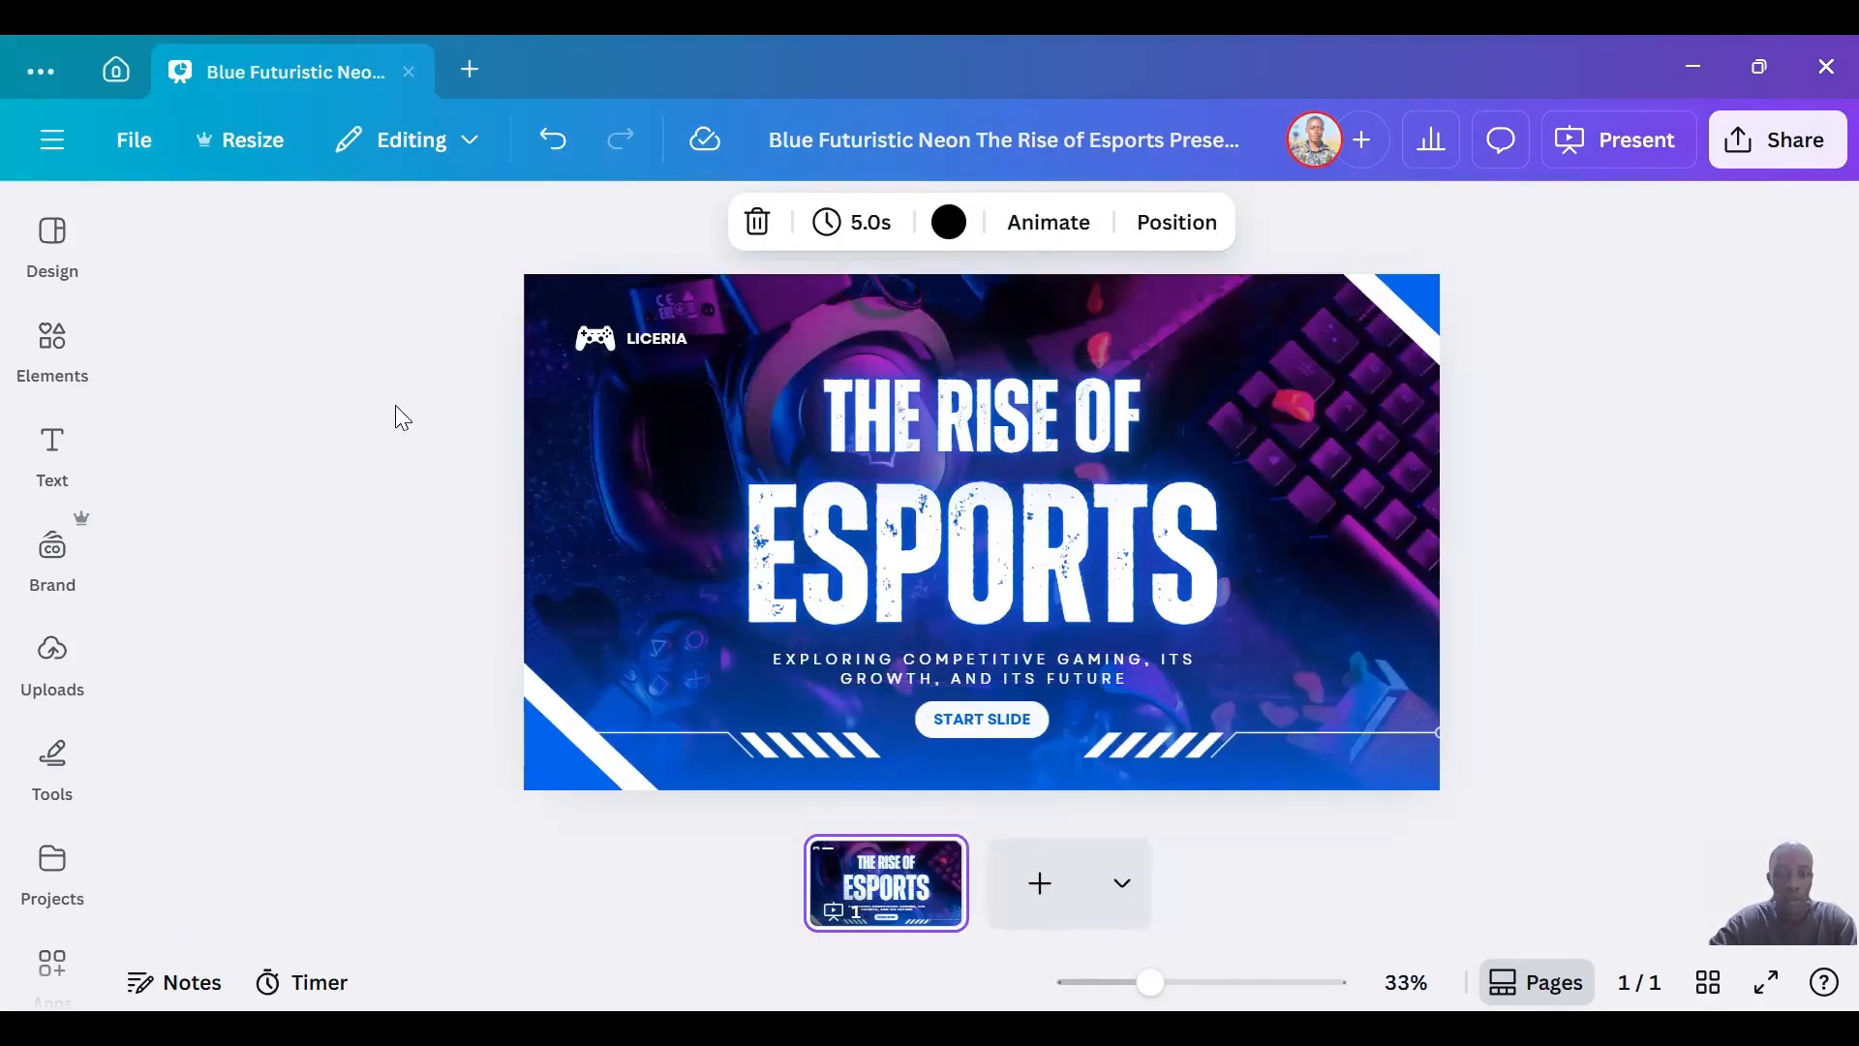
Hide the page thumbnails and show them again.
left_click(1521, 980)
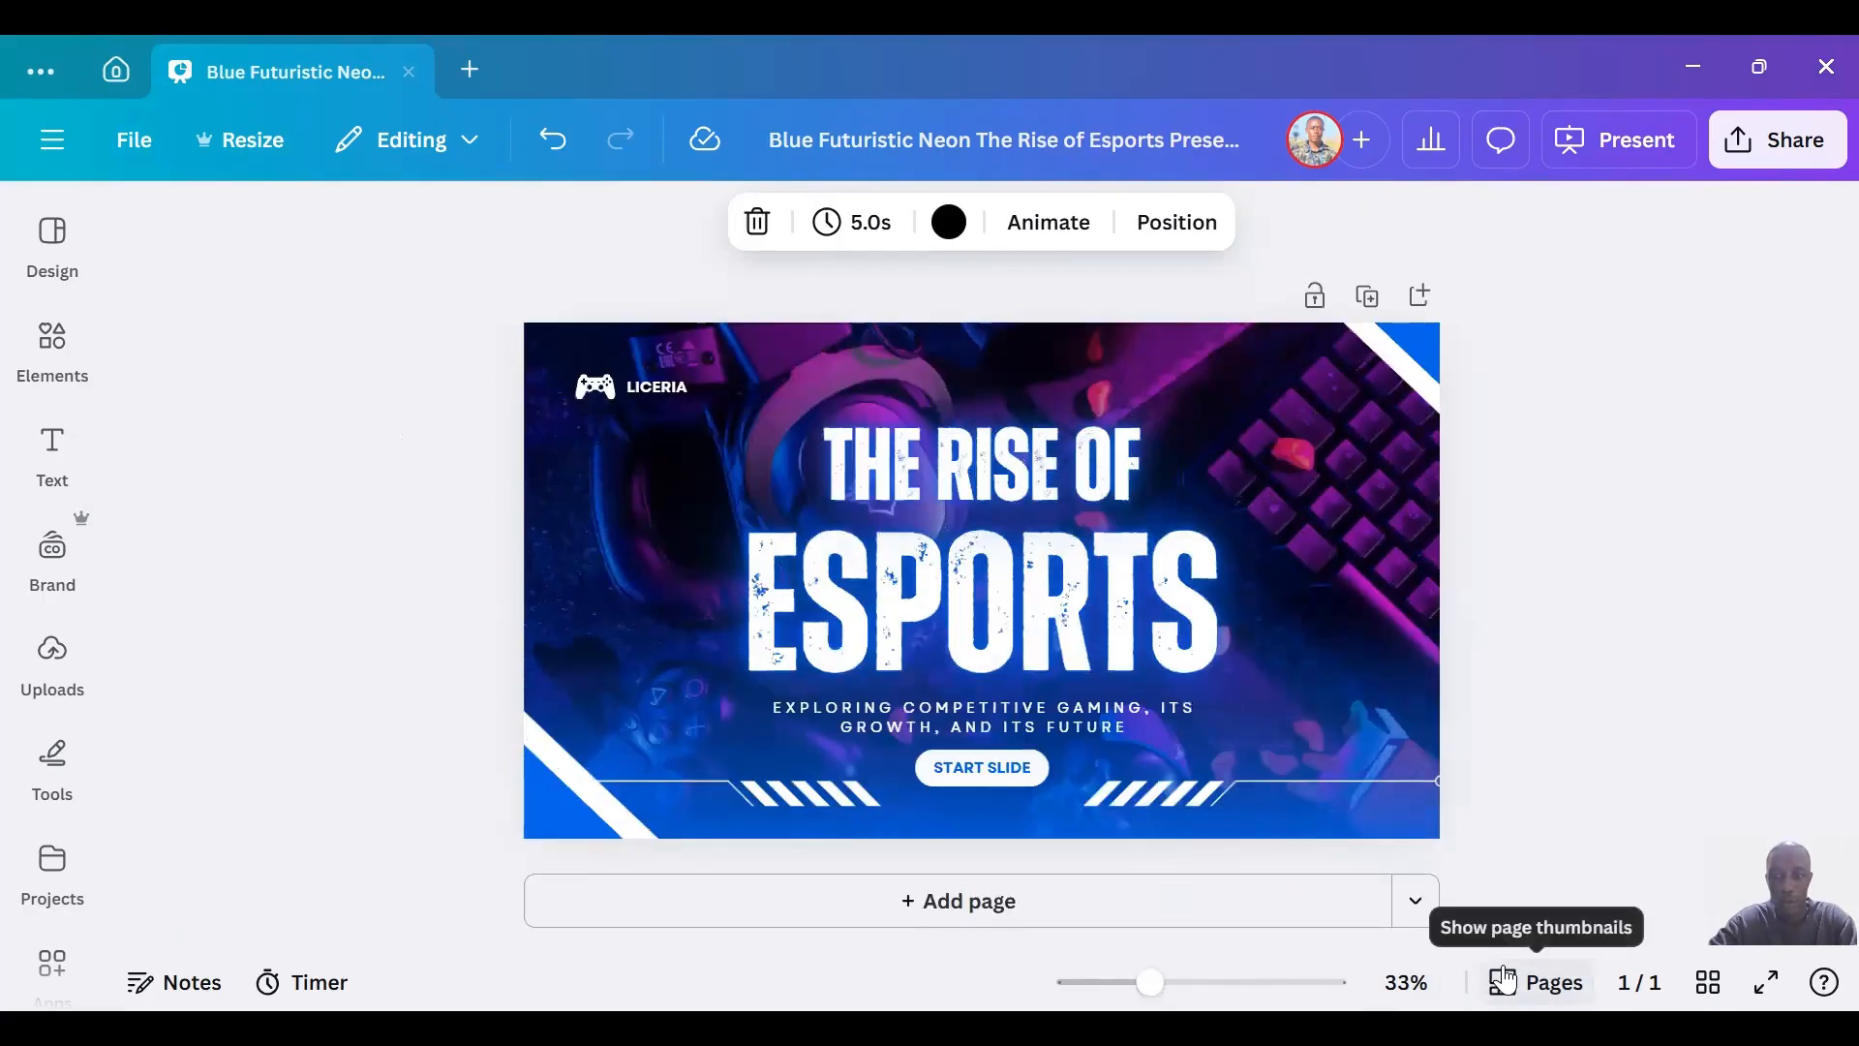
left_click(1503, 979)
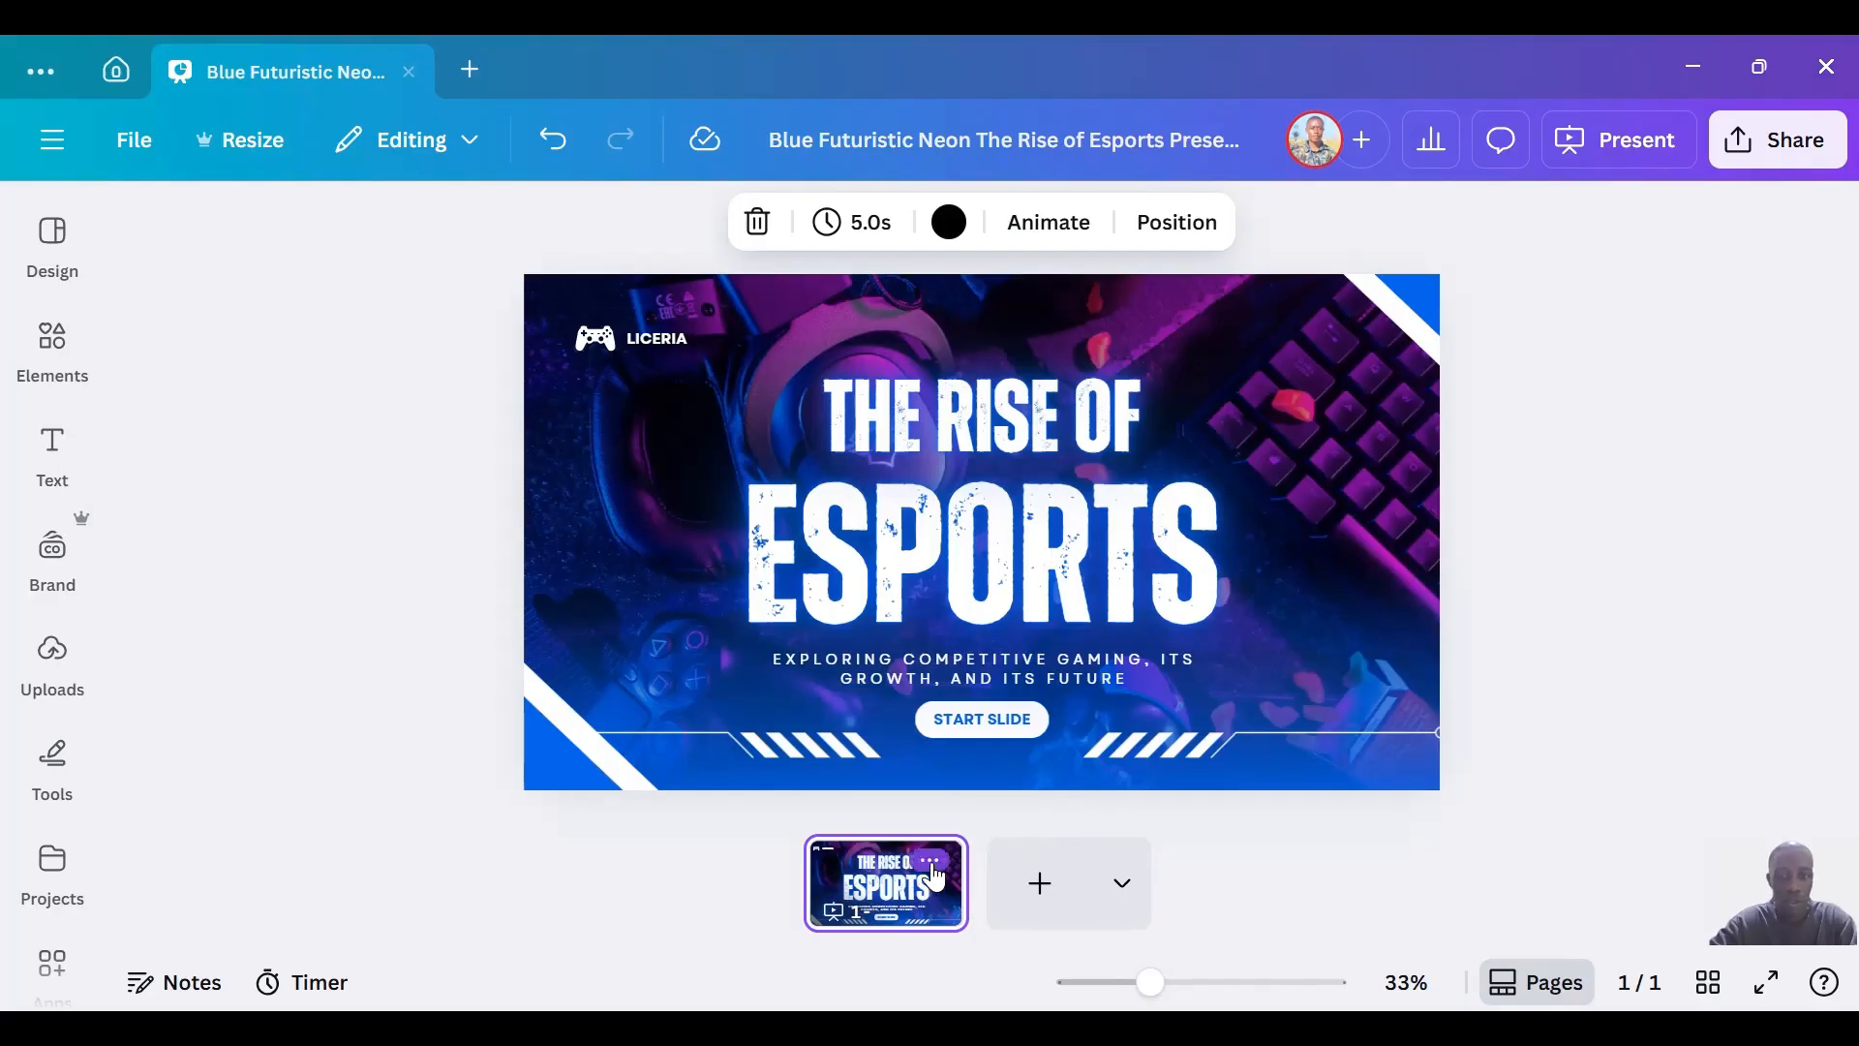
Duplicate the Esports cover page twice and undo both duplications.
left_click(932, 864)
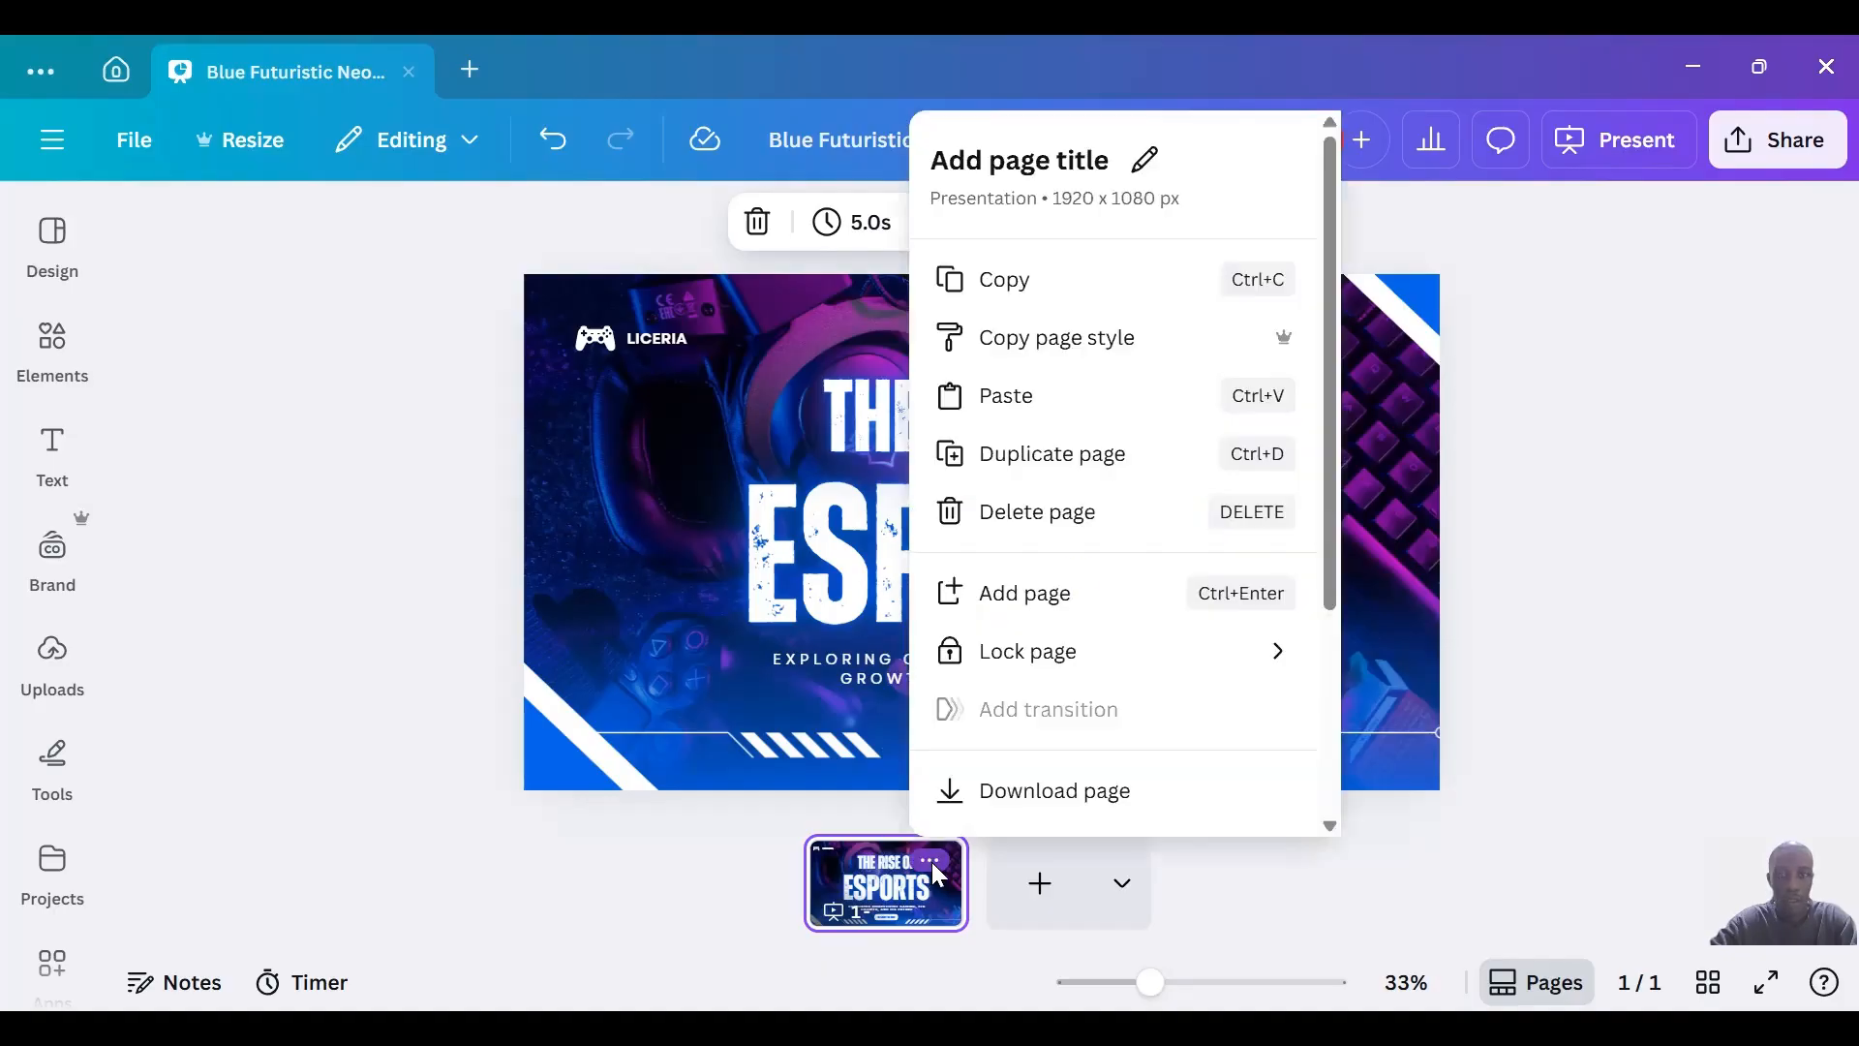
left_click(1041, 455)
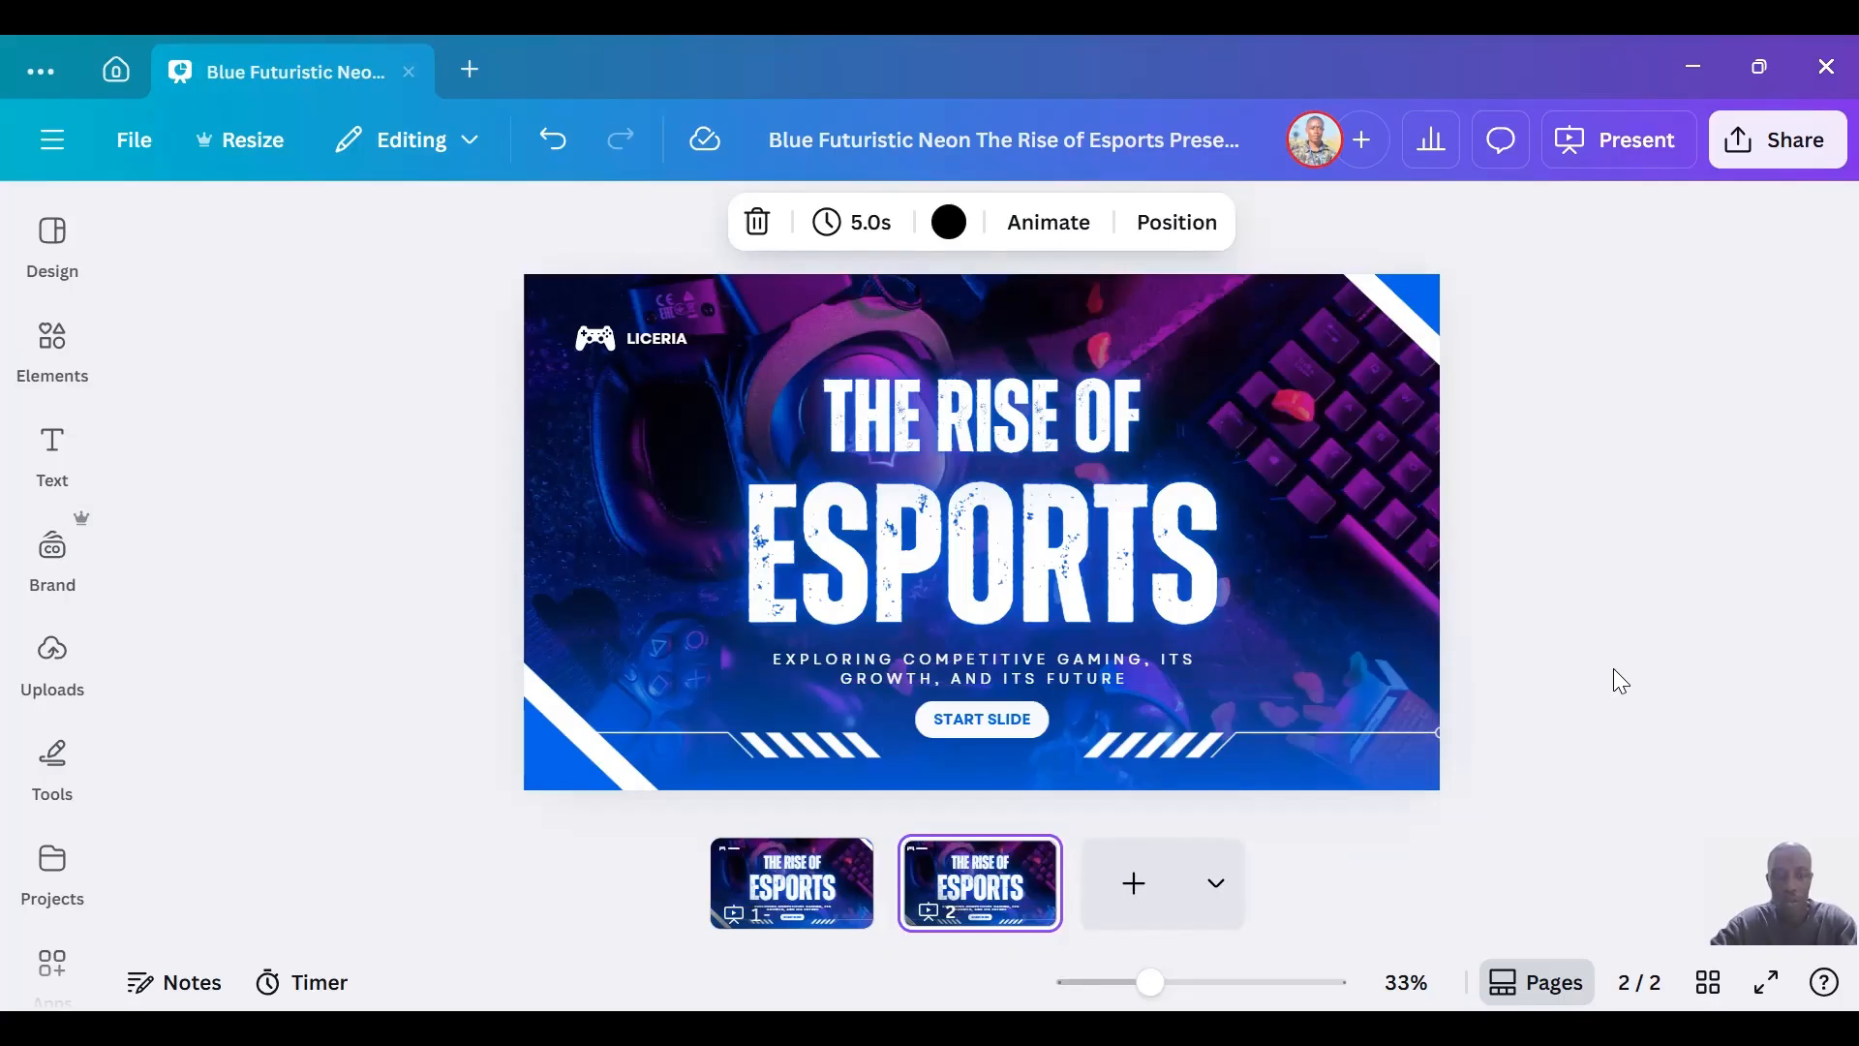
key("ctrl+d")
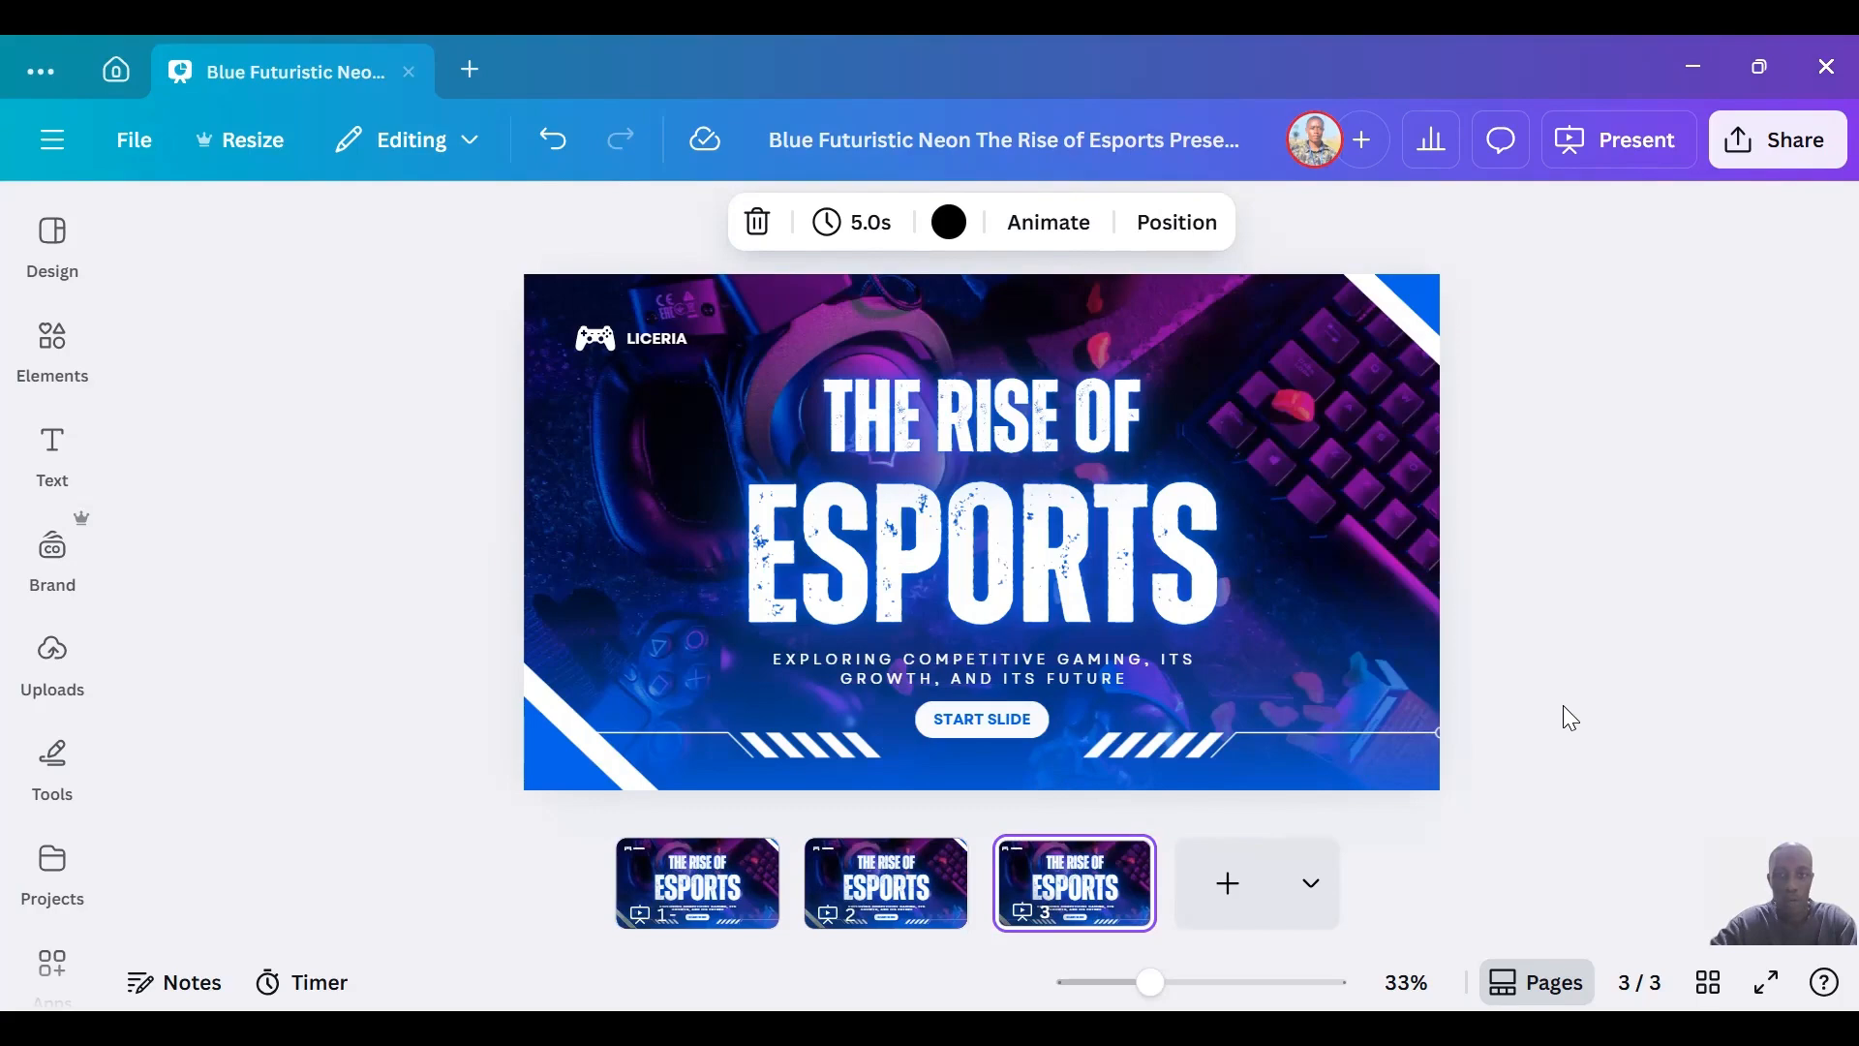
left_click(559, 145)
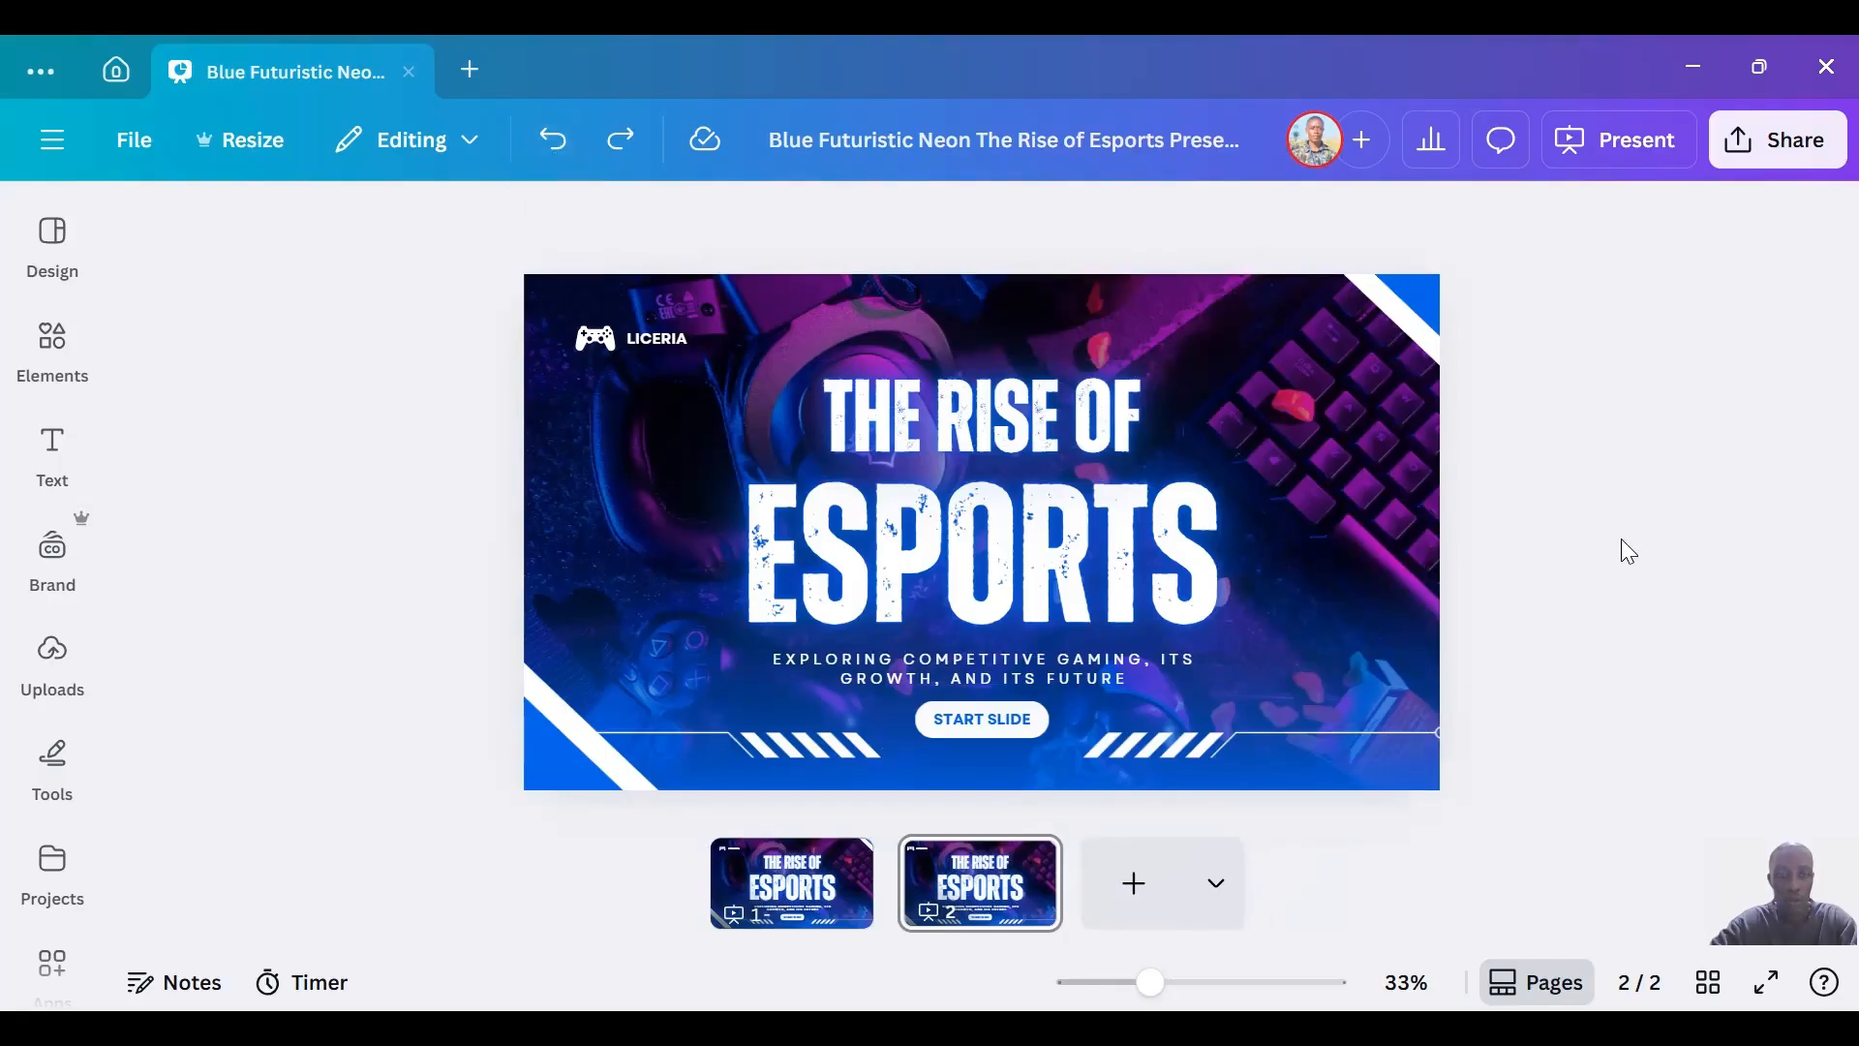
key("ctrl+z")
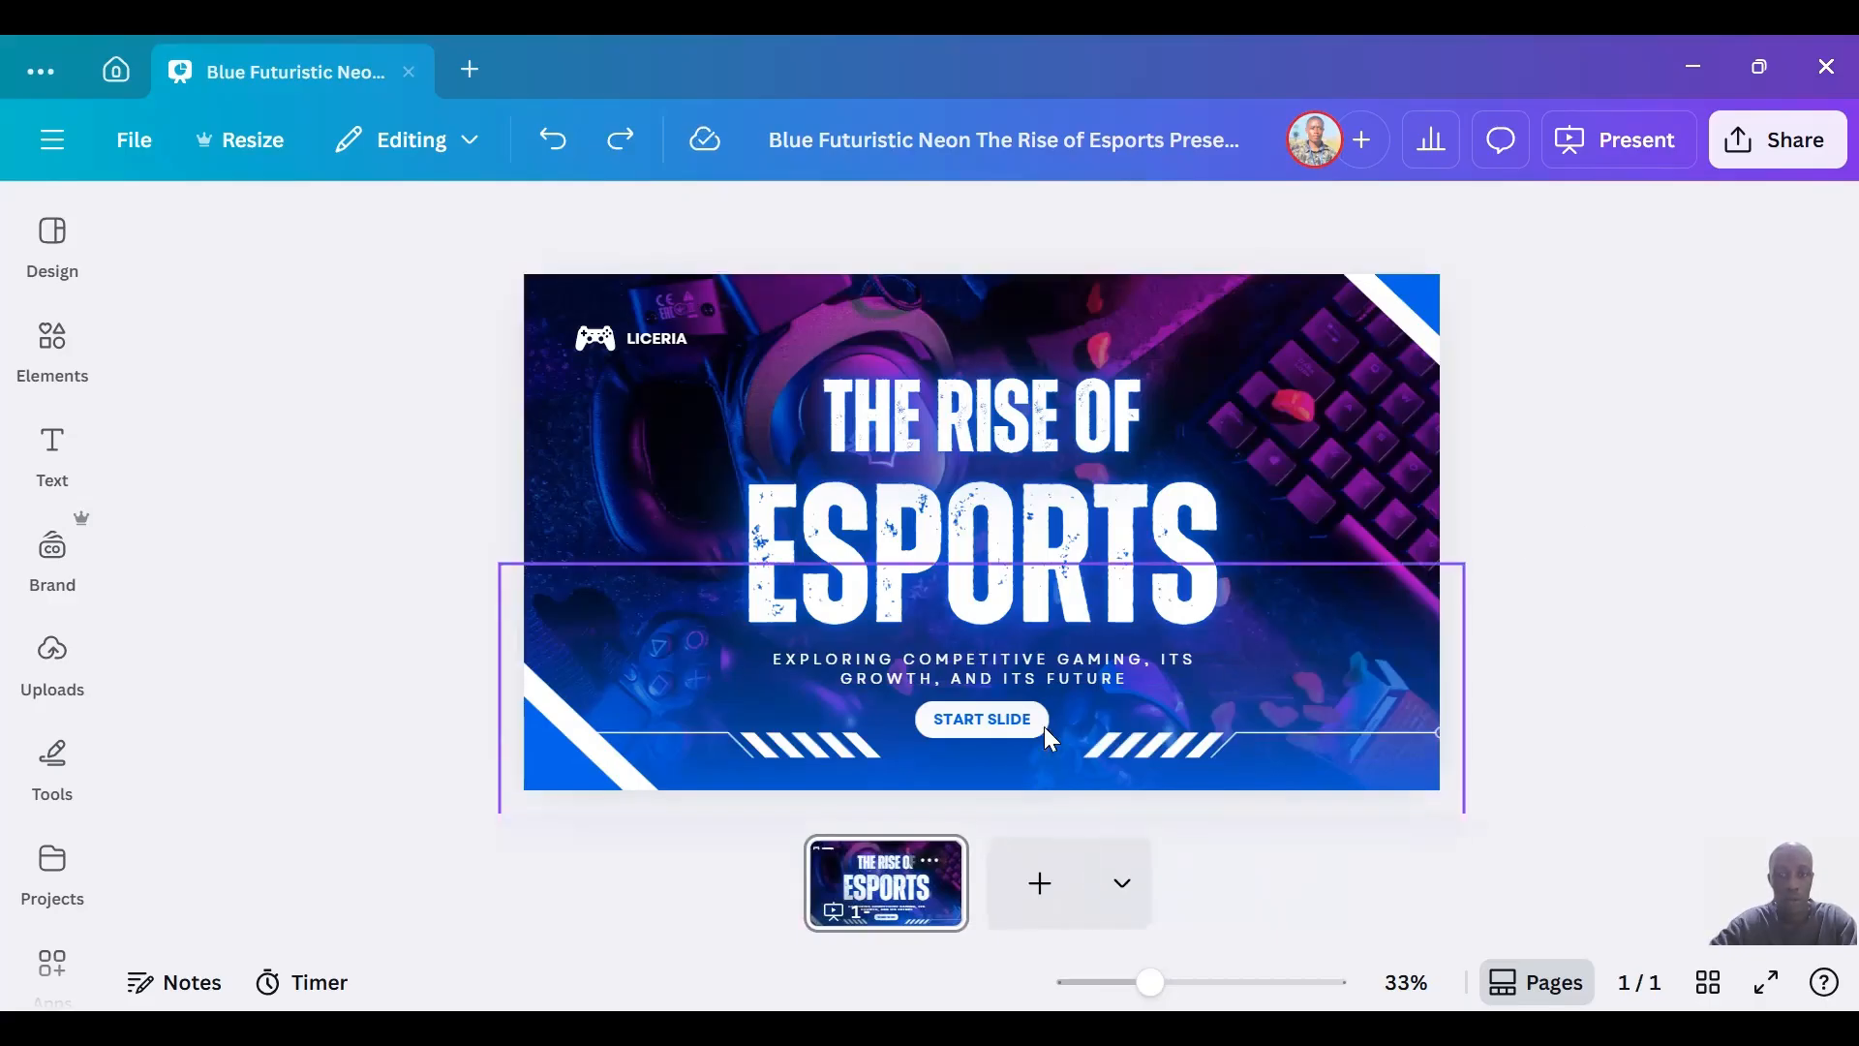
Add a blank second page and browse the design templates similar to the Esports presentation.
left_click(1011, 900)
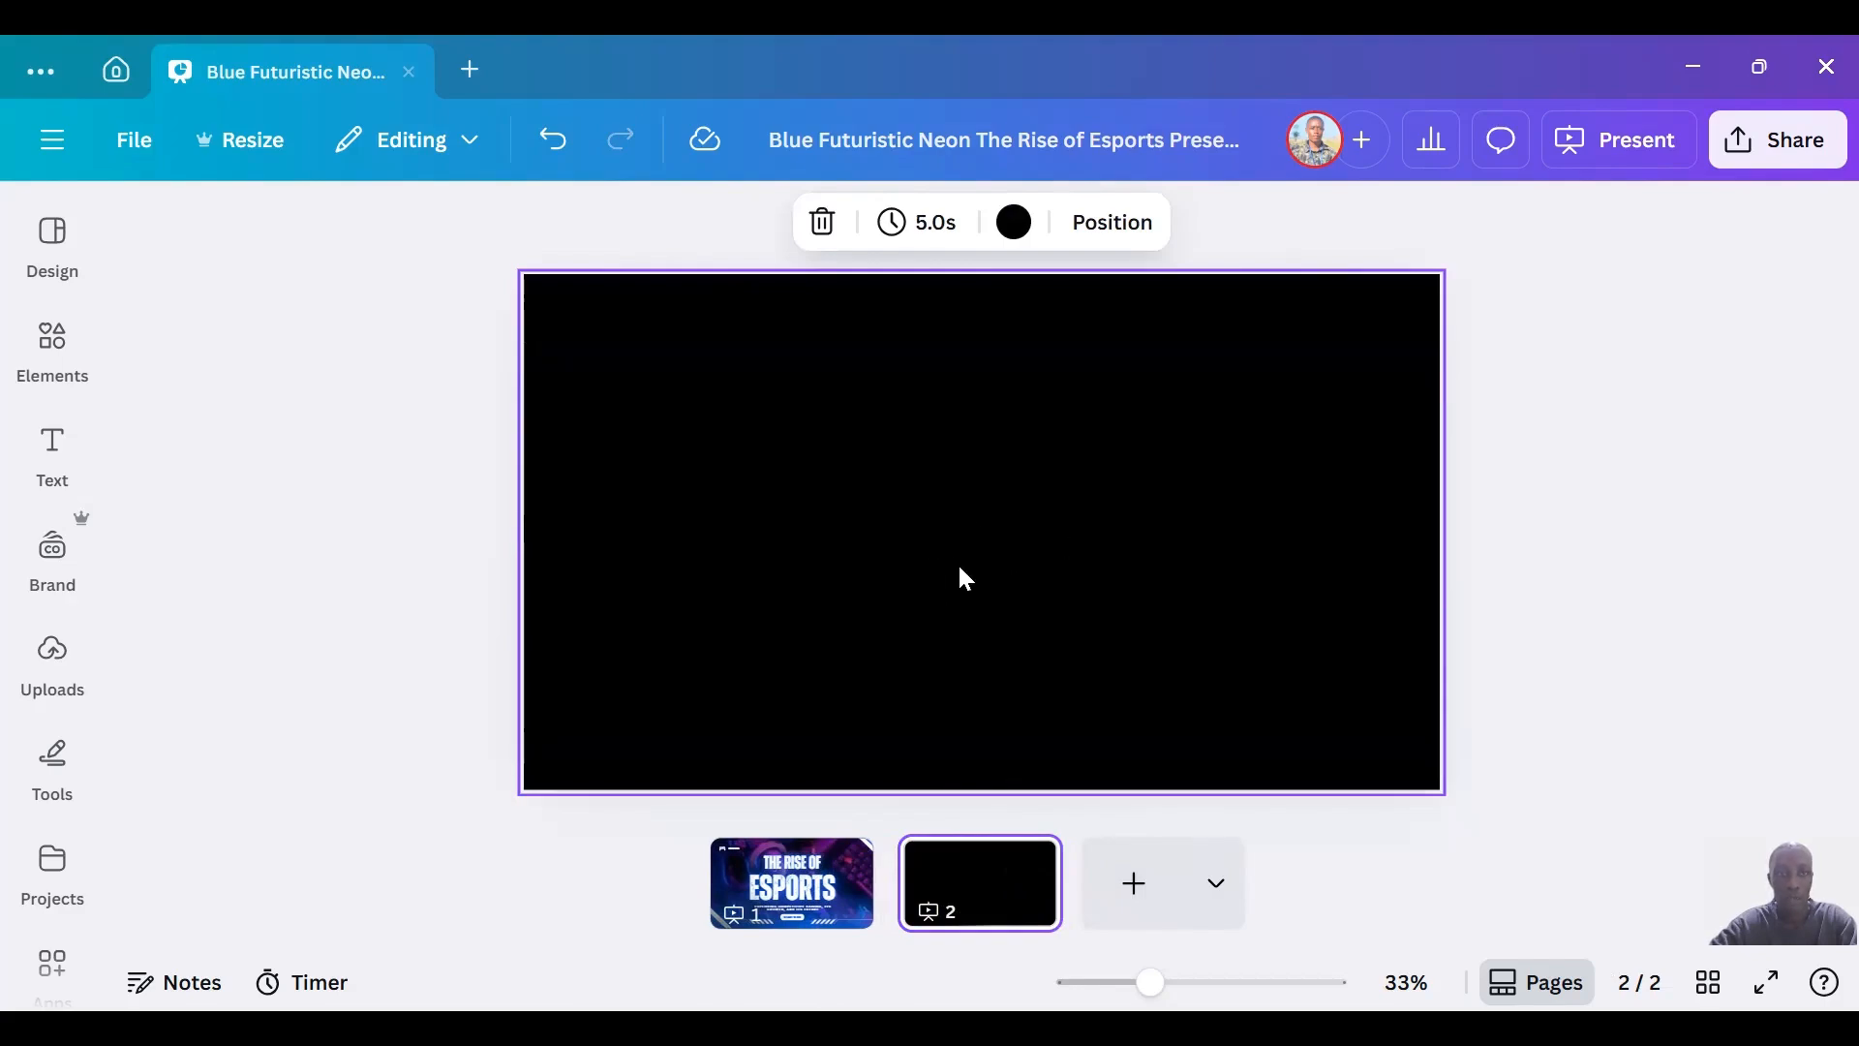
left_click(54, 242)
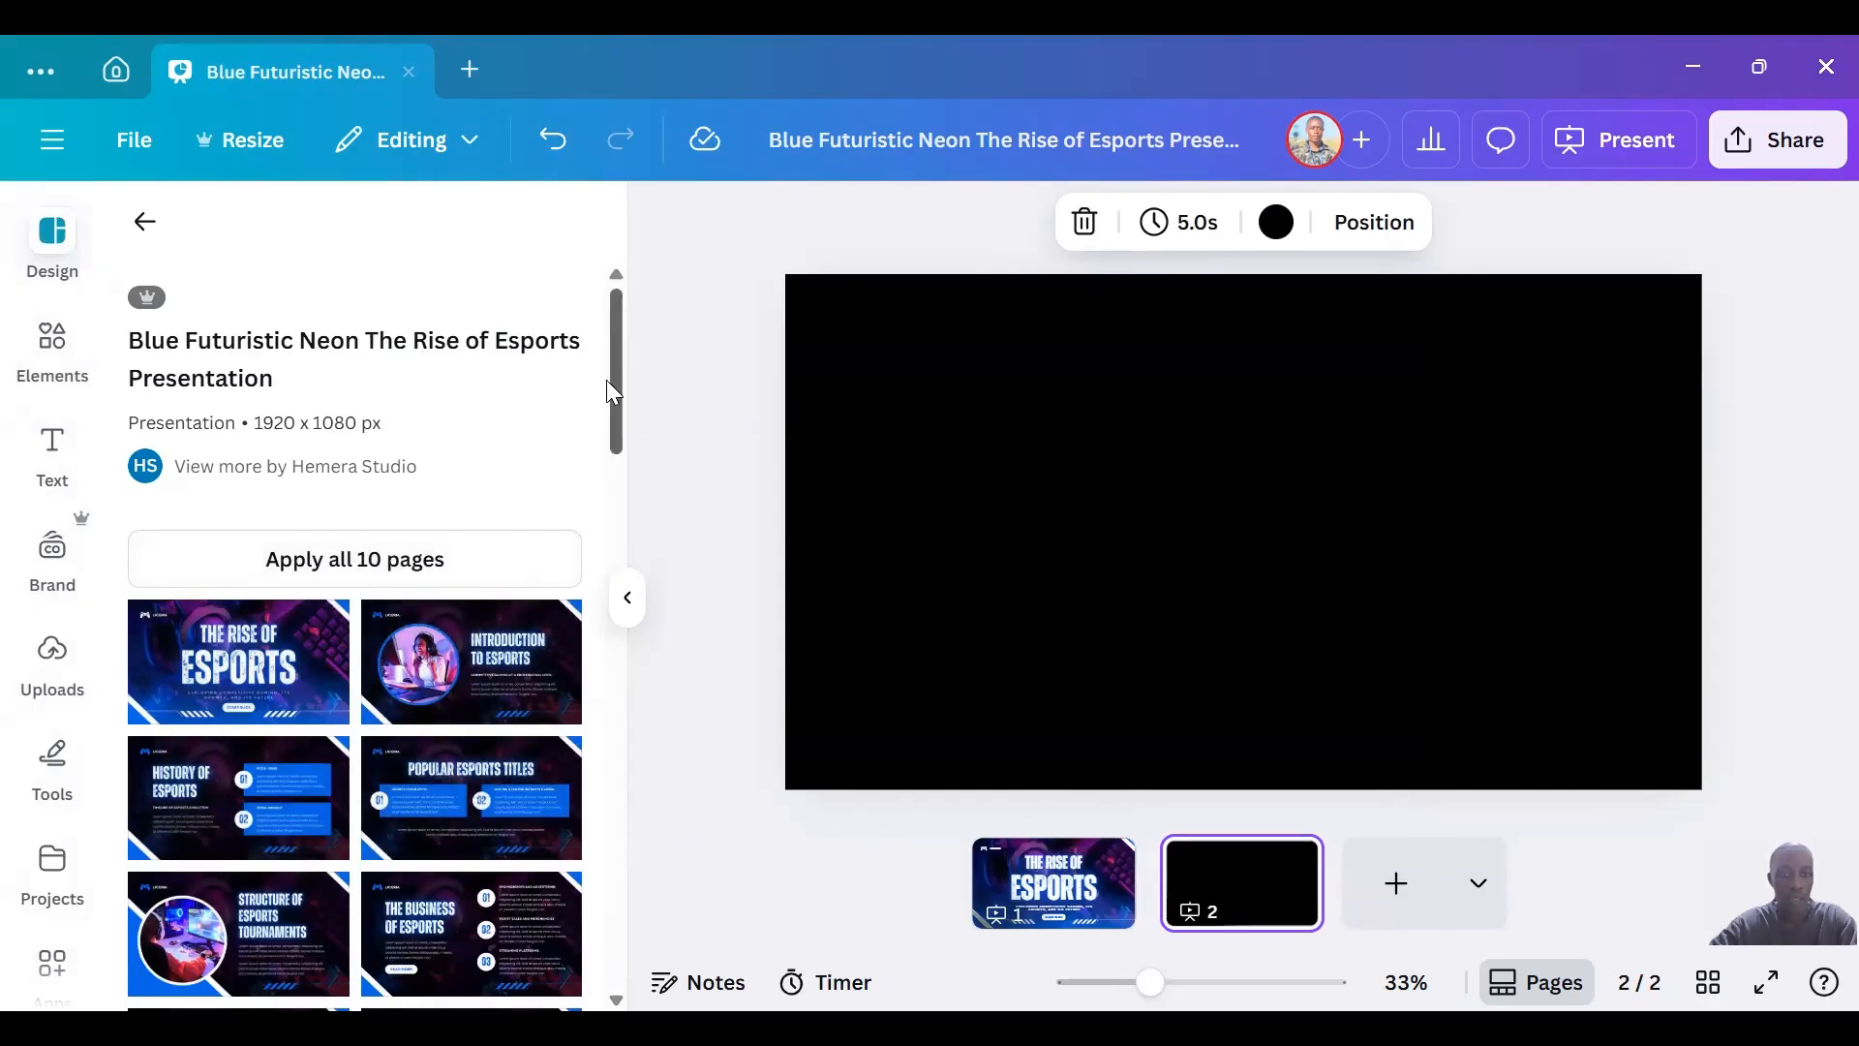
left_click_drag(614, 390, 590, 639)
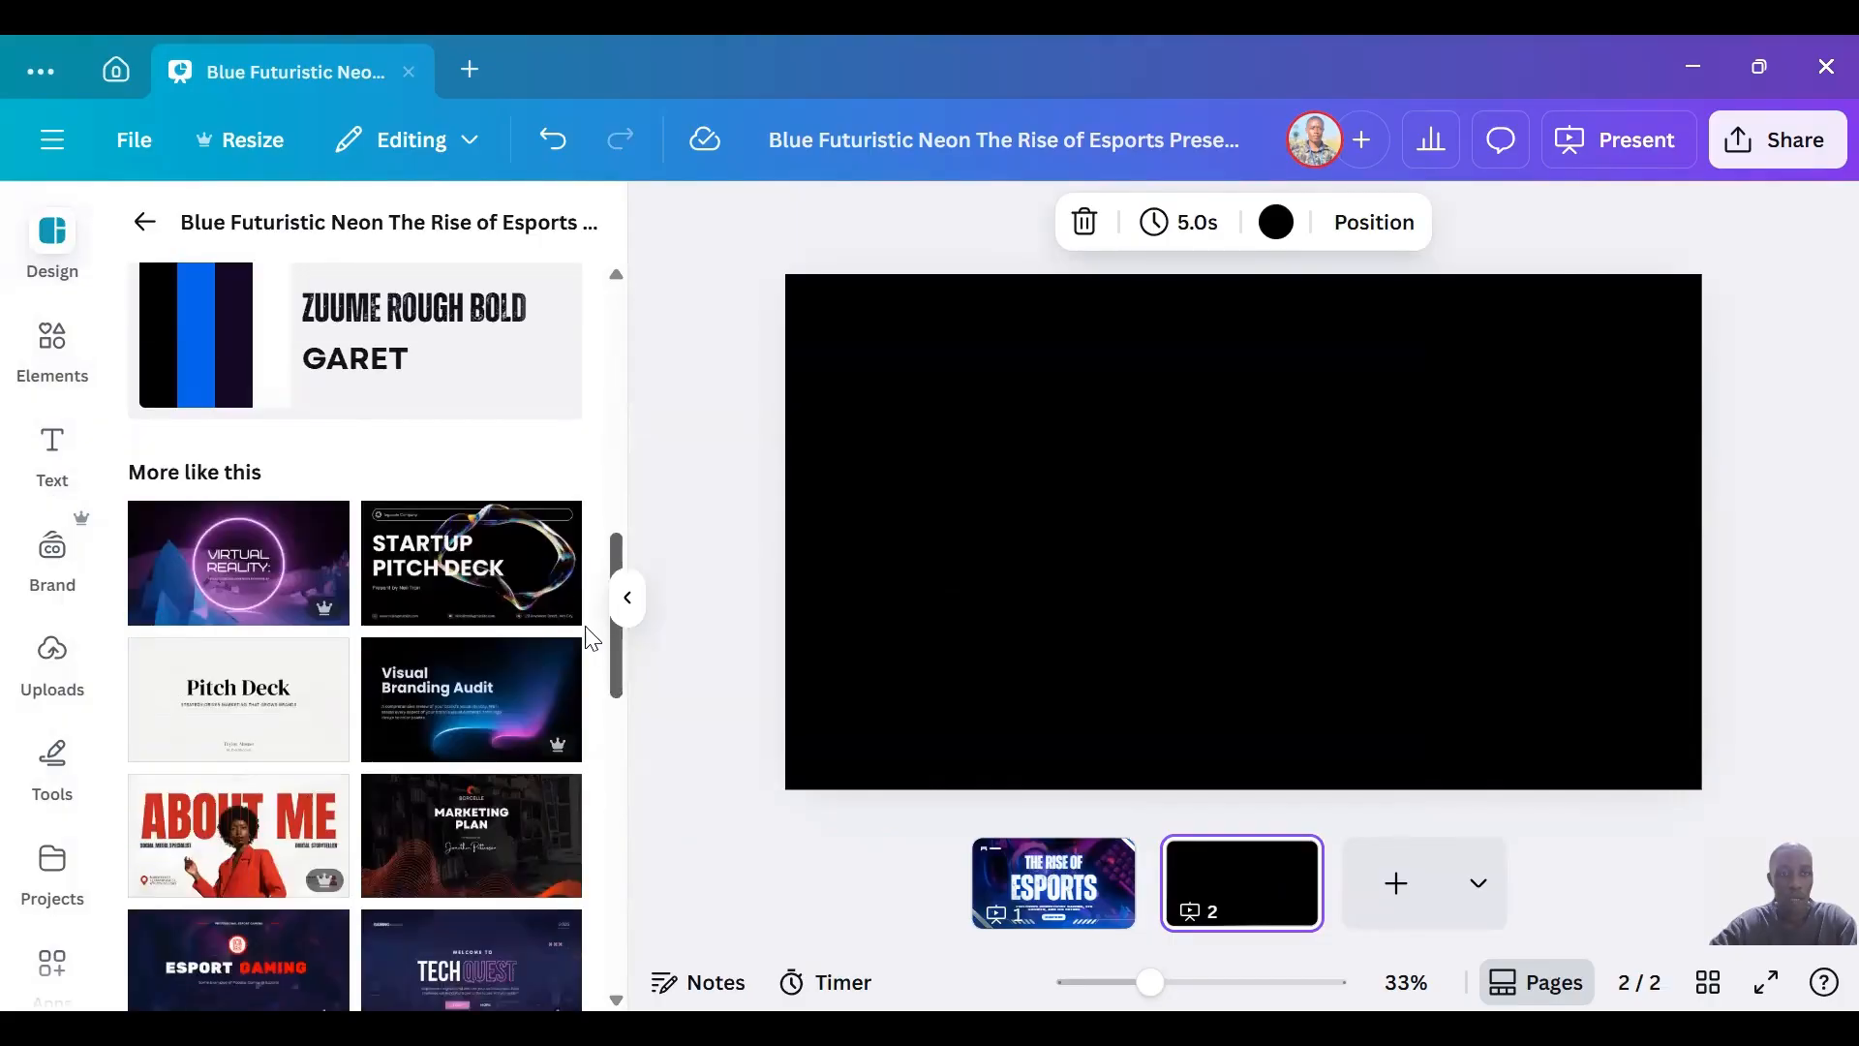
scroll(324, 501, "up", 2)
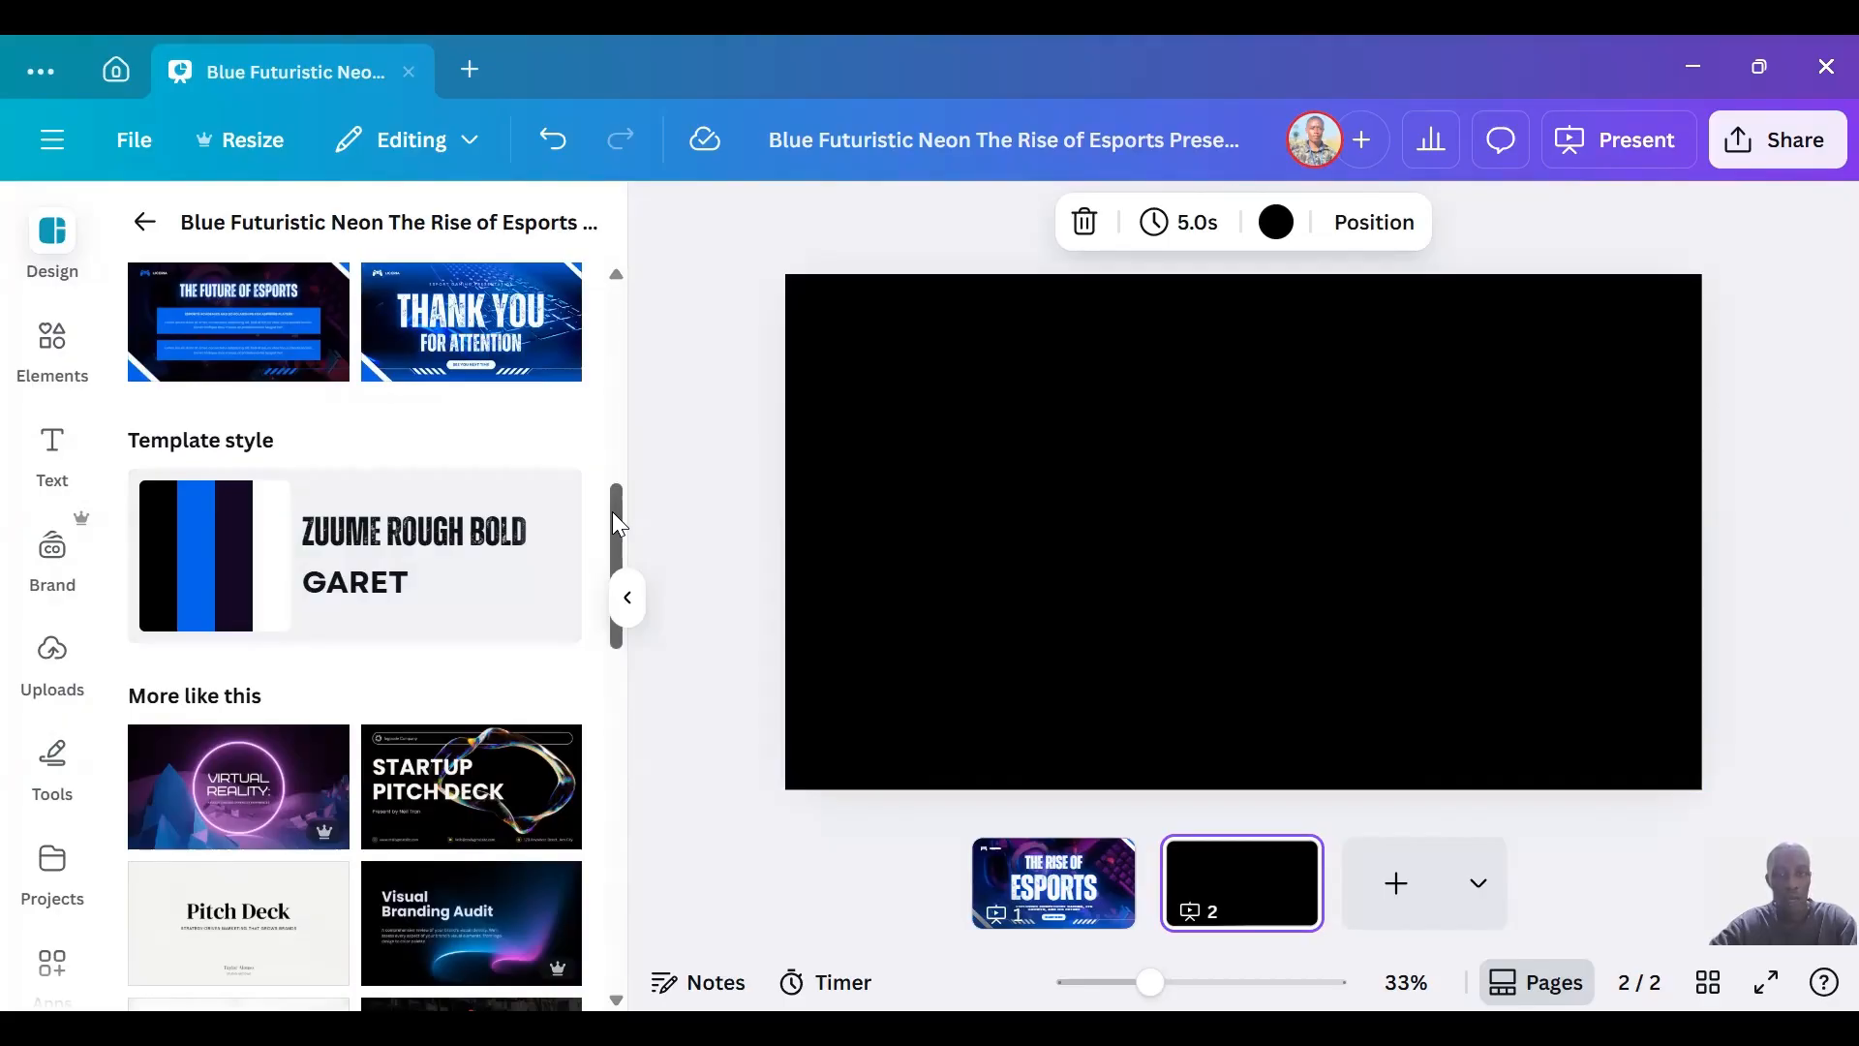
left_click_drag(613, 512, 600, 639)
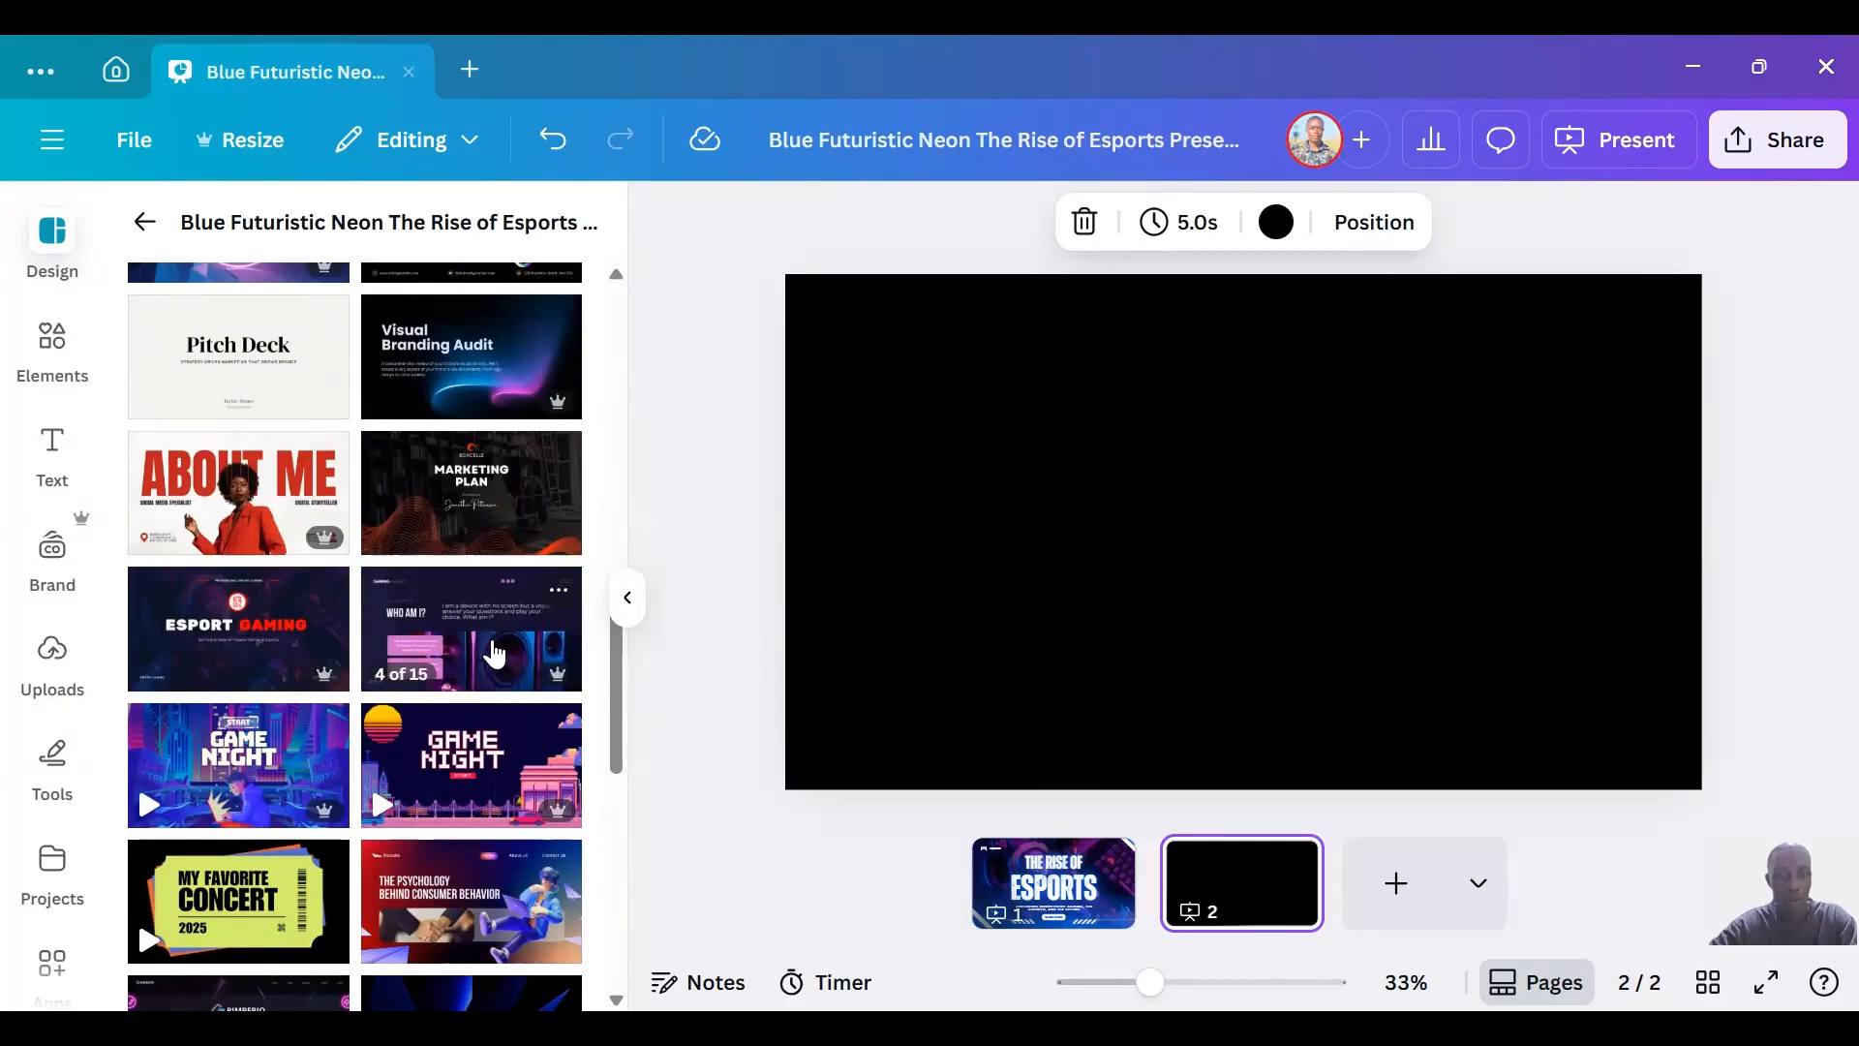
Apply the "Data Drive" answer page from the Pink and Purple Modern Game Tech Quiz Presentation template to page 2.
left_click(494, 654)
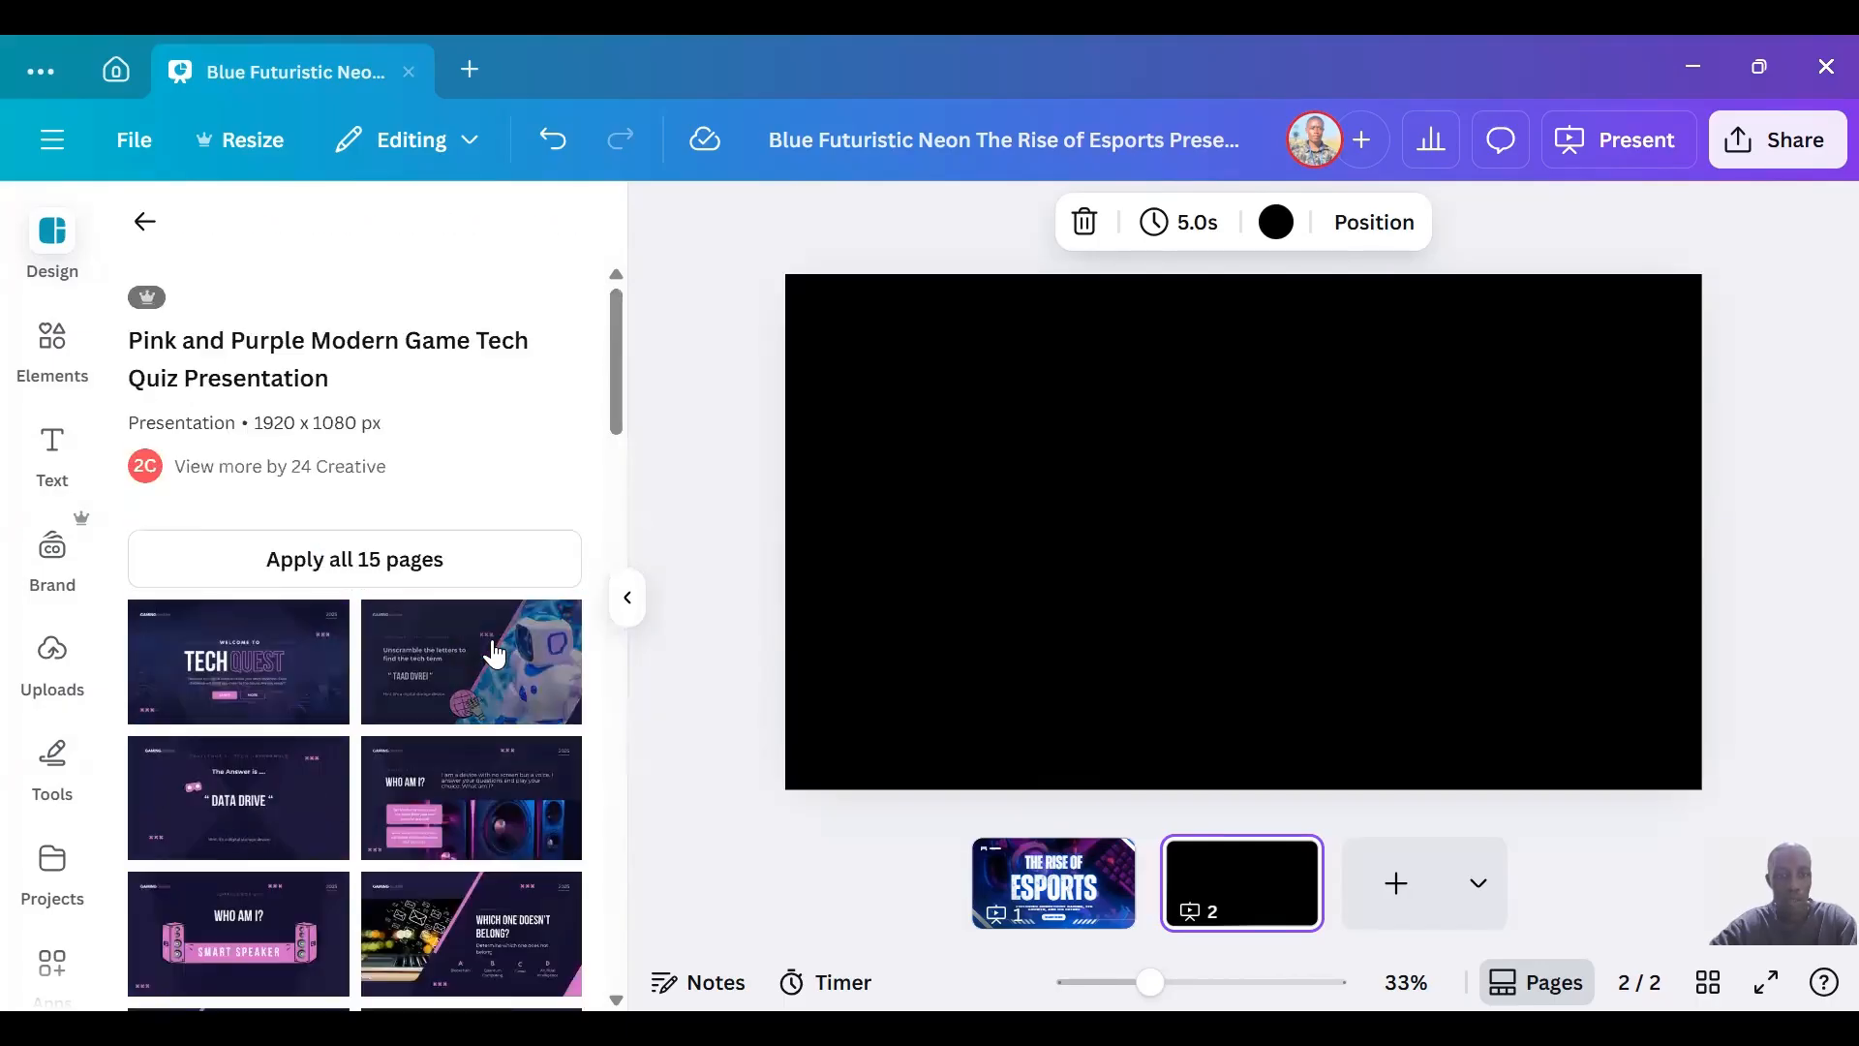
scroll(616, 416, "down", 2)
scroll(616, 411, "down", 5)
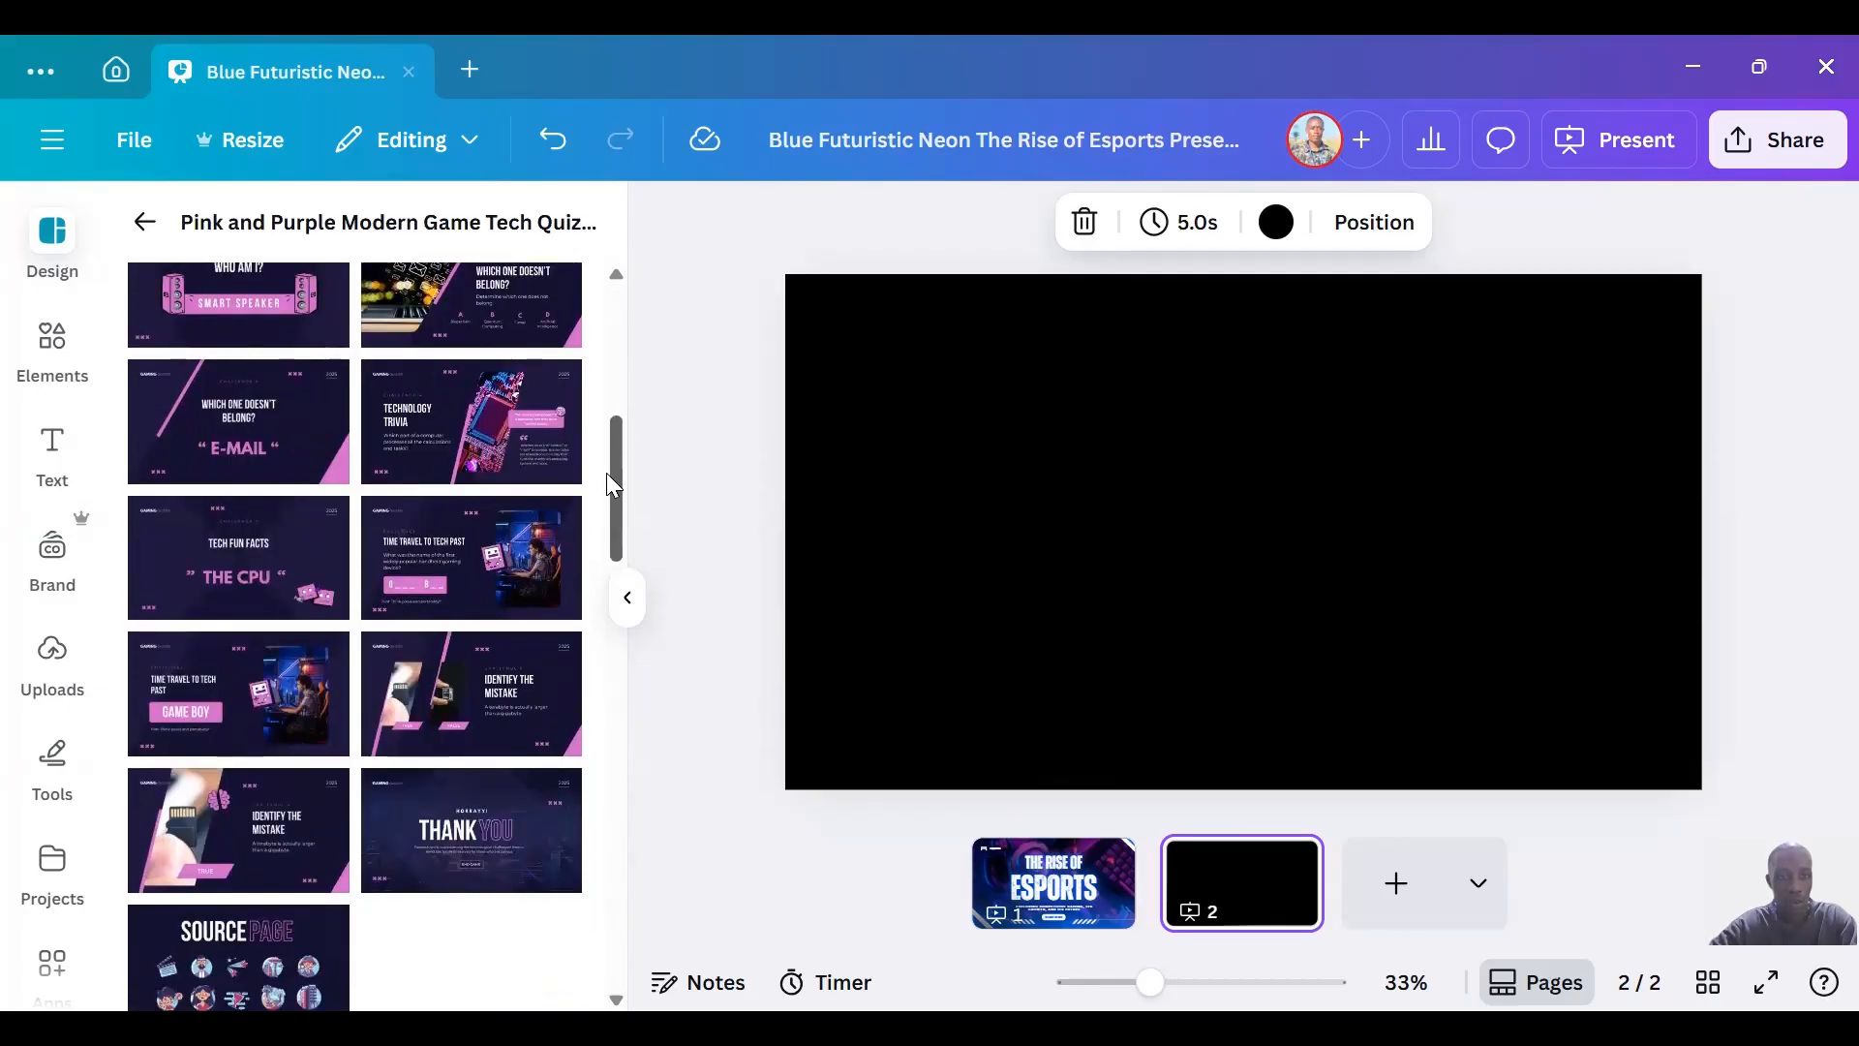
left_click_drag(608, 476, 619, 370)
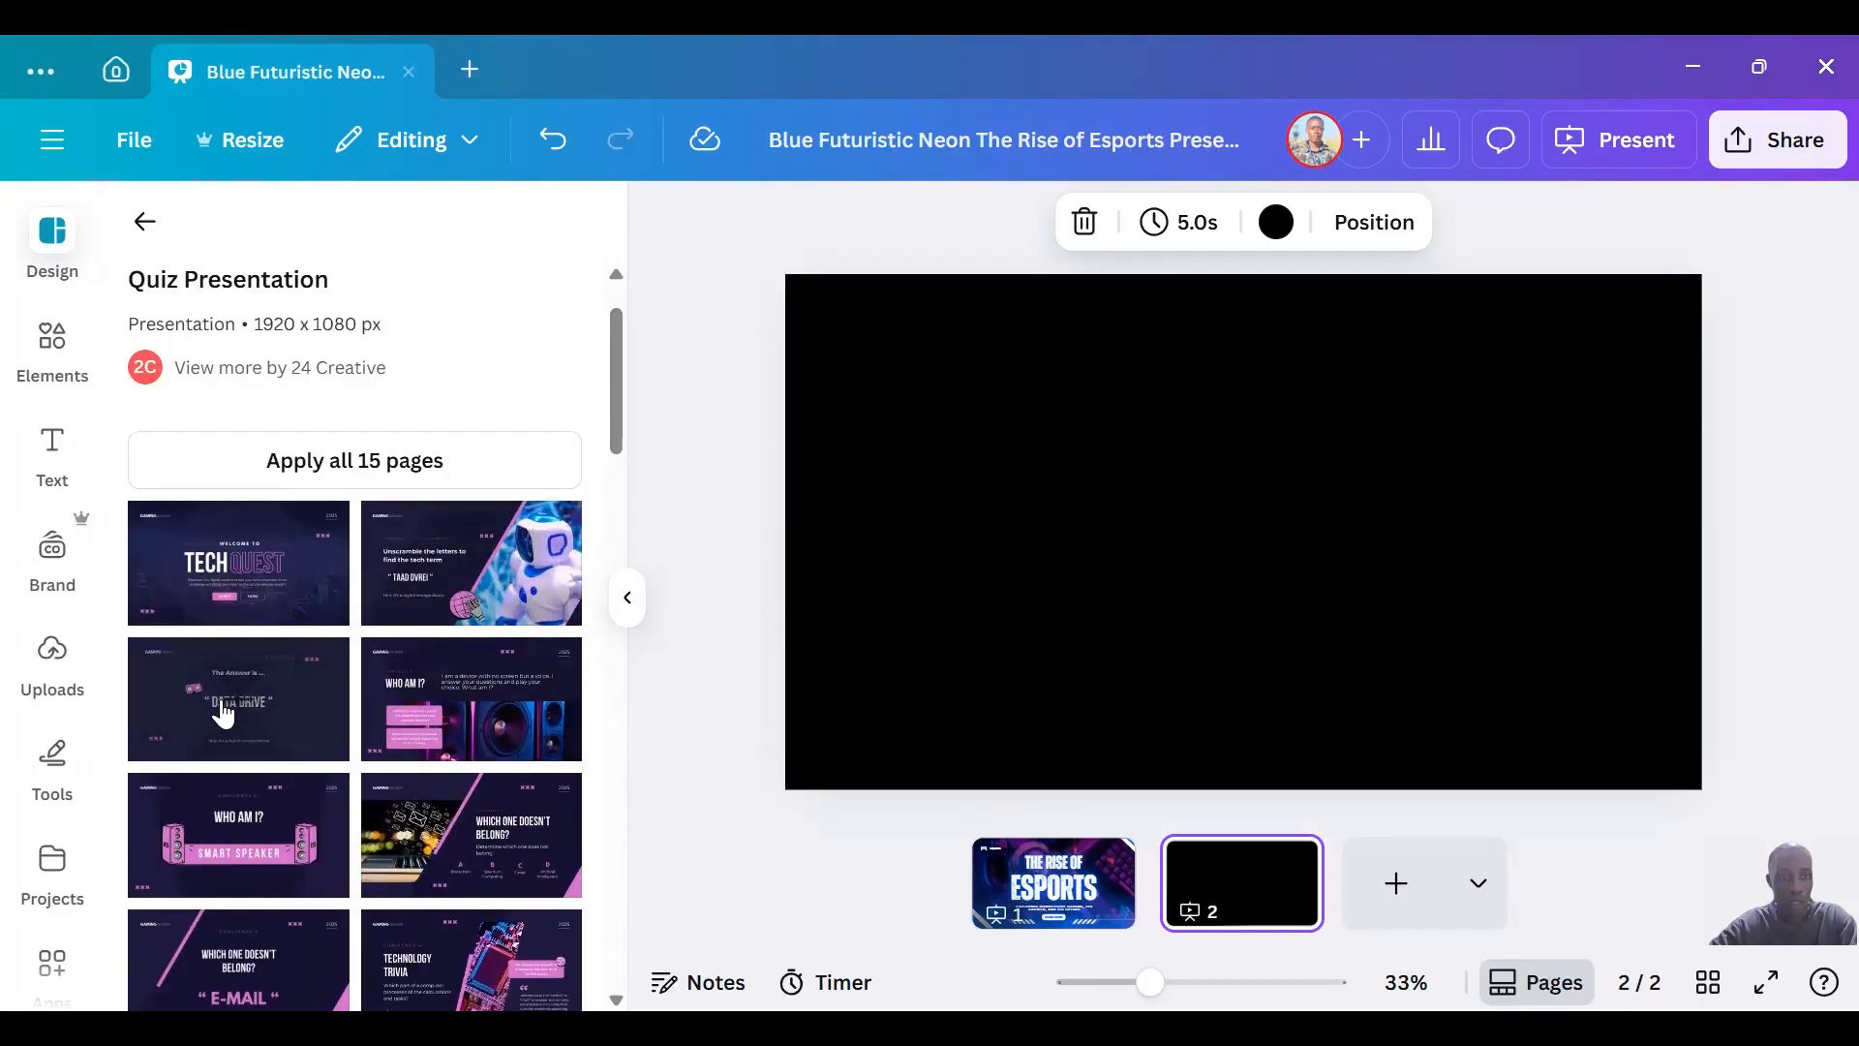
left_click(283, 717)
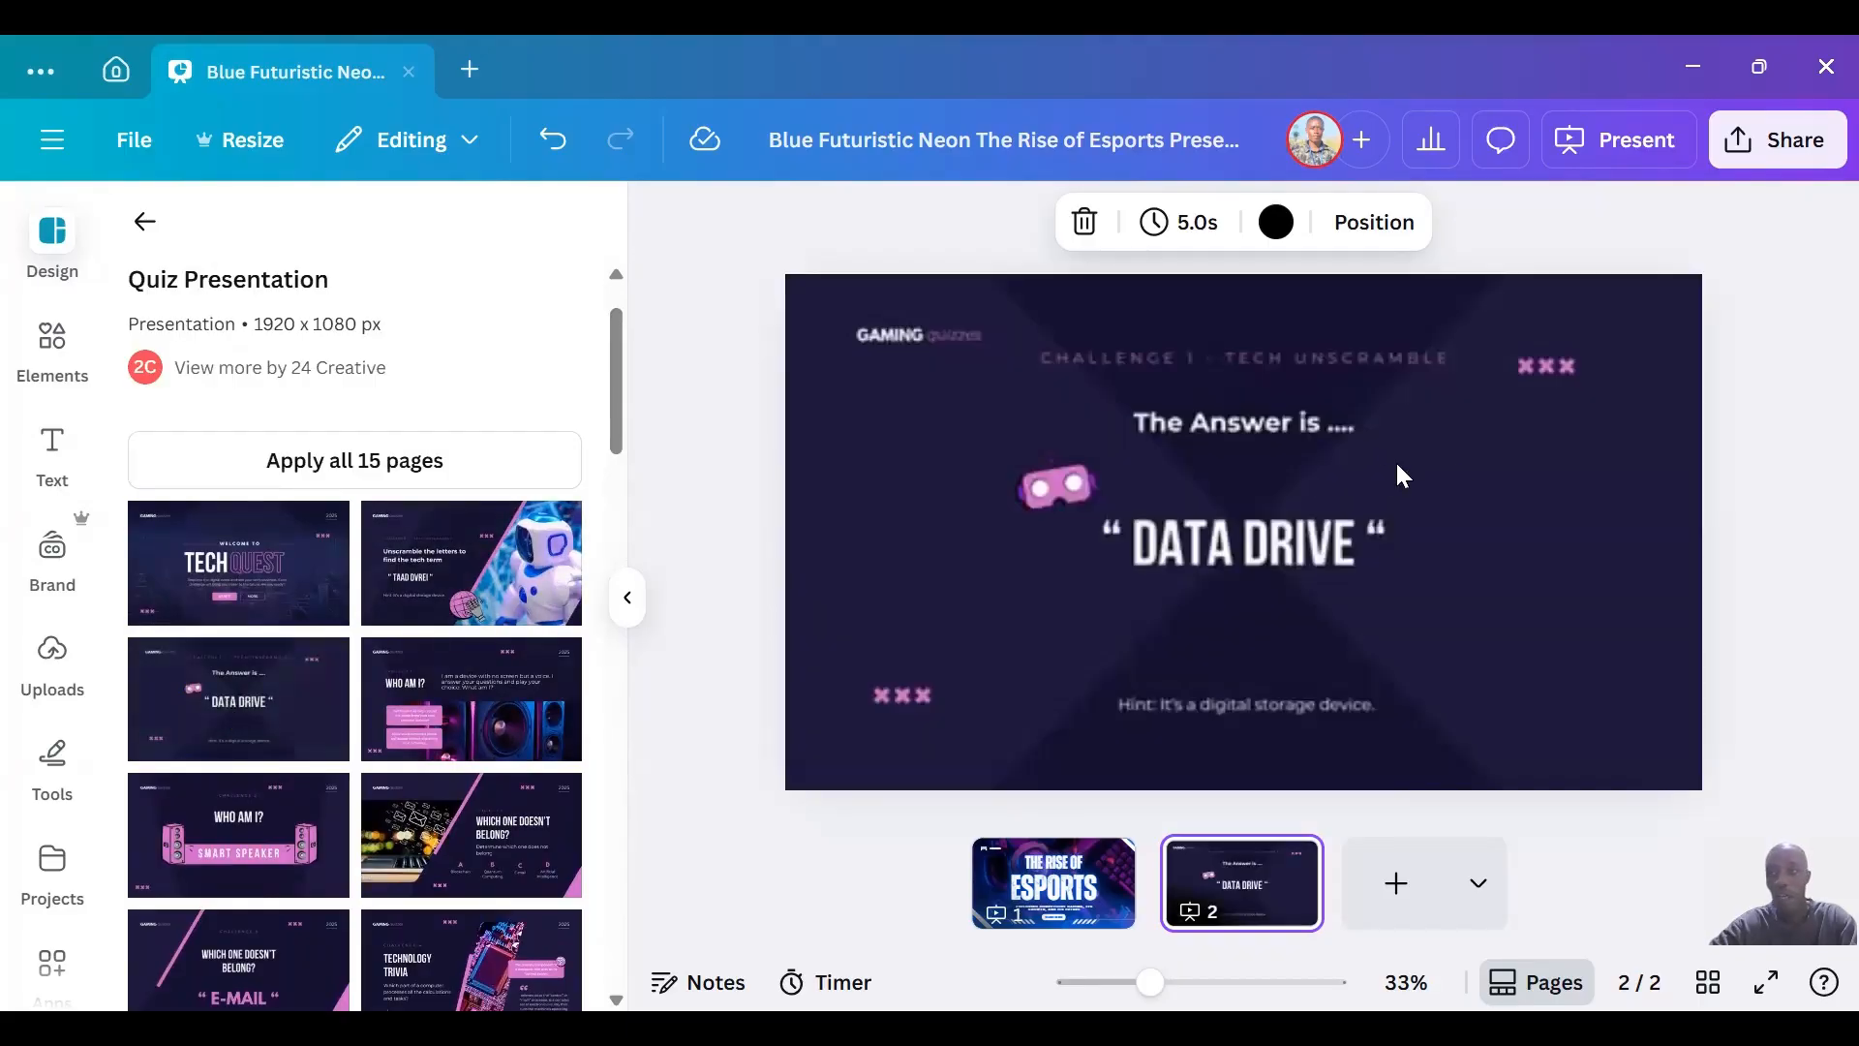
left_click(1423, 480)
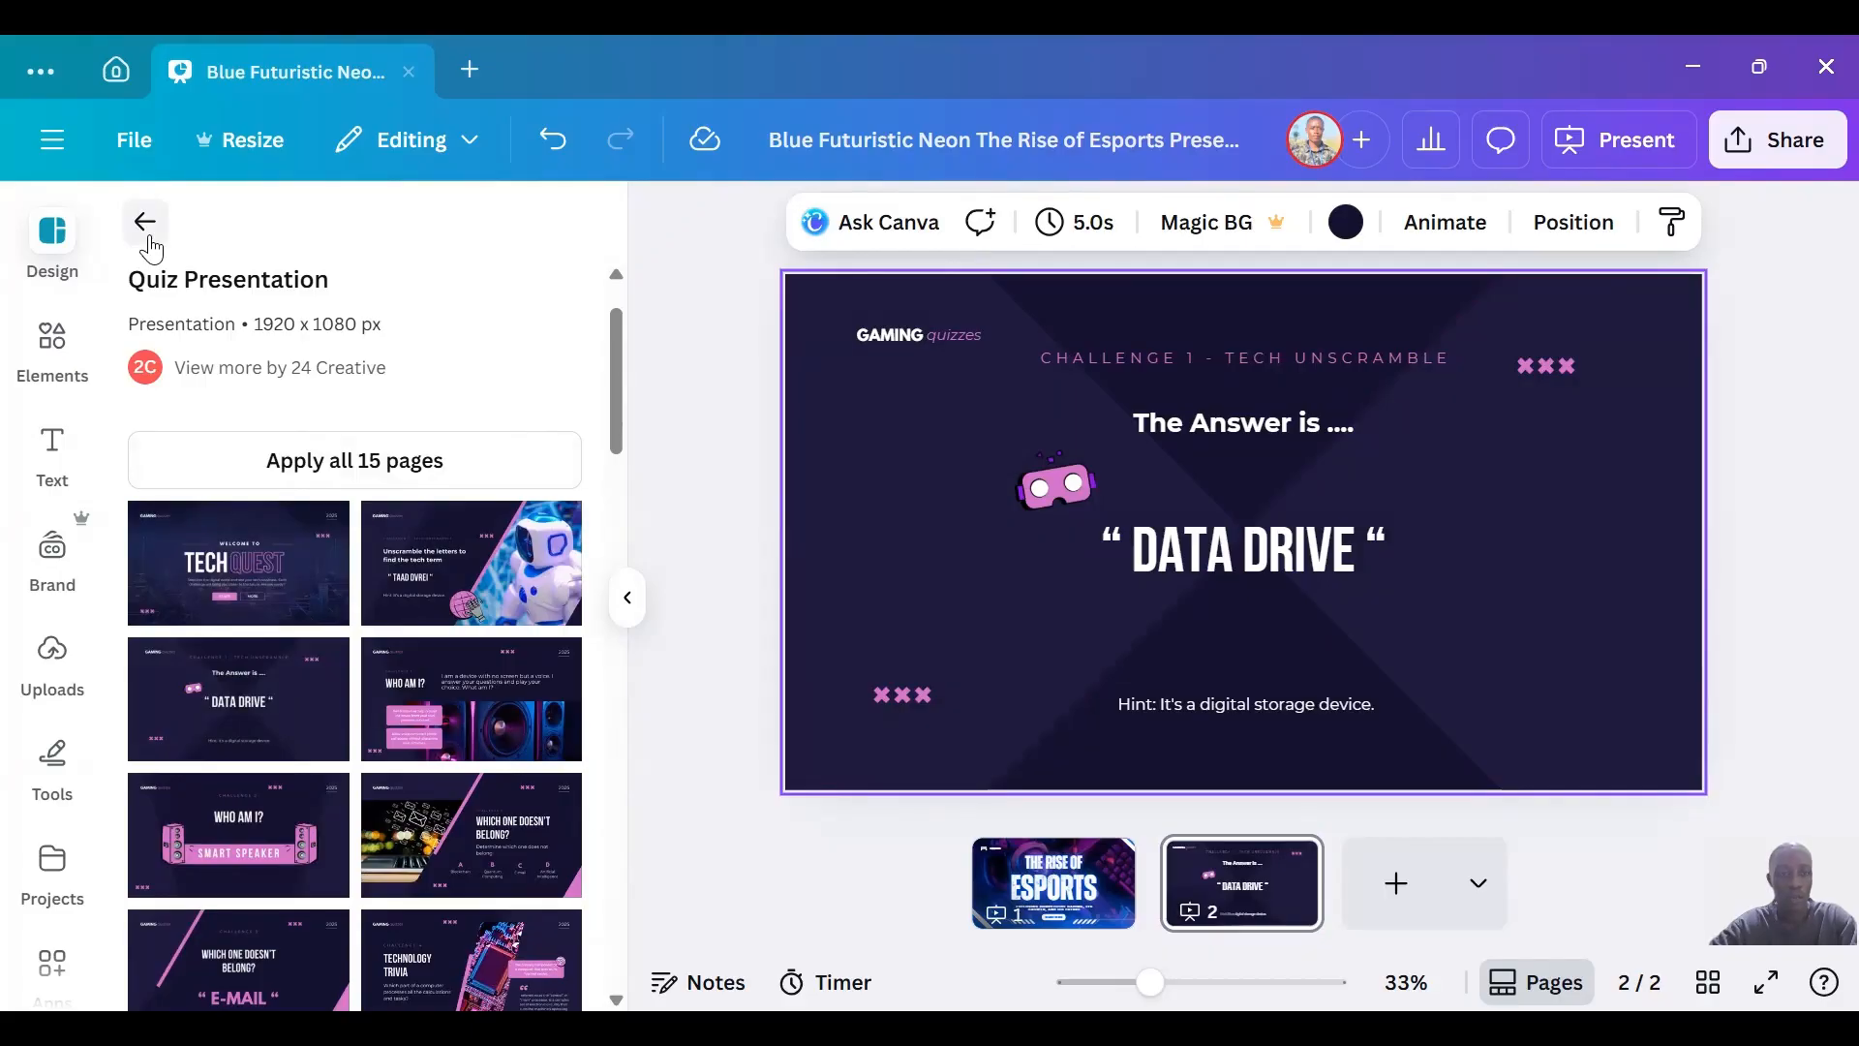
Return to the full template collection and search it for "company profile".
left_click(147, 237)
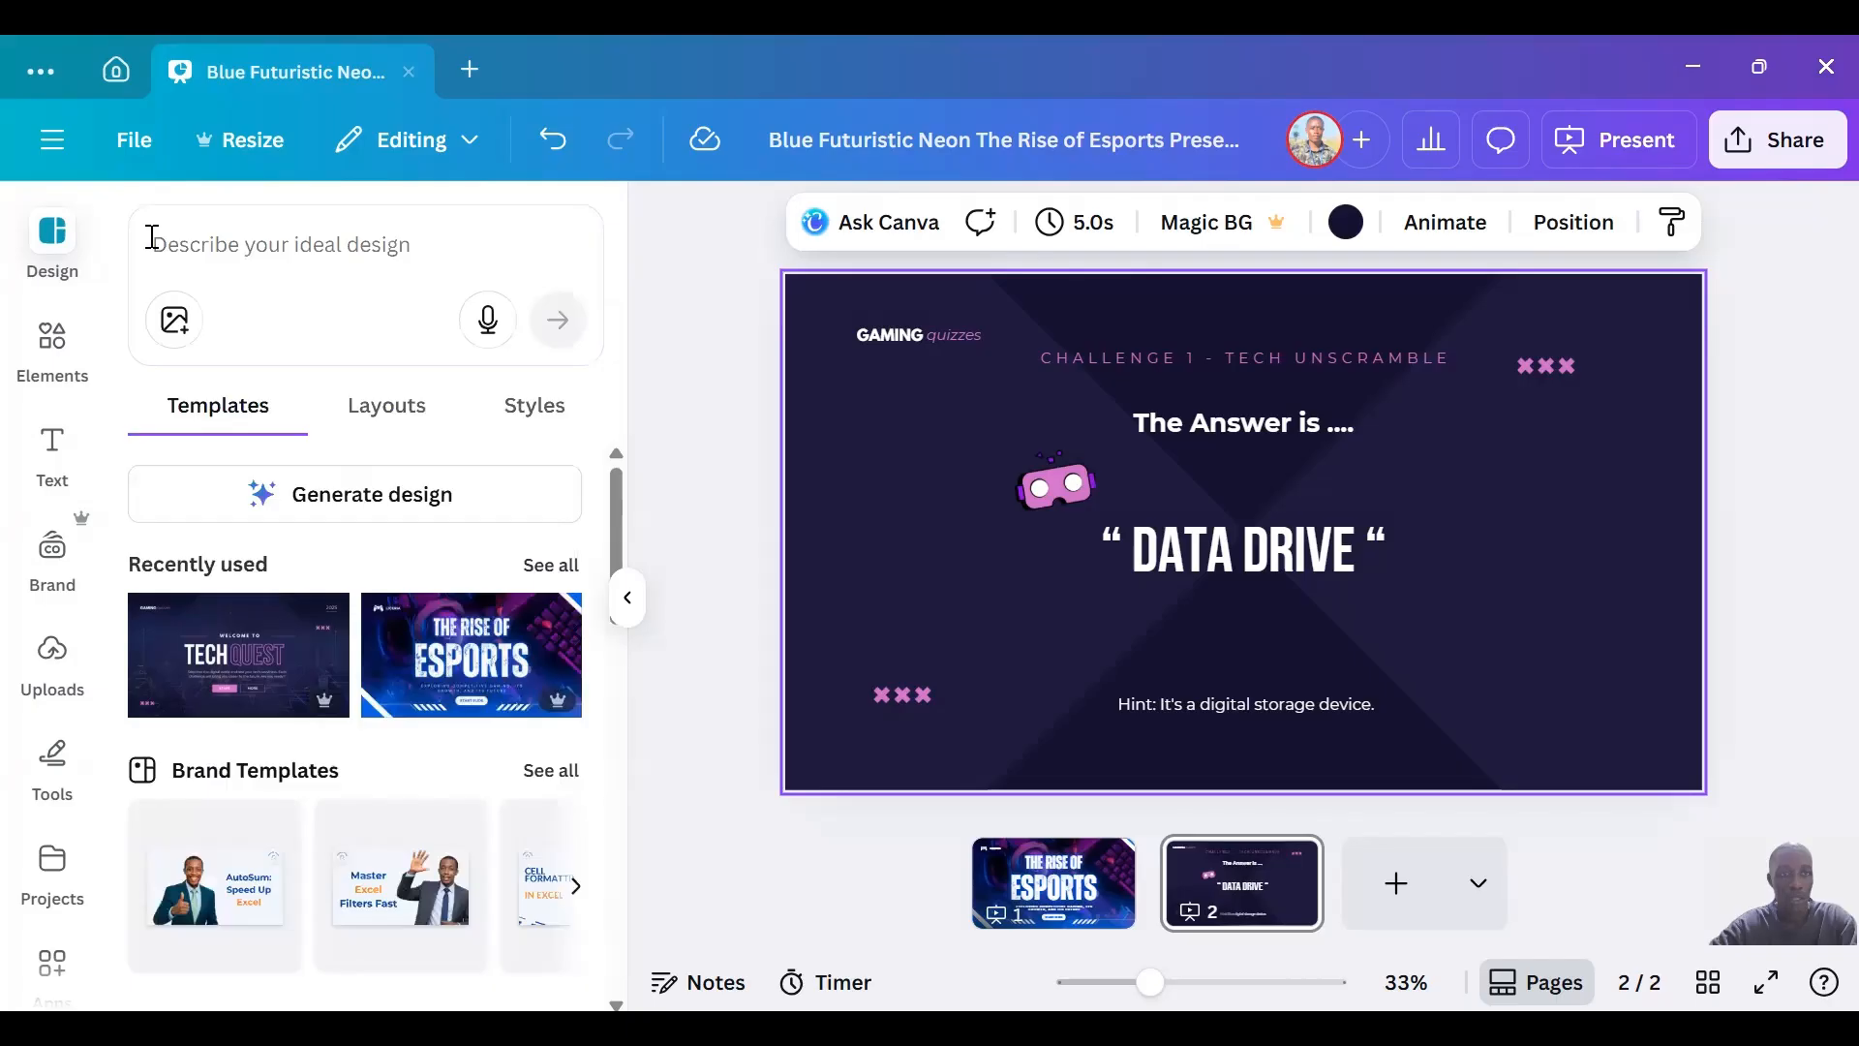
left_click(278, 260)
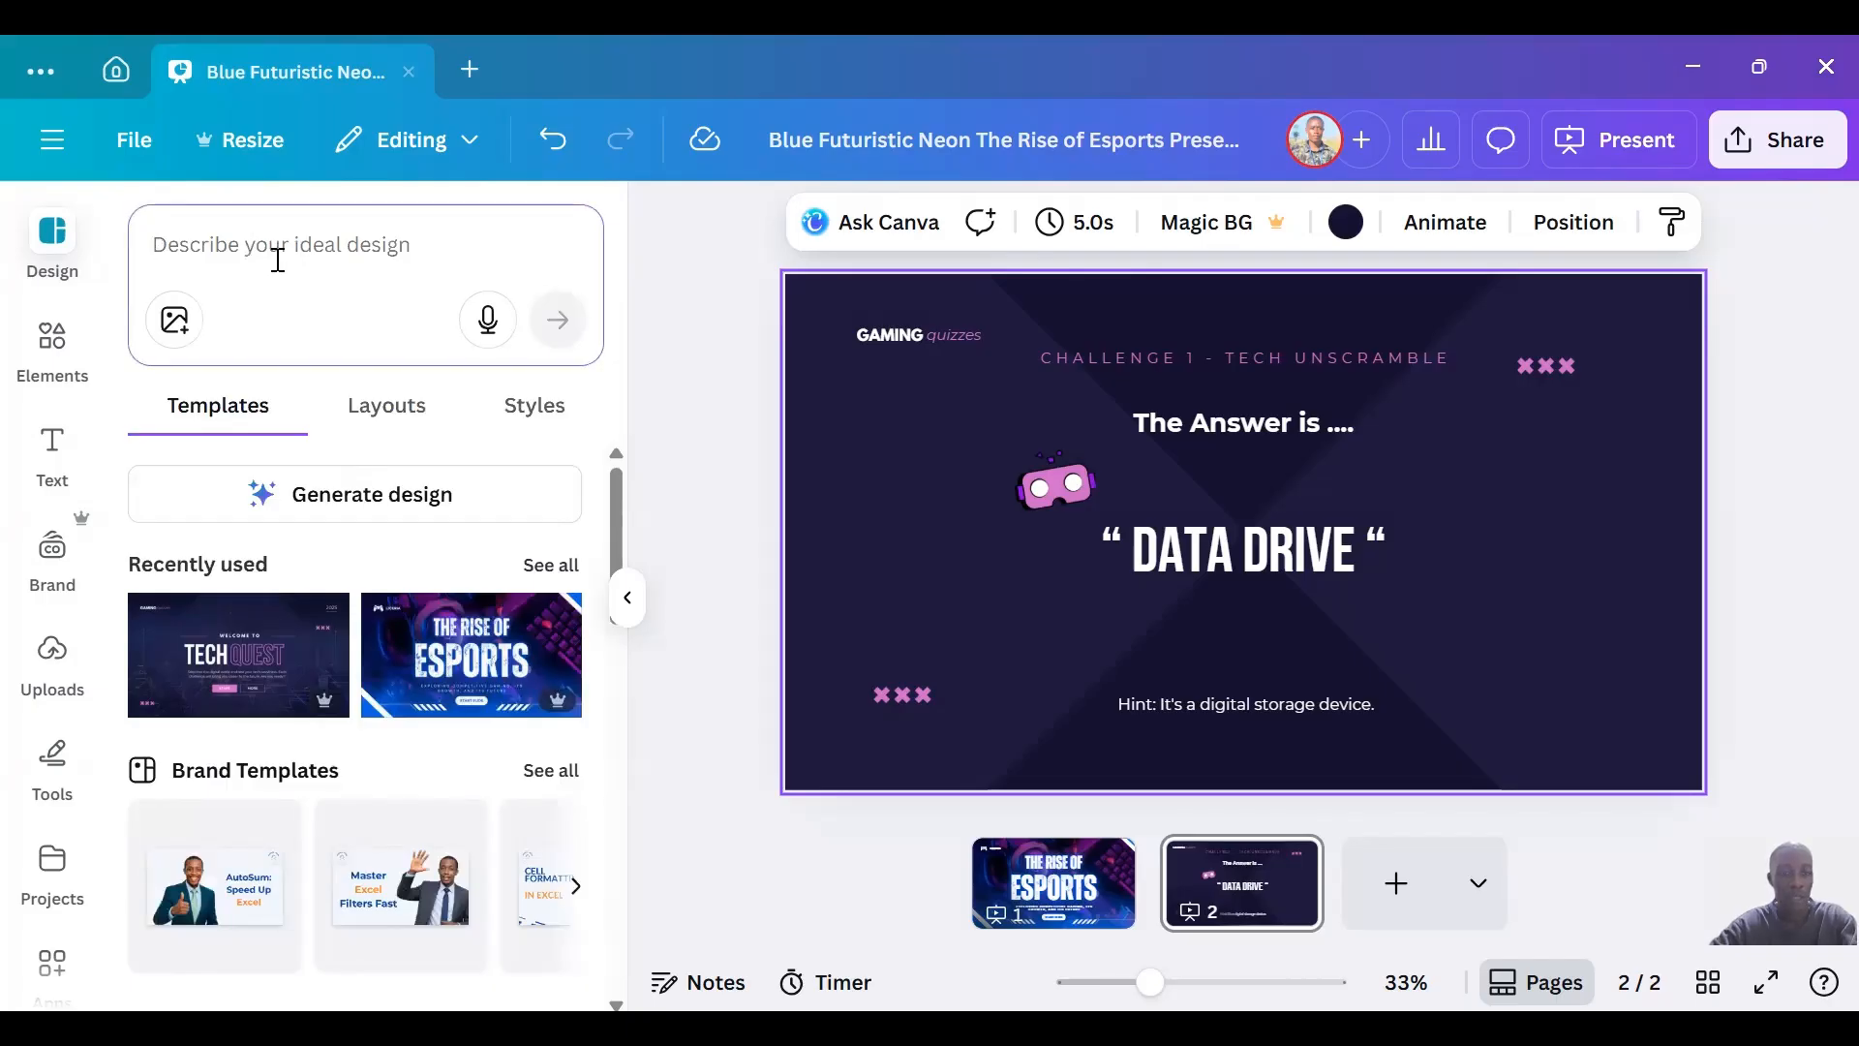
type("co")
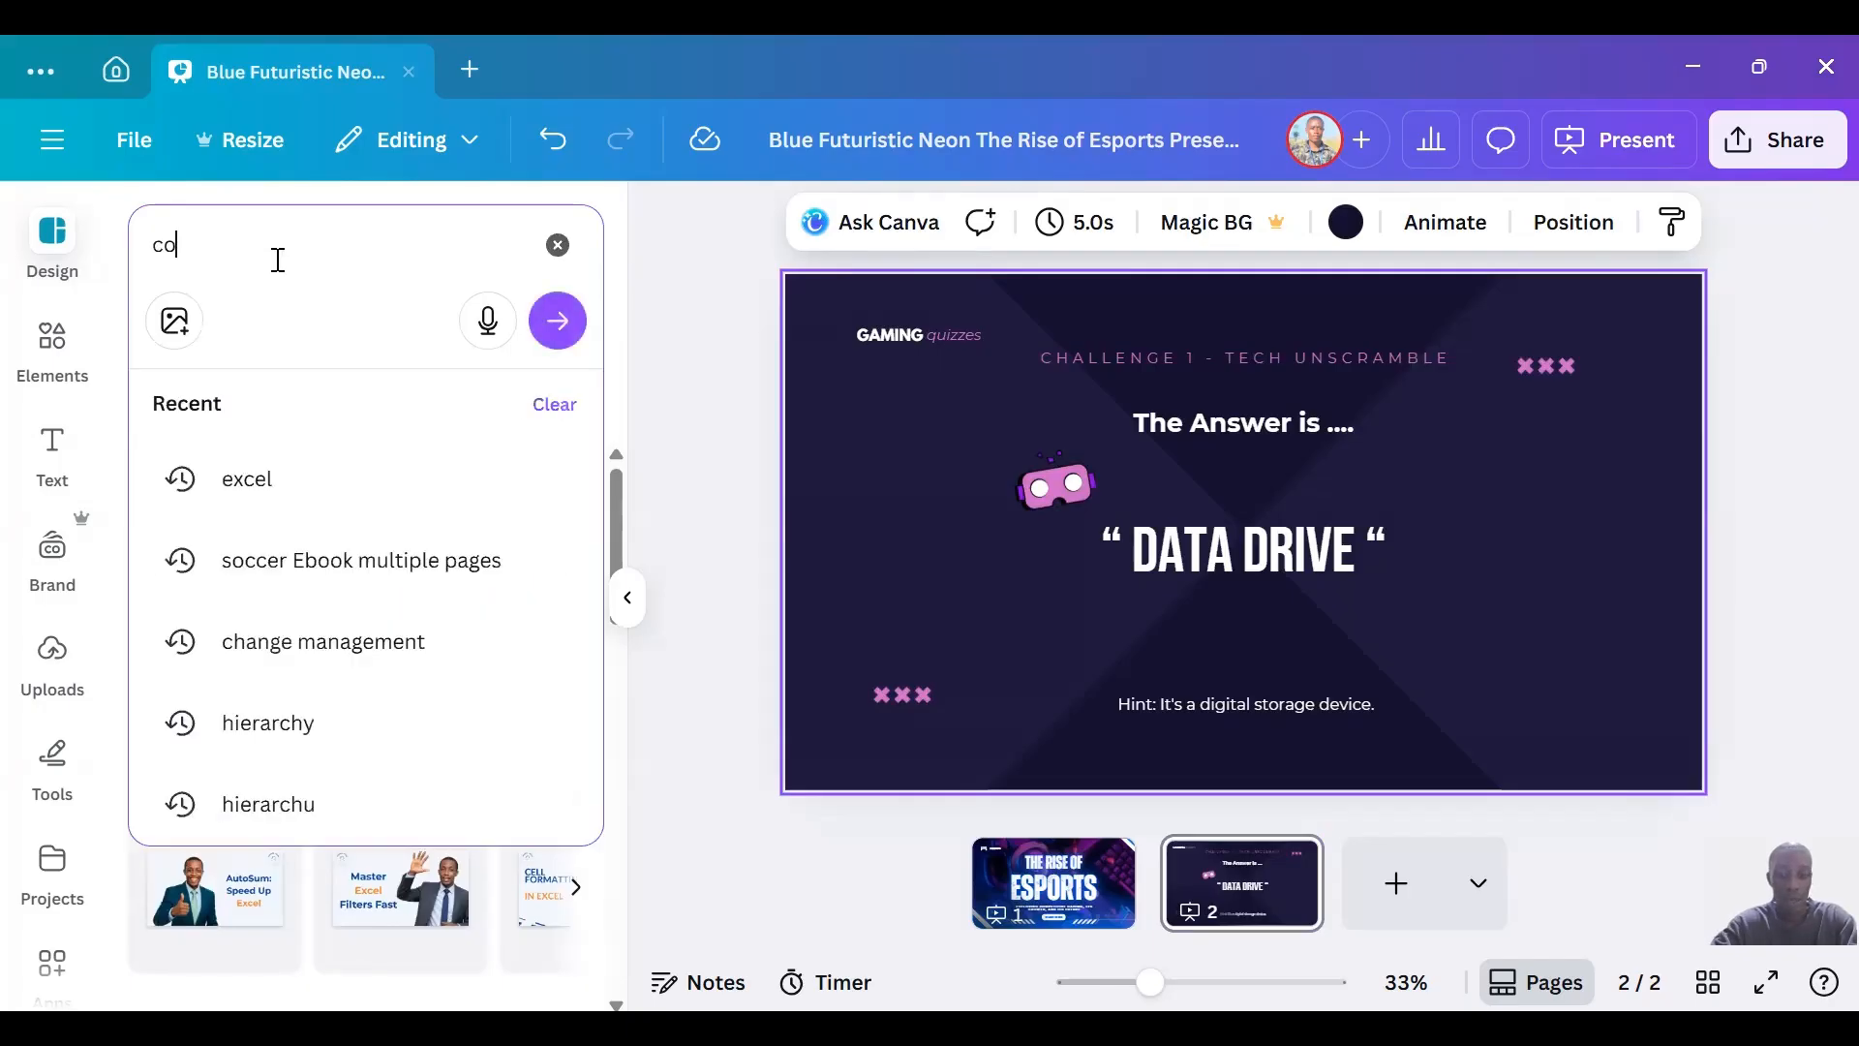
type("mpany profile")
key("Return")
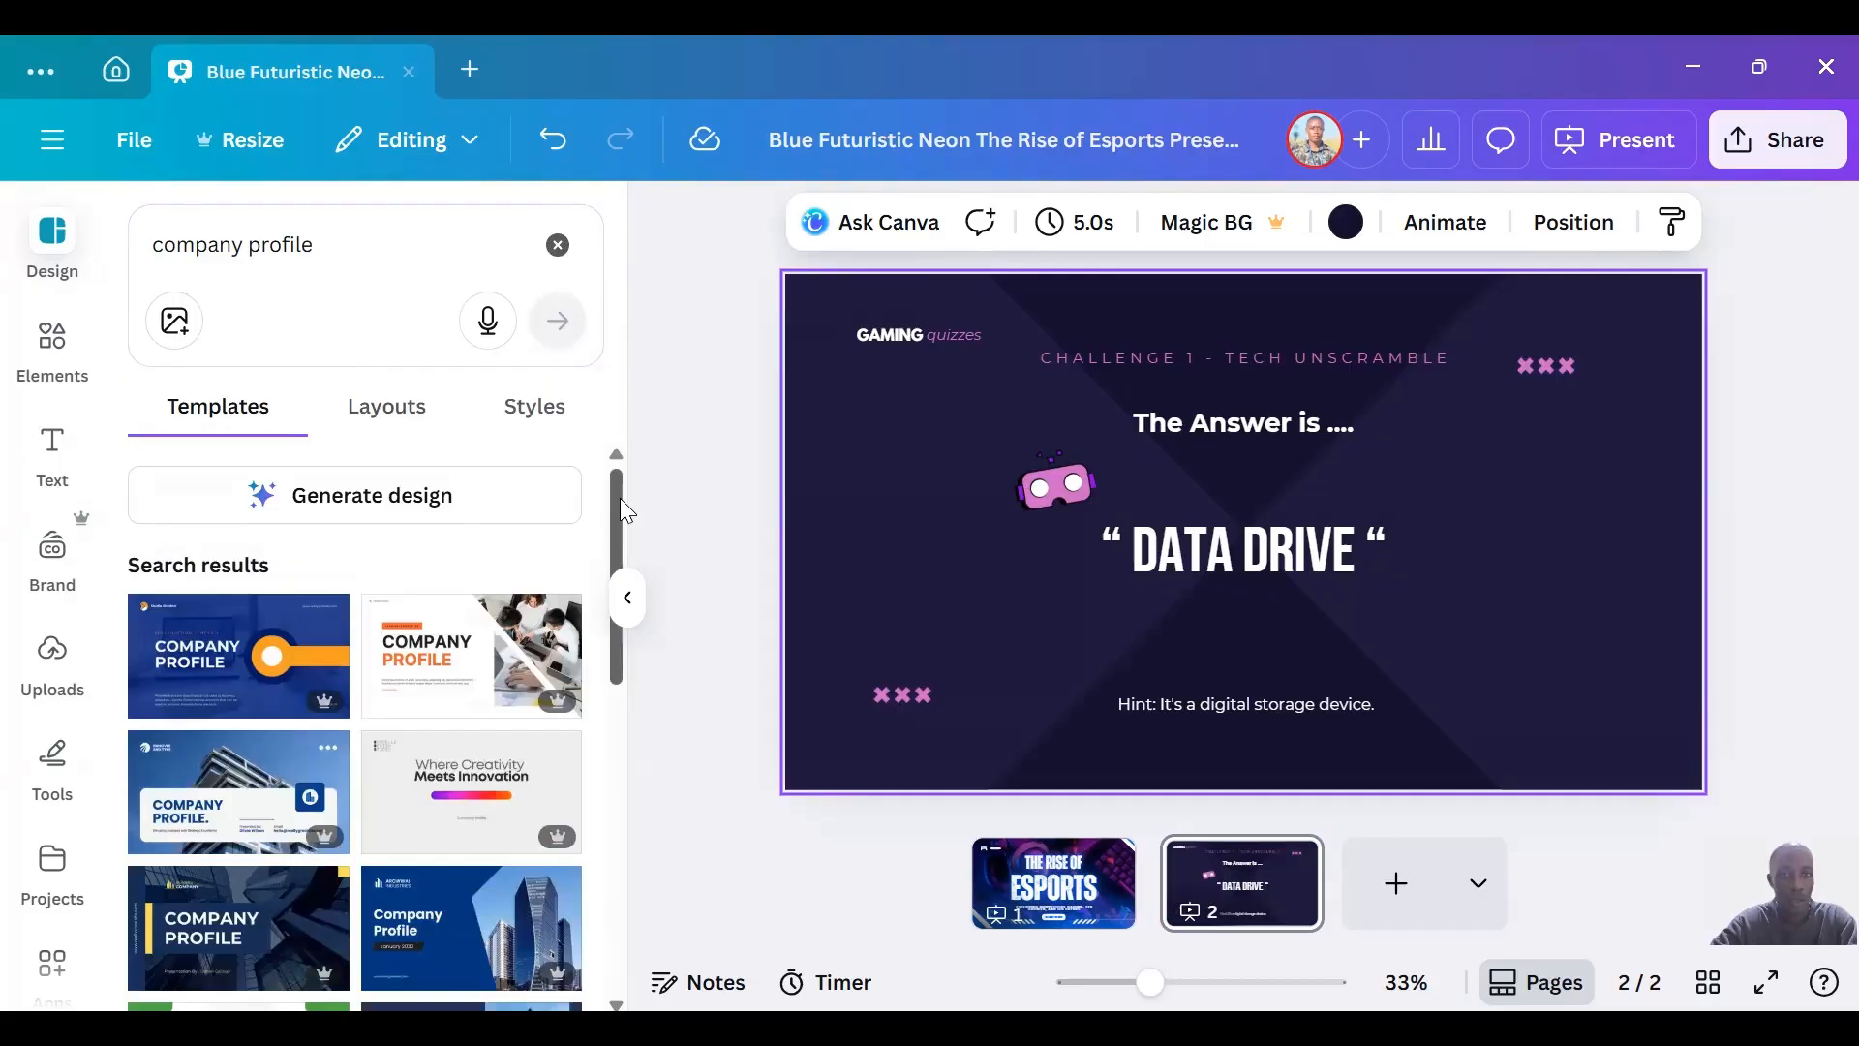
mouse_move(620, 498)
left_mouse_down()
mouse_move(616, 581)
mouse_move(614, 502)
left_mouse_up()
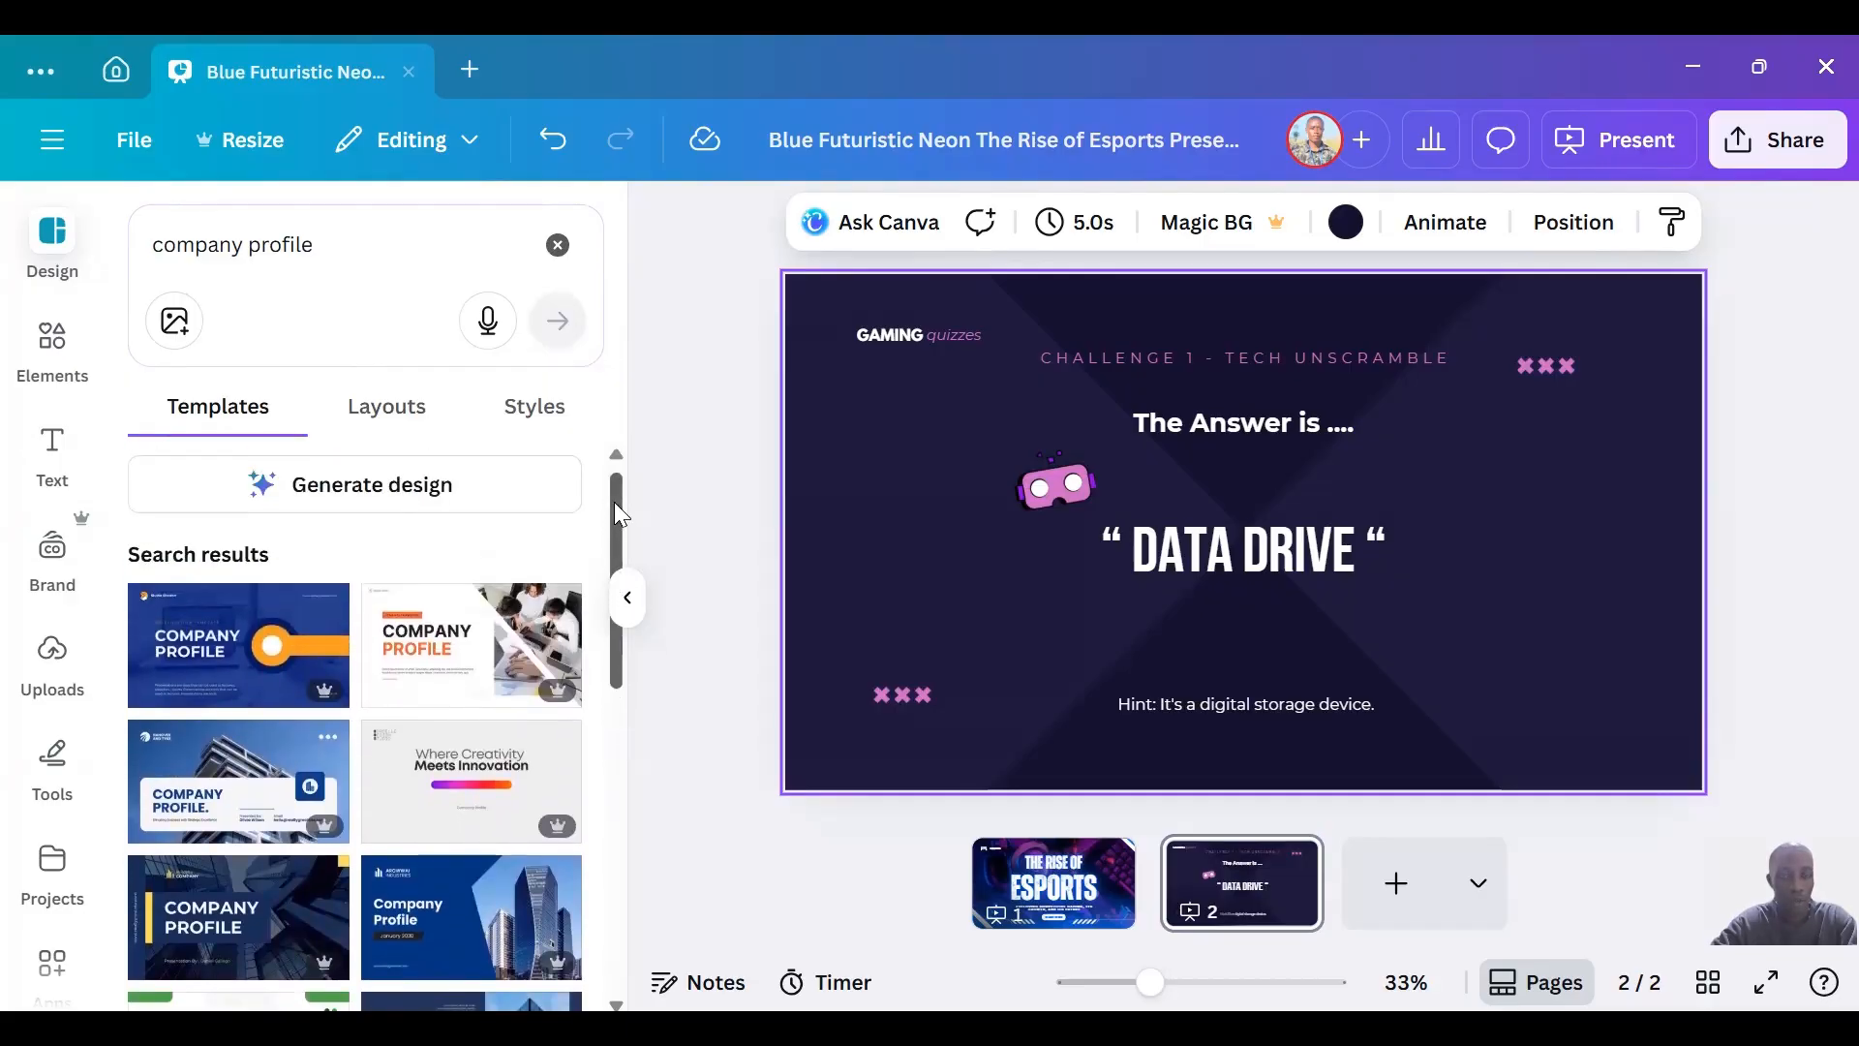
mouse_move(199, 651)
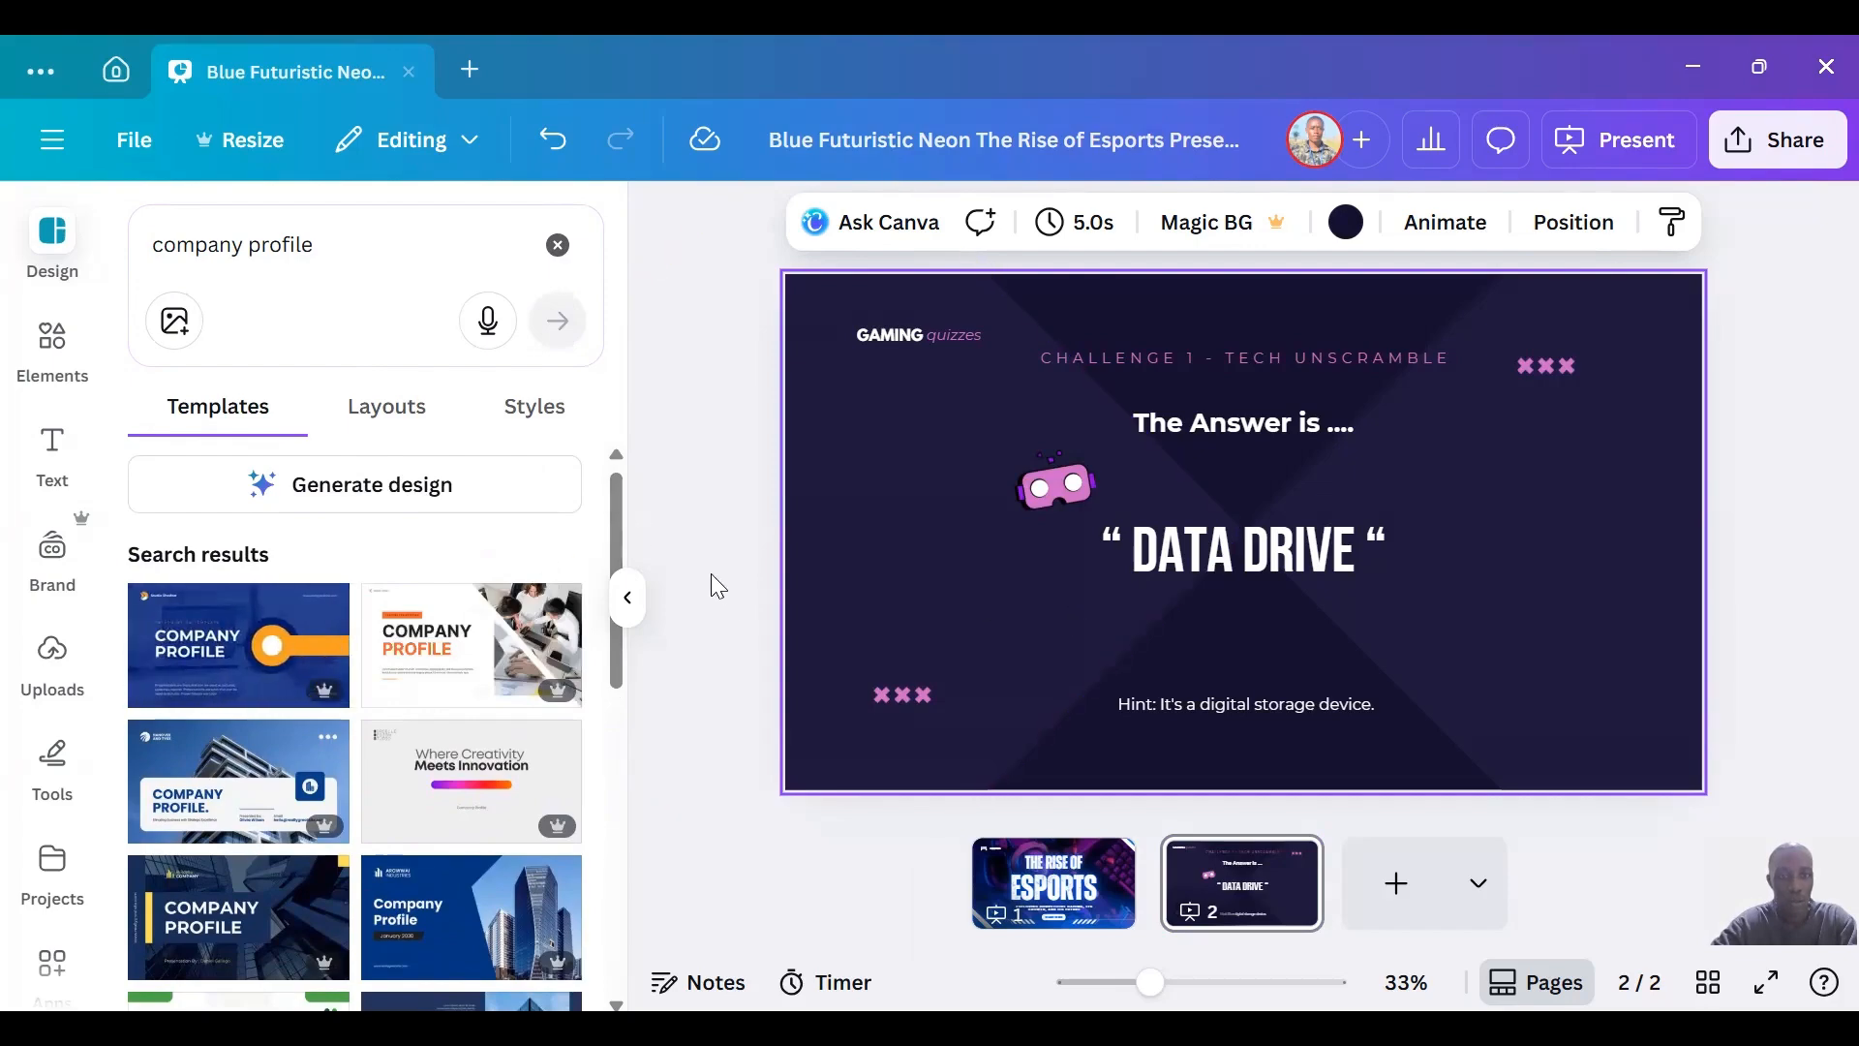
Add a third page using the "Meet the Innovators" page from the Black and White Dark Minimalist Company Profile Business Presentation template.
left_click_drag(614, 513, 598, 840)
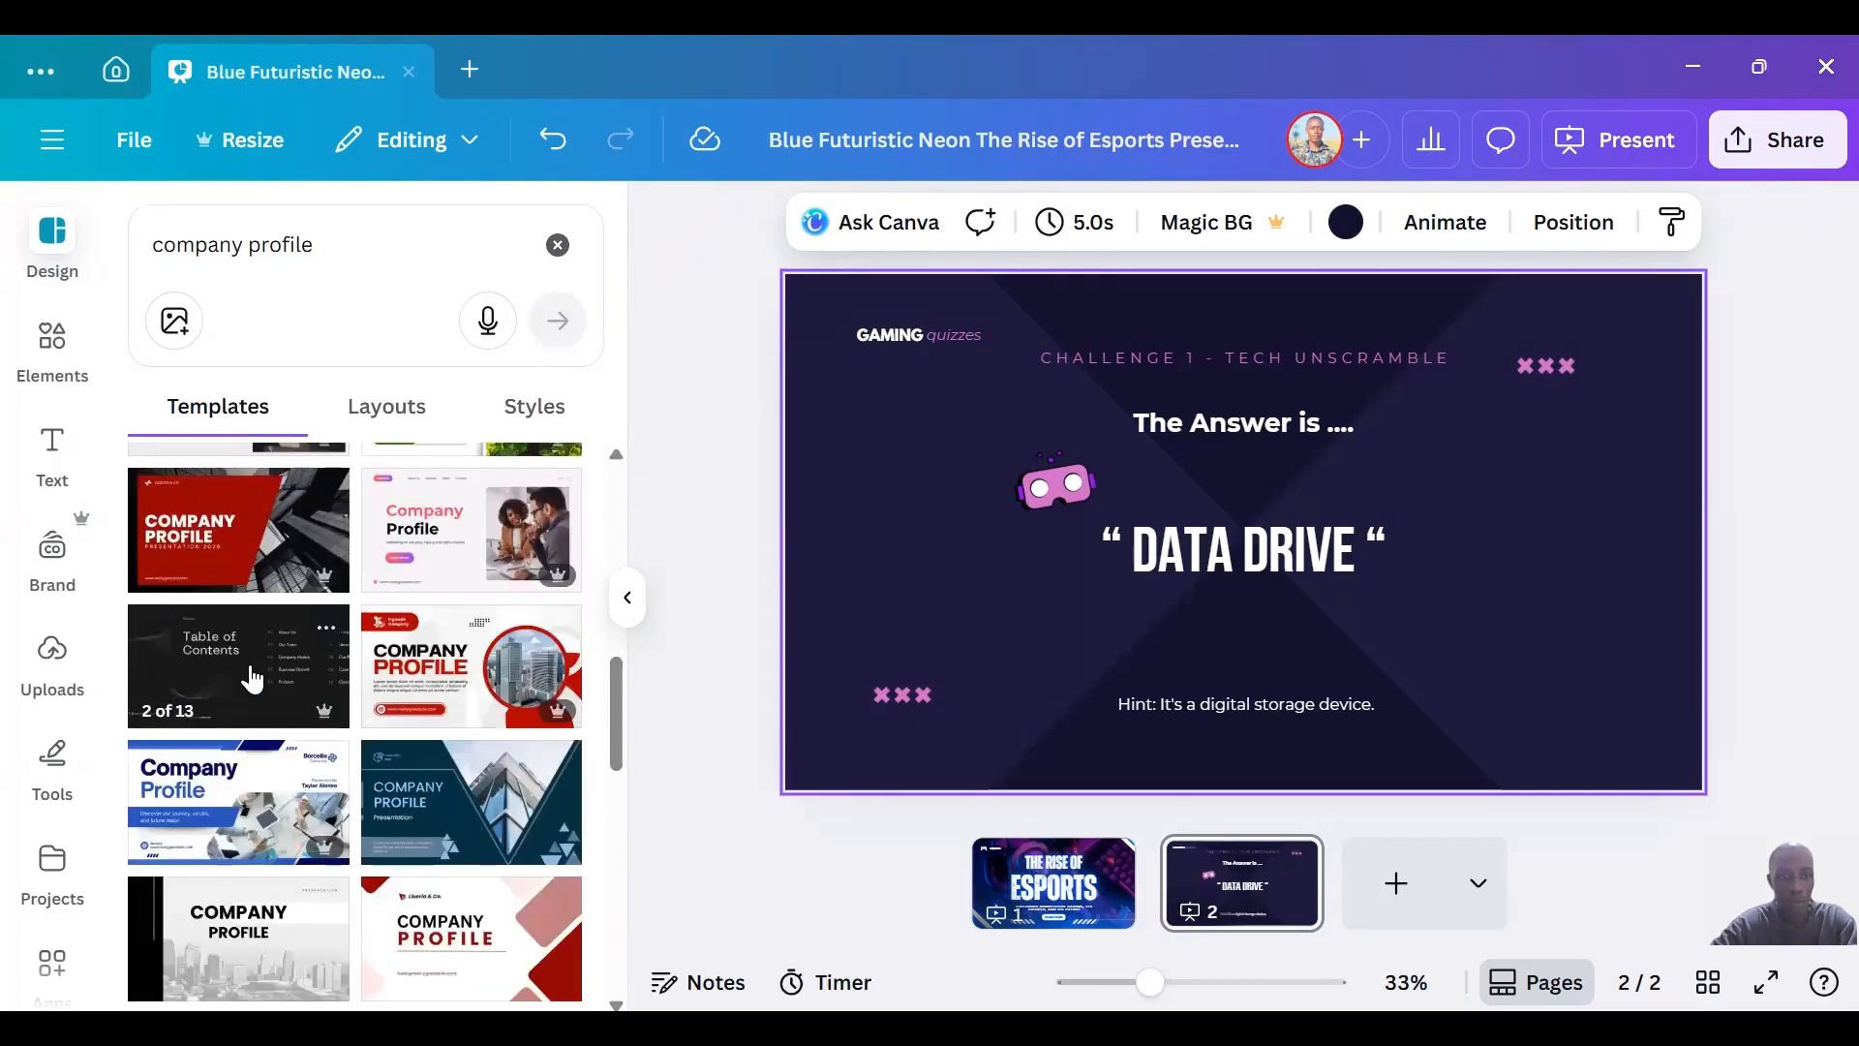
left_click(252, 679)
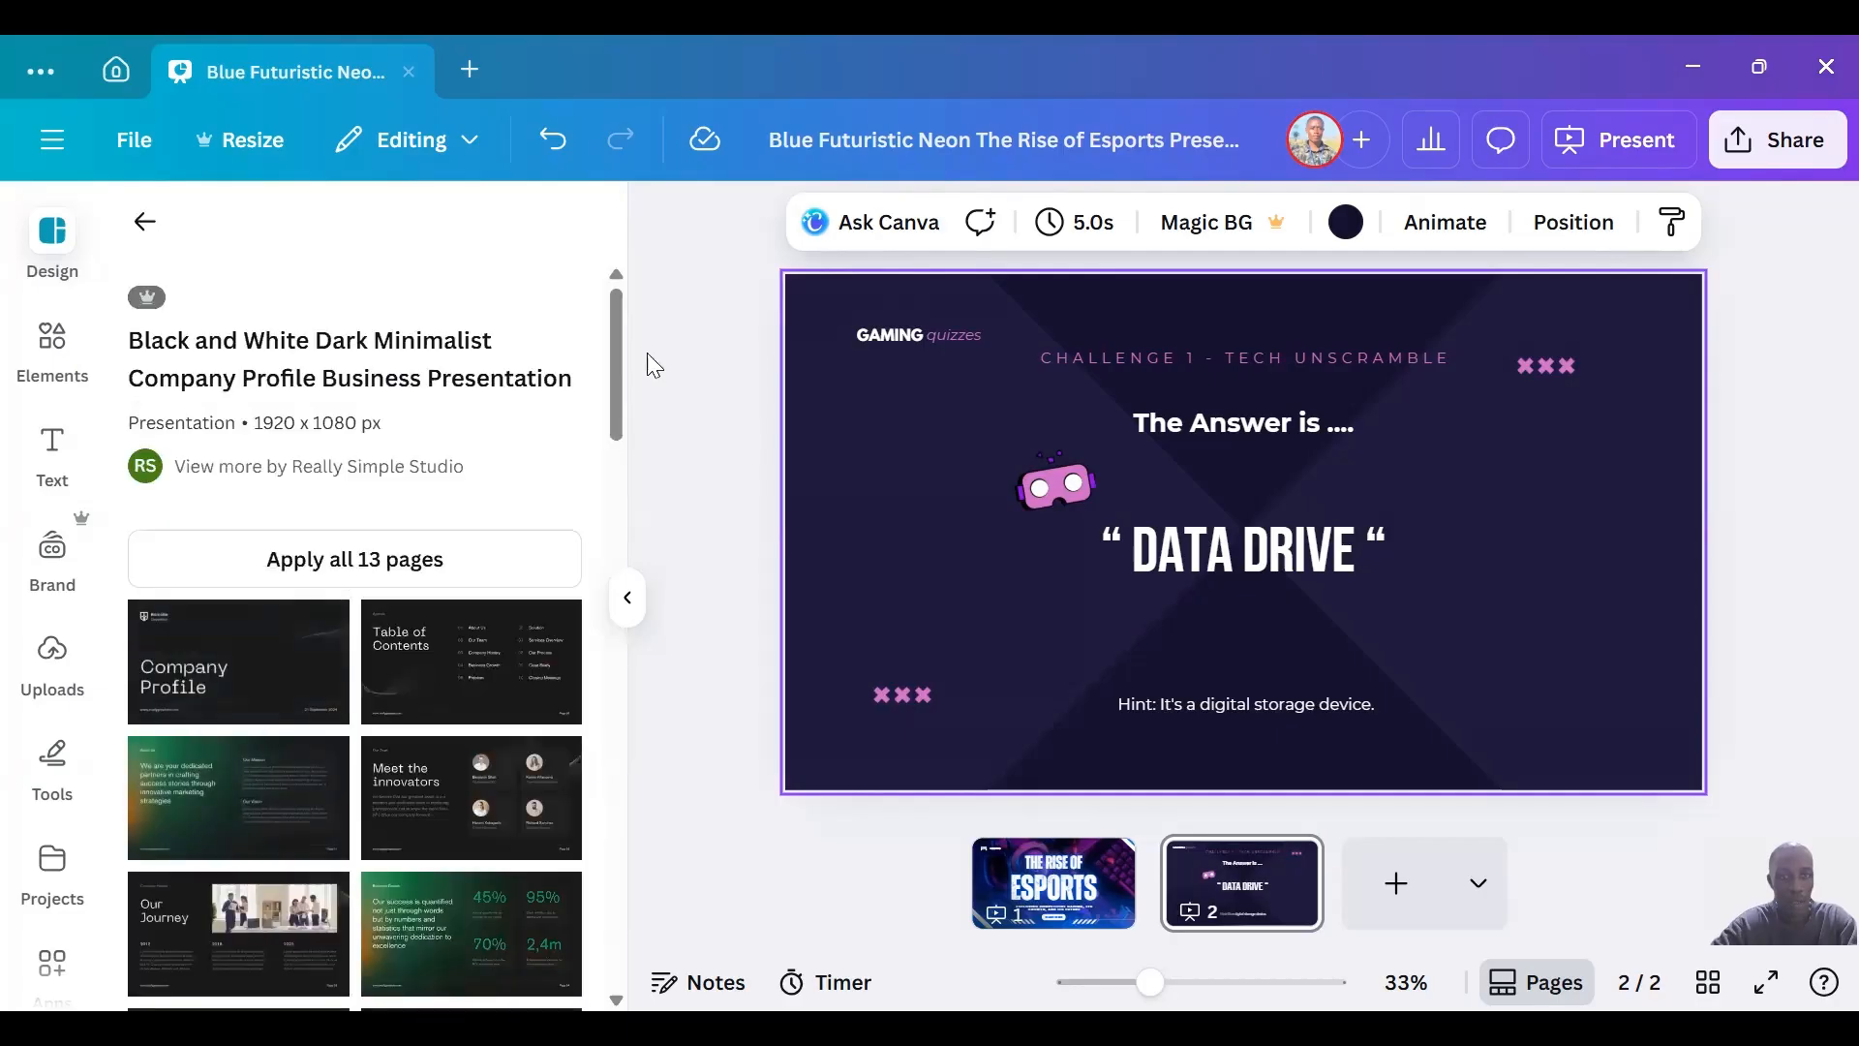
mouse_move(614, 364)
left_mouse_down()
mouse_move(598, 499)
mouse_move(622, 370)
left_mouse_up()
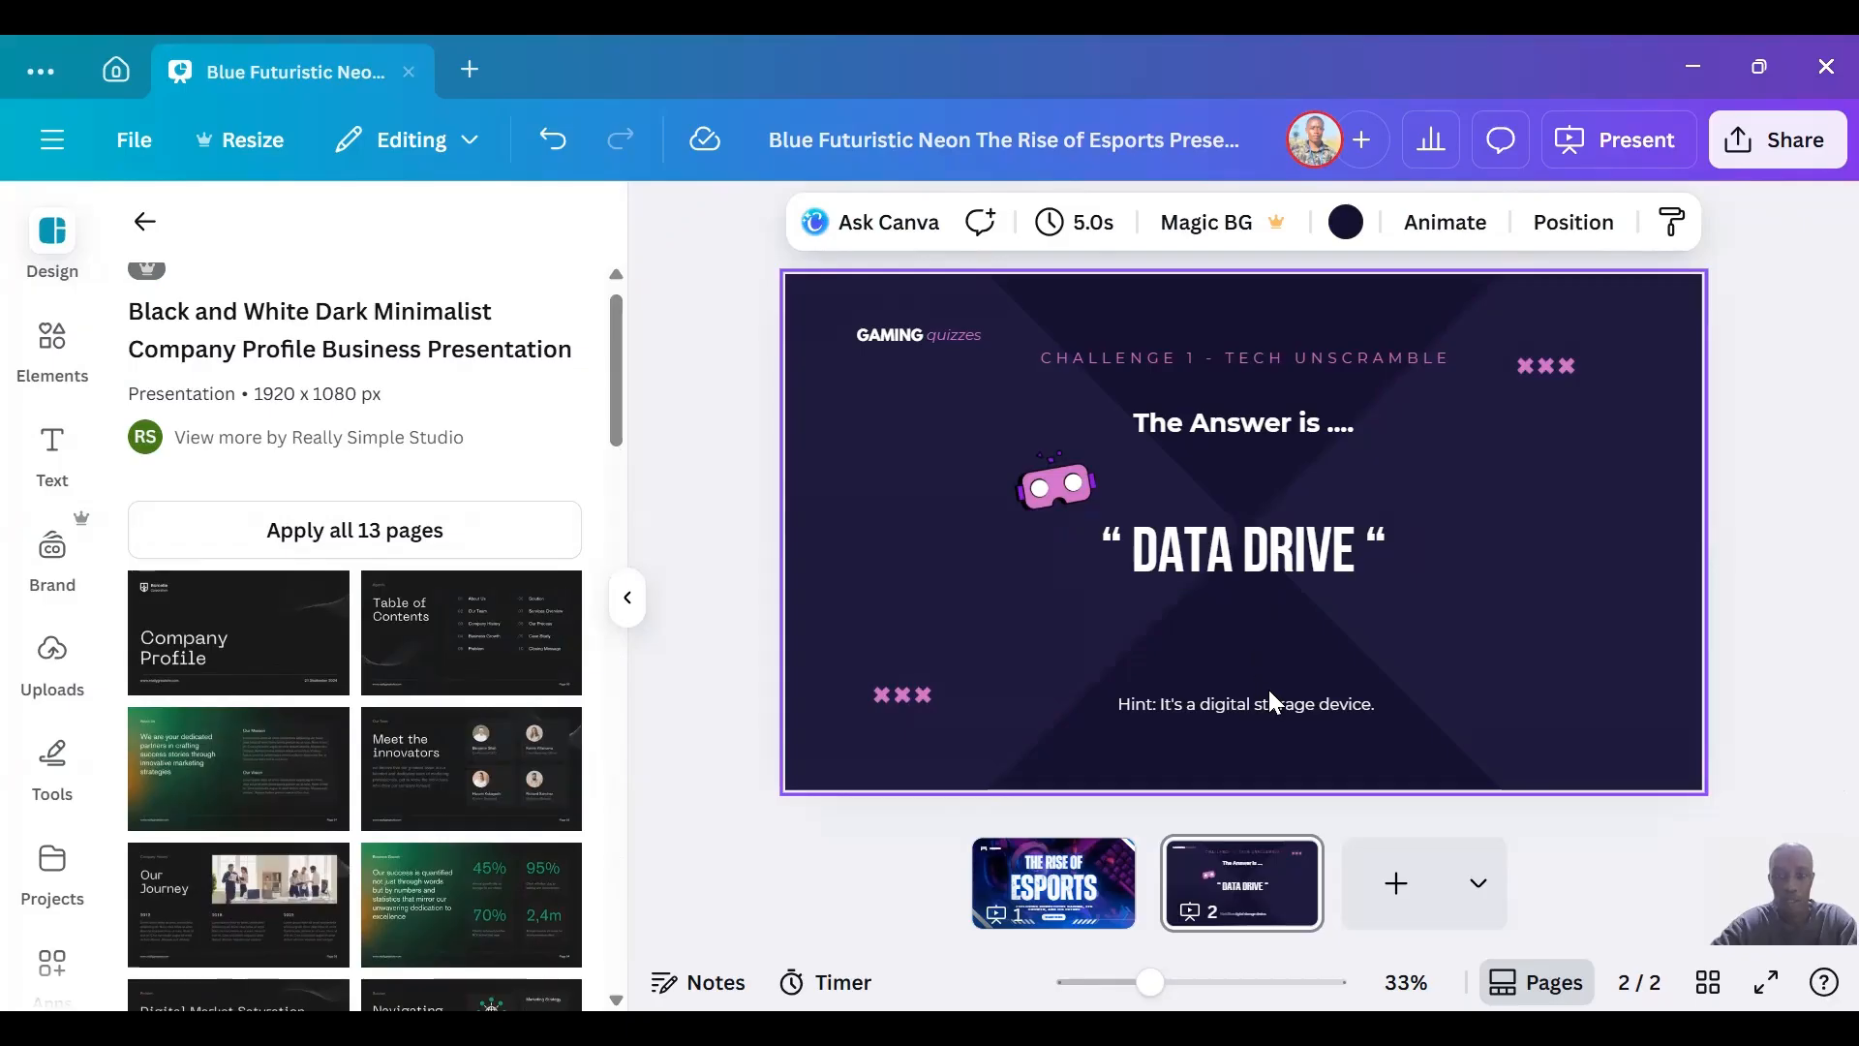
left_click(1396, 883)
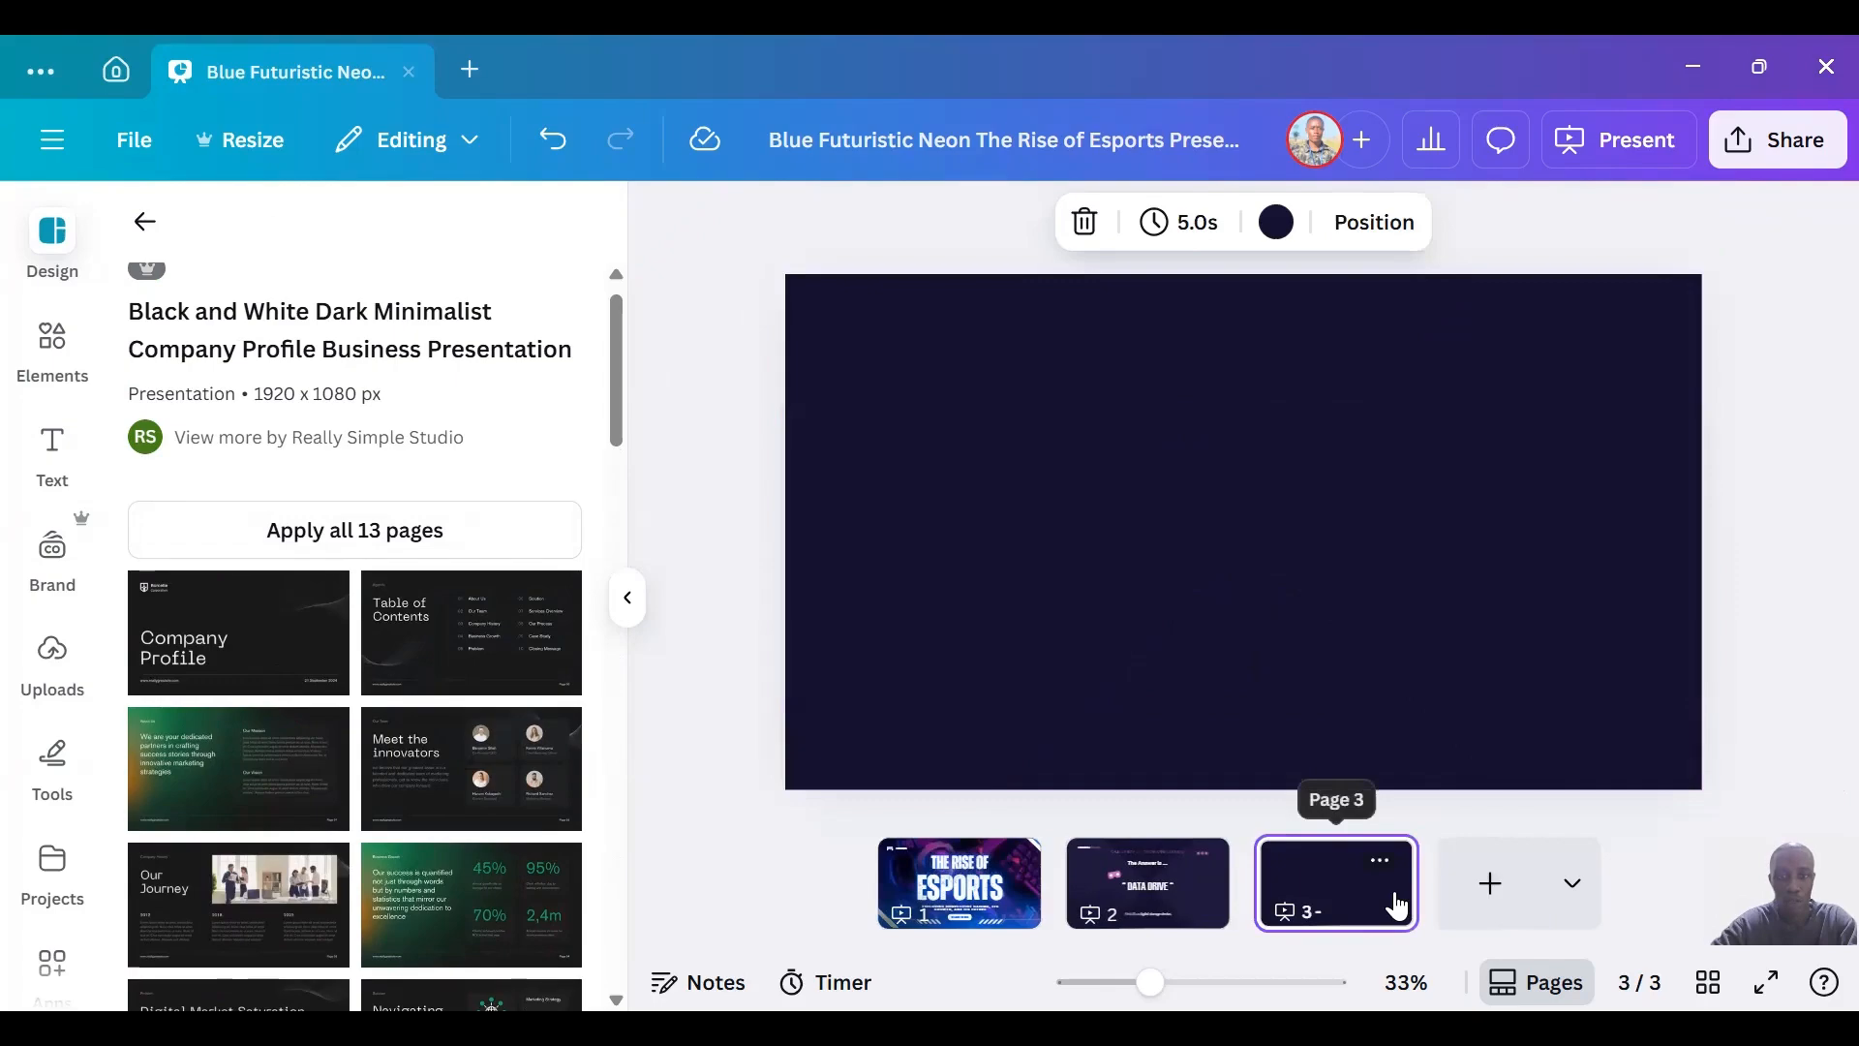
left_click(480, 770)
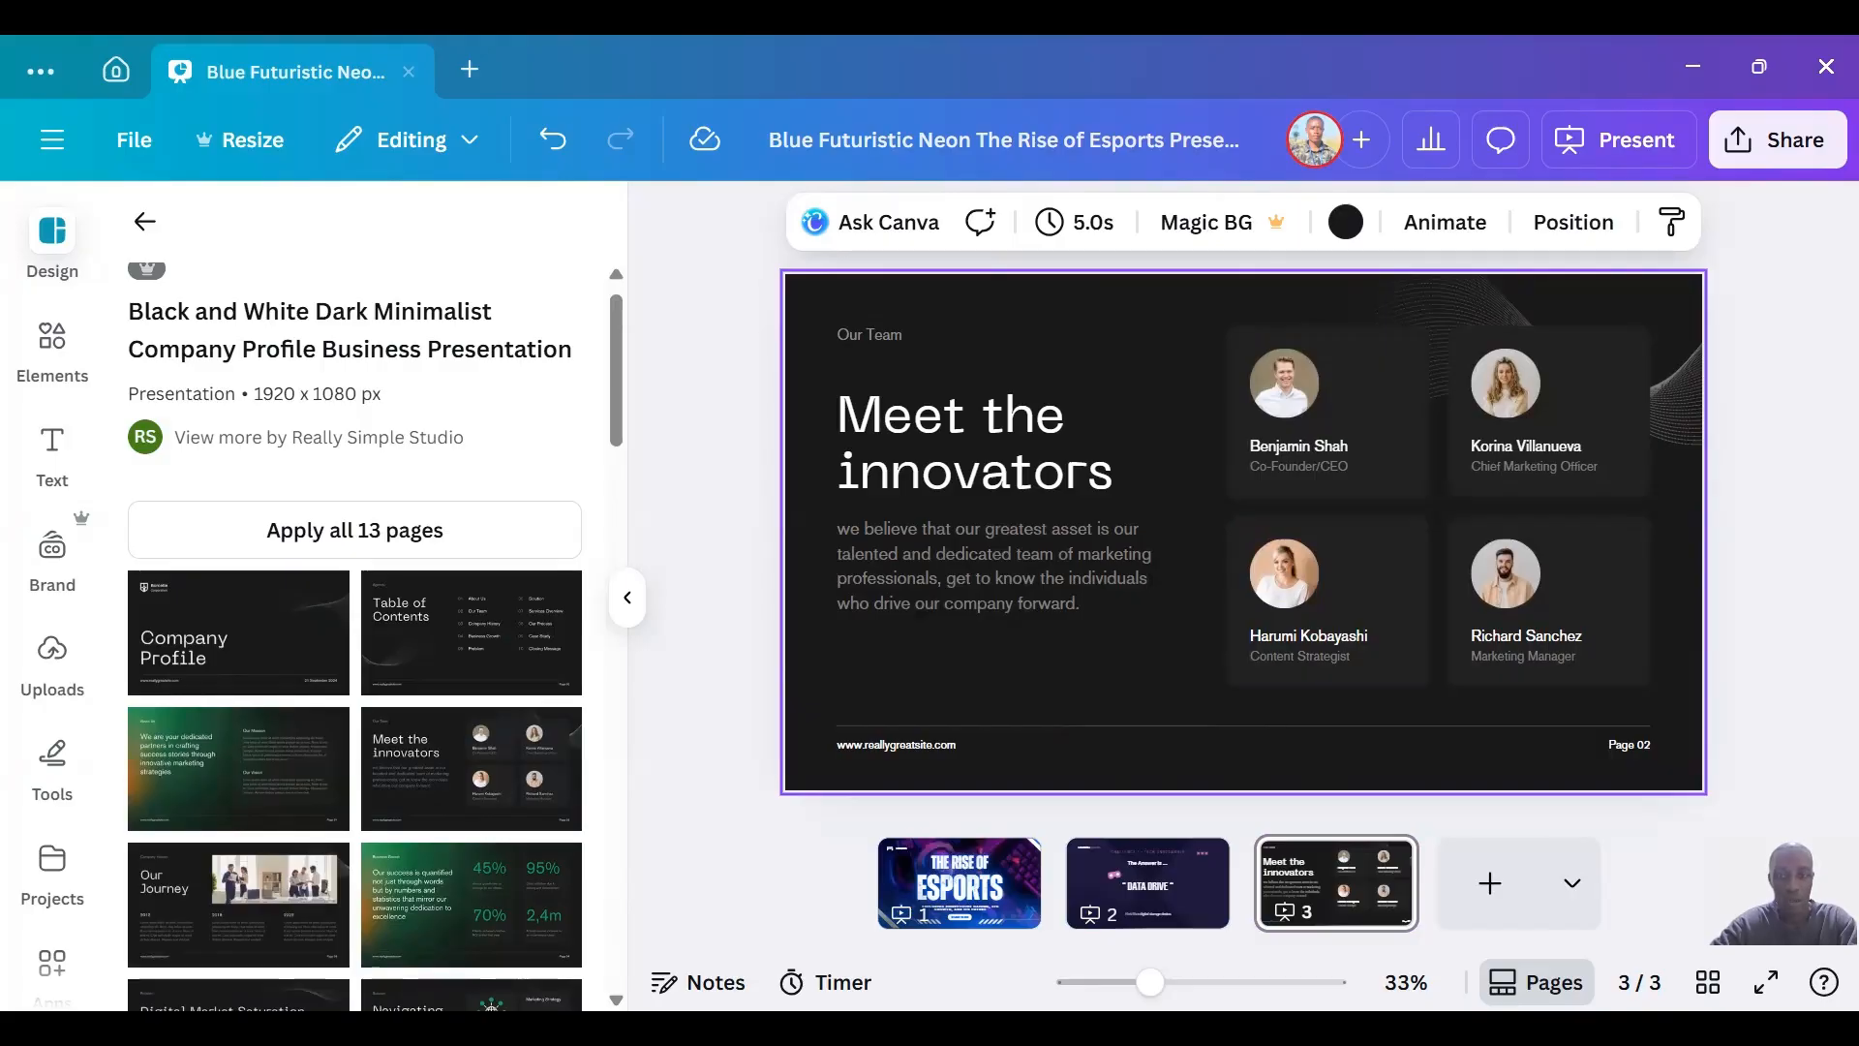
Duplicate the "Meet the innovators" page and delete the duplicate.
left_click(1380, 860)
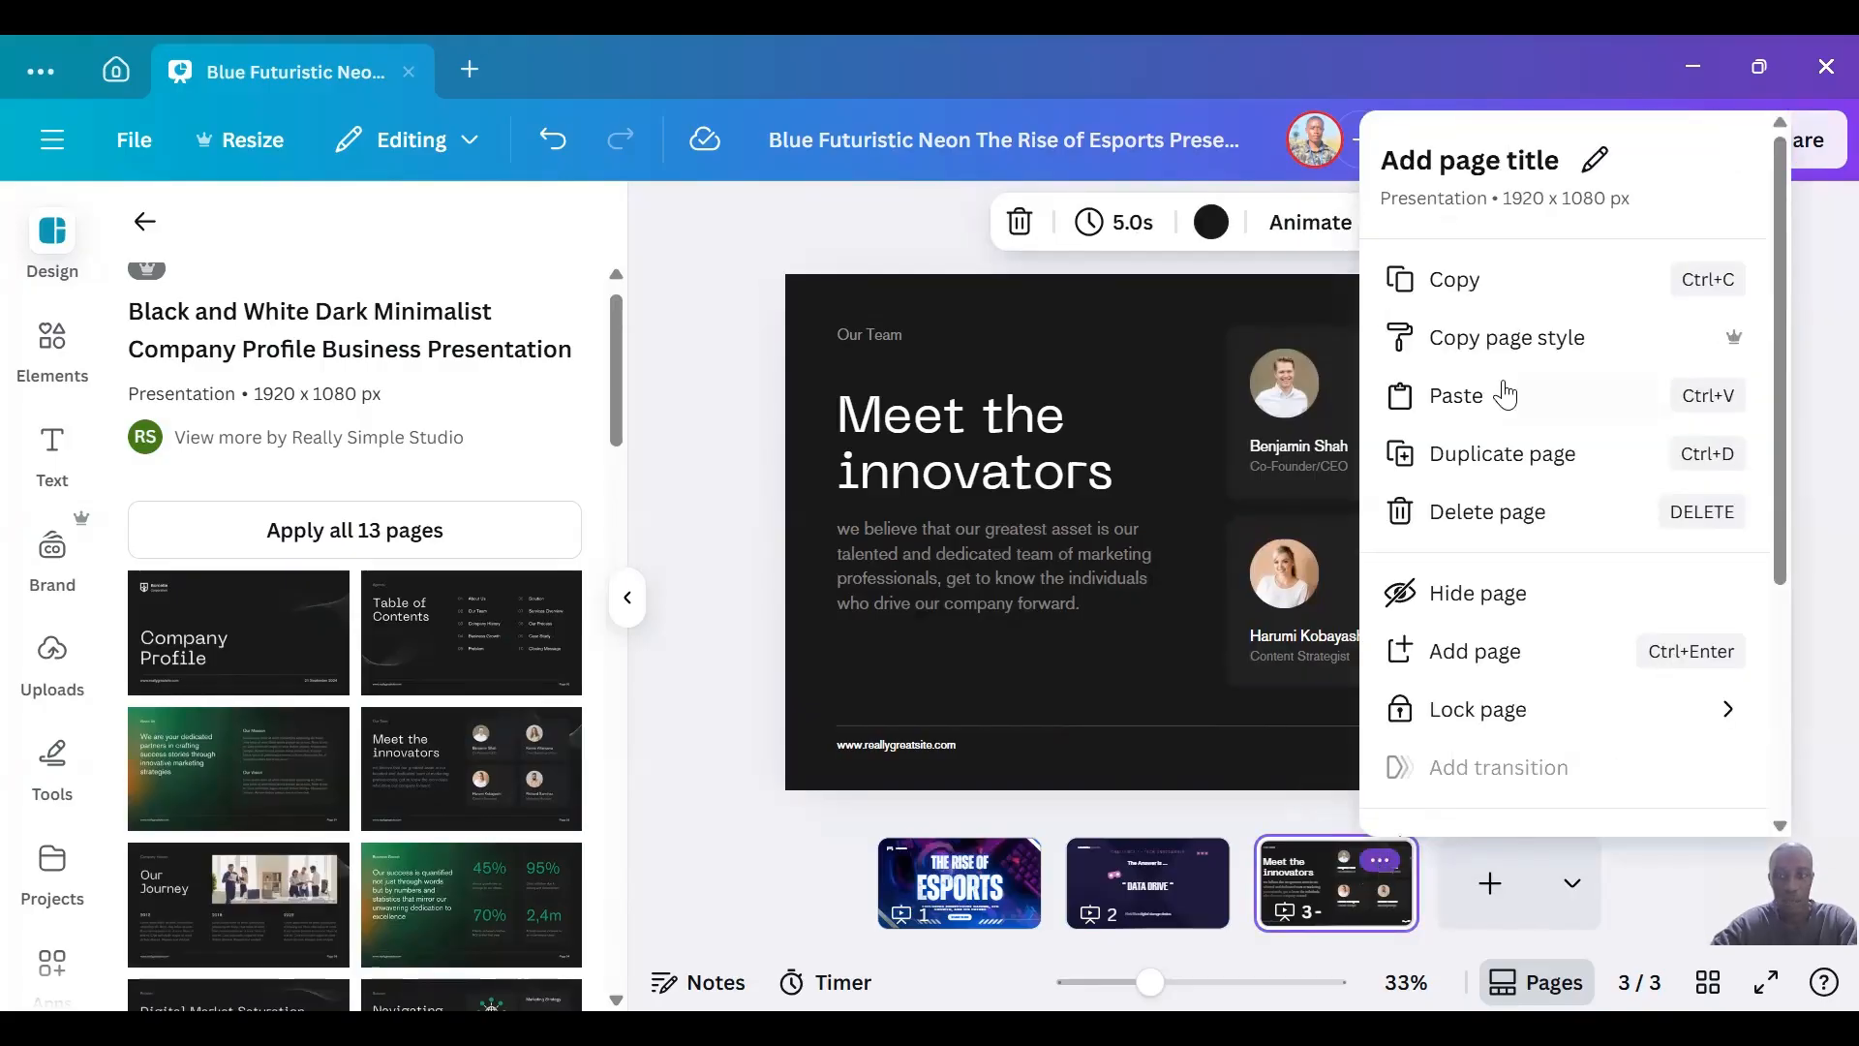
left_click(1489, 457)
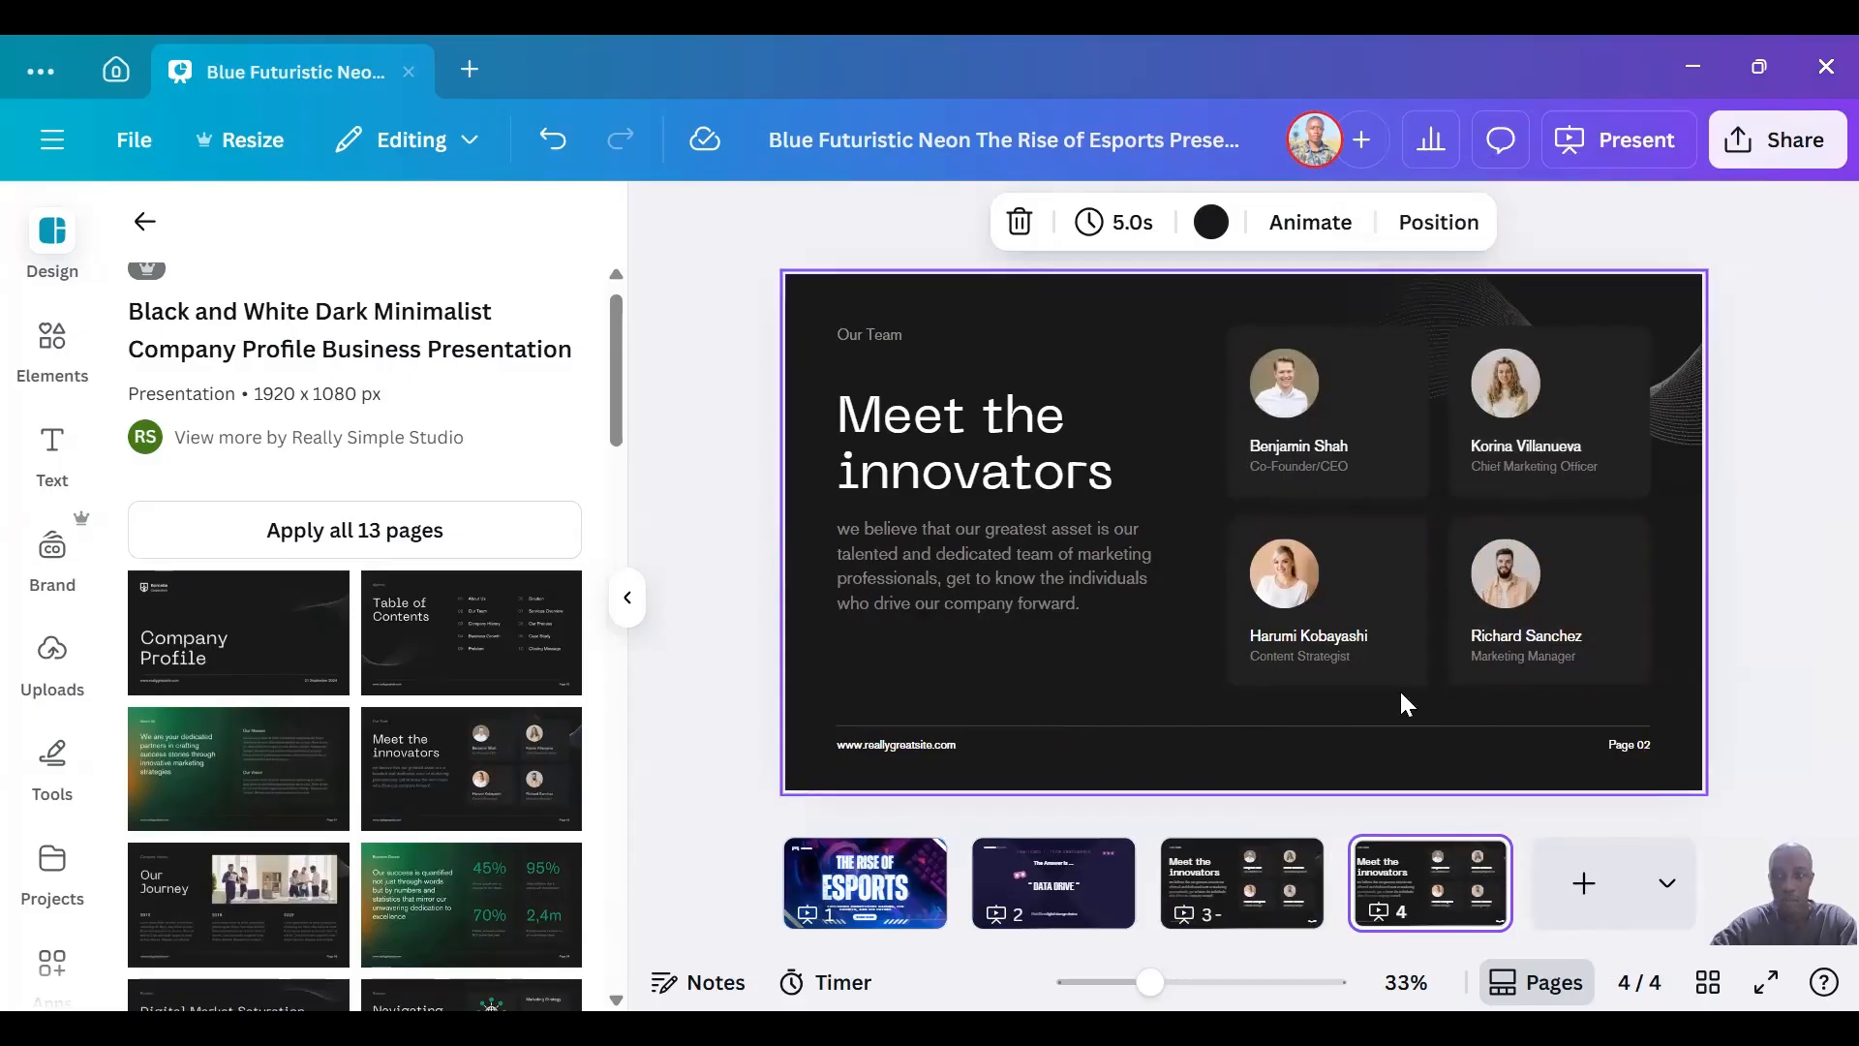
mouse_move(1482, 873)
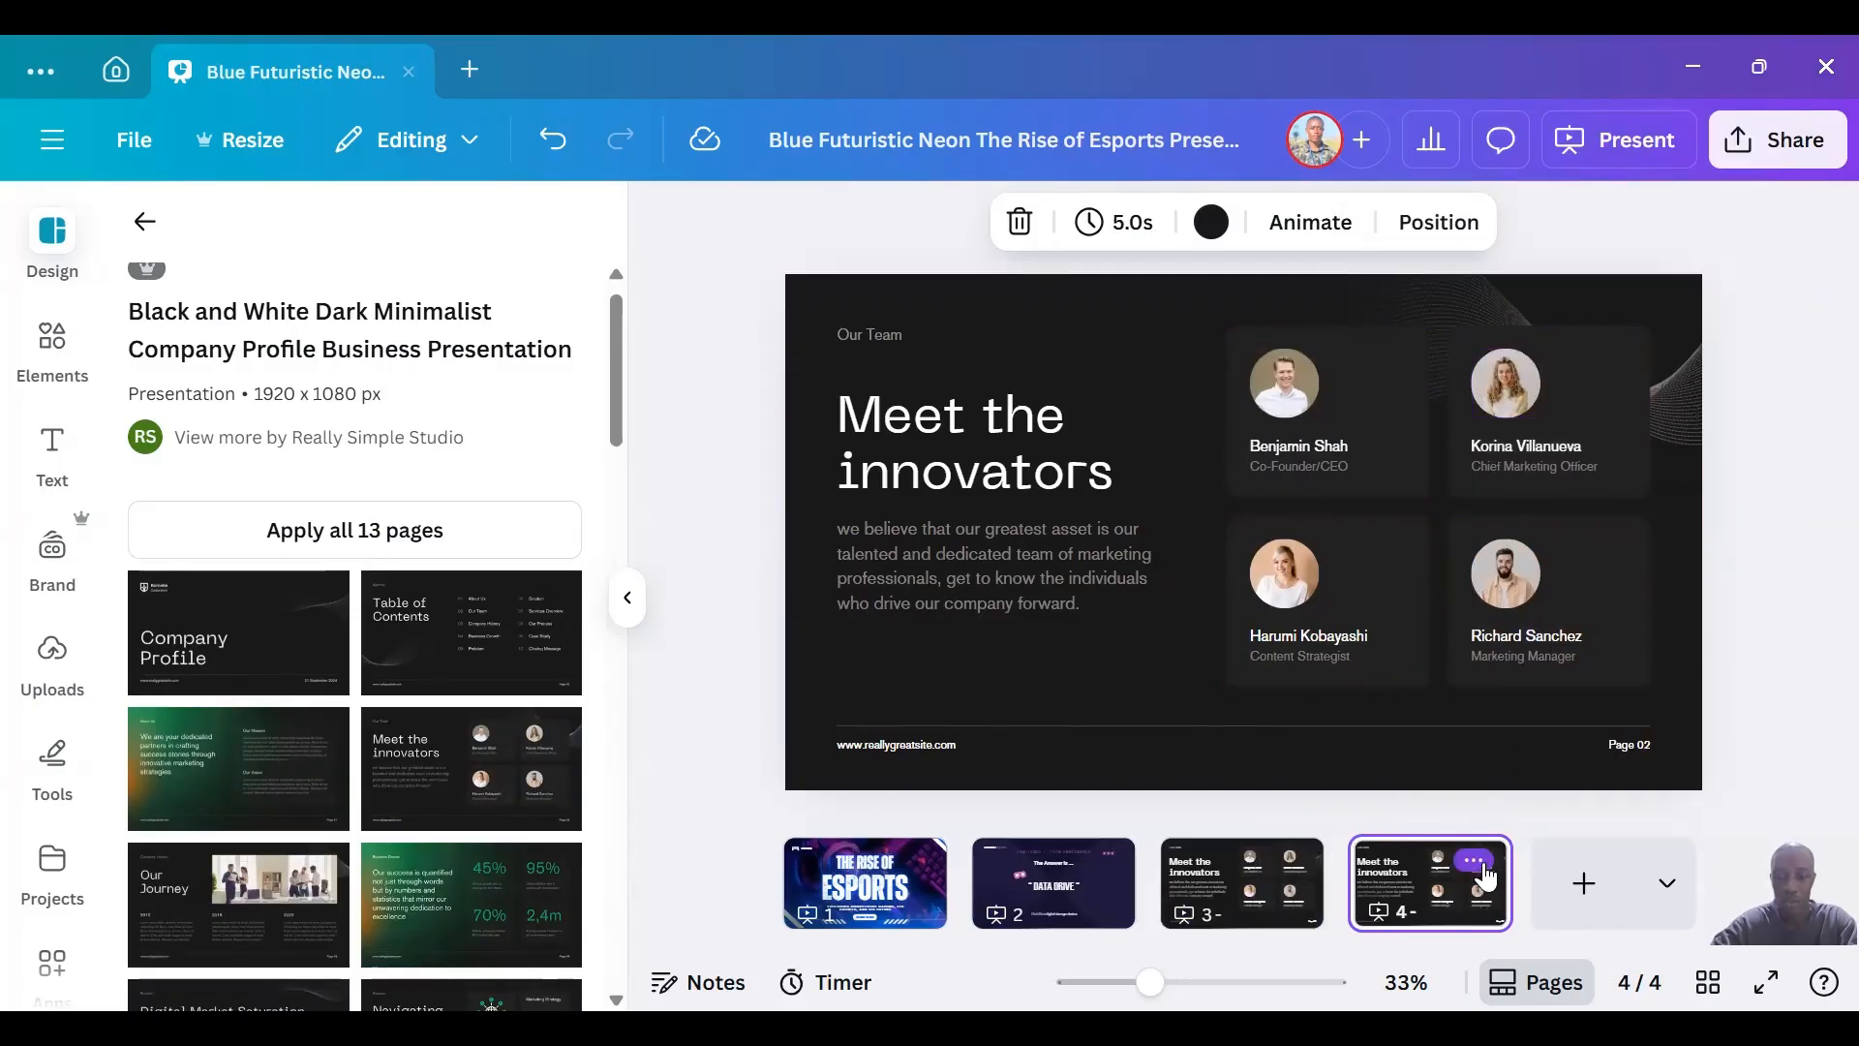
left_click(1480, 864)
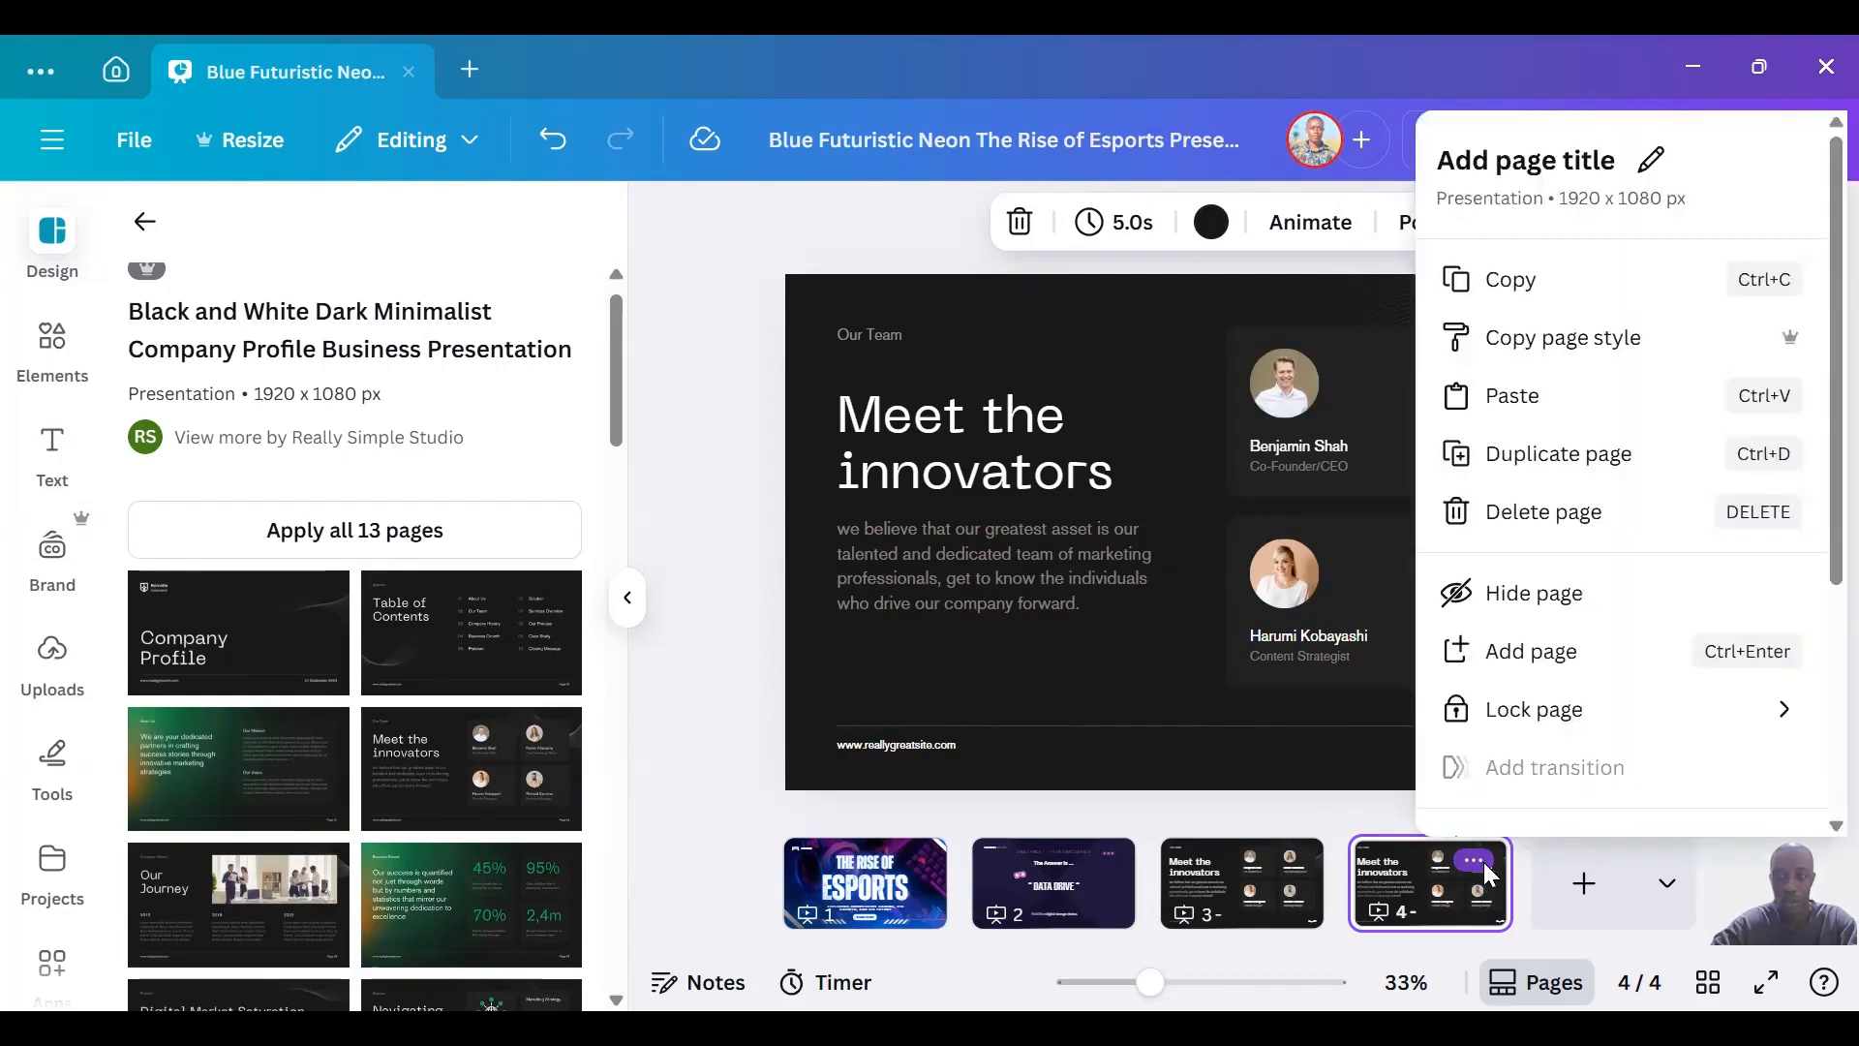
left_click(1531, 531)
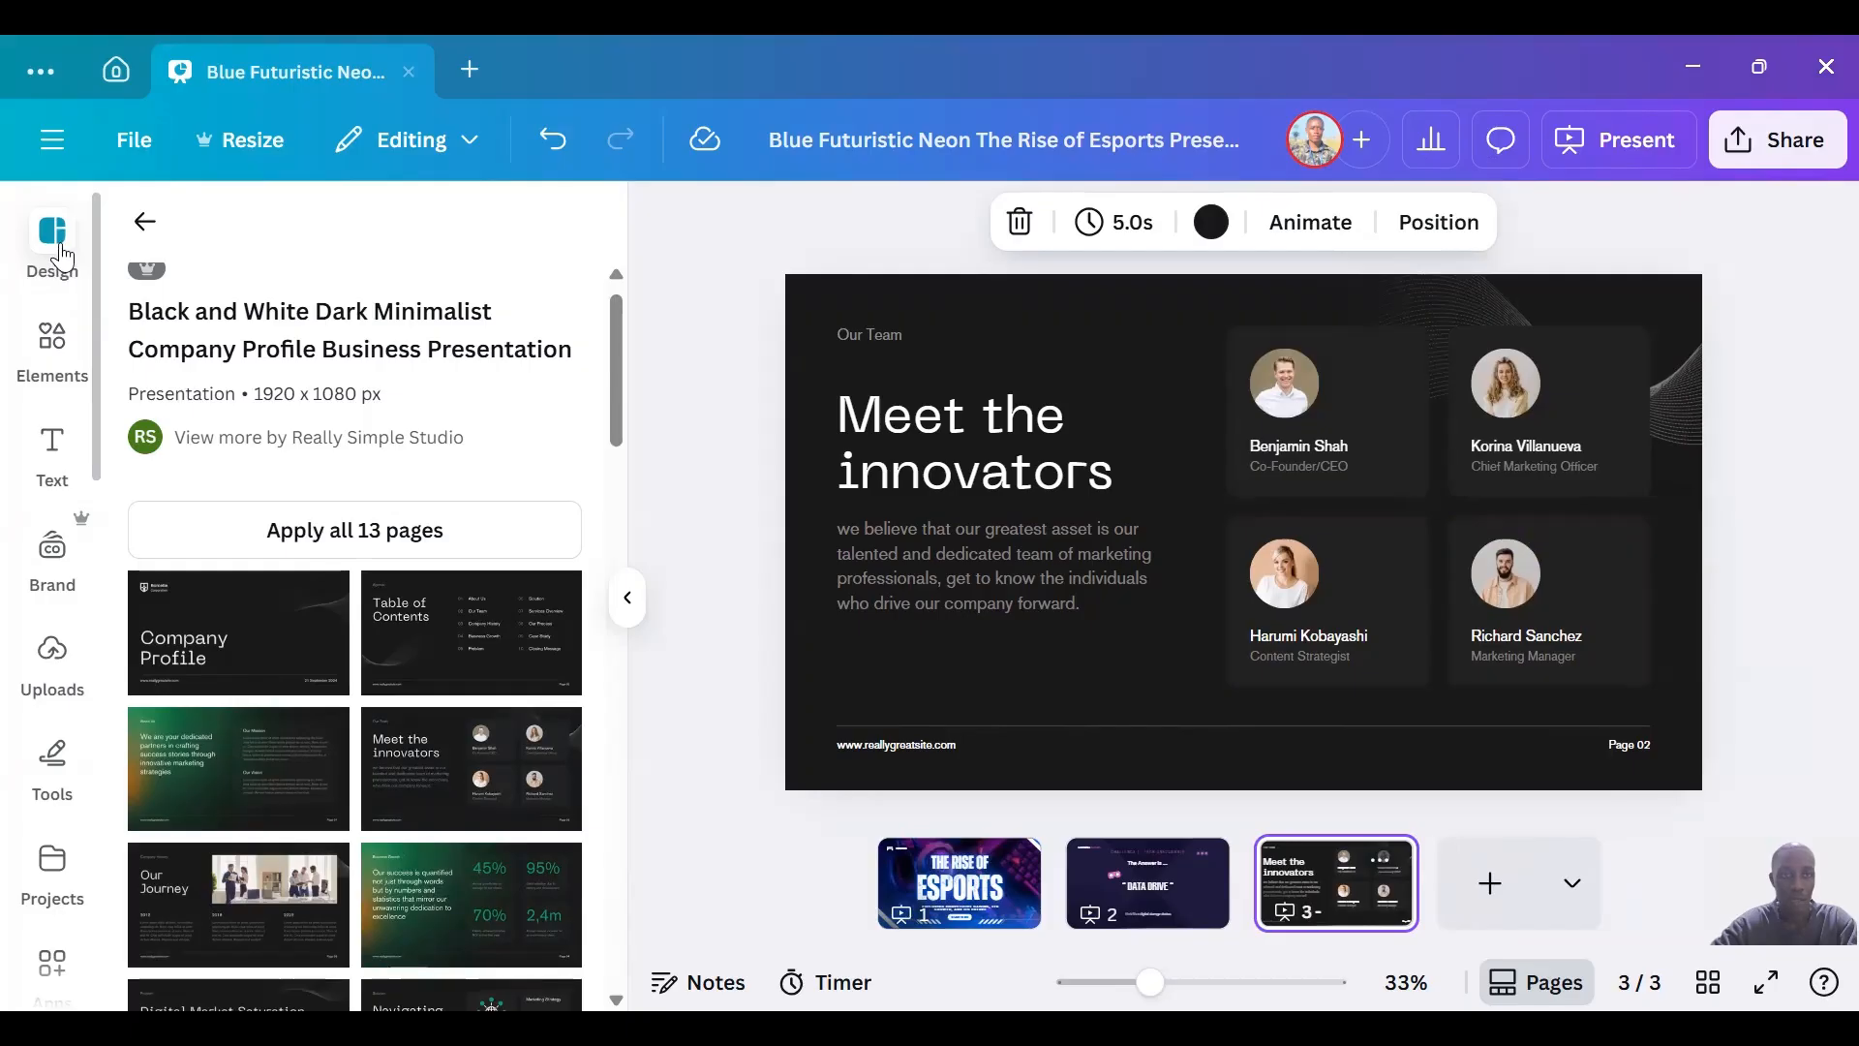
Search the photo elements for a man's first name and replace the Co-Founder/CEO portrait with the photo of the bearded man in a hood.
left_click(51, 342)
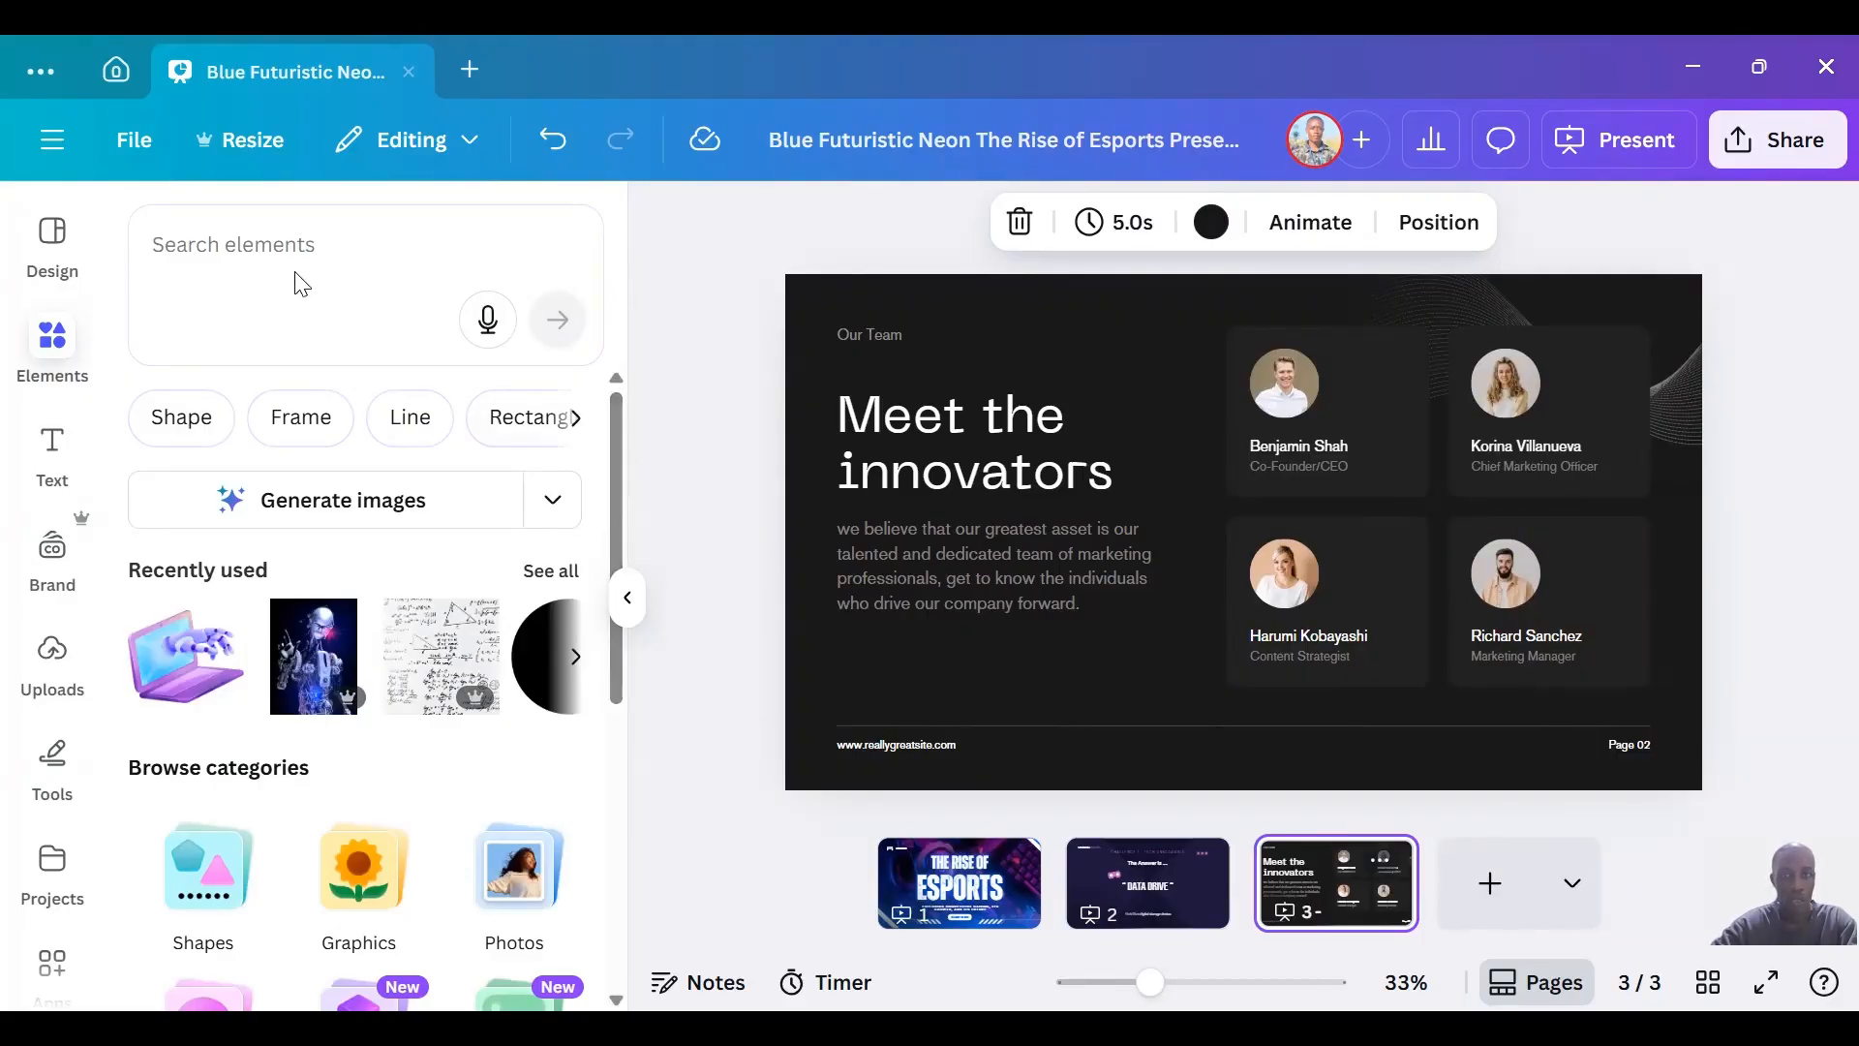
left_click(1298, 401)
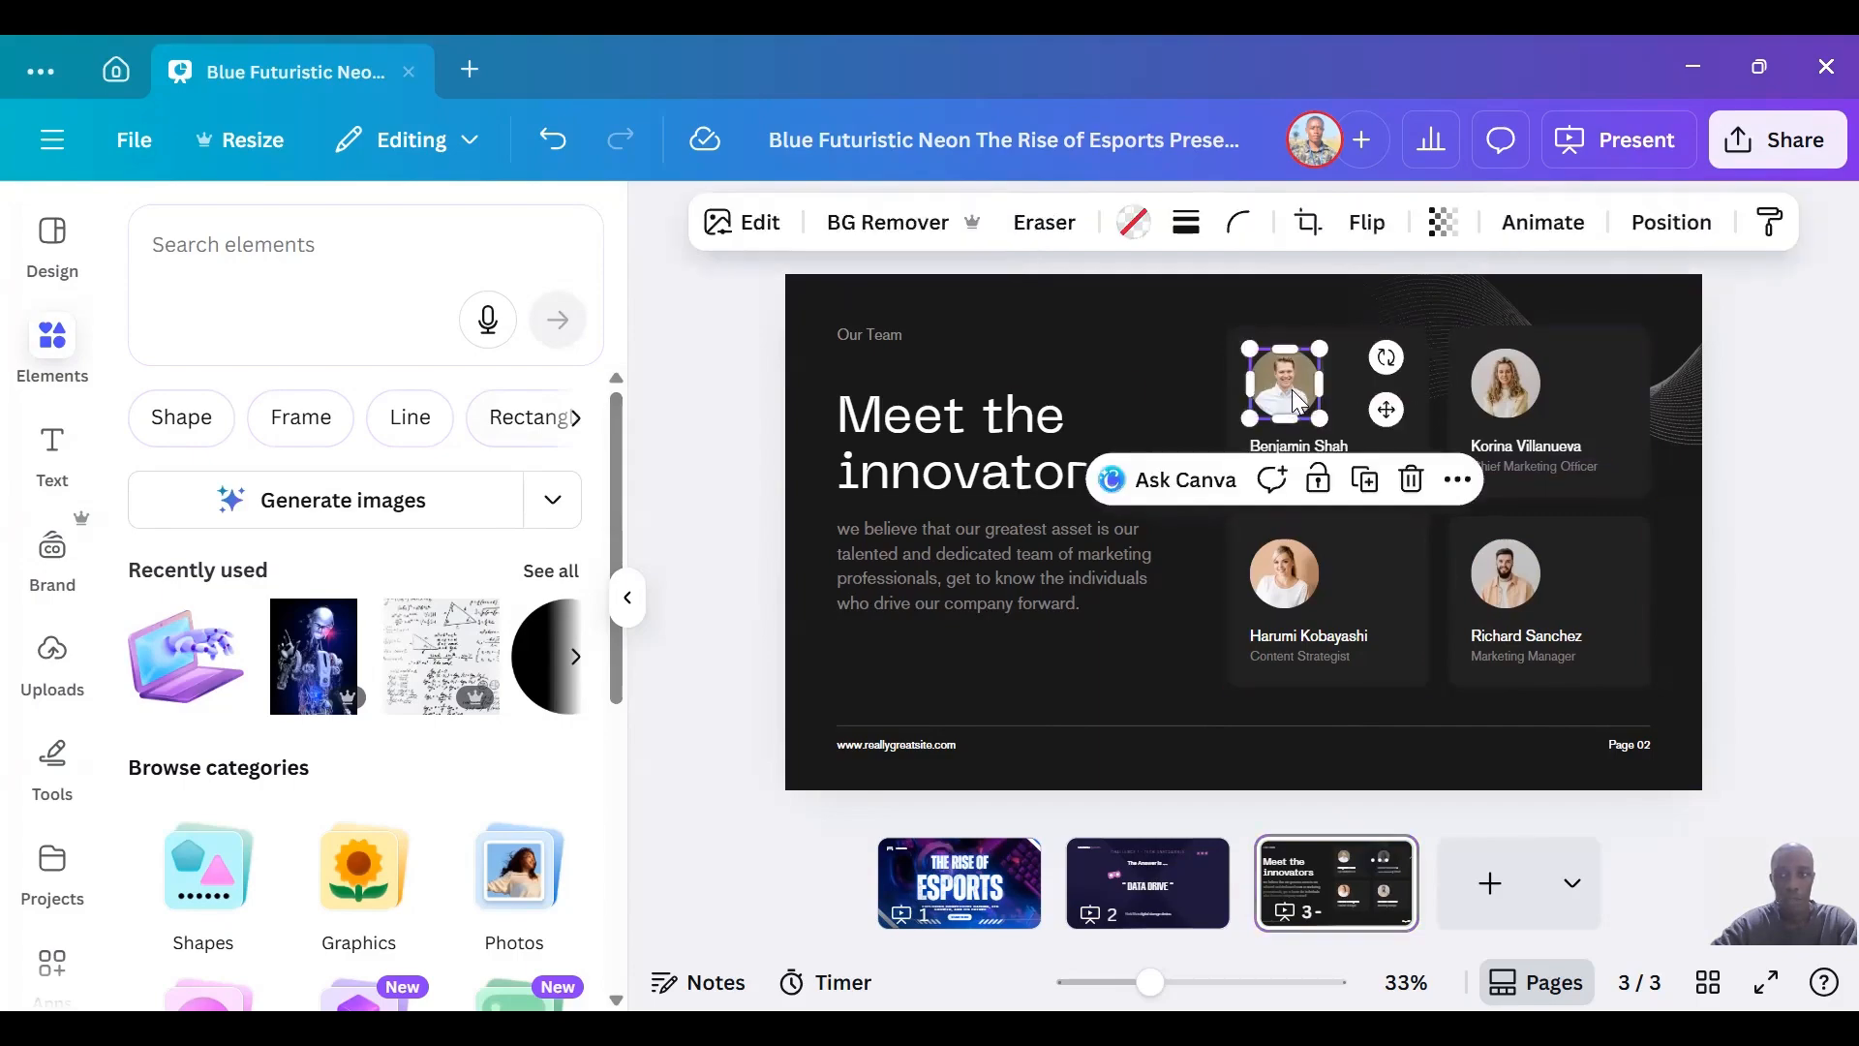
left_click(350, 258)
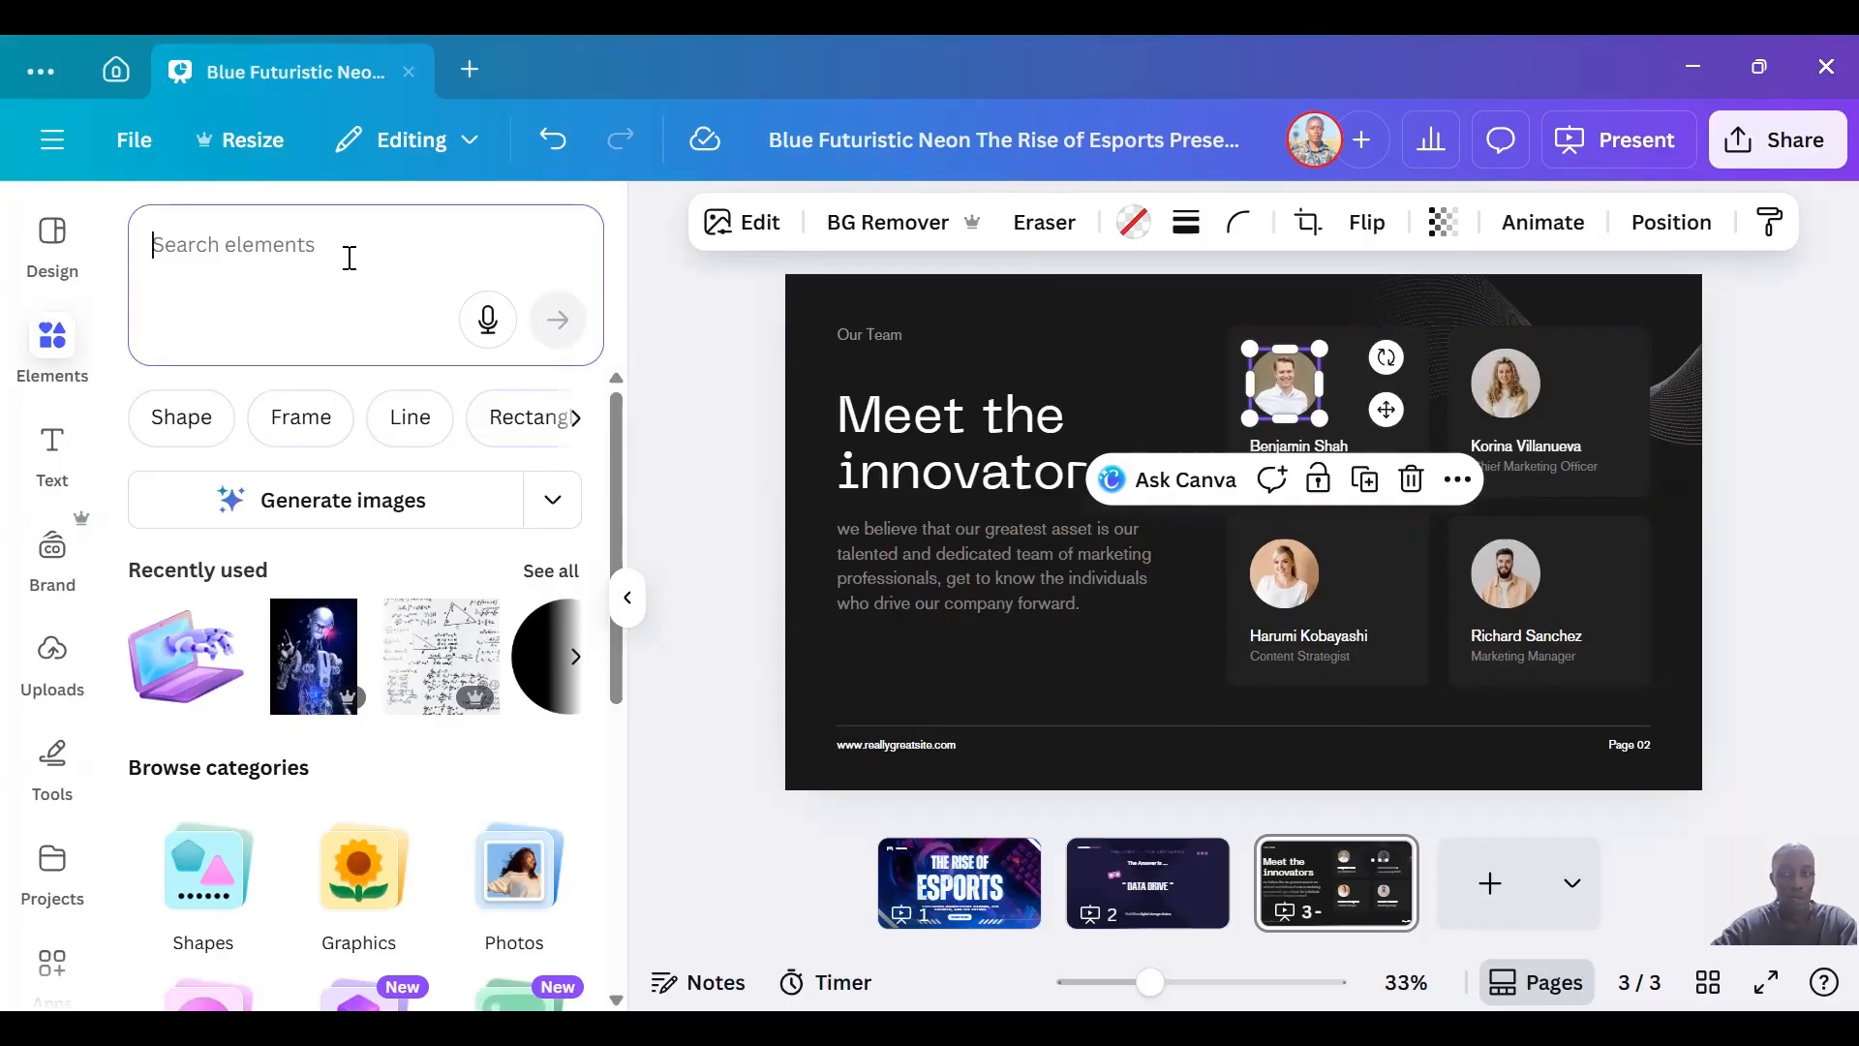
type("sam")
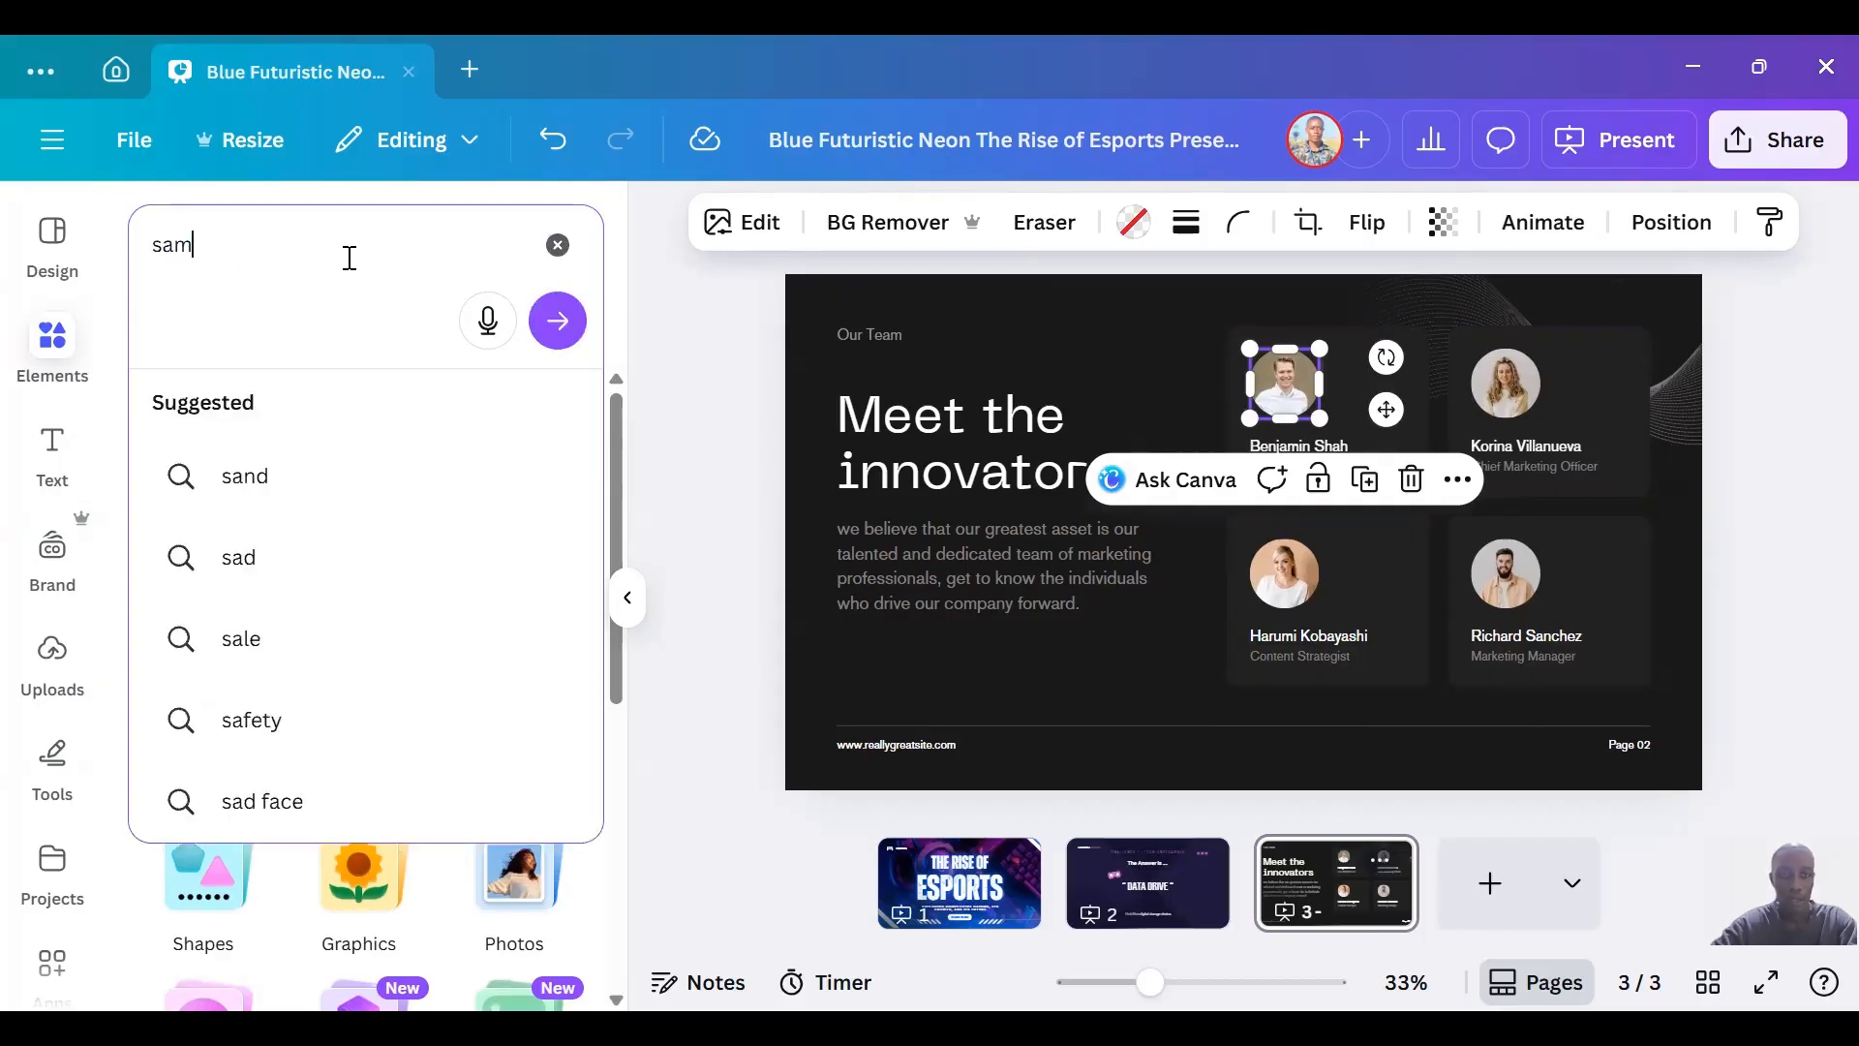
key("Return")
left_click(173, 806)
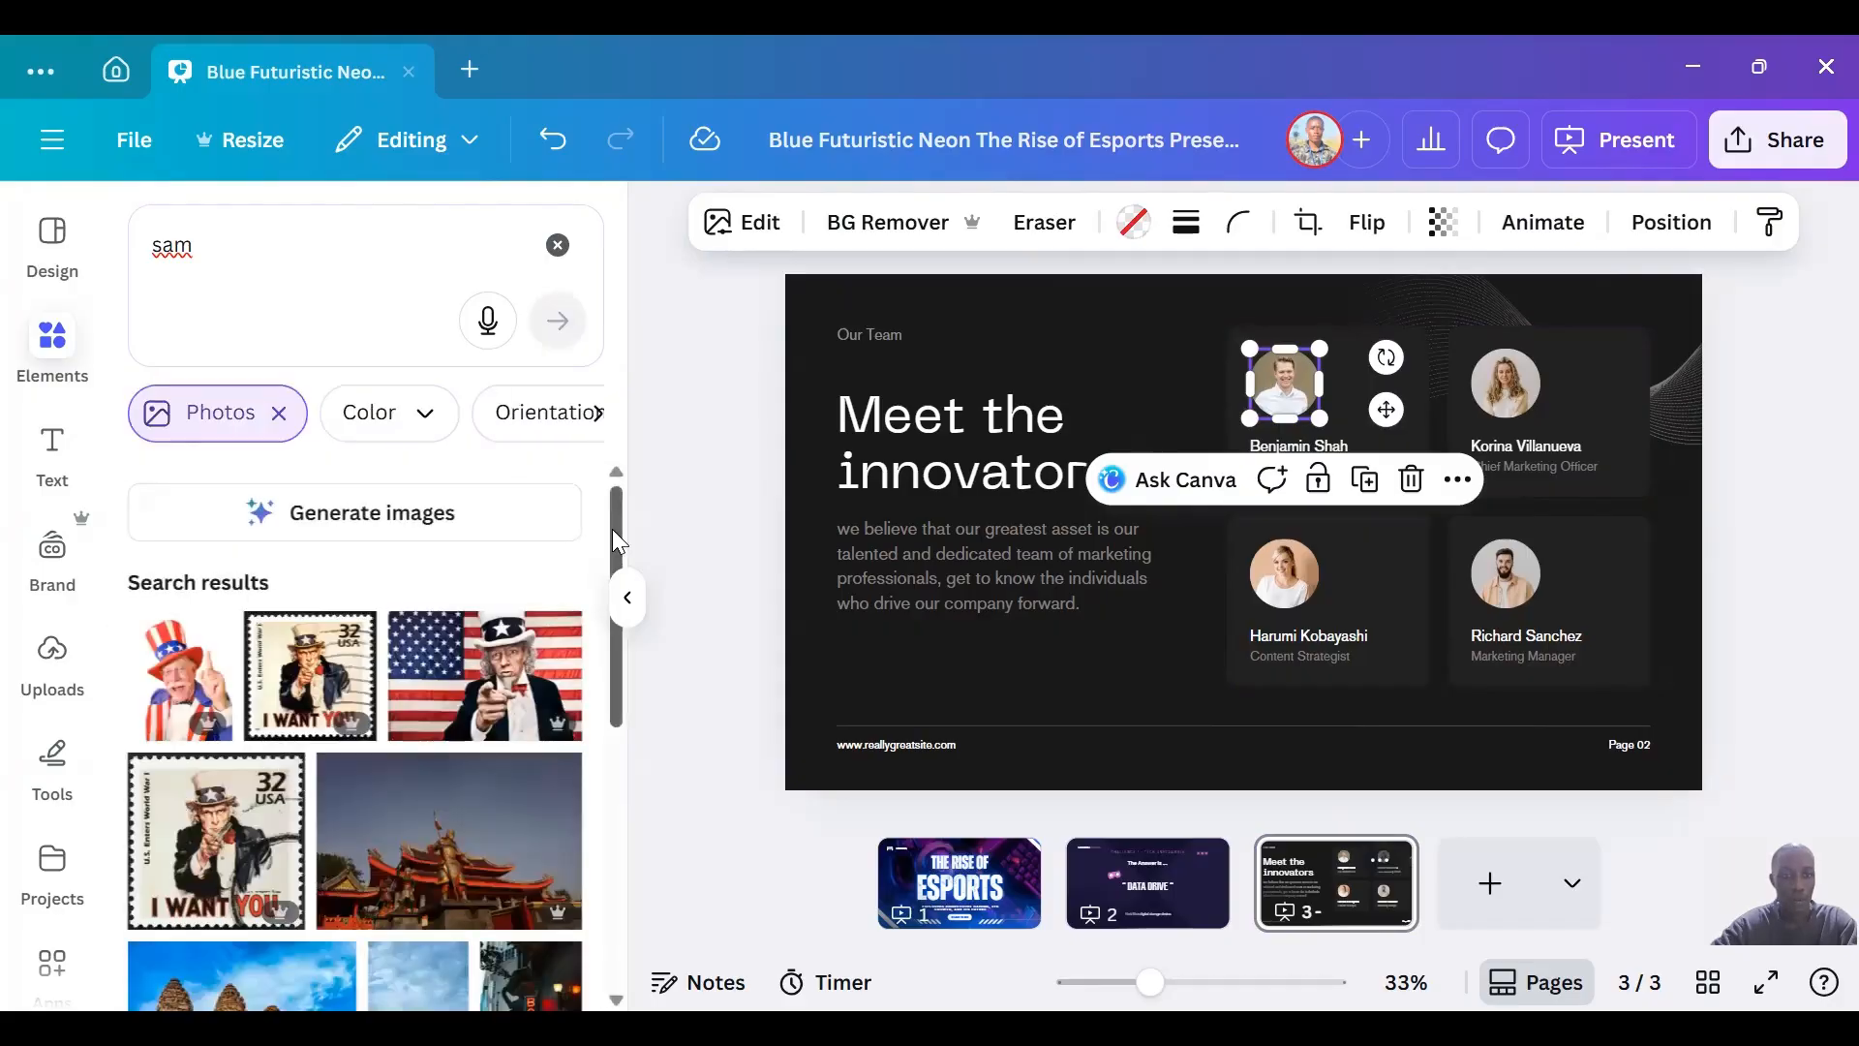
left_click_drag(612, 529, 610, 753)
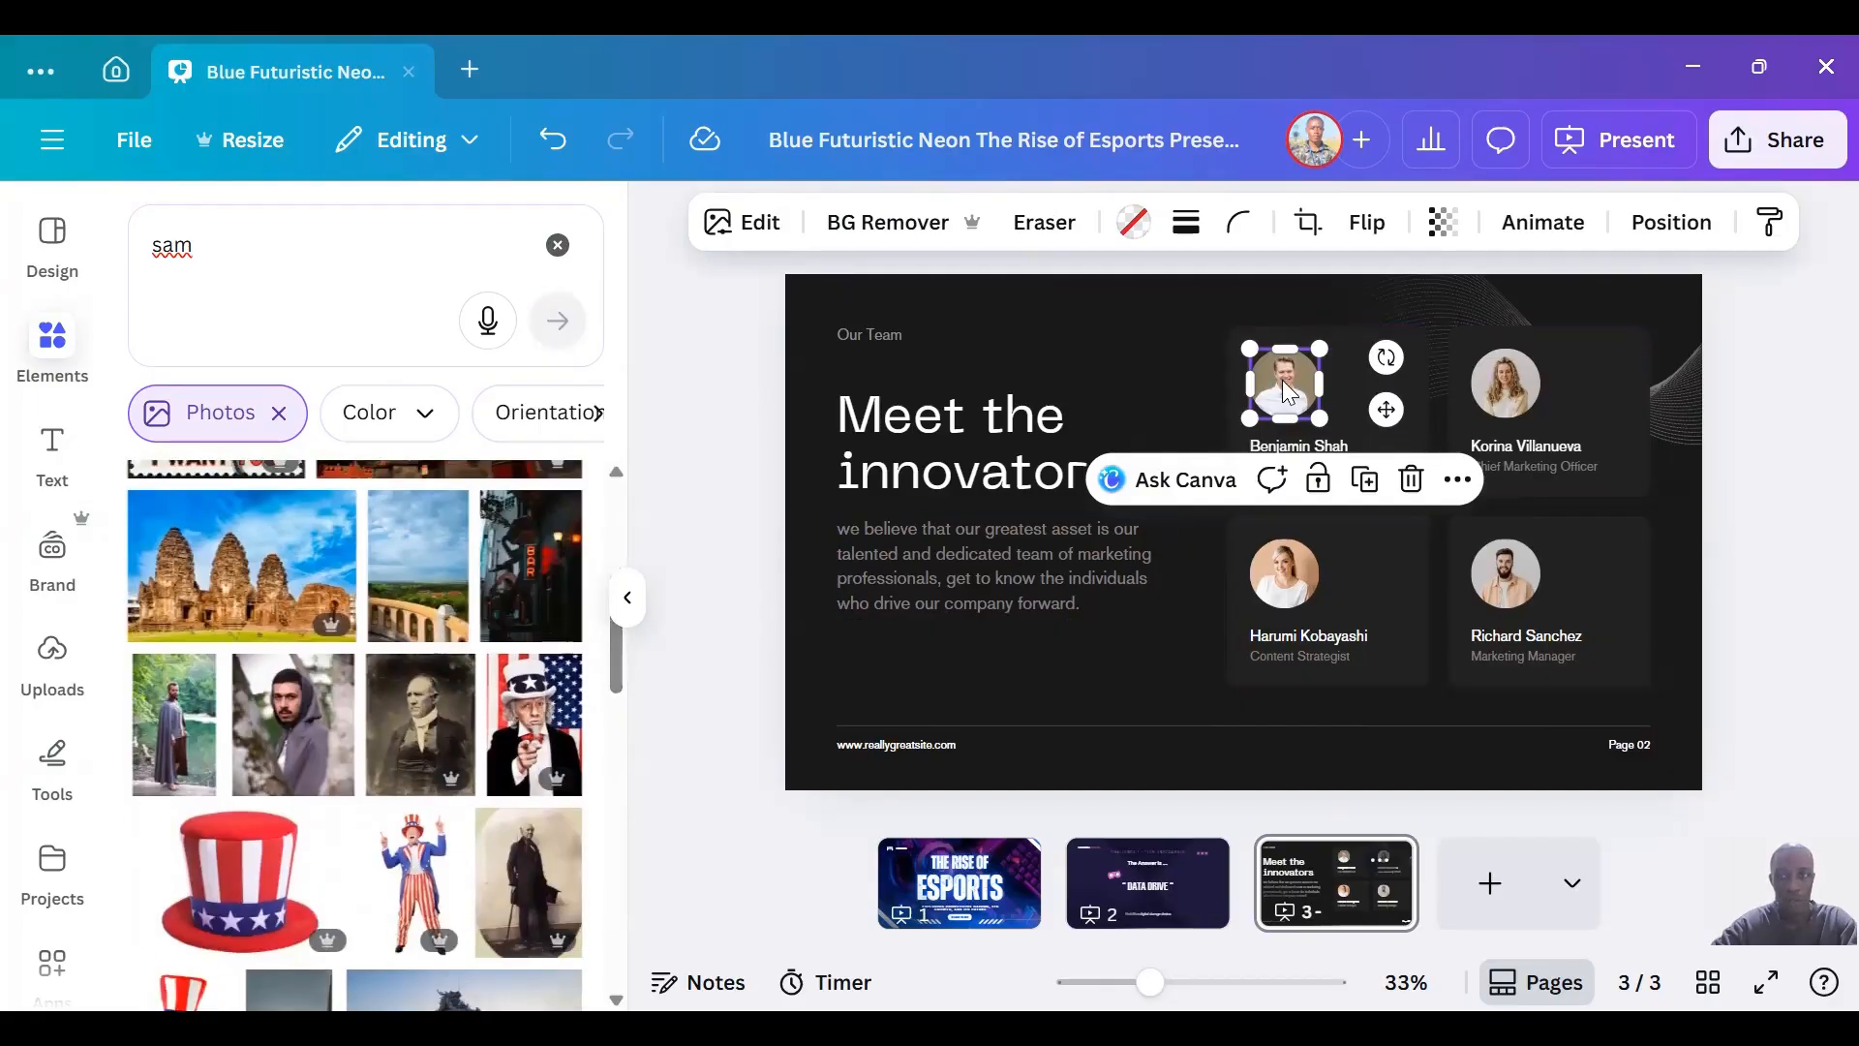
left_click_drag(303, 746, 1269, 387)
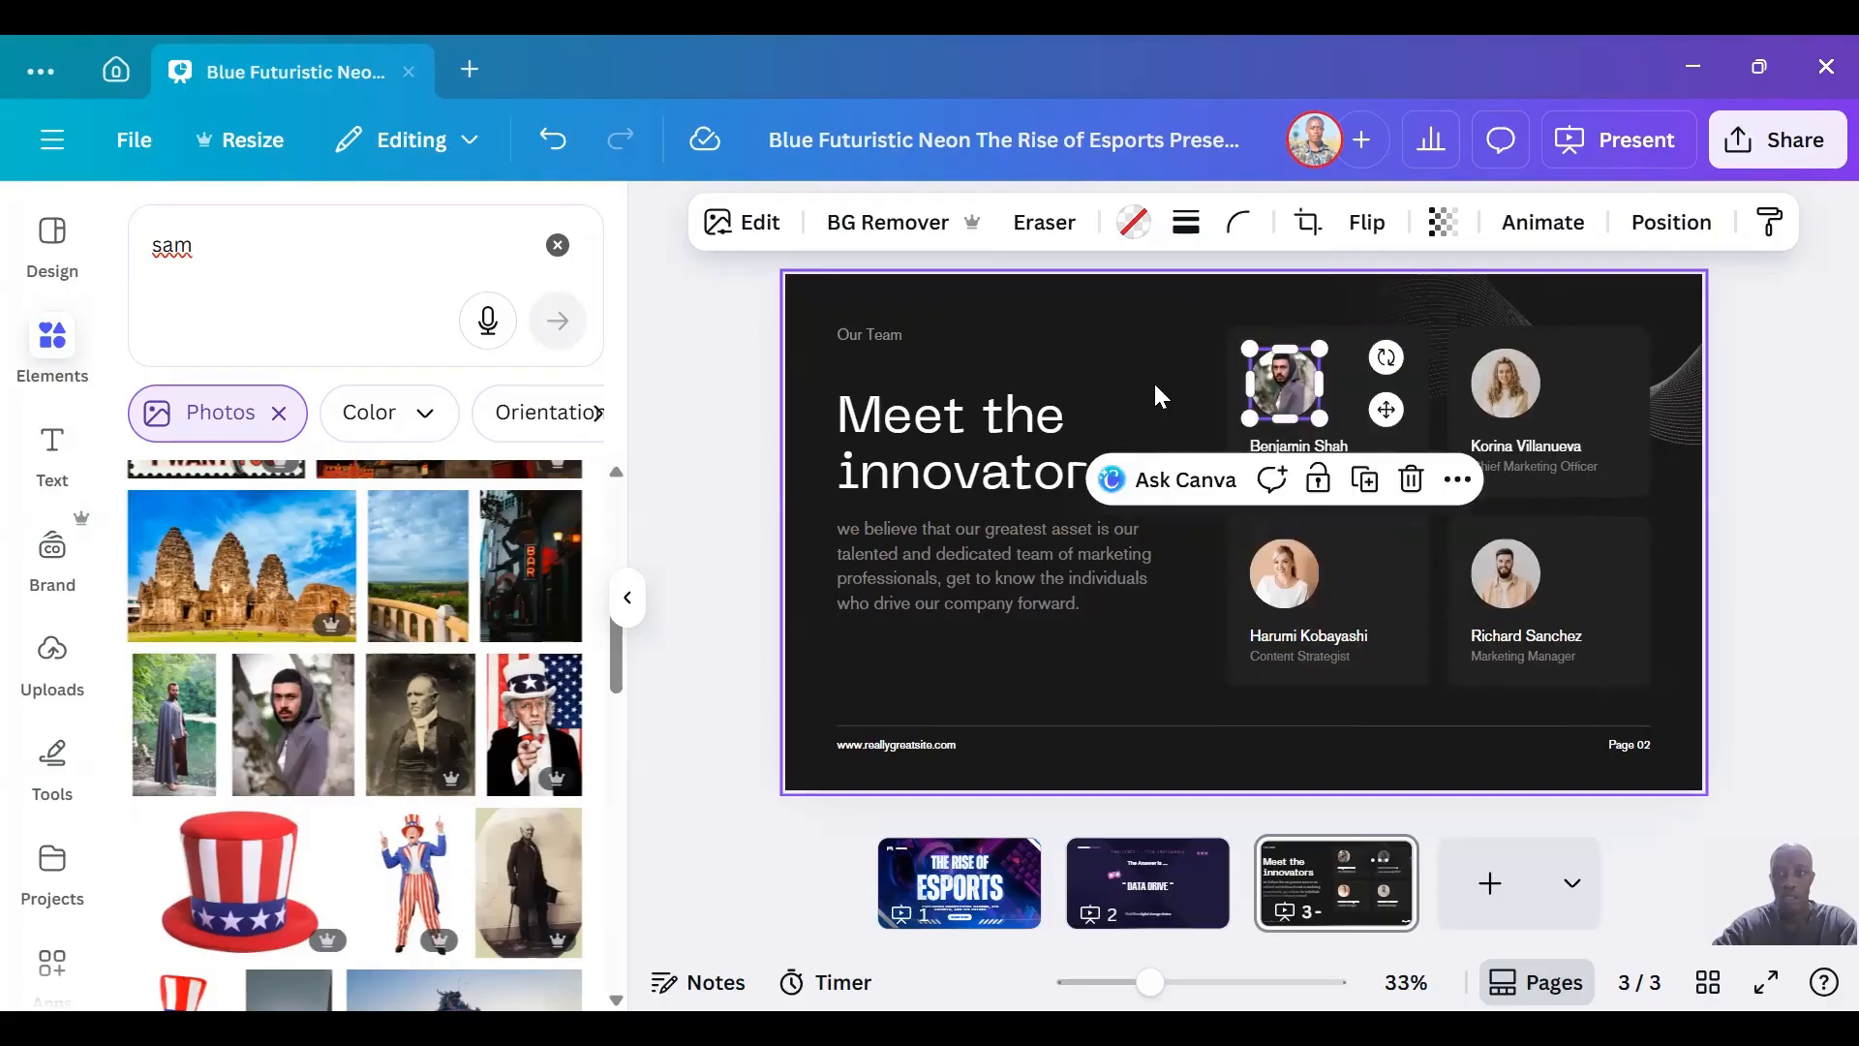
left_click(1153, 380)
Detach the portrait from the Chief Marketing Officer's frame and remove the detached photo from the page.
left_click(1513, 389)
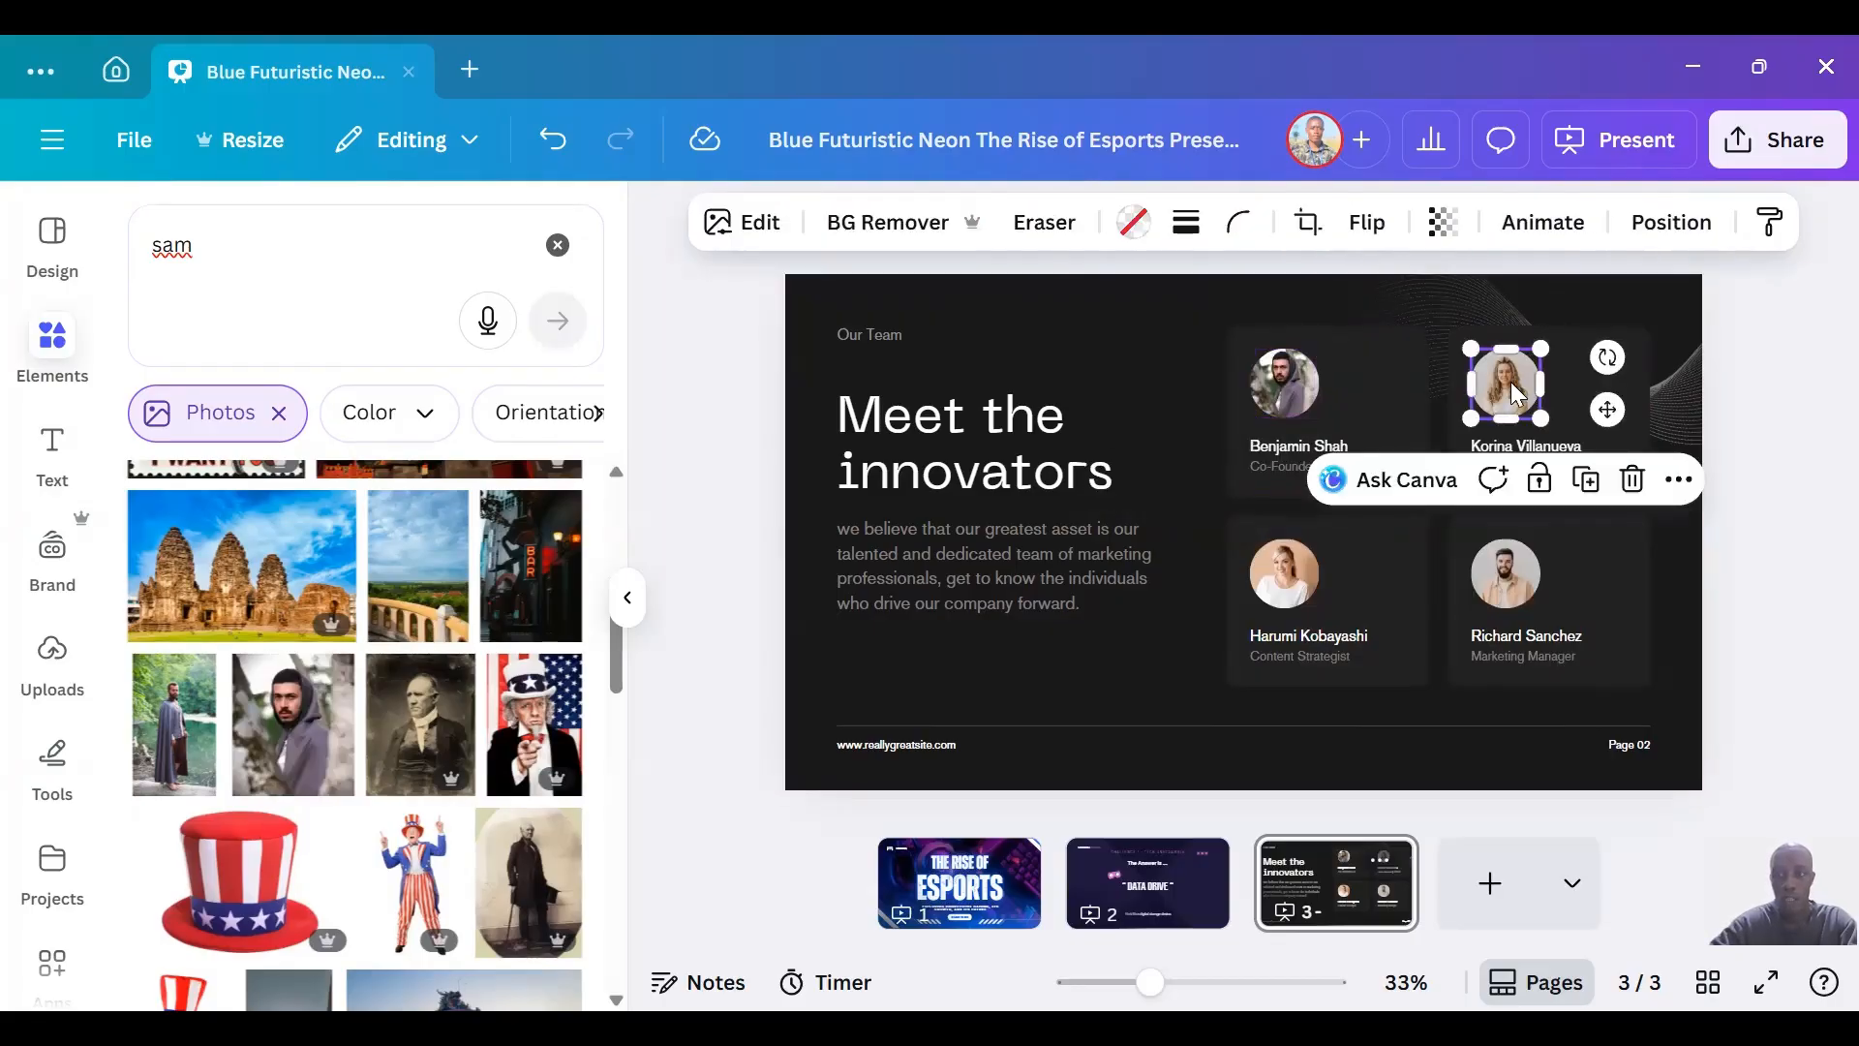
right_click(1517, 391)
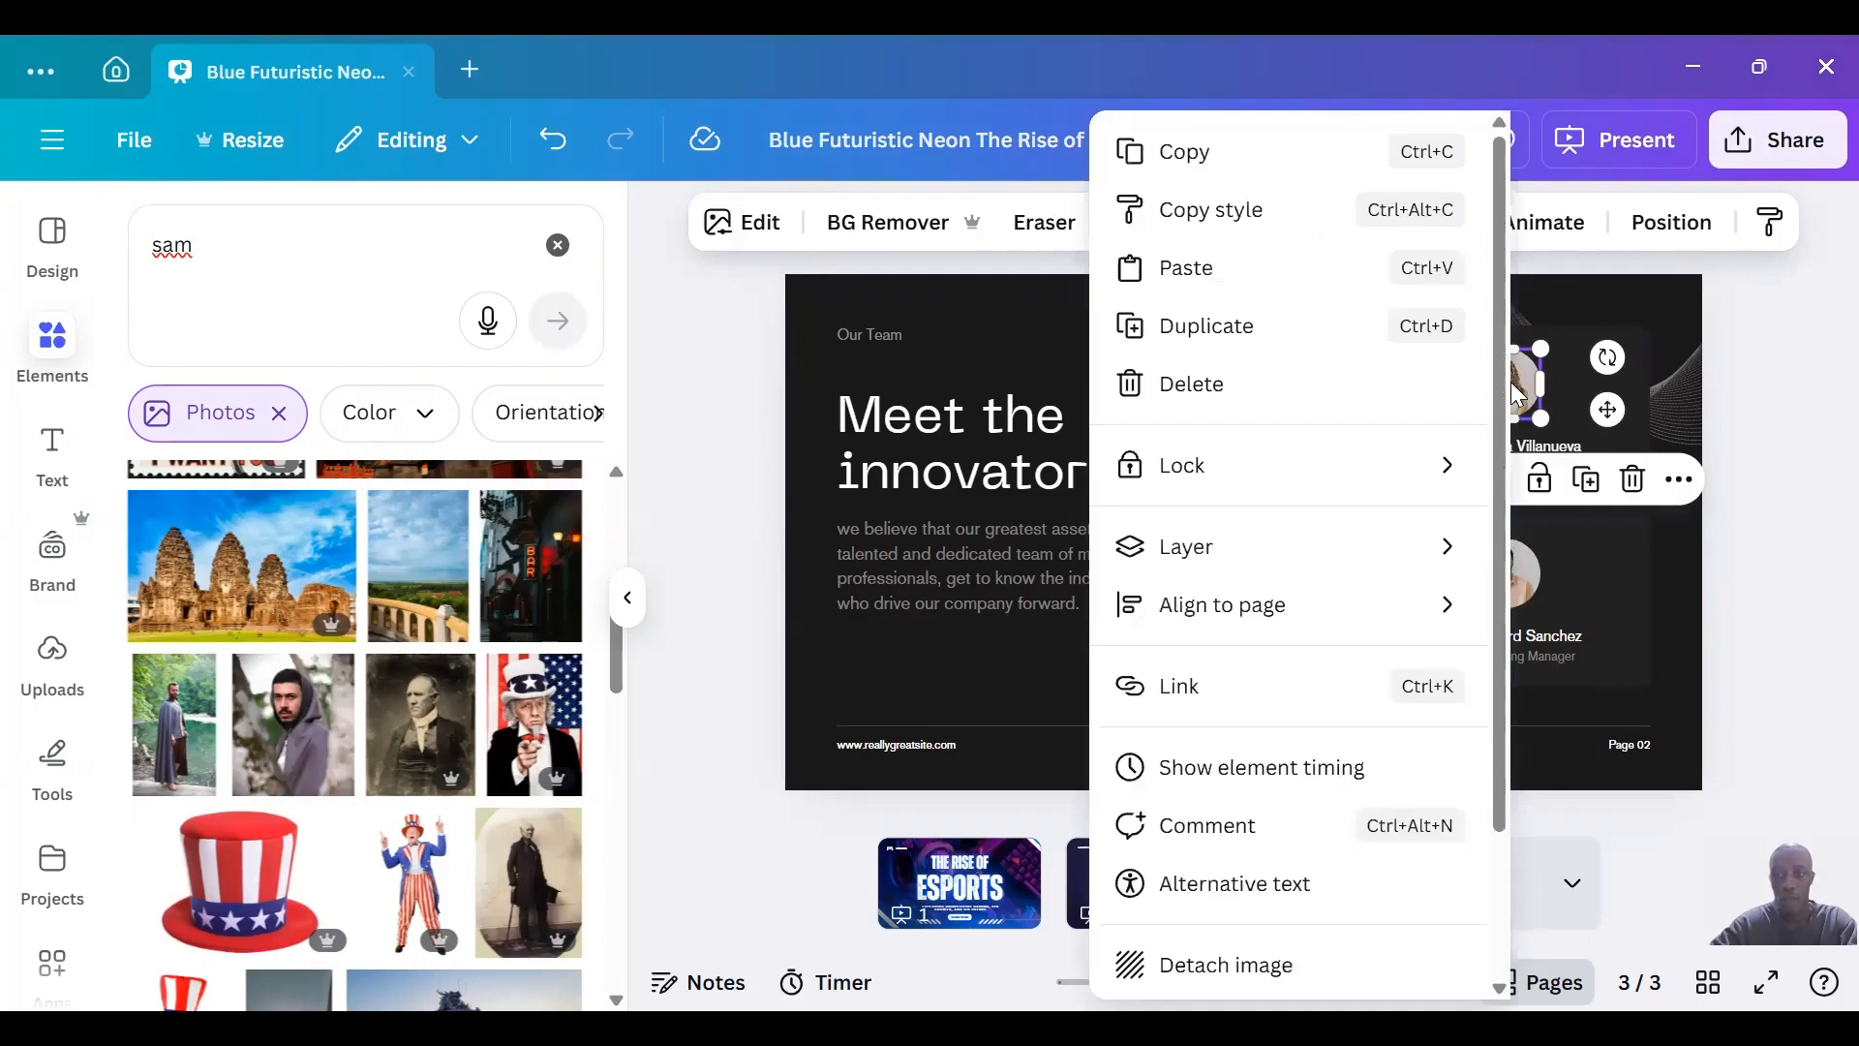
left_click_drag(1508, 834, 1508, 928)
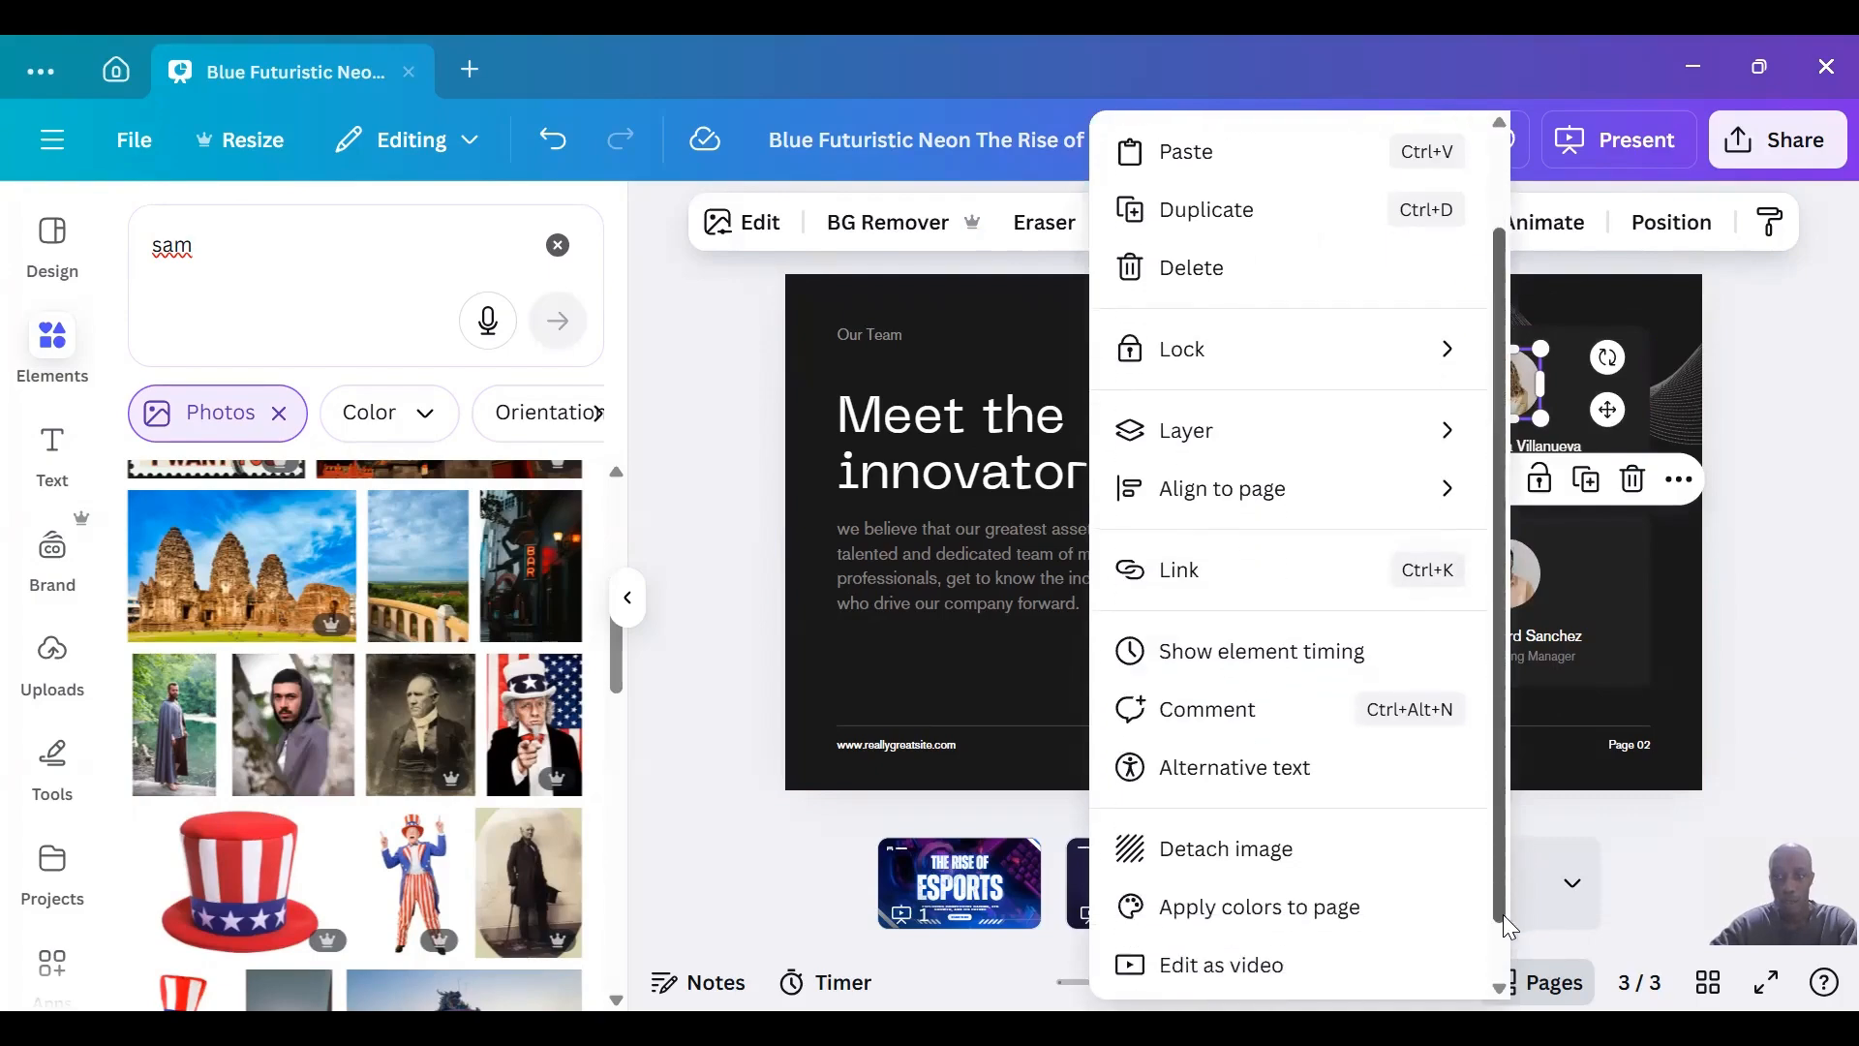
left_click(1212, 856)
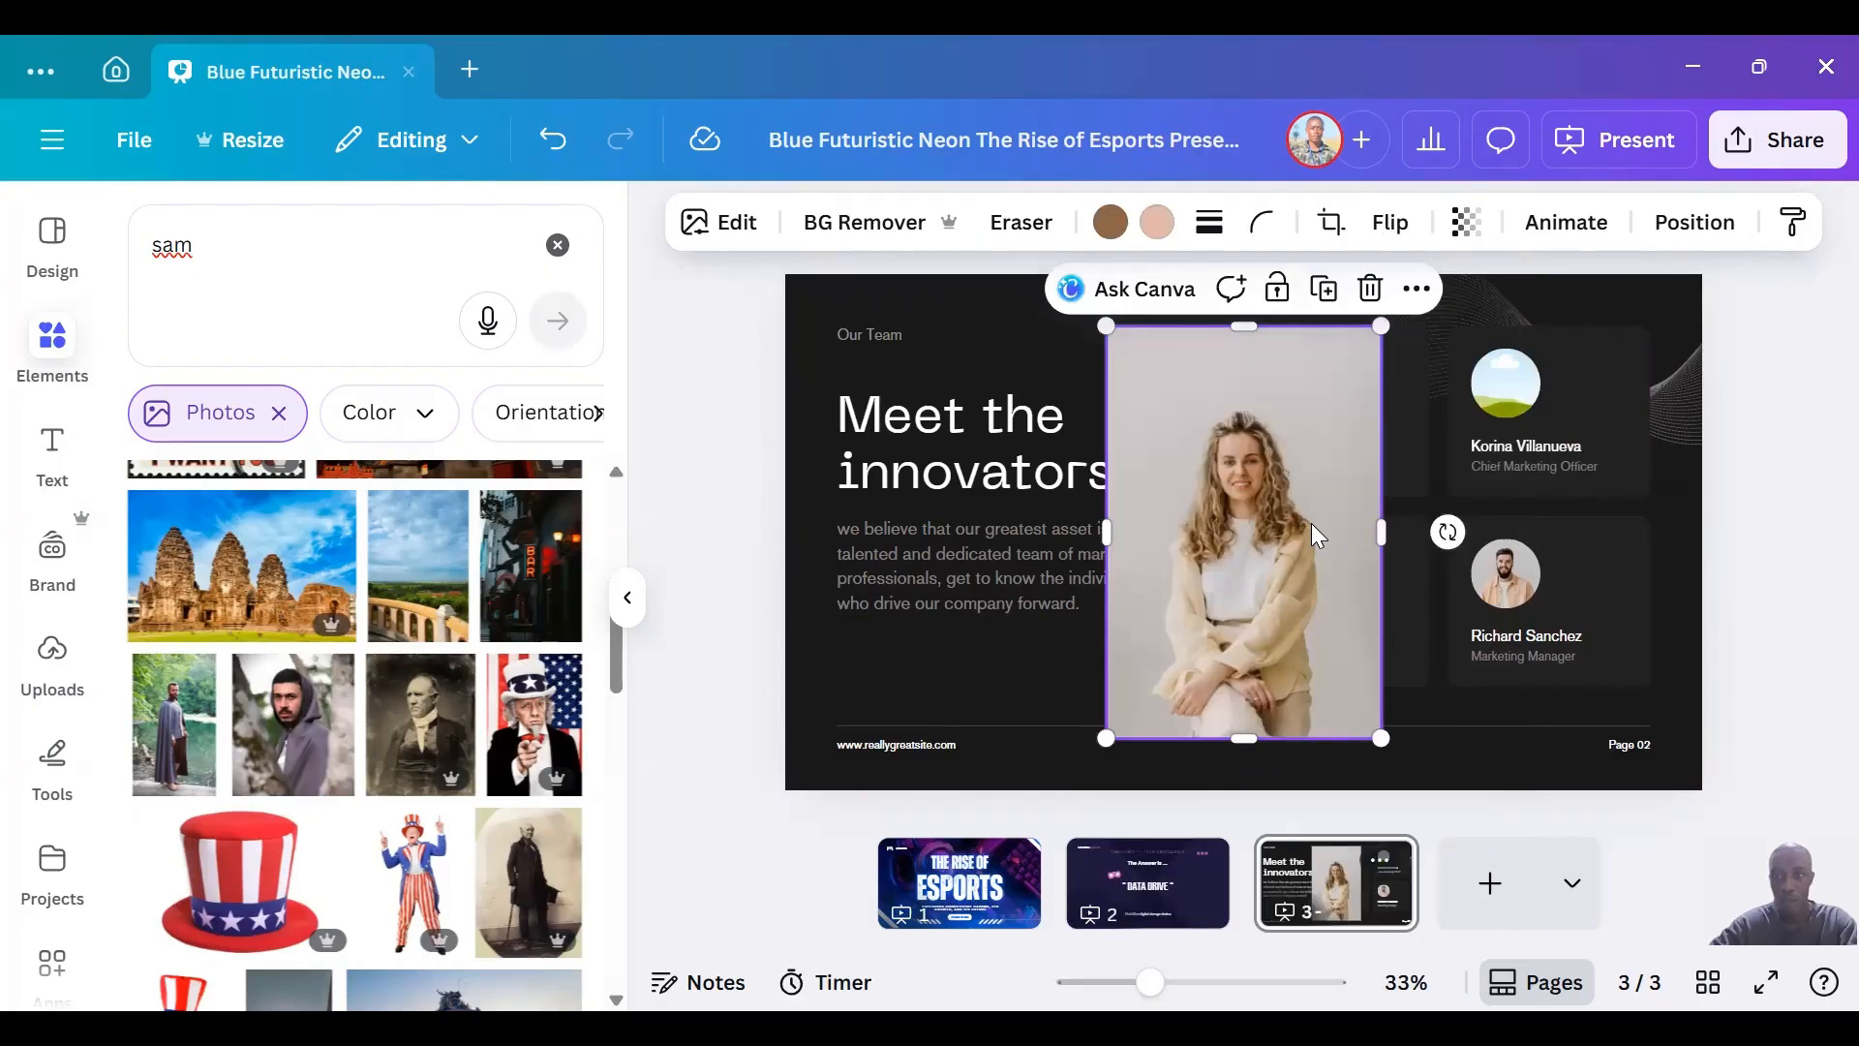
key("ctrl+z")
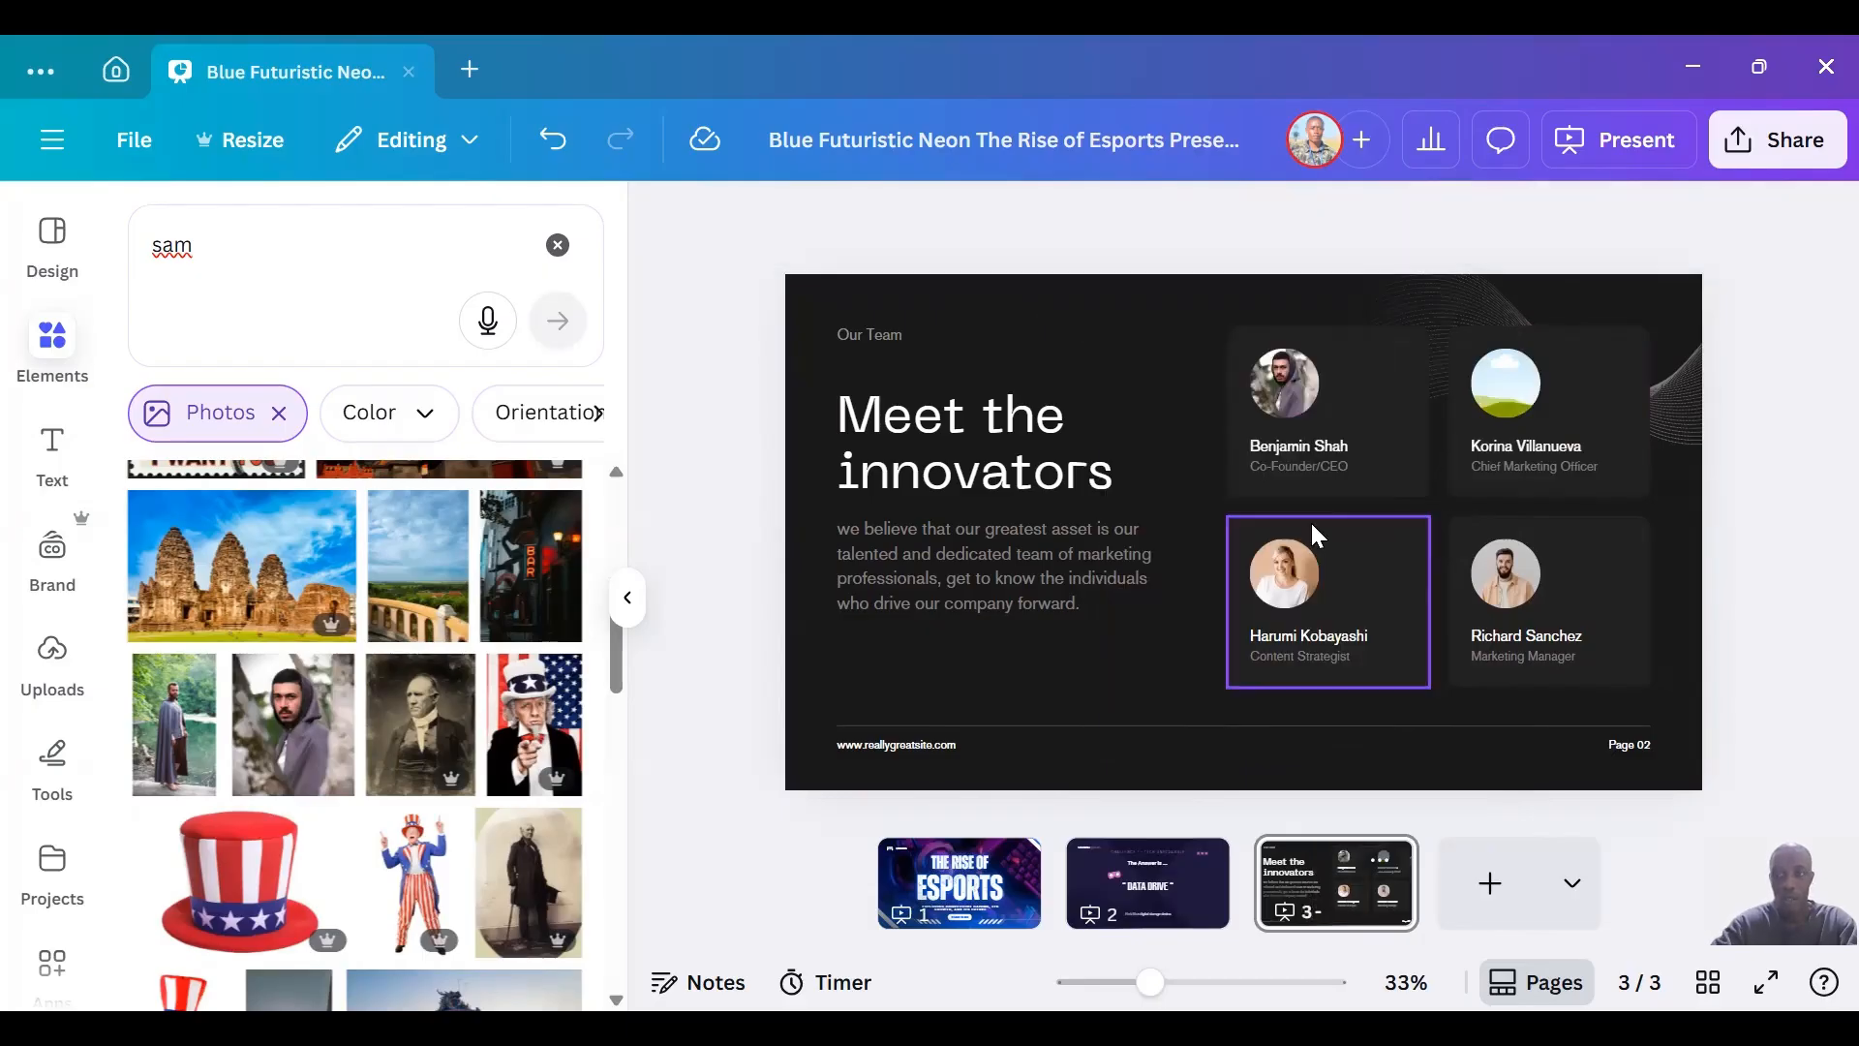
Search the photo elements for a woman's first name and look through the photos for a suitable portrait.
left_click(410, 225)
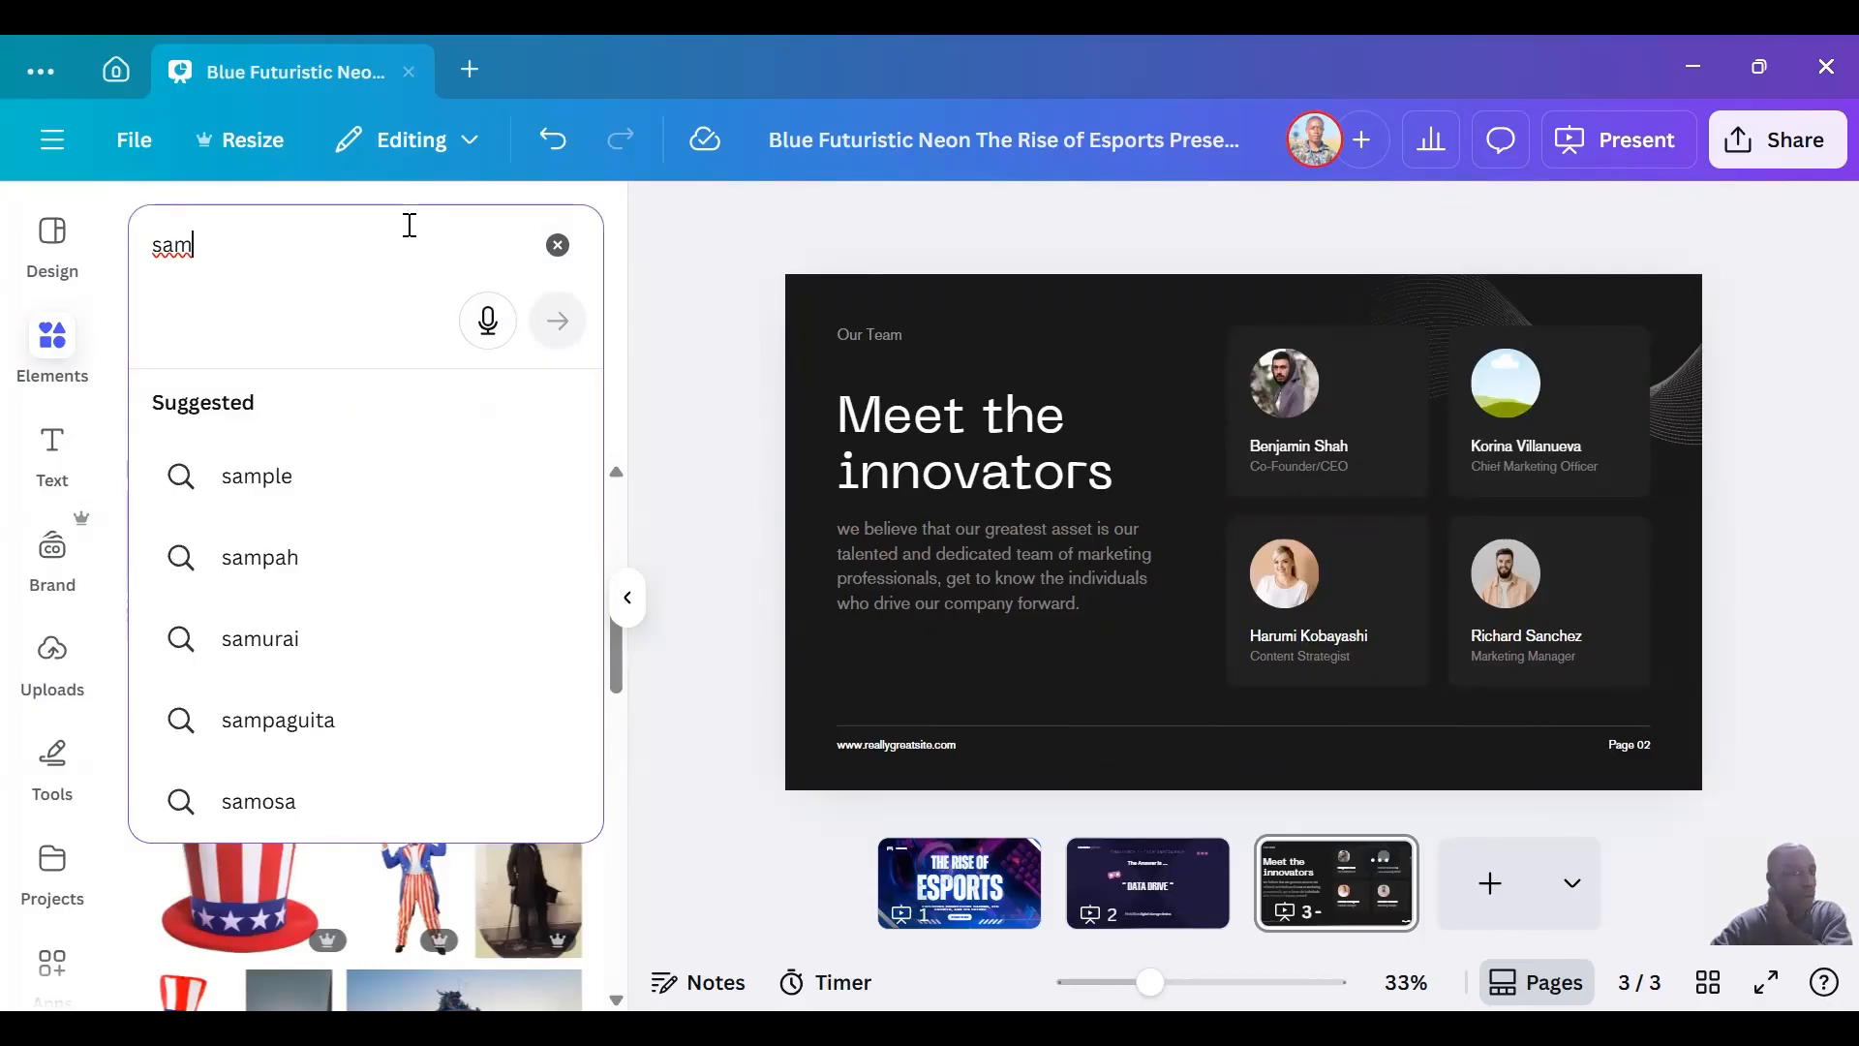
key("BackSpace")
key("BackSpace")
key("BackSpace")
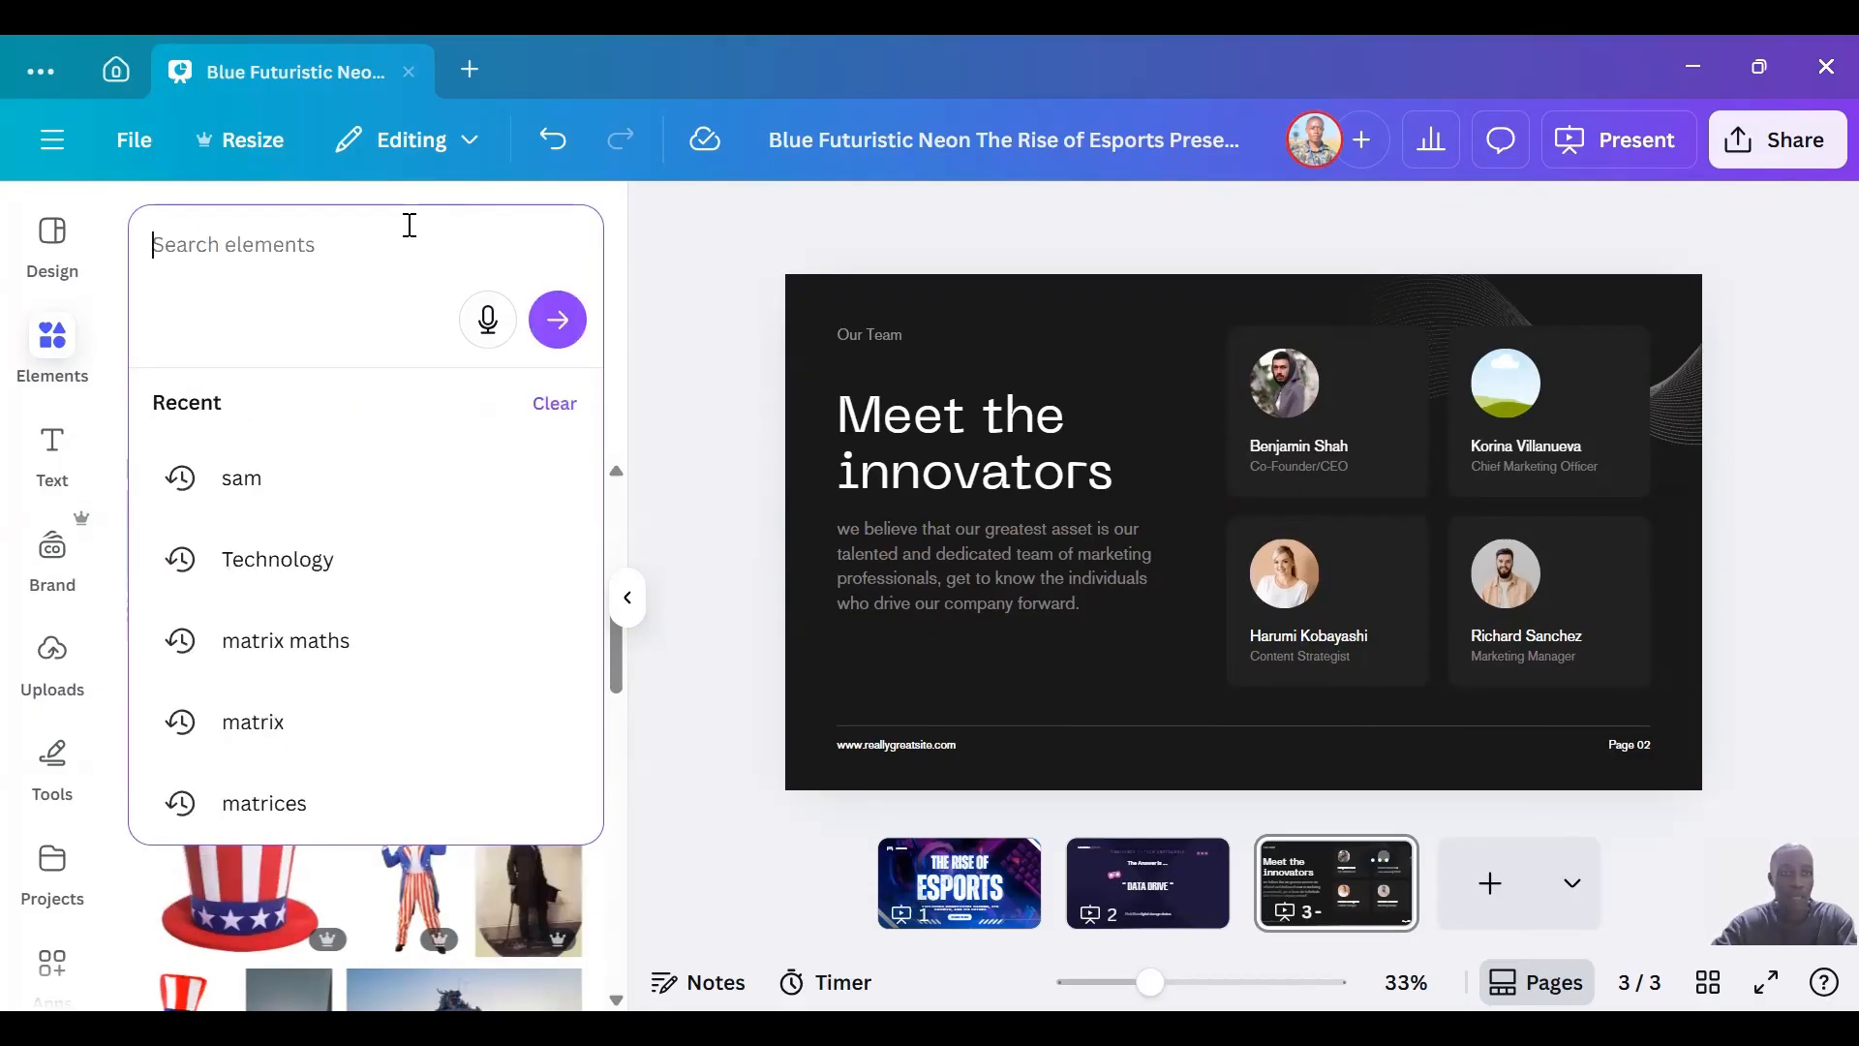
type("doris")
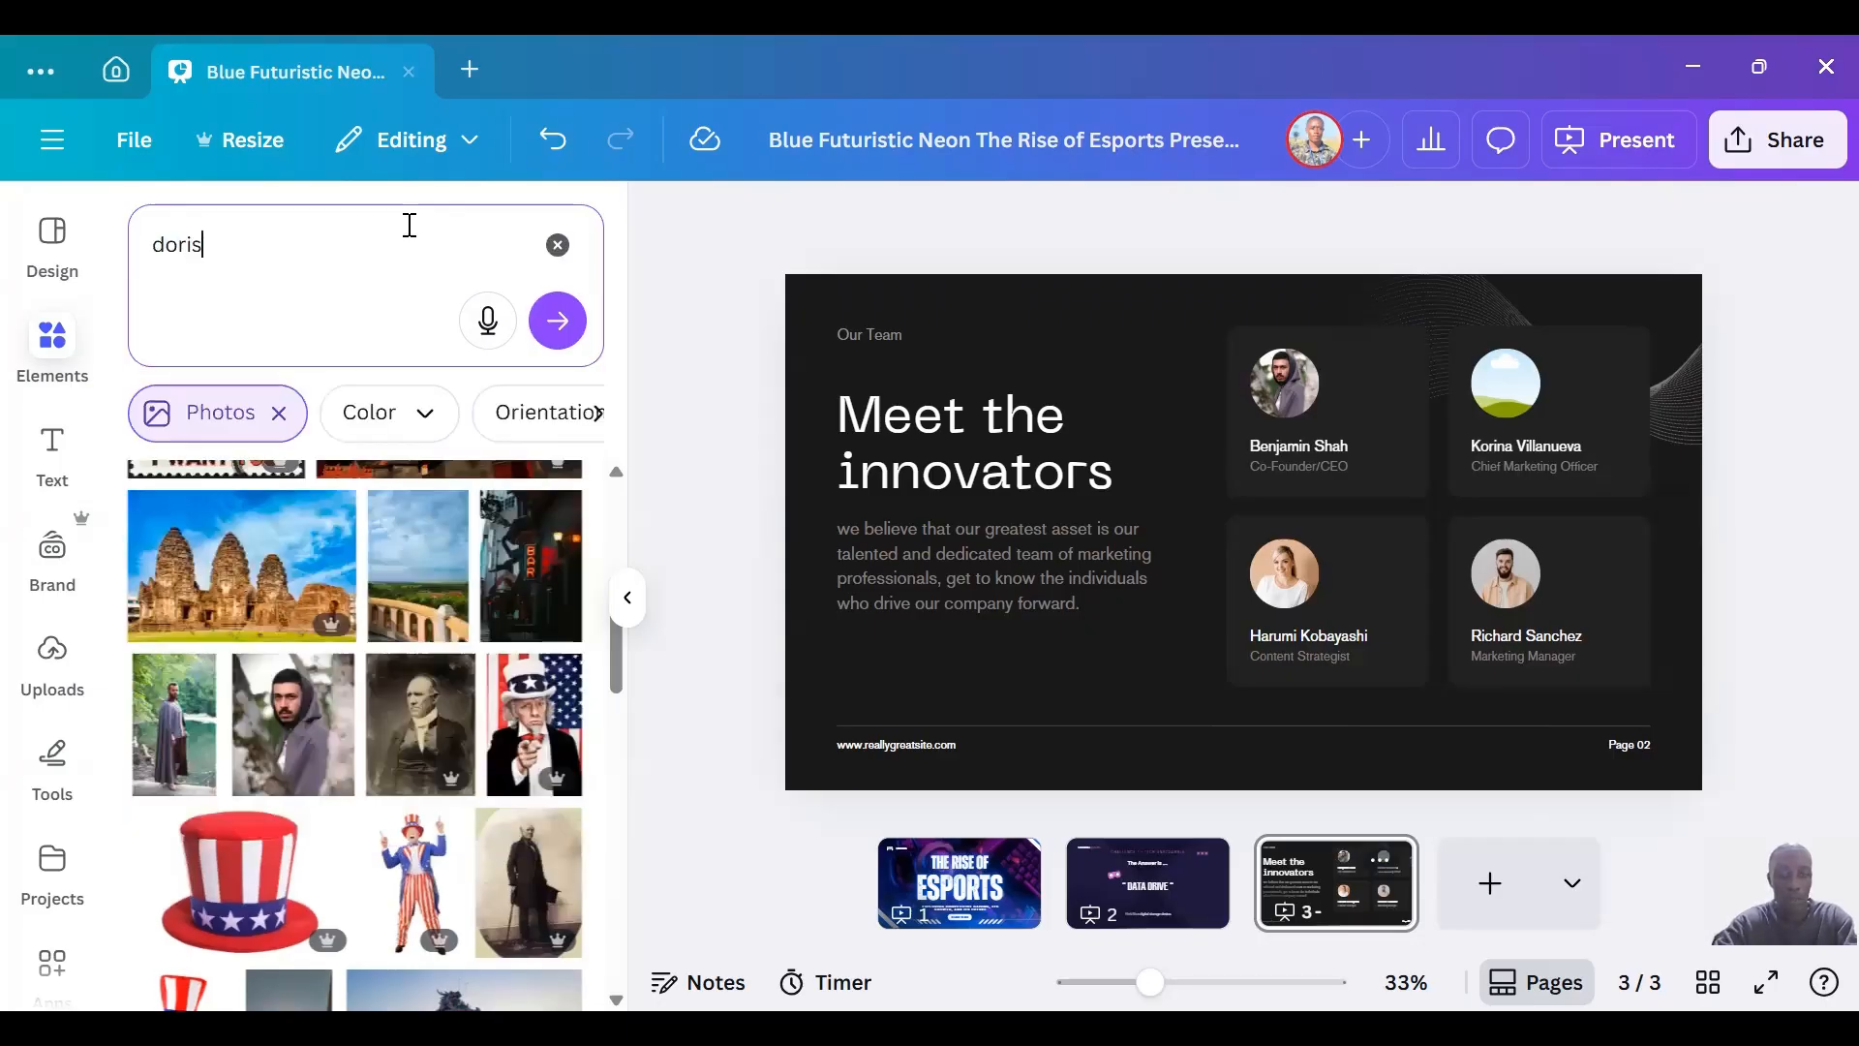
key("Return")
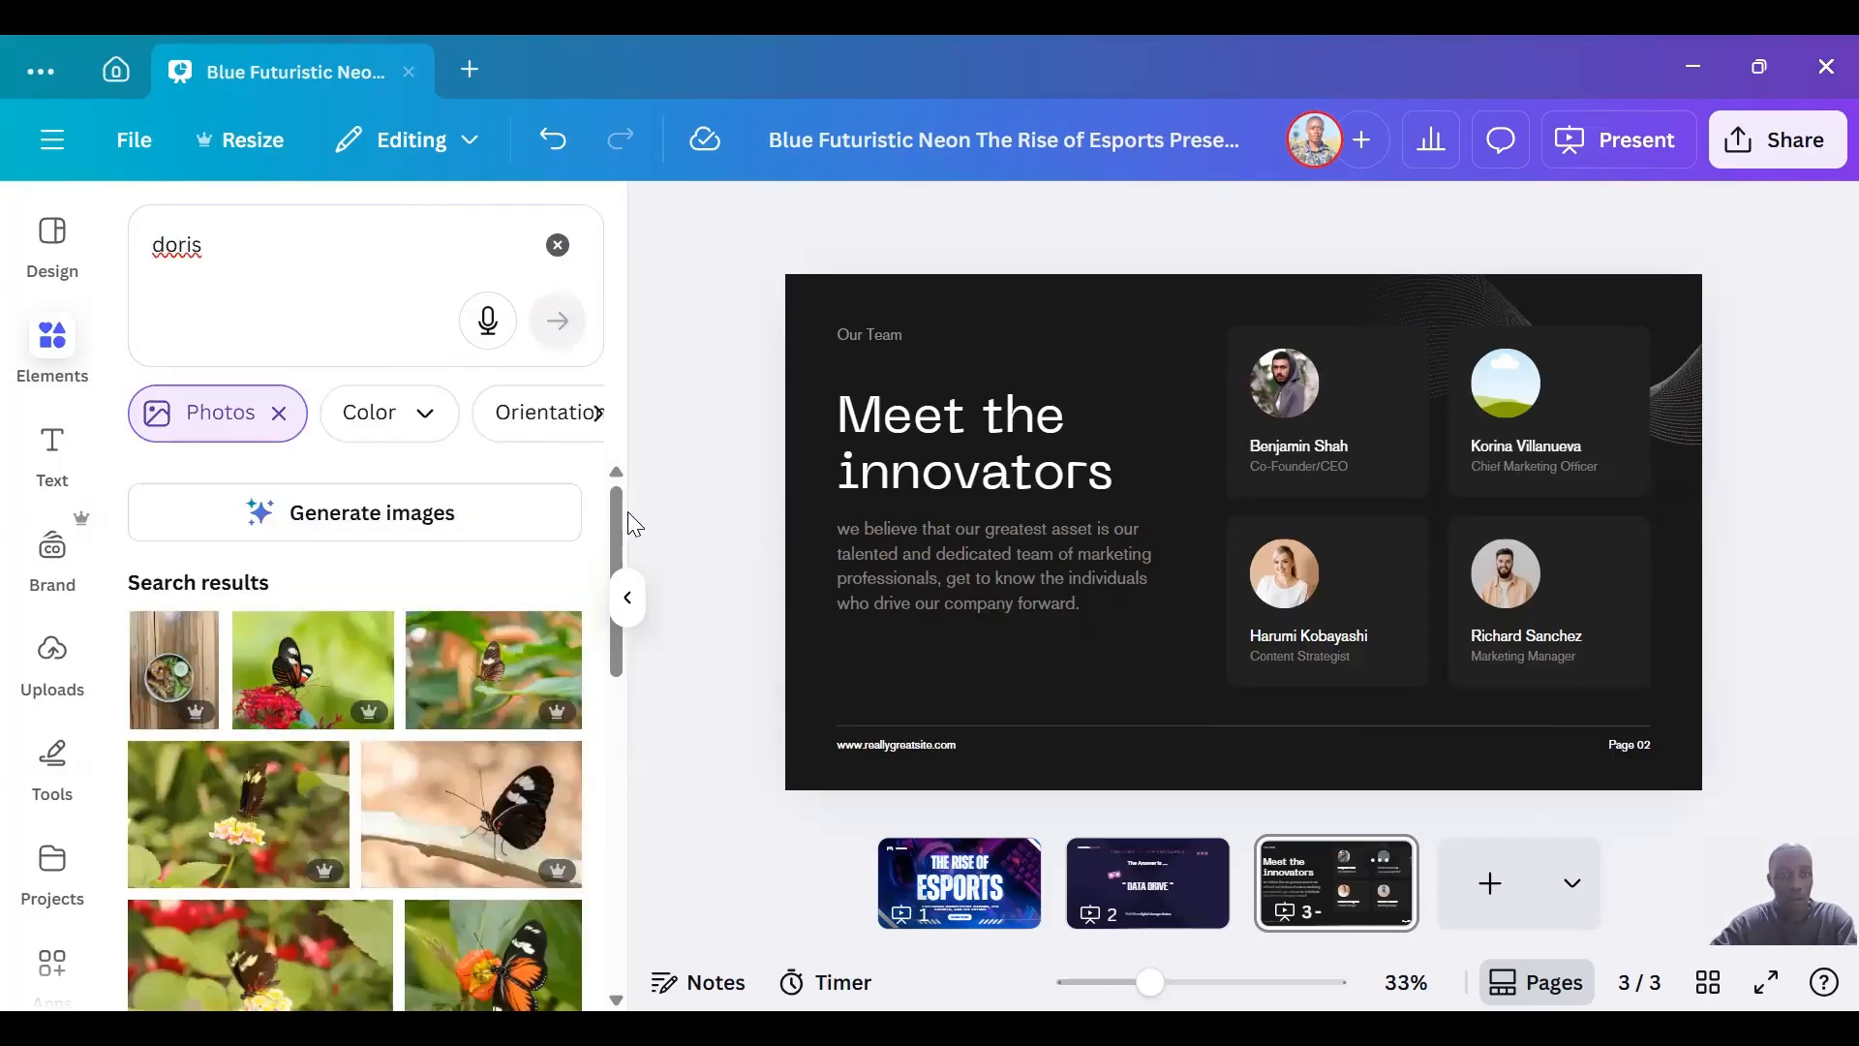
left_click_drag(628, 511, 631, 920)
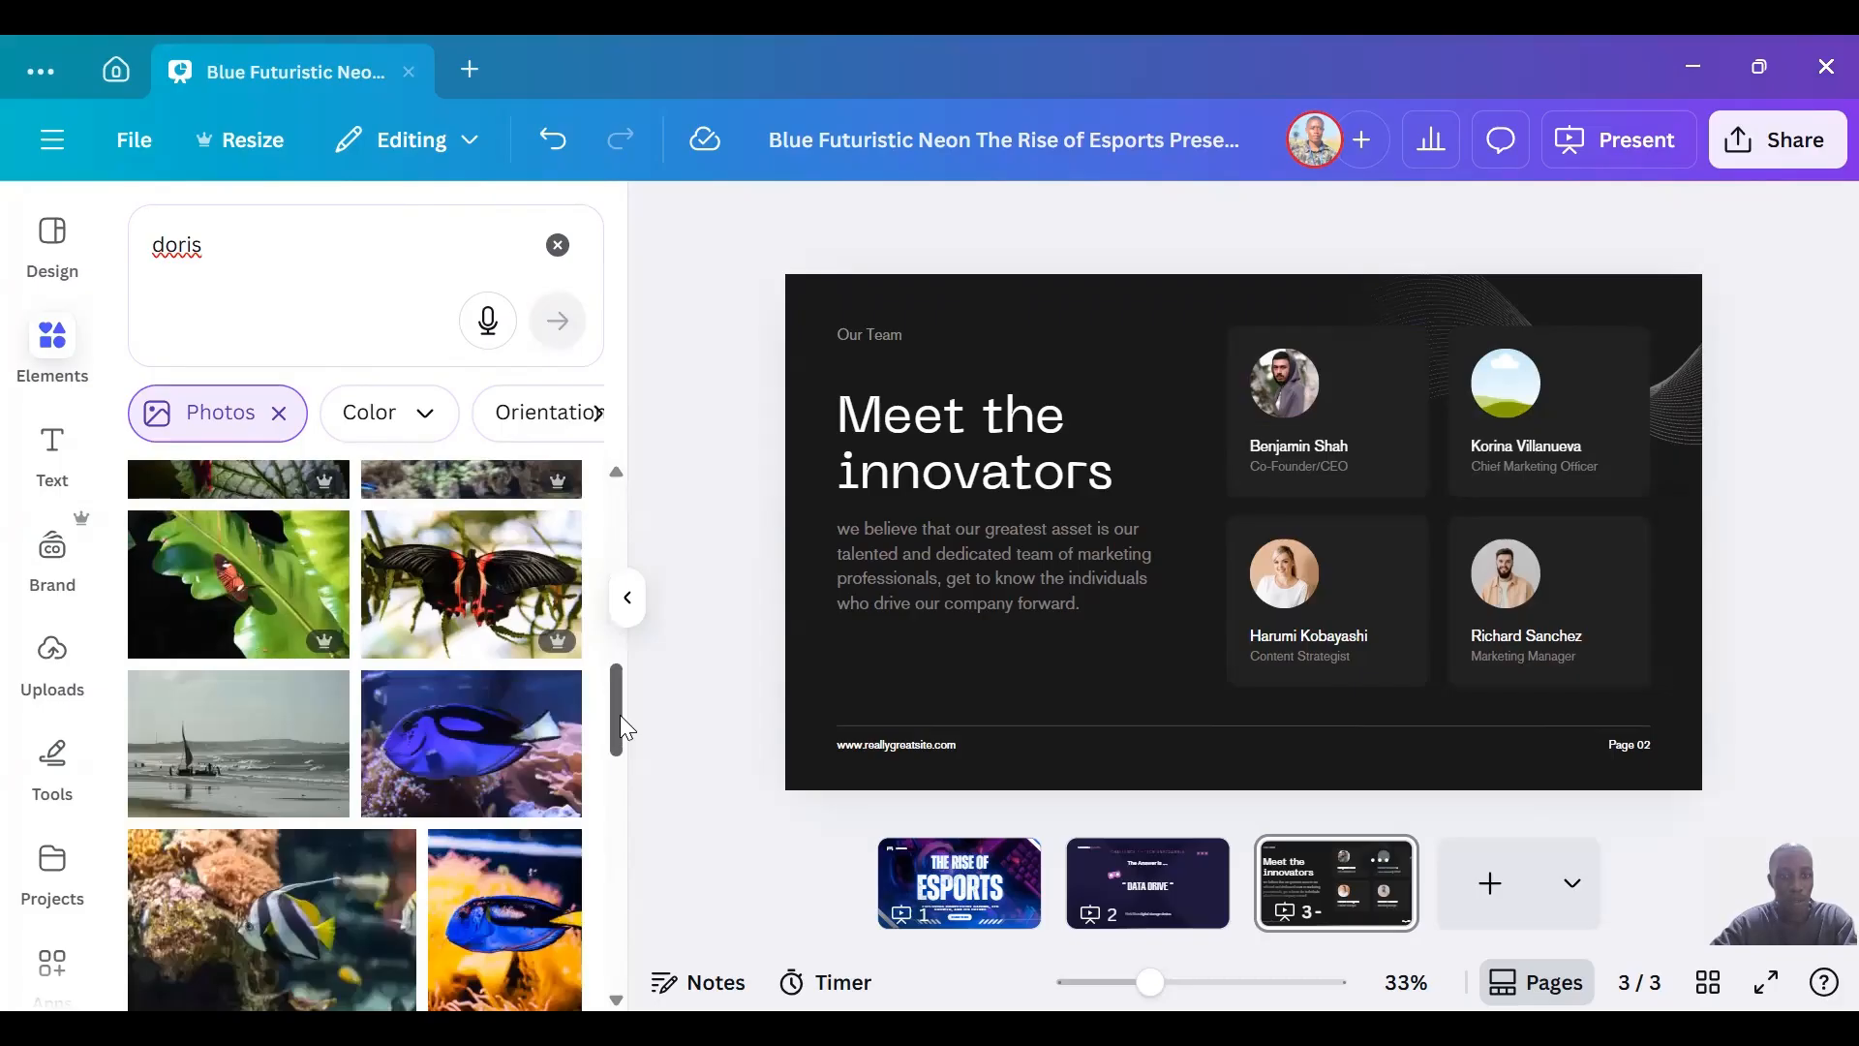
left_click_drag(620, 714, 623, 470)
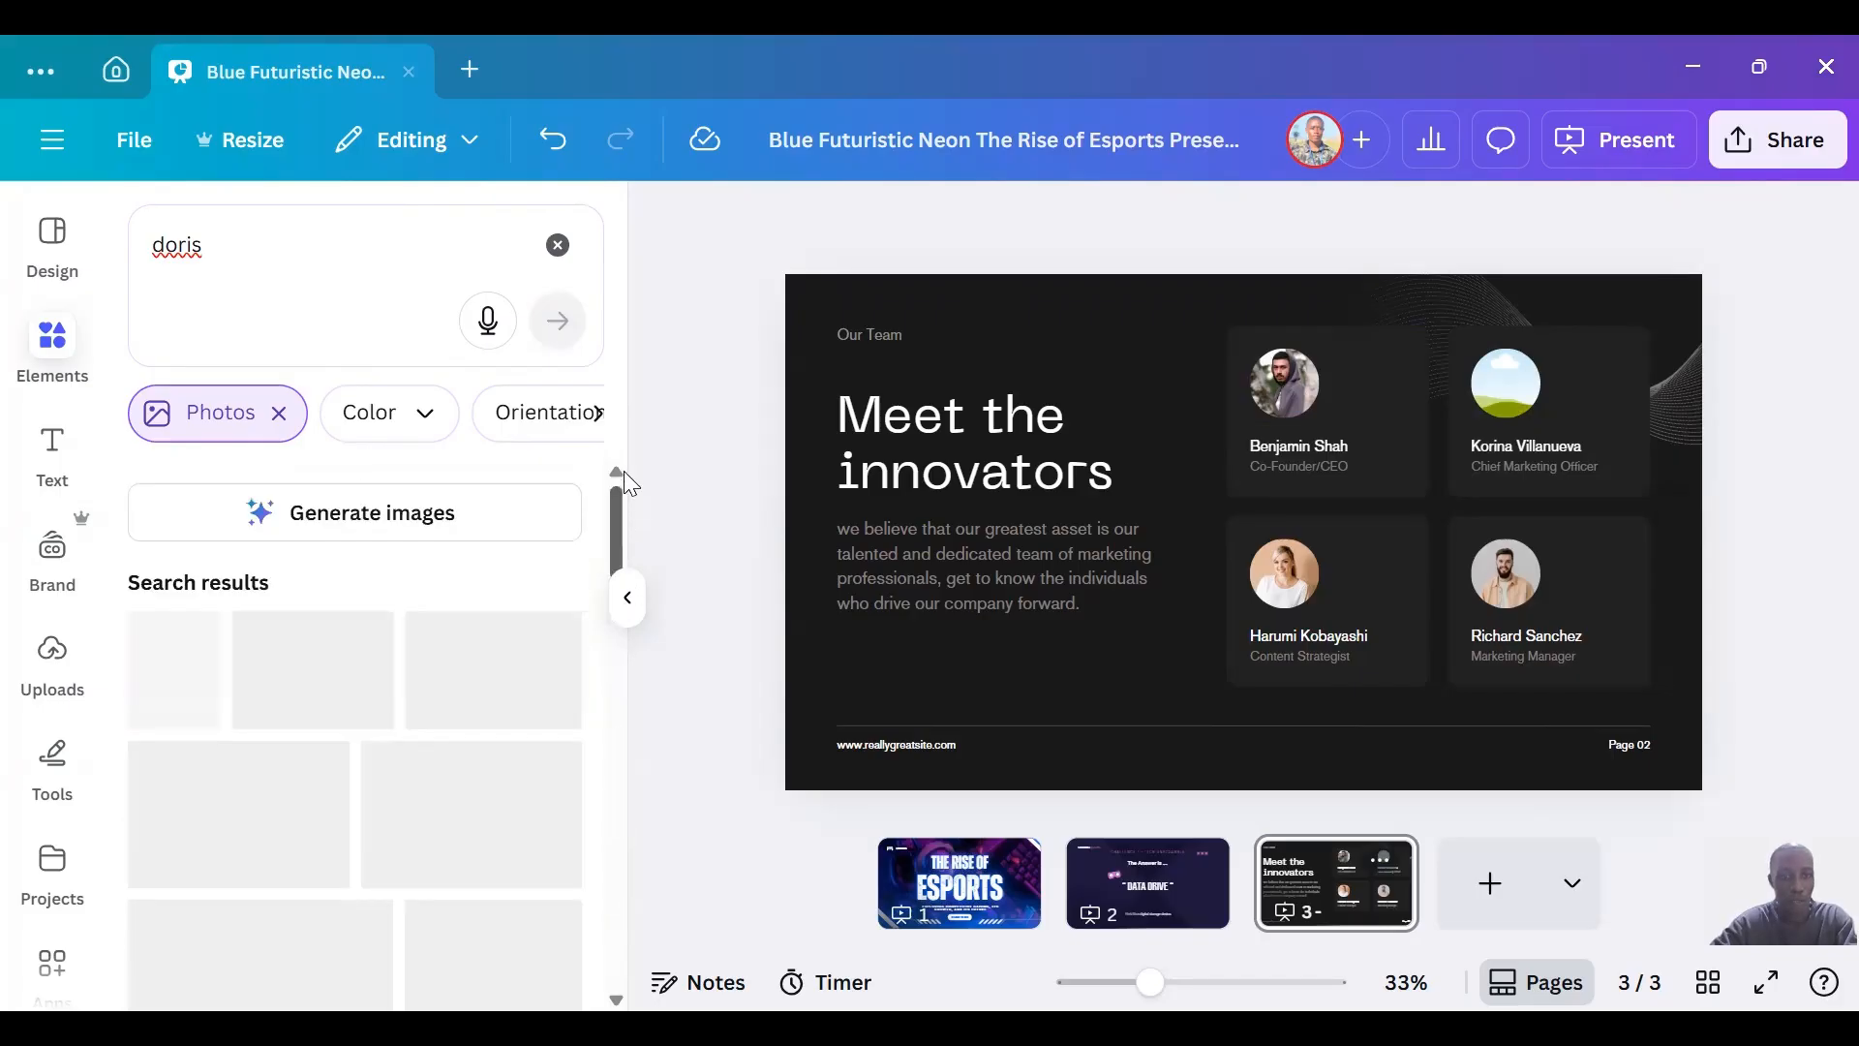
Search the photos for a different woman's first name and place the short-haired blonde woman's photo in the Chief Marketing Officer's frame.
double_click(317, 247)
key("BackSpace")
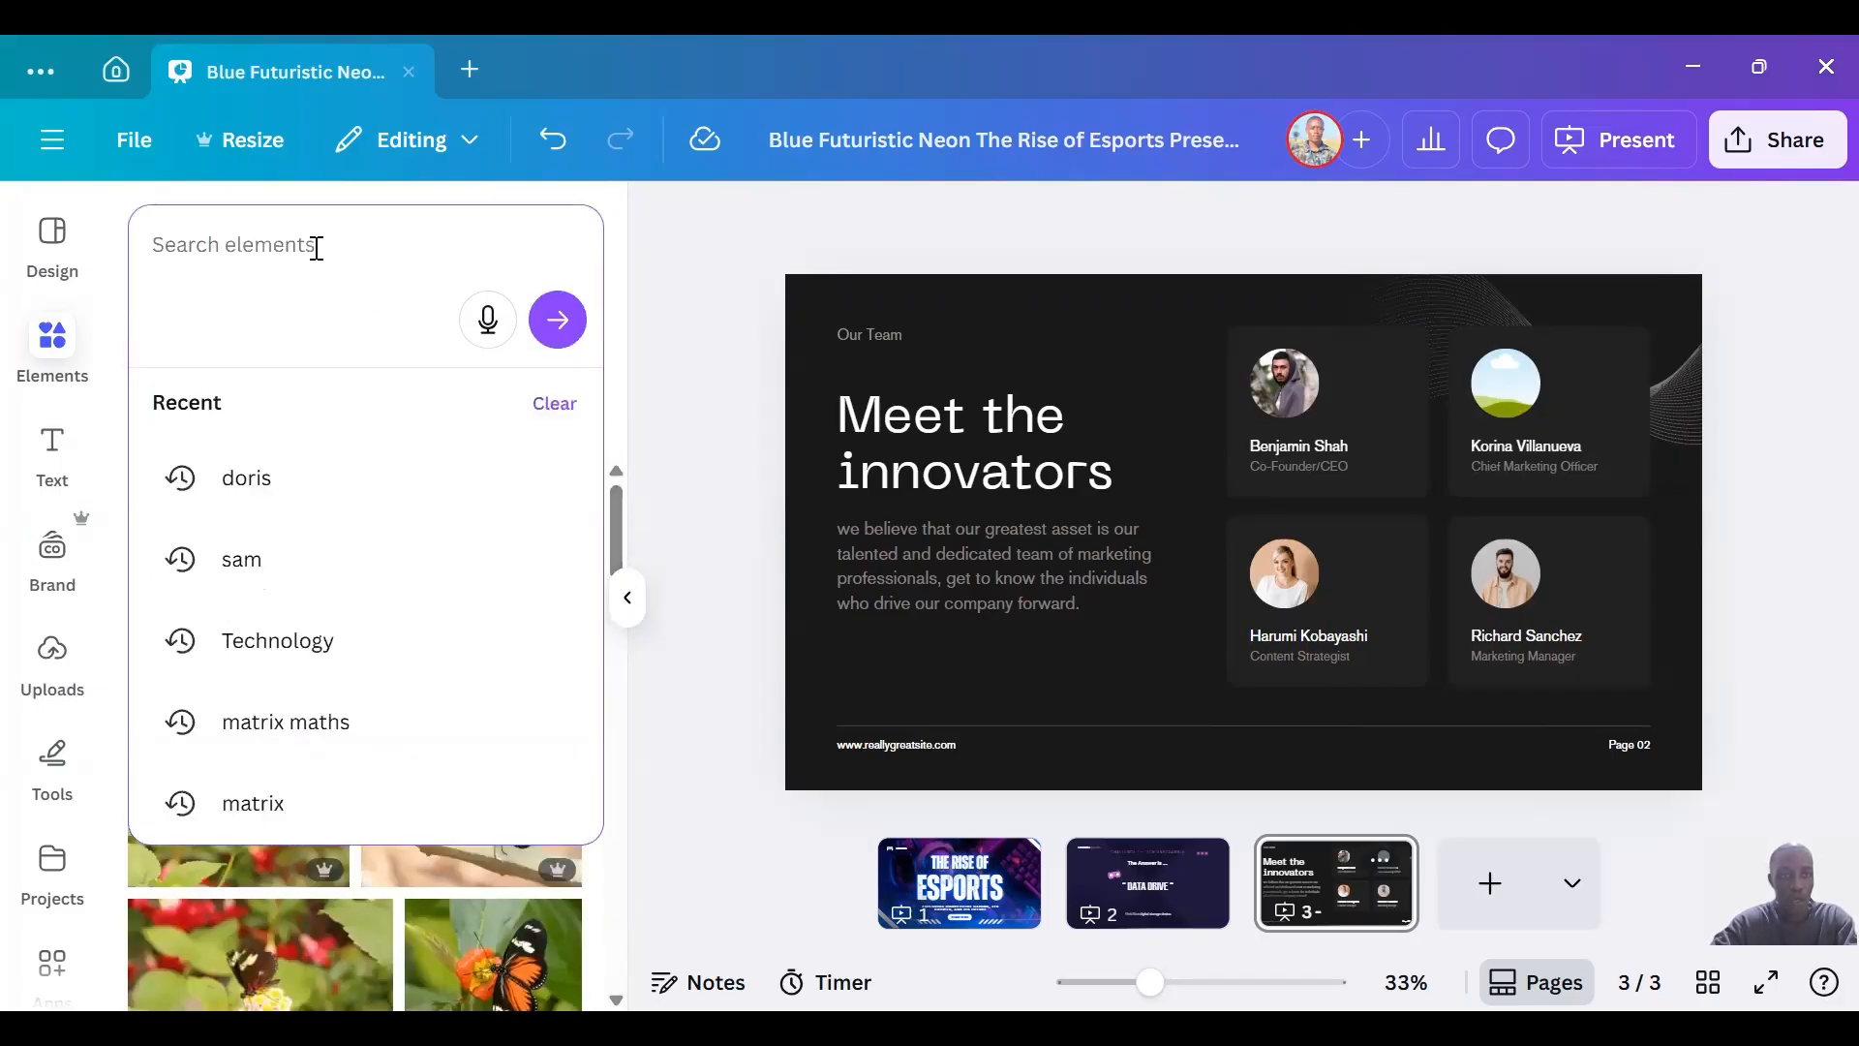
type("anne")
key("Return")
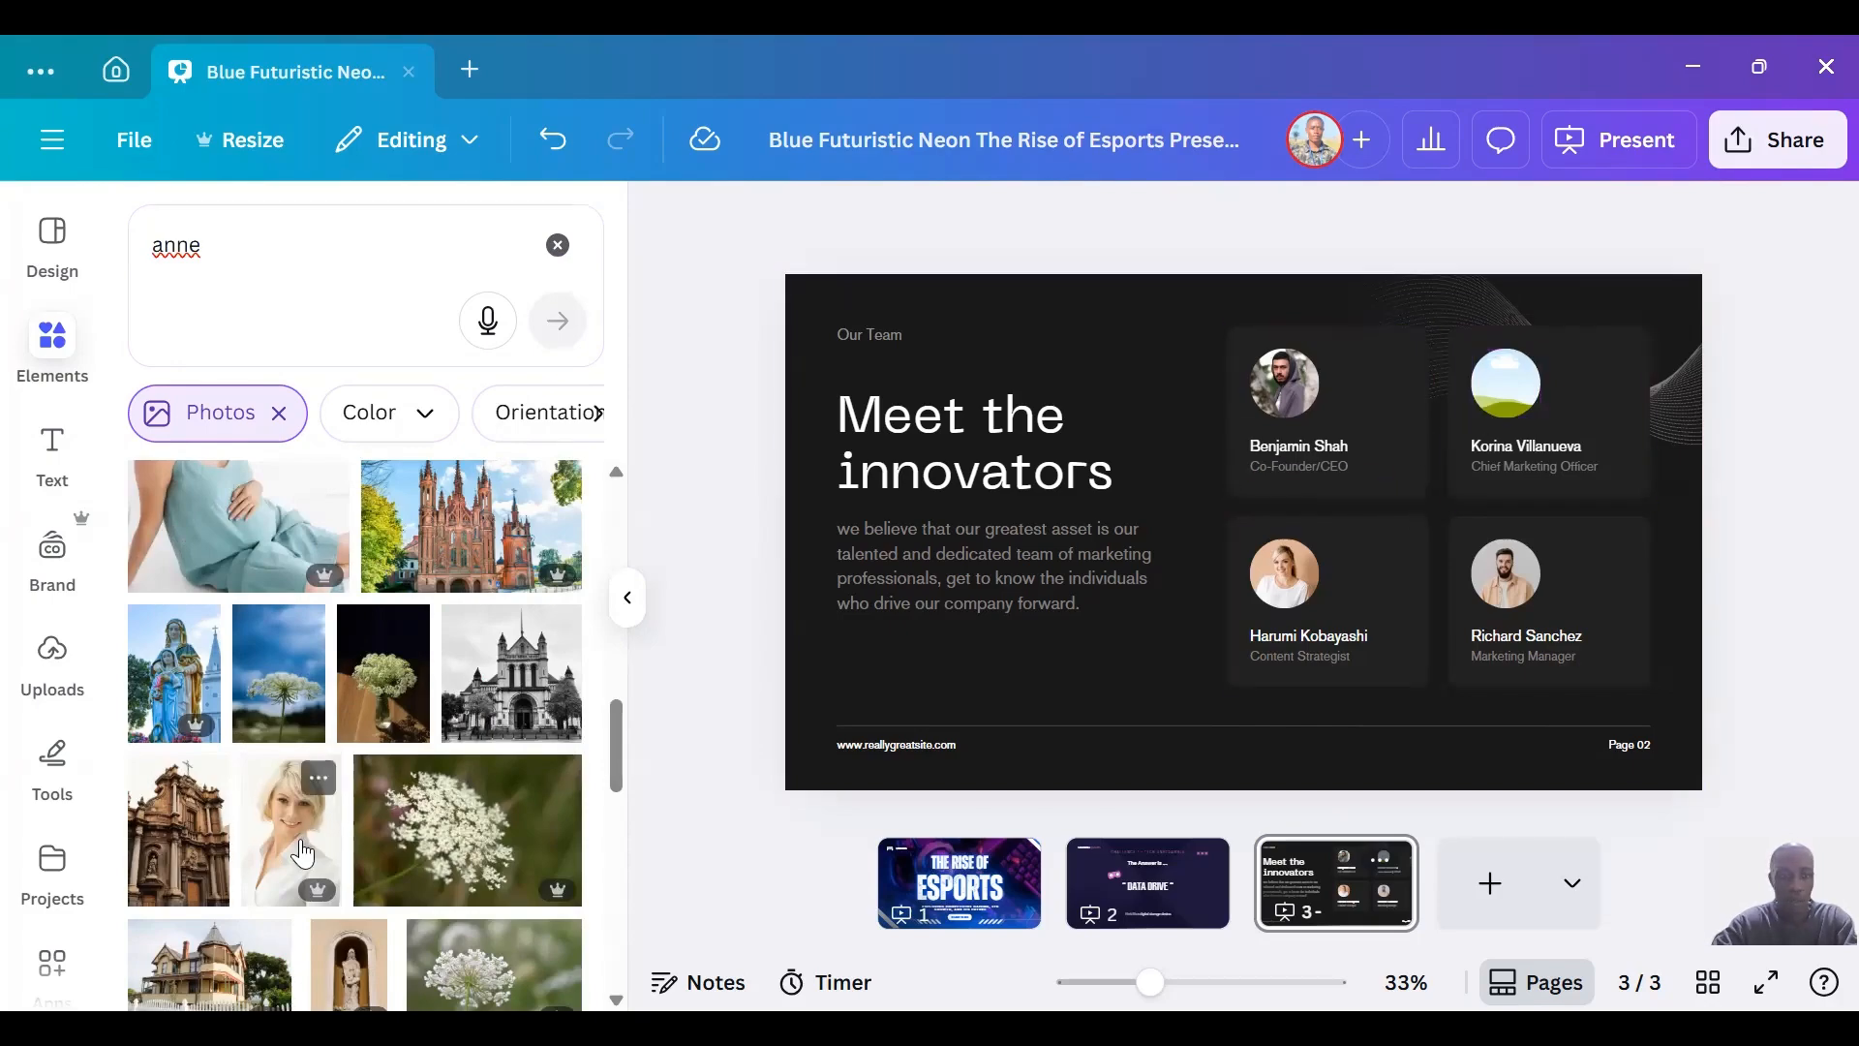
left_click_drag(300, 842, 1508, 493)
left_click_drag(1502, 392, 1510, 395)
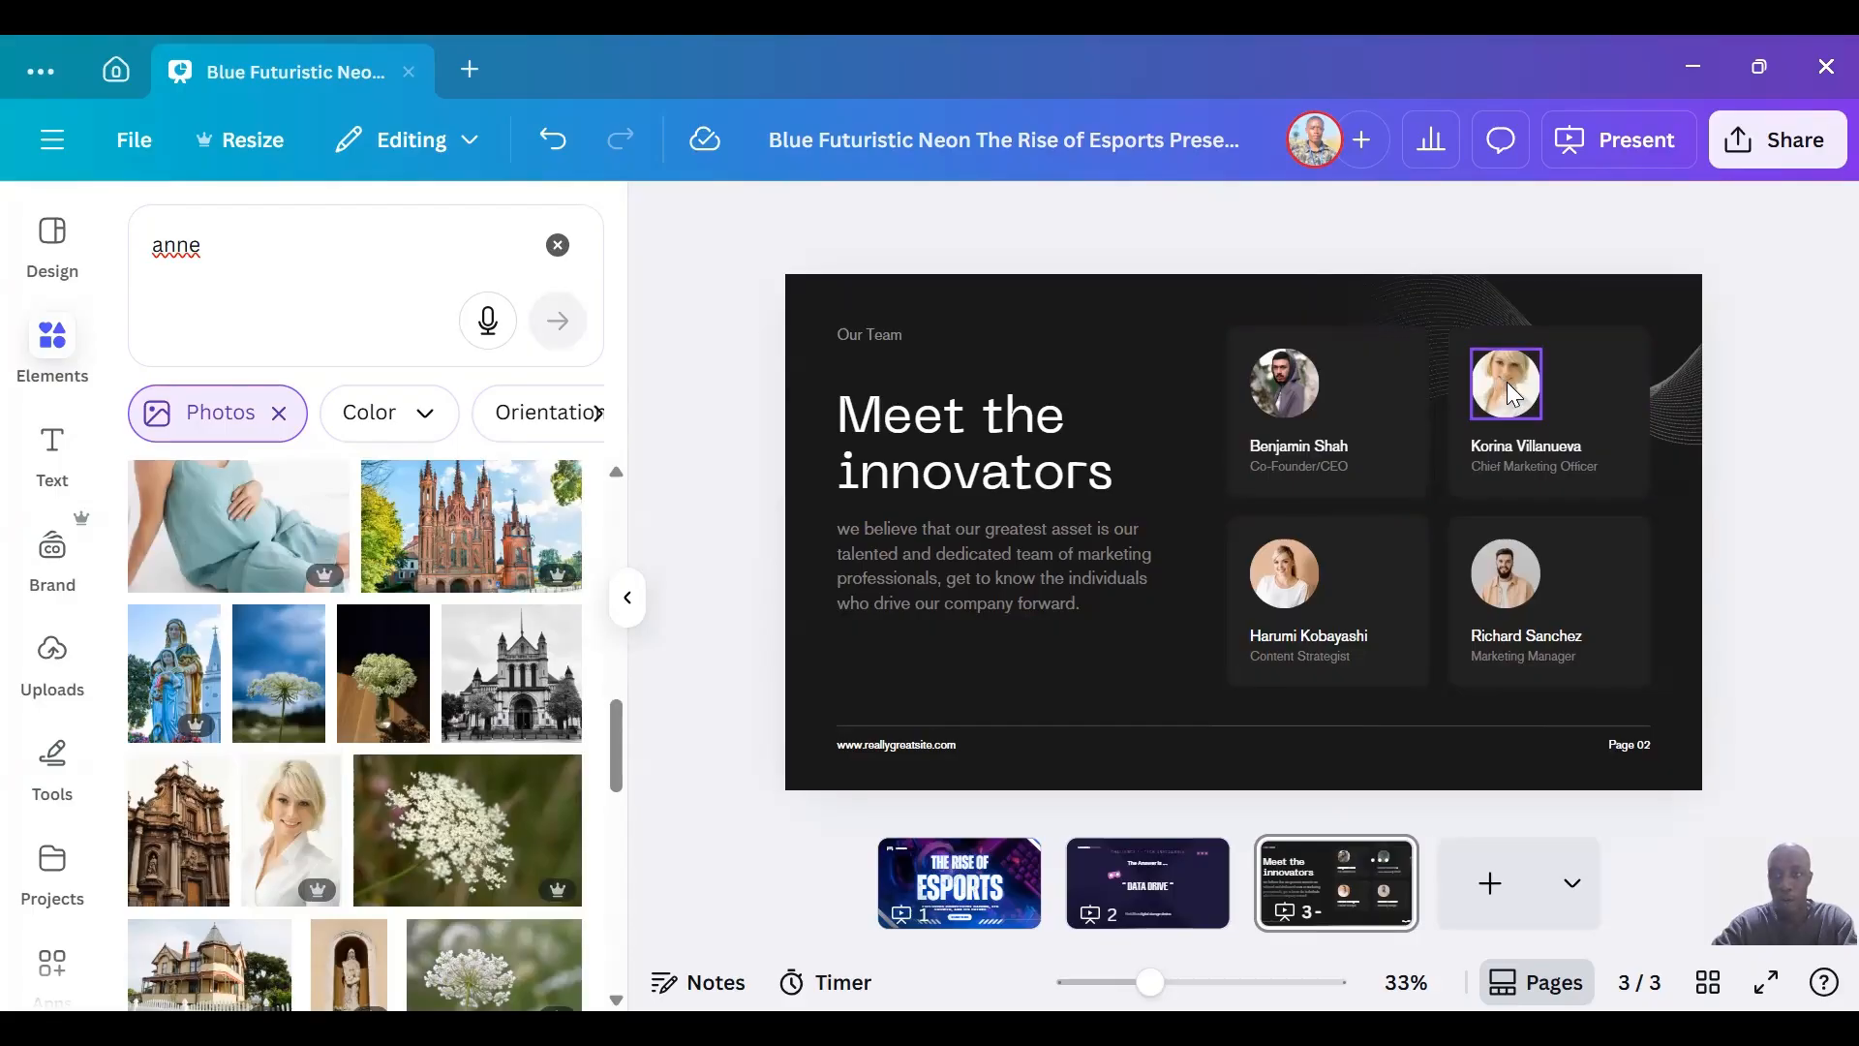
Shift the new Chief Marketing Officer photo downward inside its circular crop so the face is framed.
double_click(1508, 391)
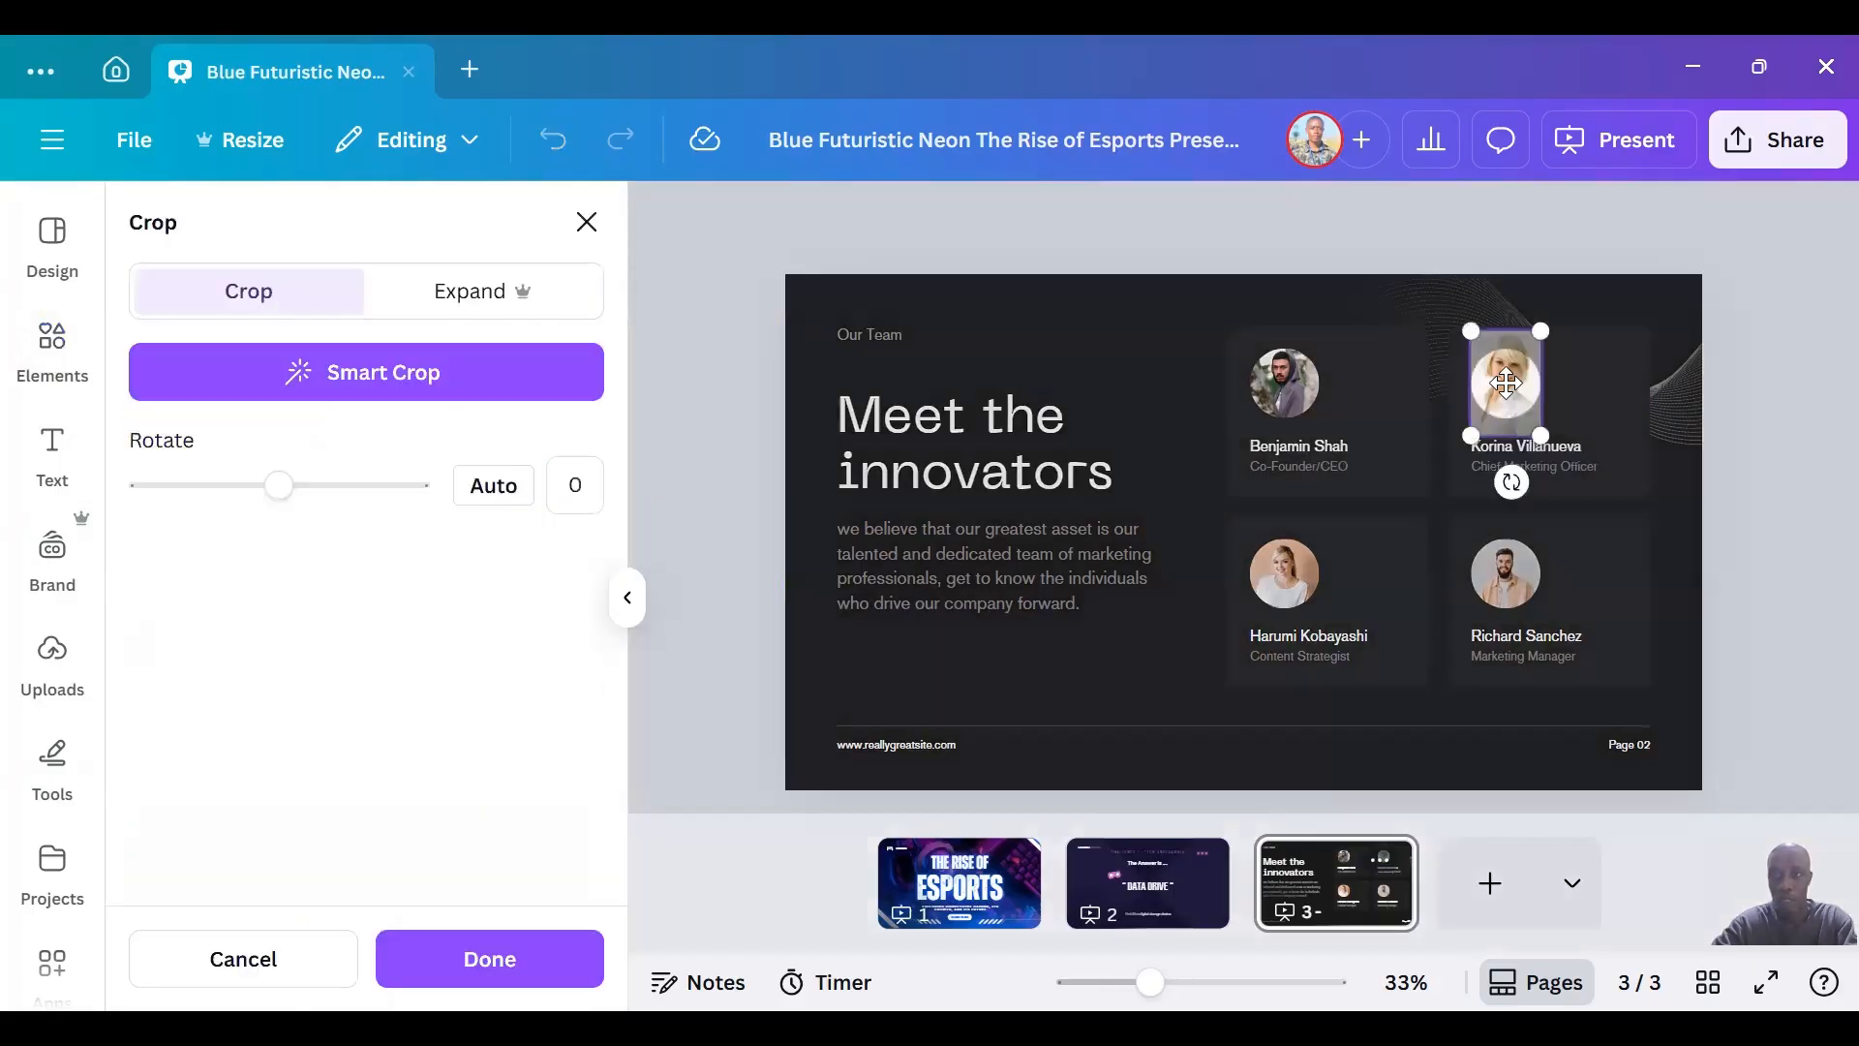
key("Down")
key("Down")
key("Down")
key("Down")
key("Down")
key("Down")
key("Down")
key("Down")
key("Down")
key("Down")
key("Down")
key("Down")
key("Down")
key("Down")
key("Down")
key("Down")
key("Down")
key("Down")
key("Down")
key("Down")
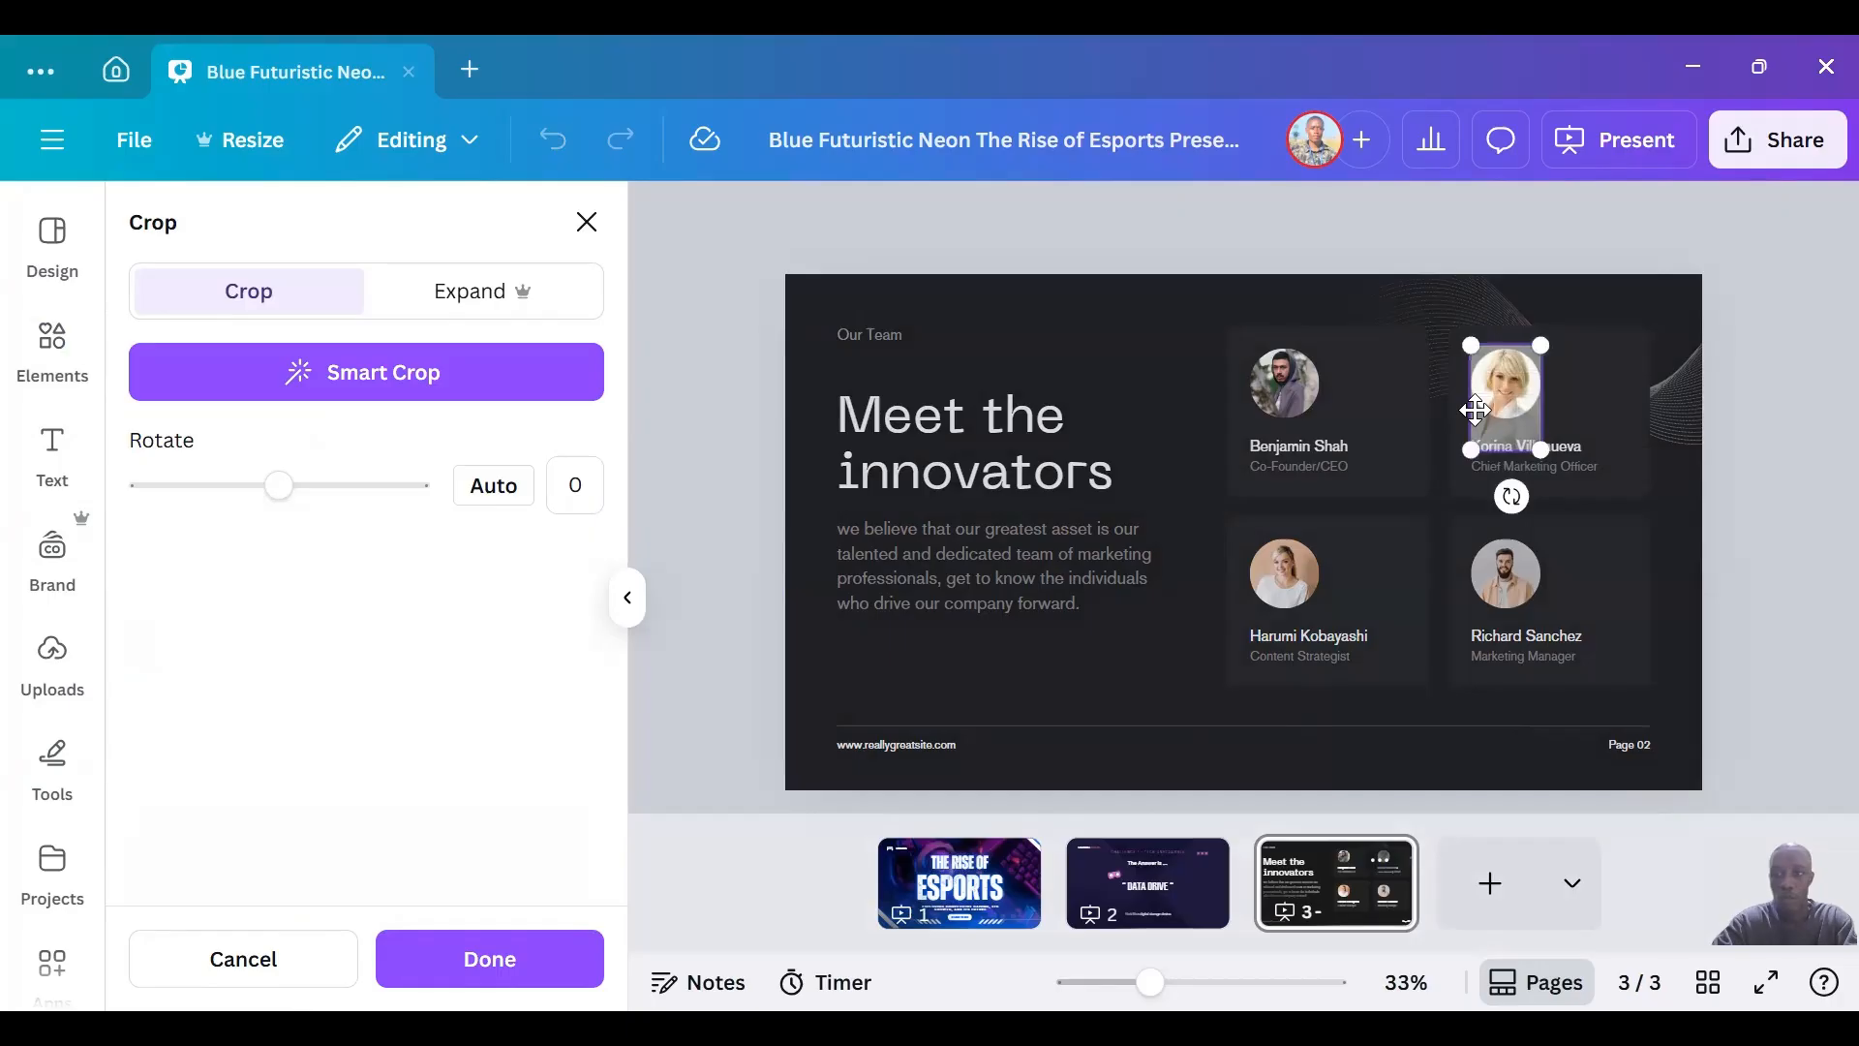
left_click(1392, 300)
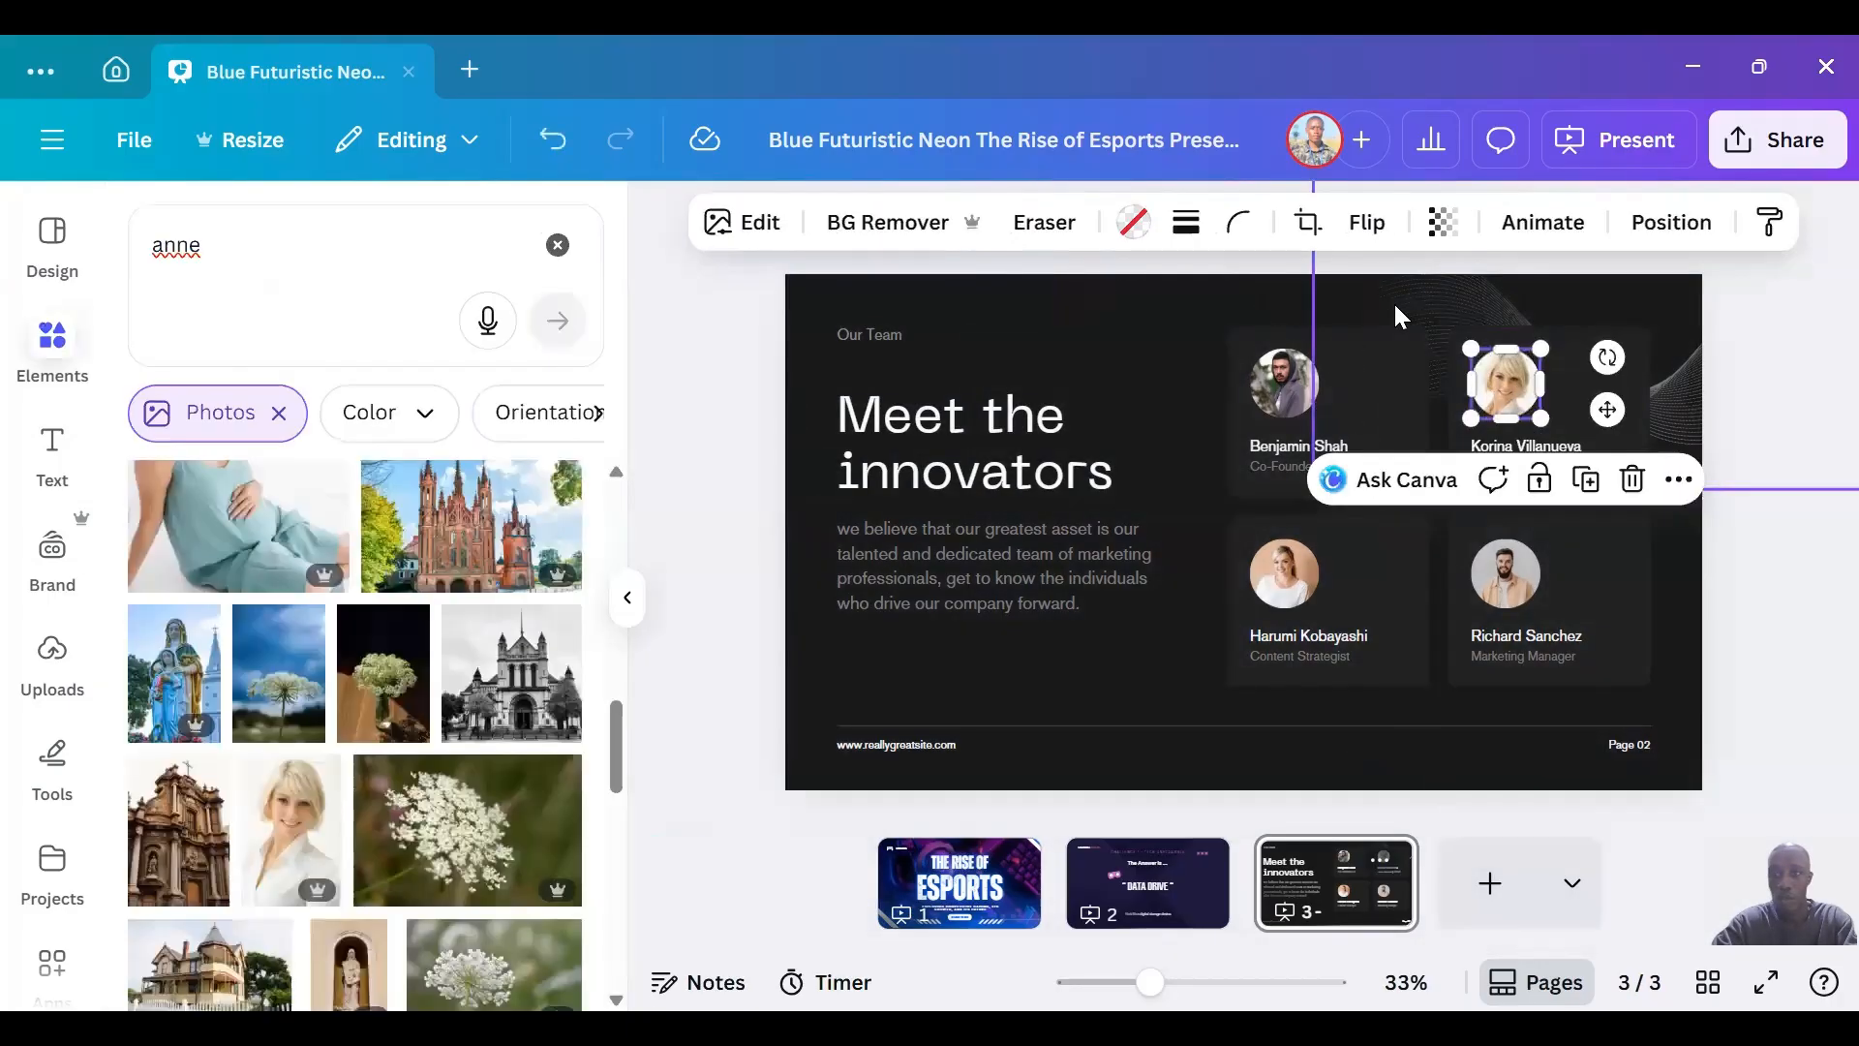
left_click(1392, 300)
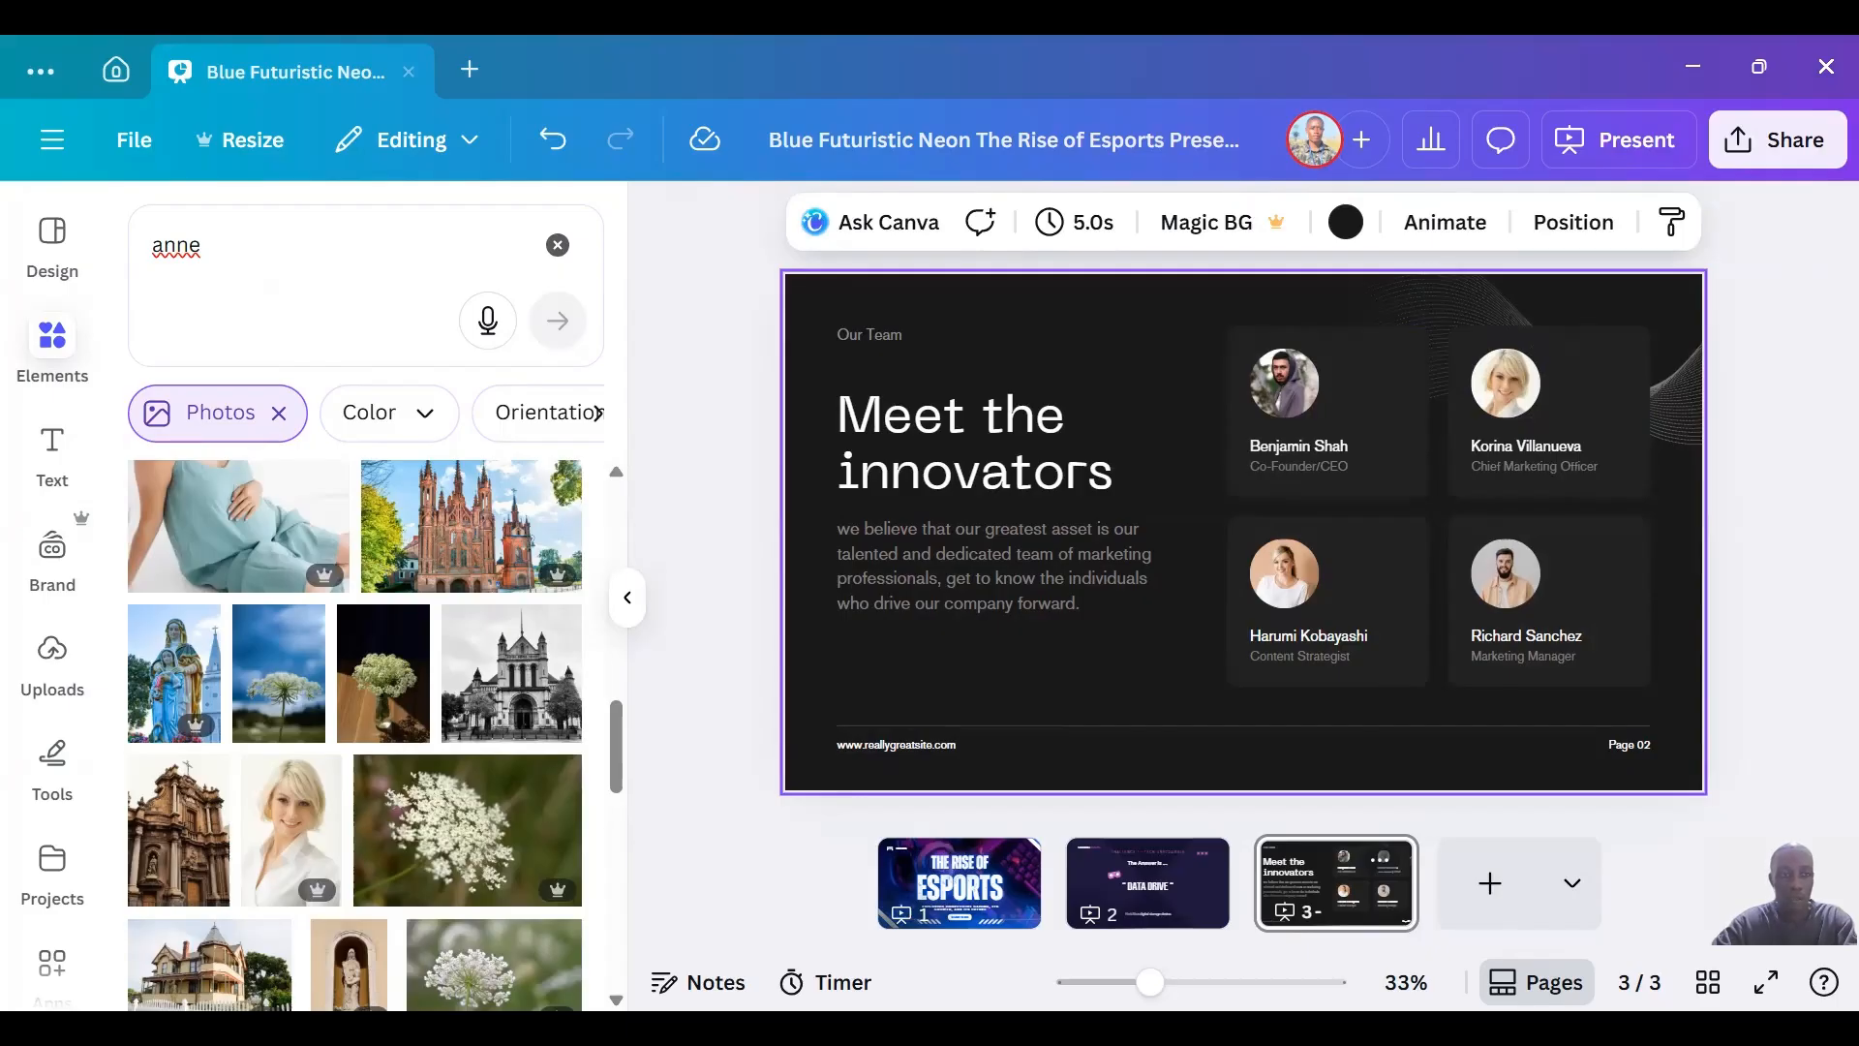
Change the font of the "Meet the innovators" heading to Canva Sans.
left_click(53, 455)
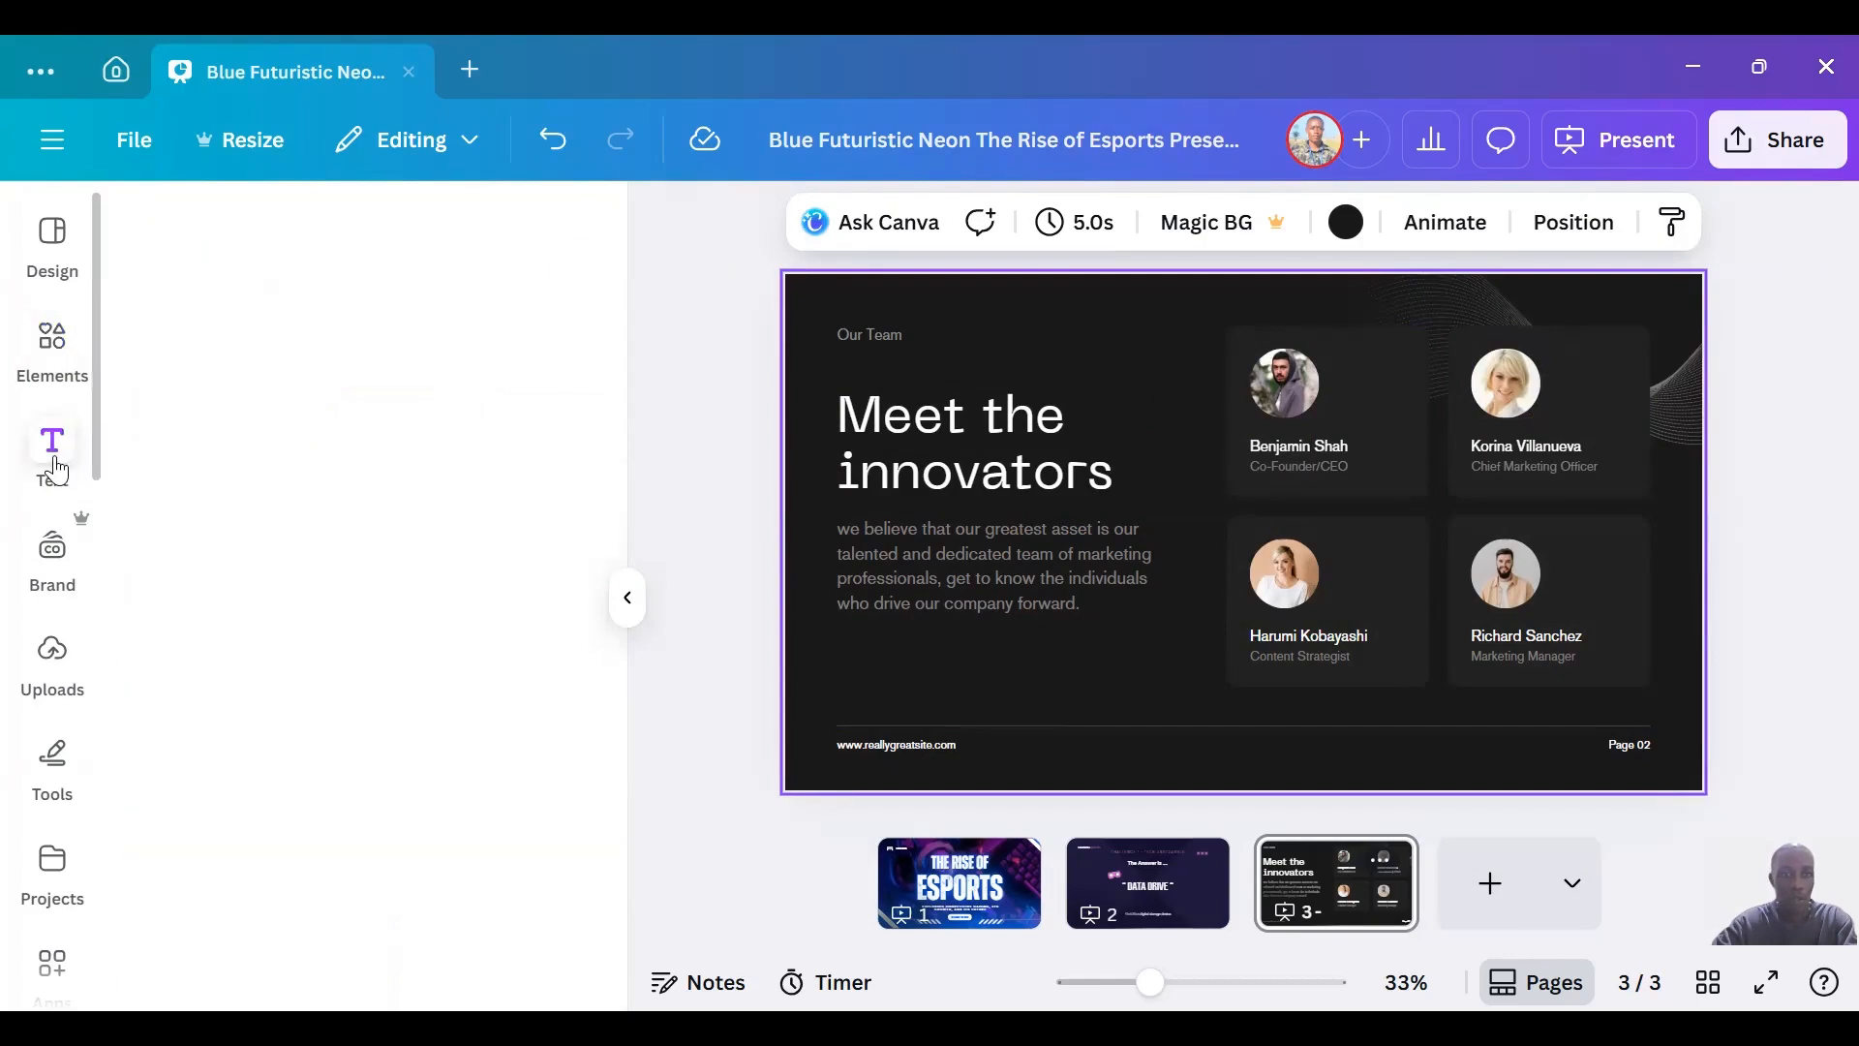
left_click(1000, 428)
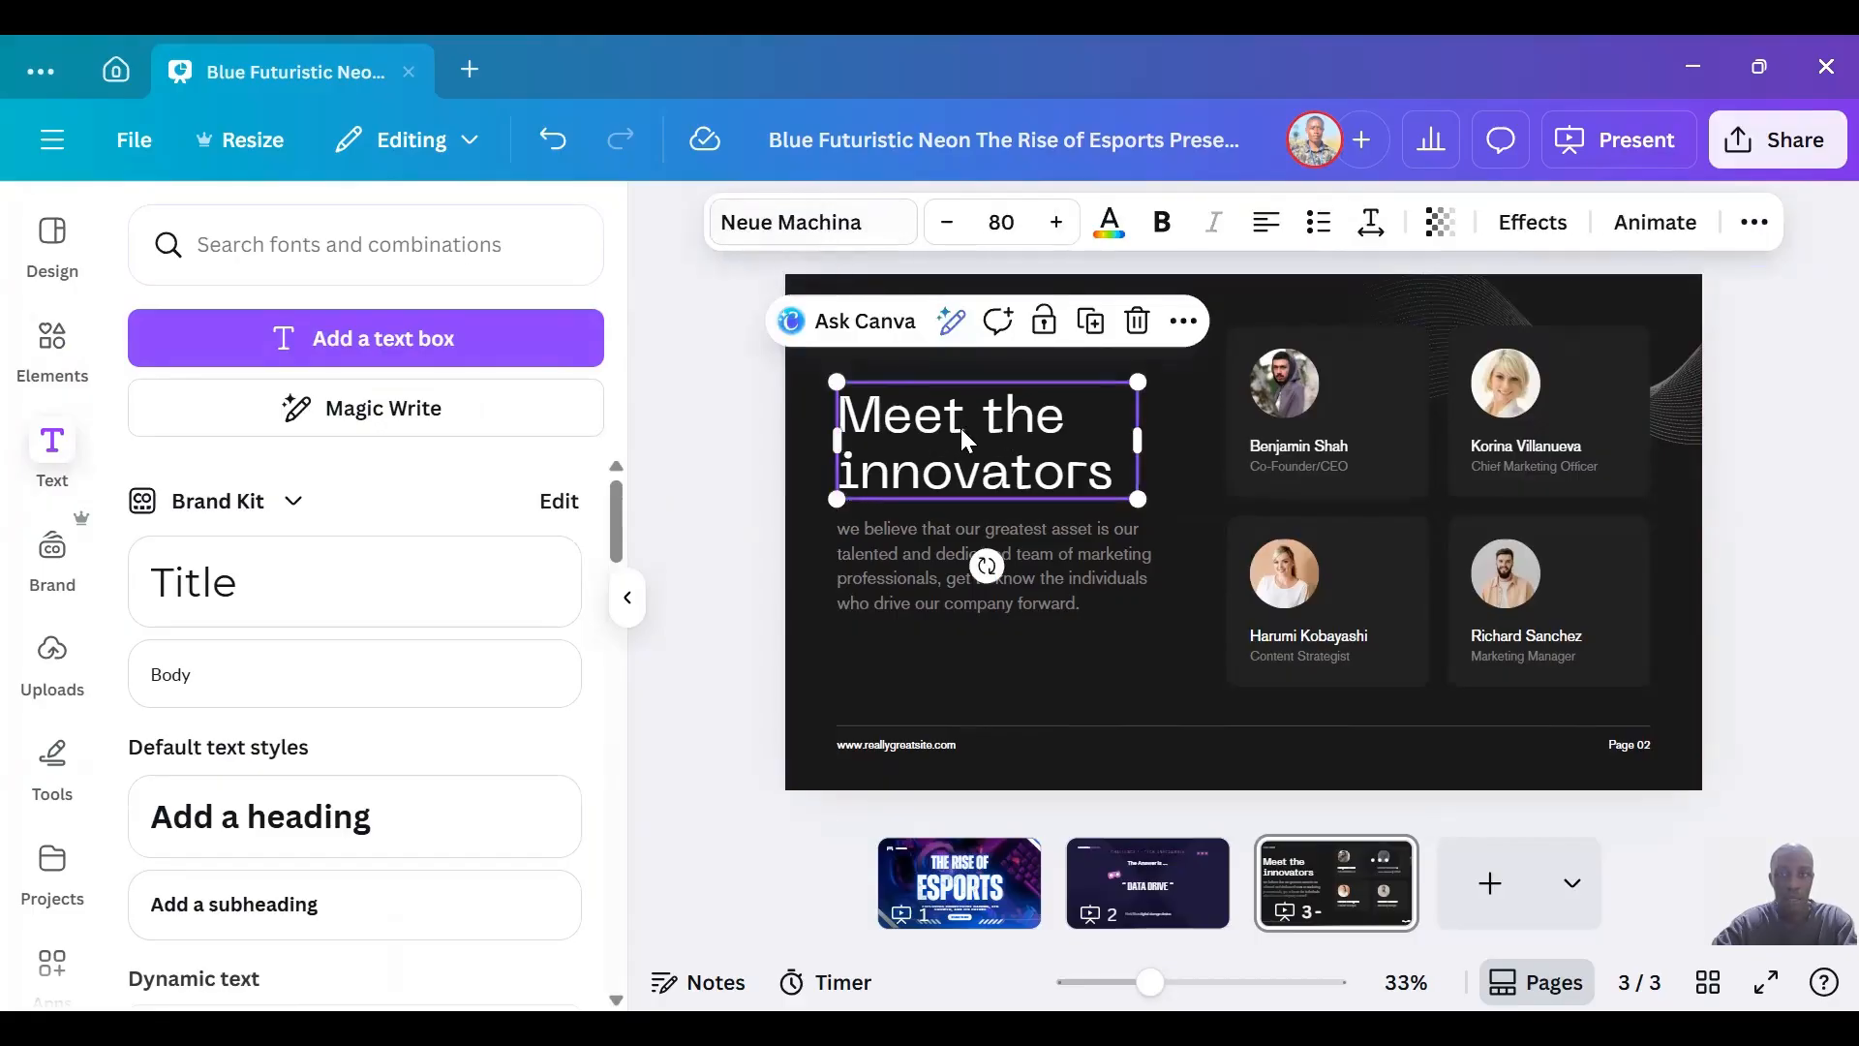
left_click(852, 221)
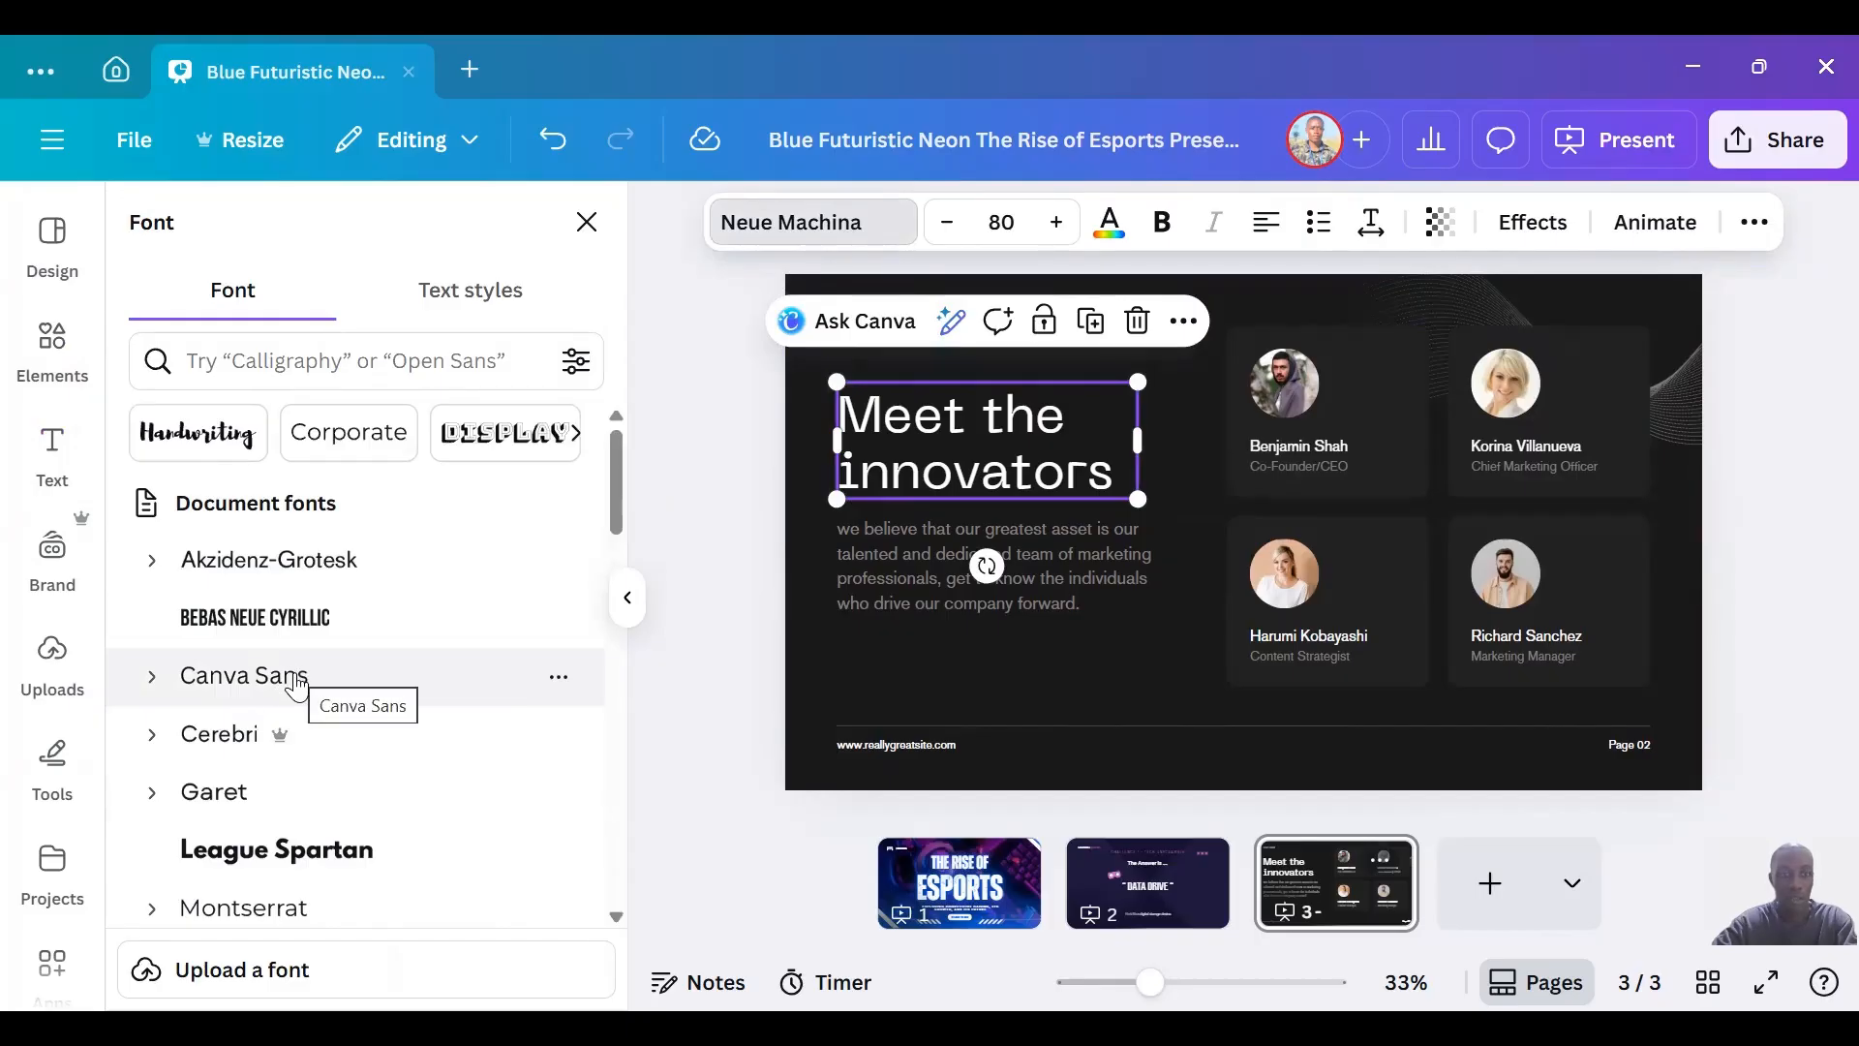
left_click(296, 680)
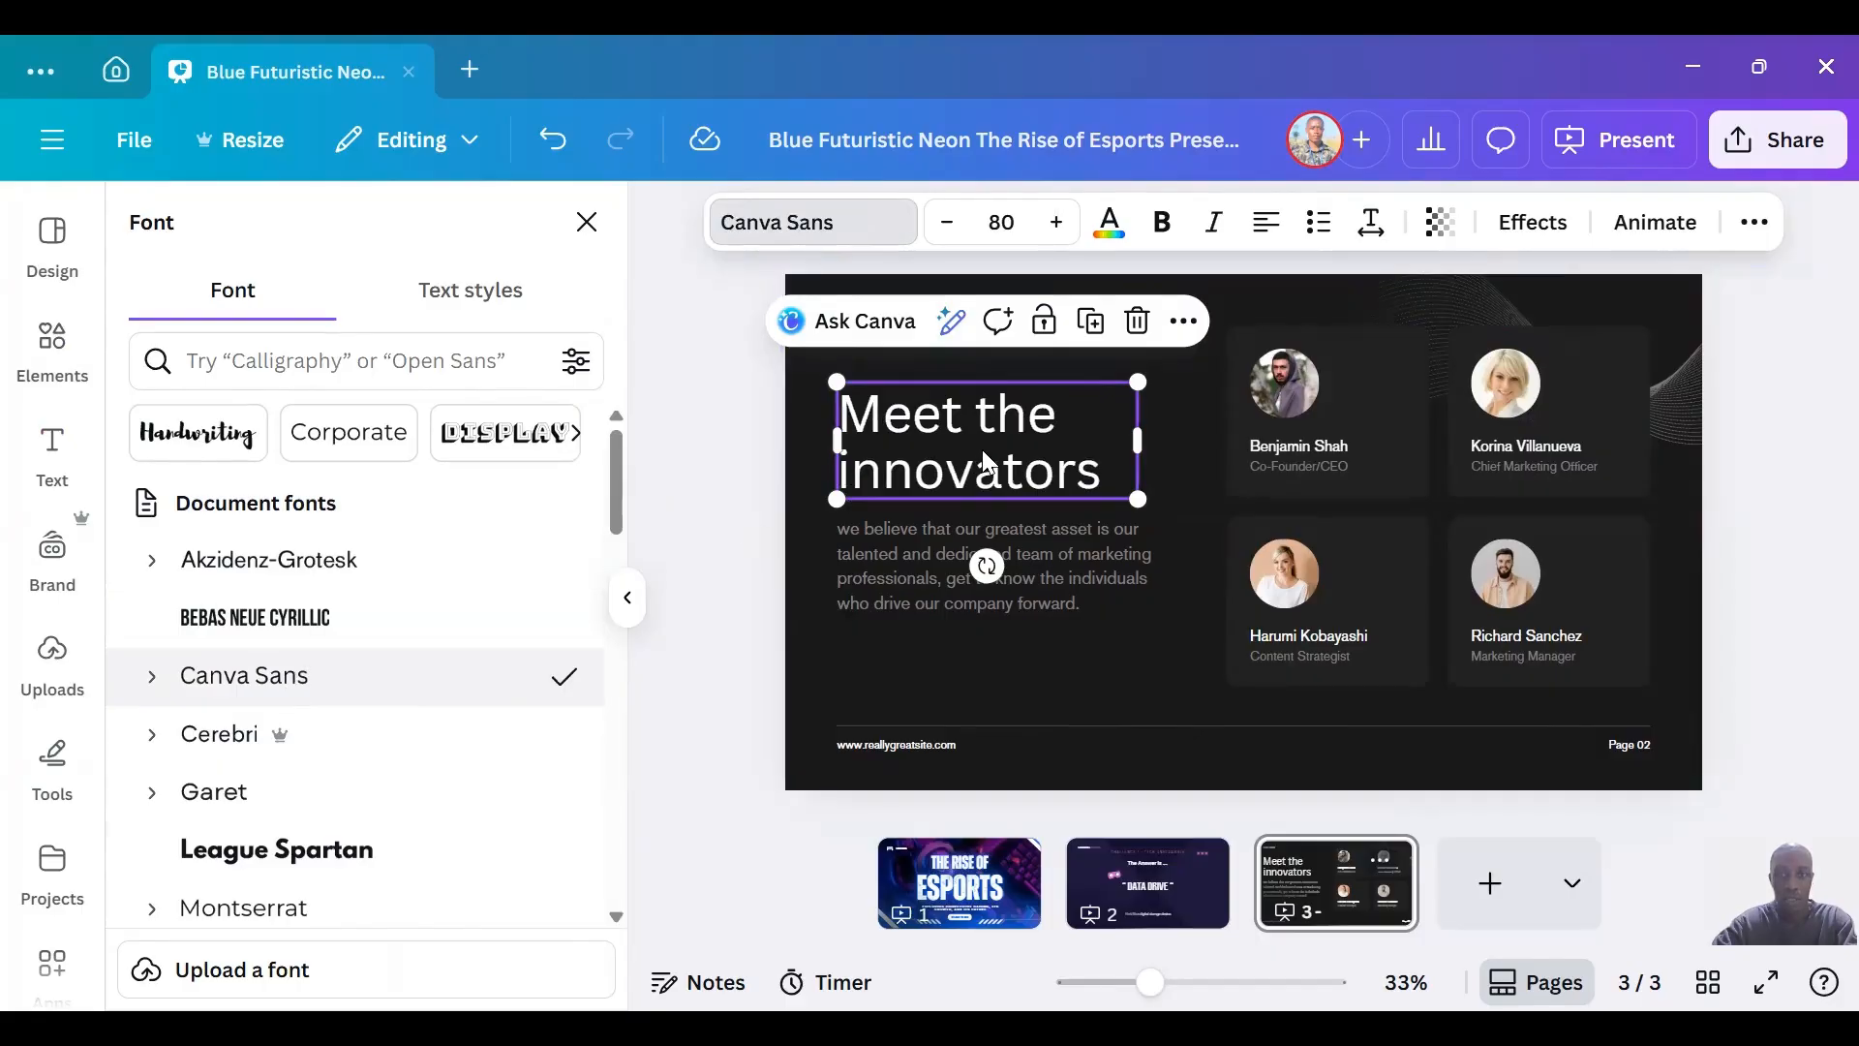
Set the text color of the paragraph below the heading to white.
left_click(892, 569)
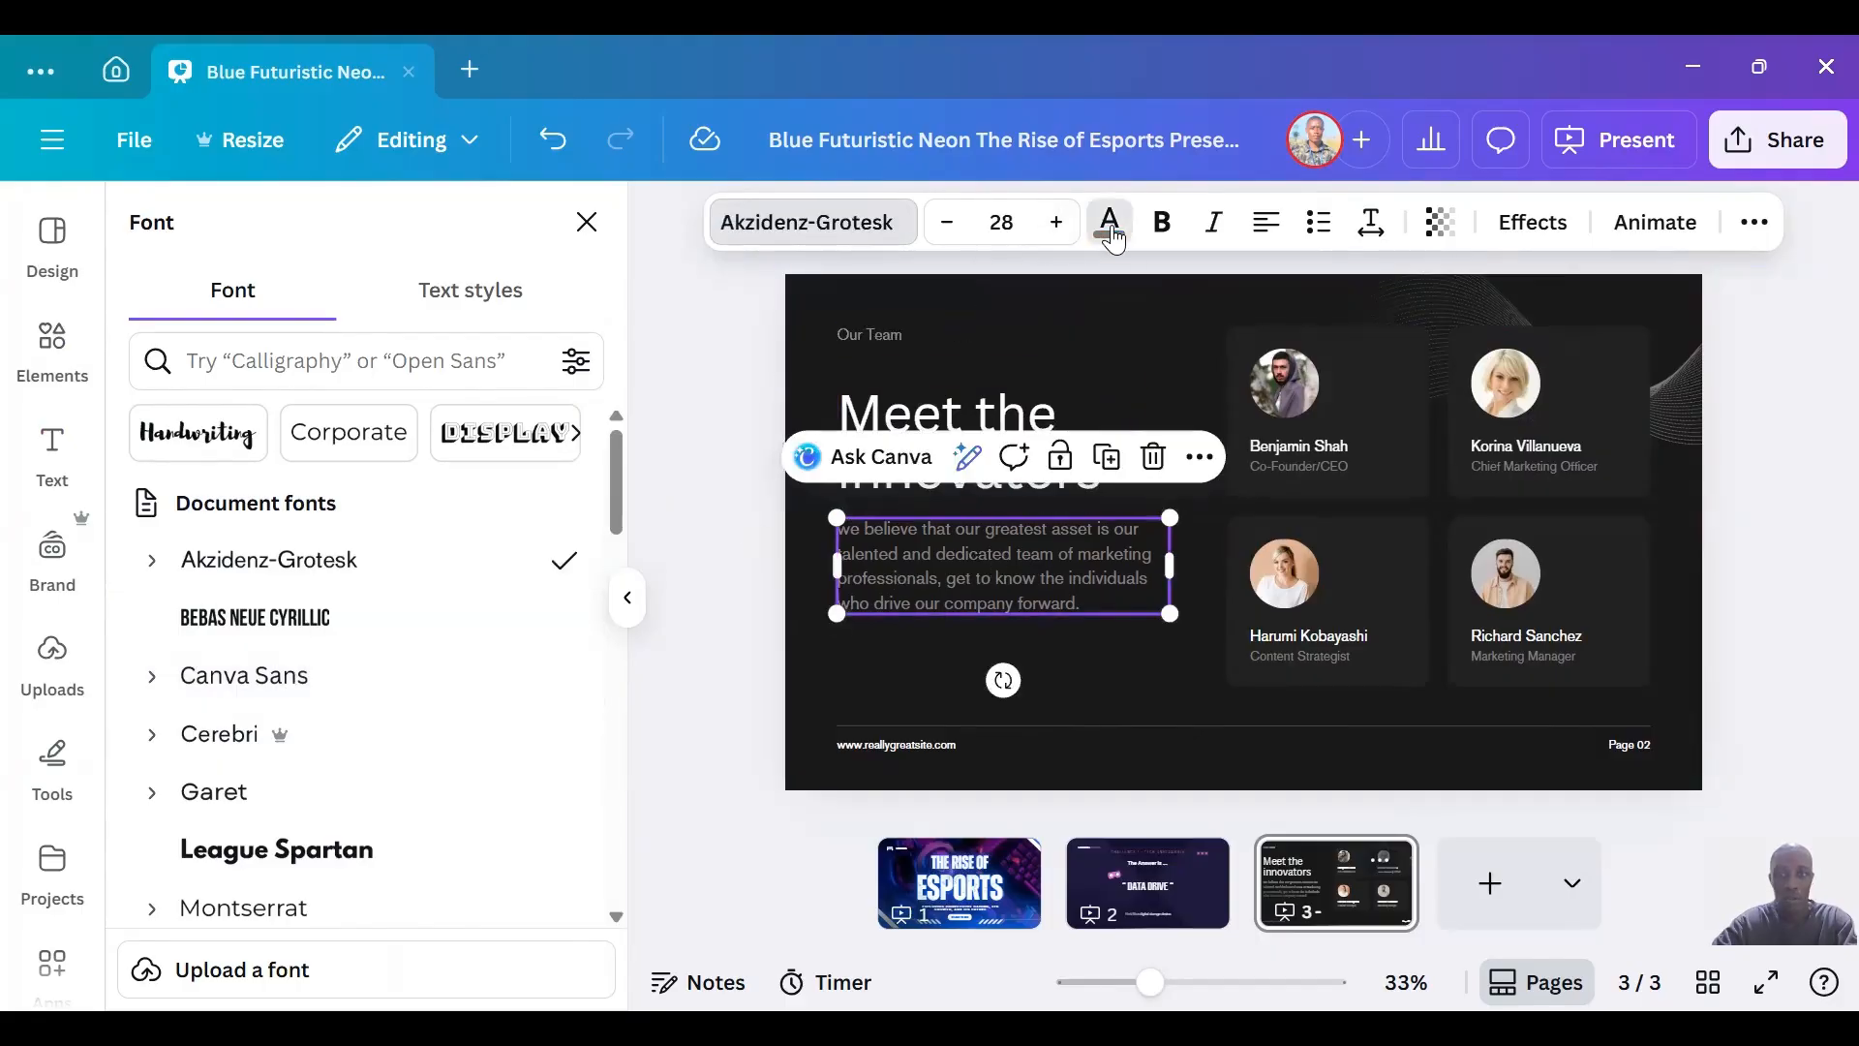
left_click(1109, 222)
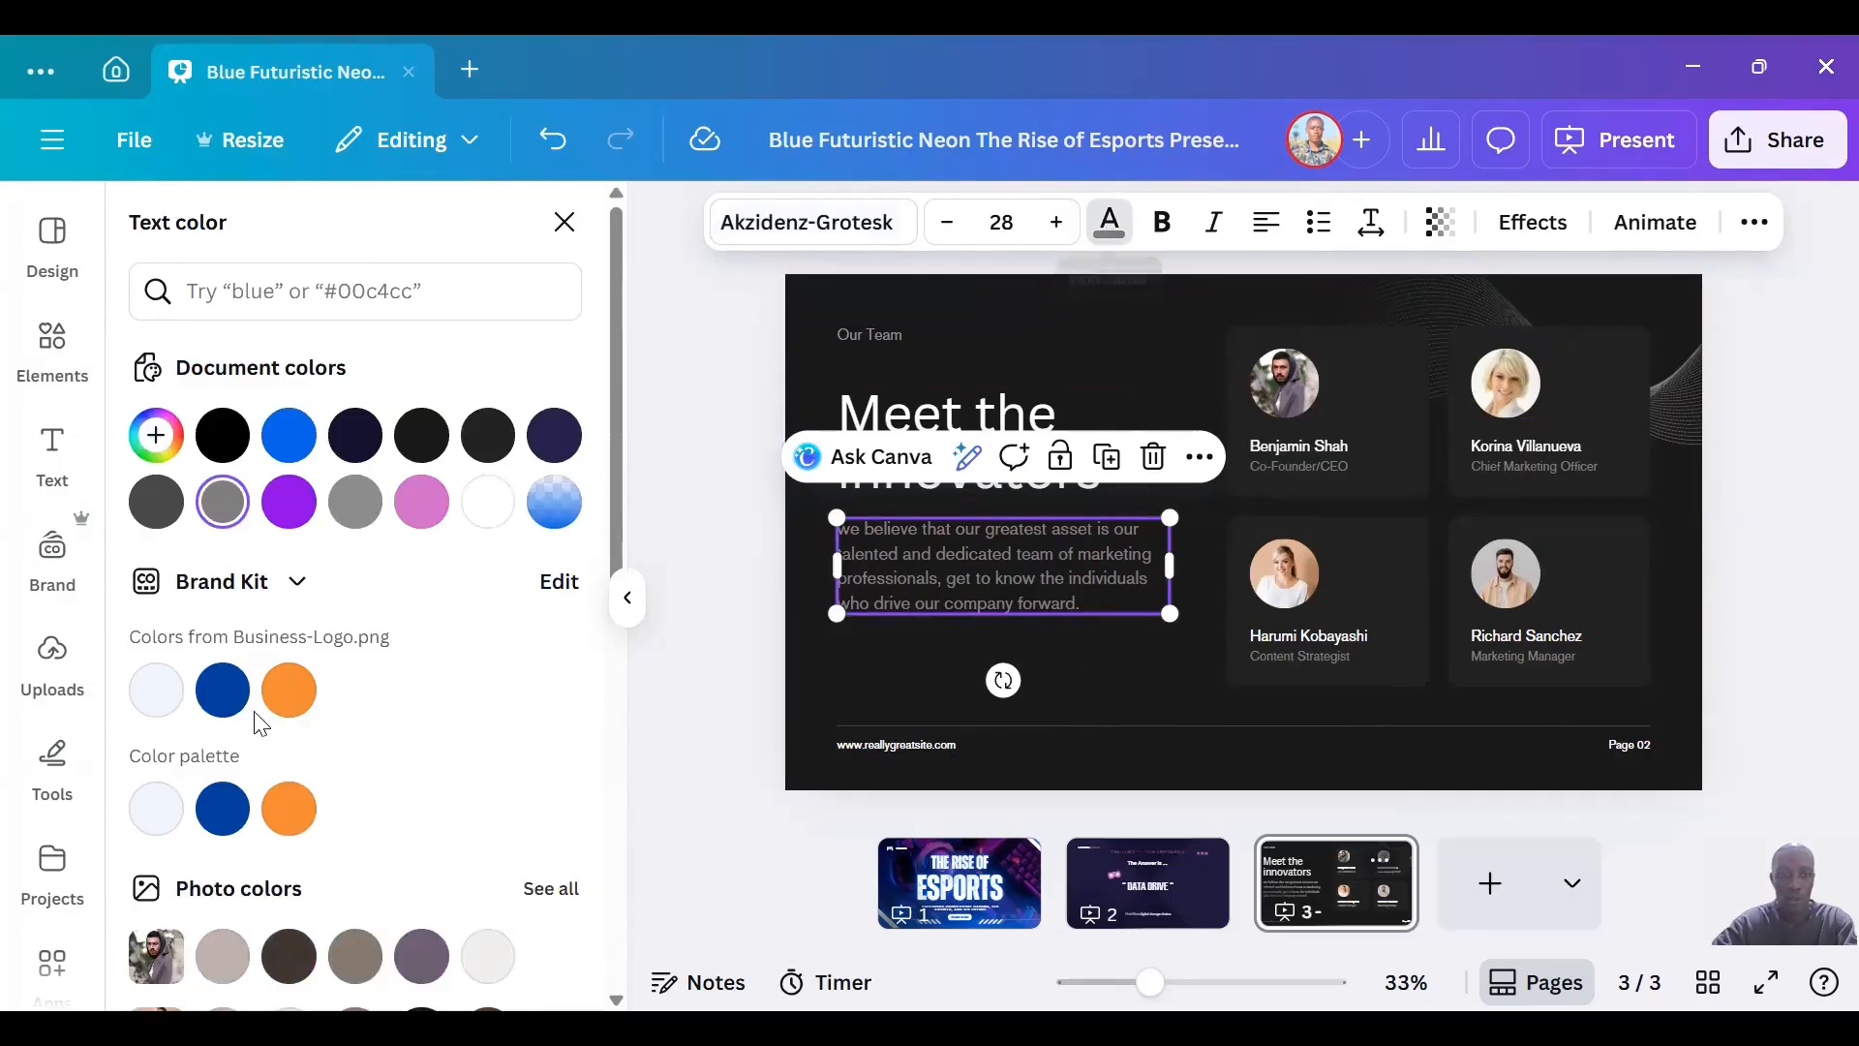
left_click(489, 505)
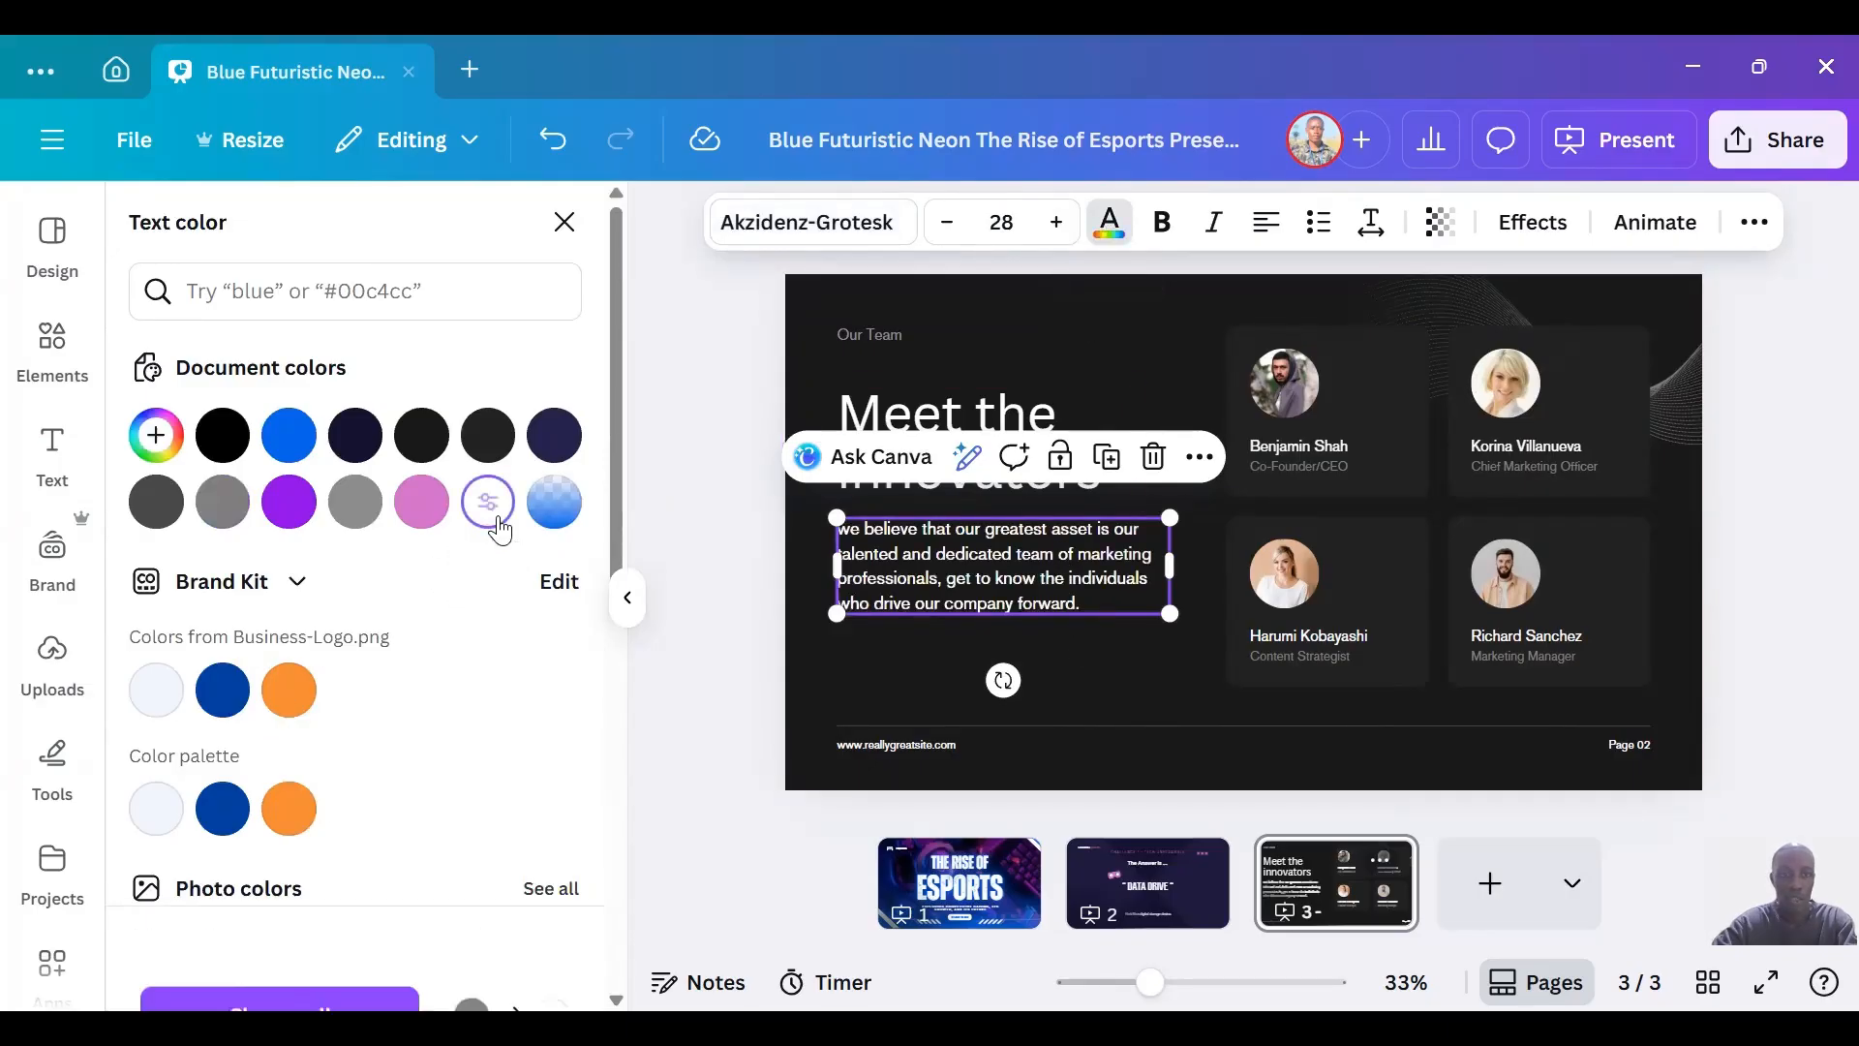
left_click(1082, 648)
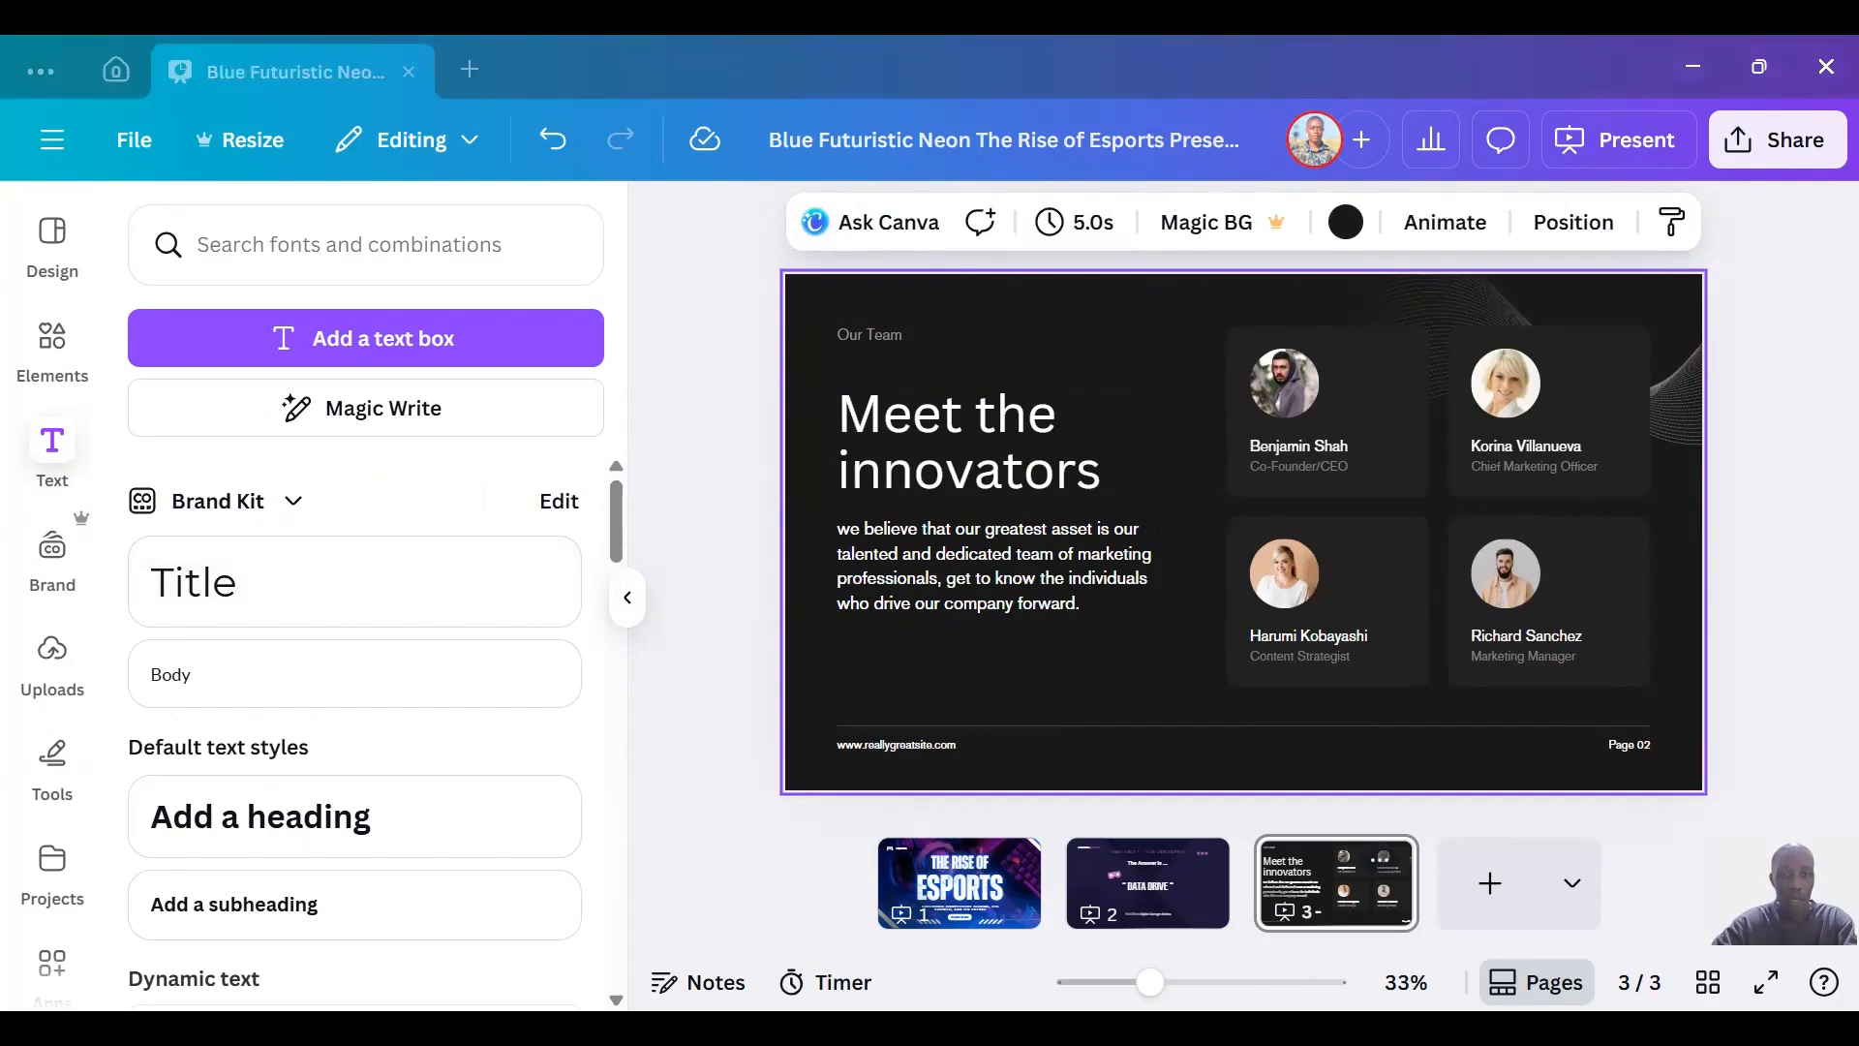
Look at the Brand Kit assets and the uploaded files.
left_click(51, 560)
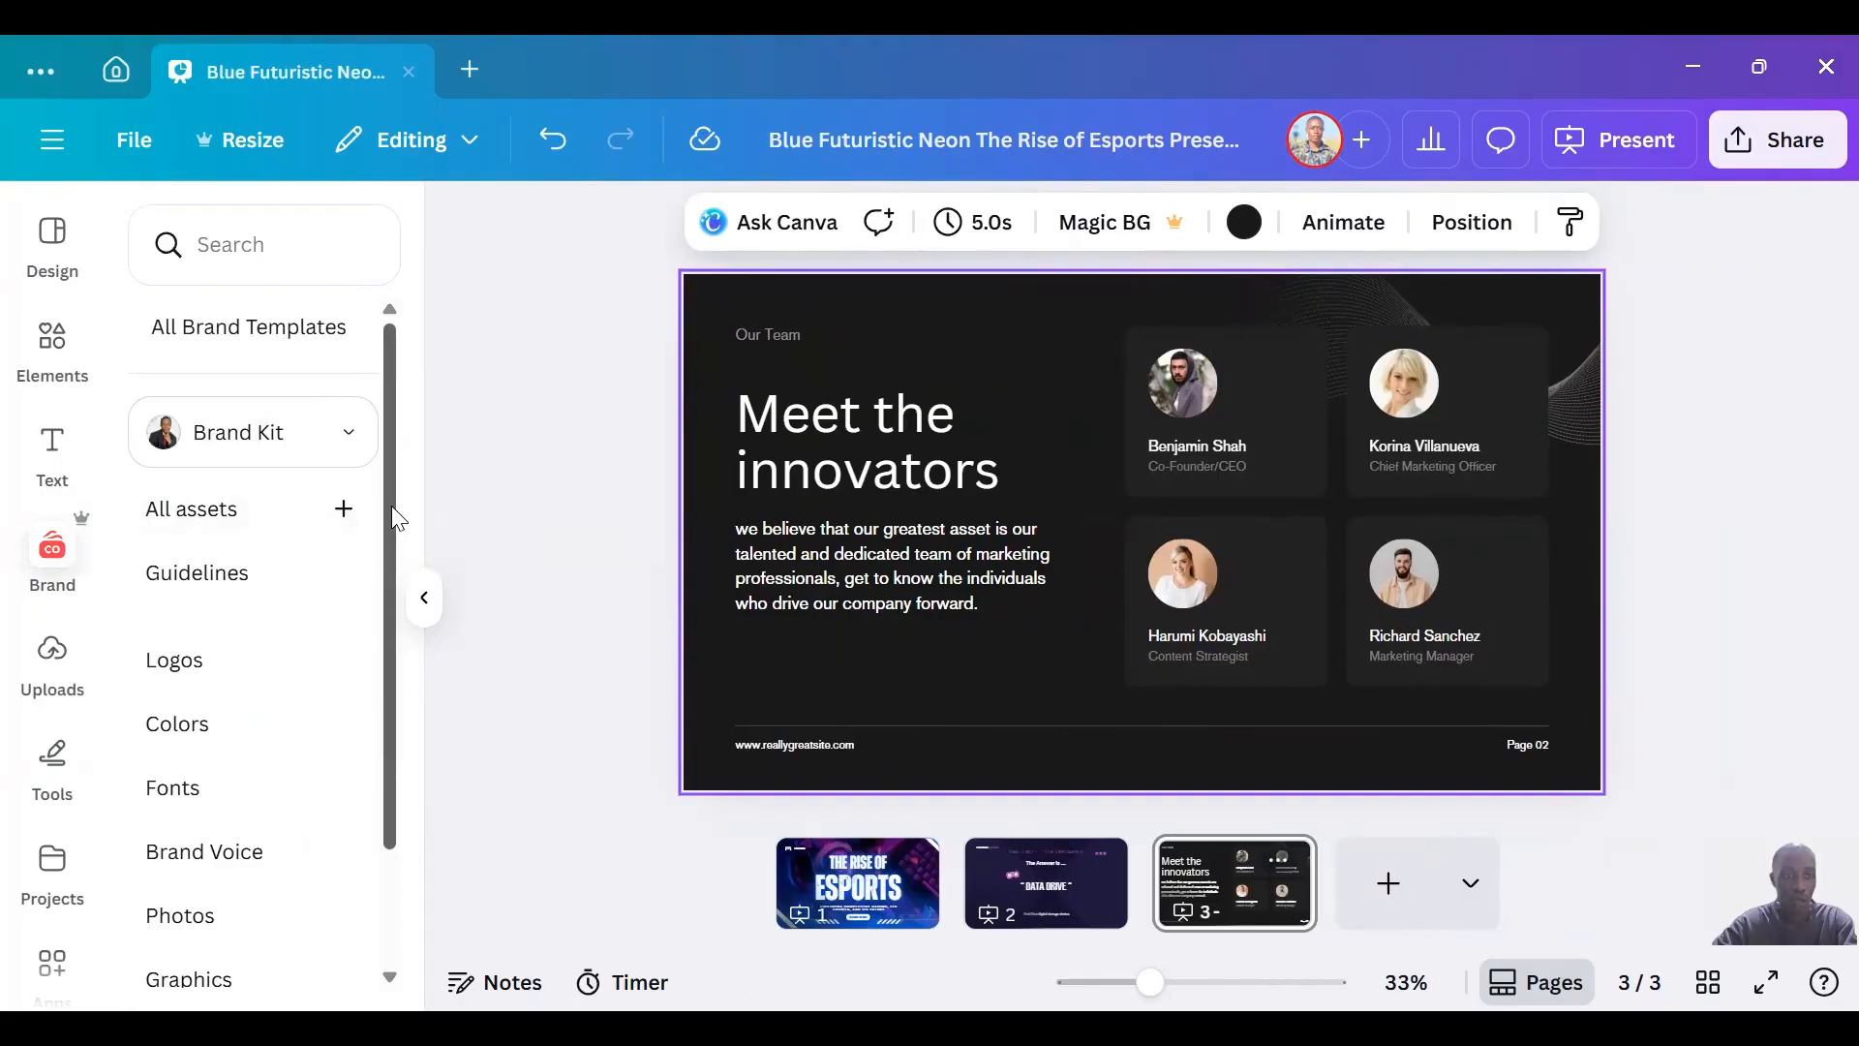
left_click(52, 659)
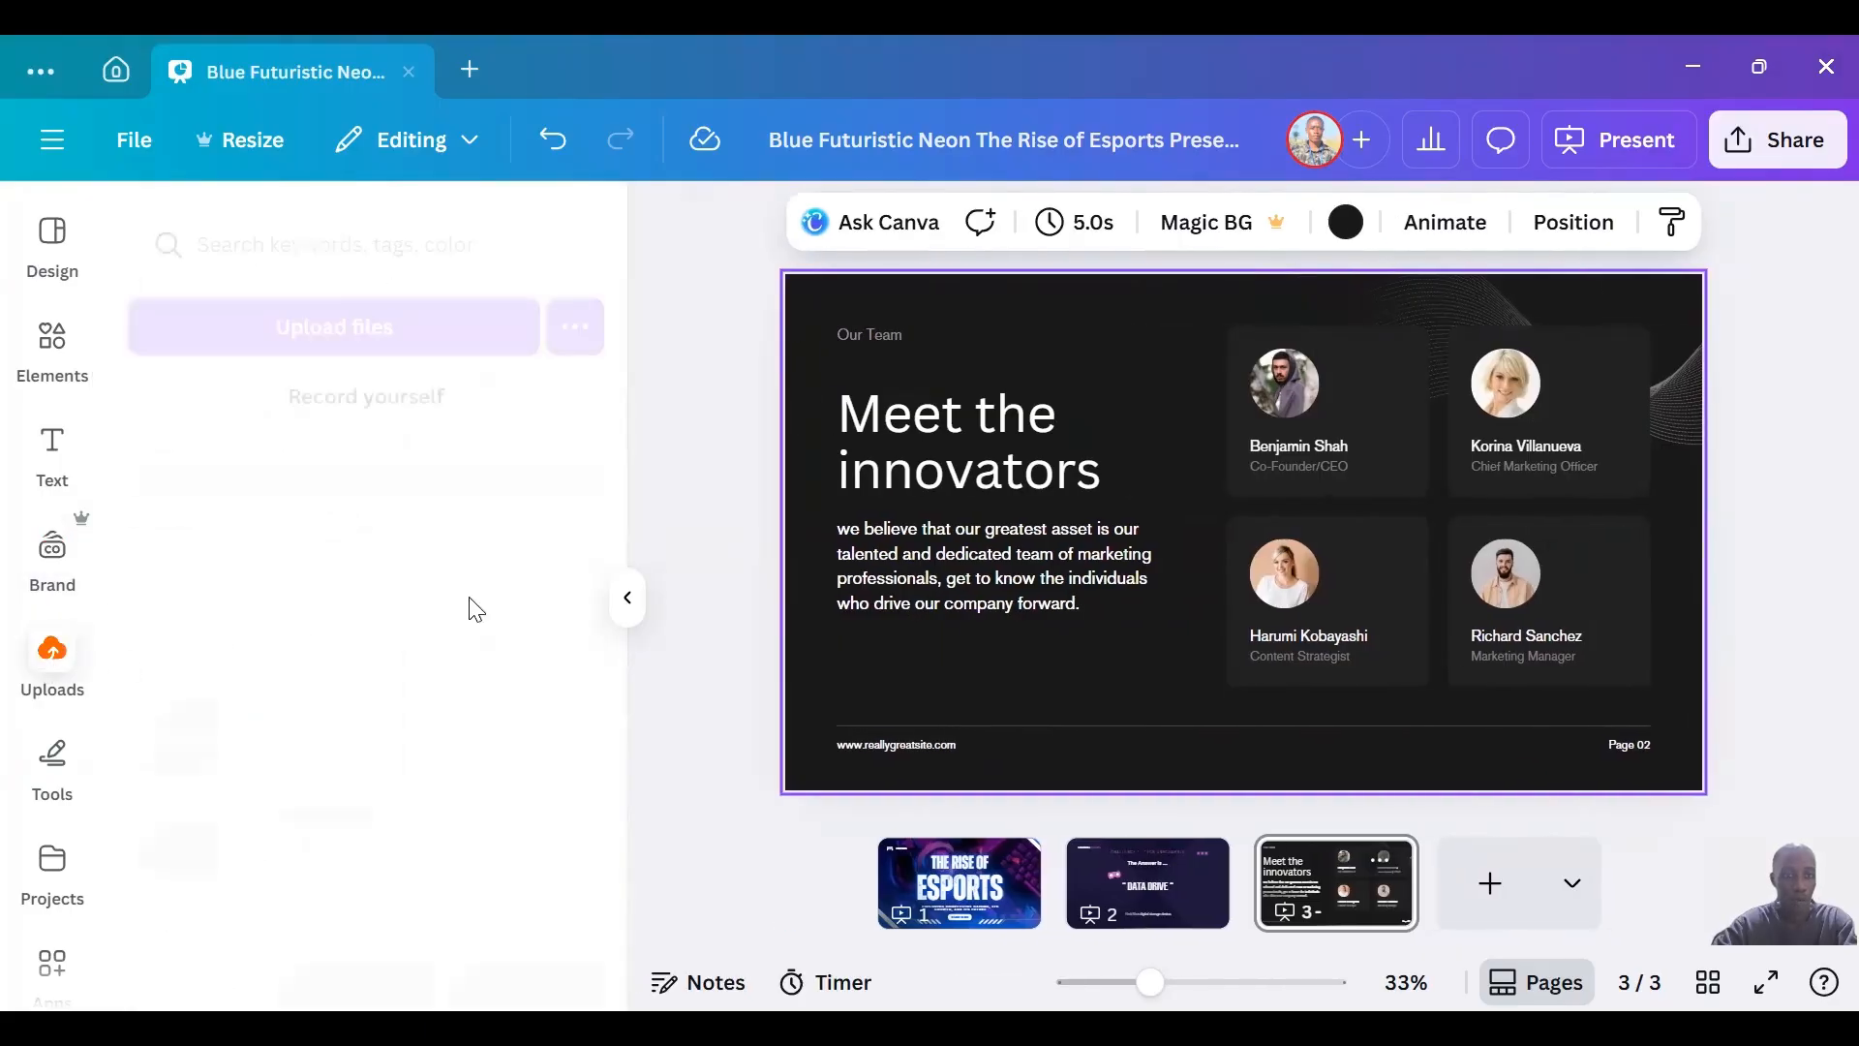
Draw a red freehand loop over the heading and paragraph with the marker, and erase it again.
left_click(70, 749)
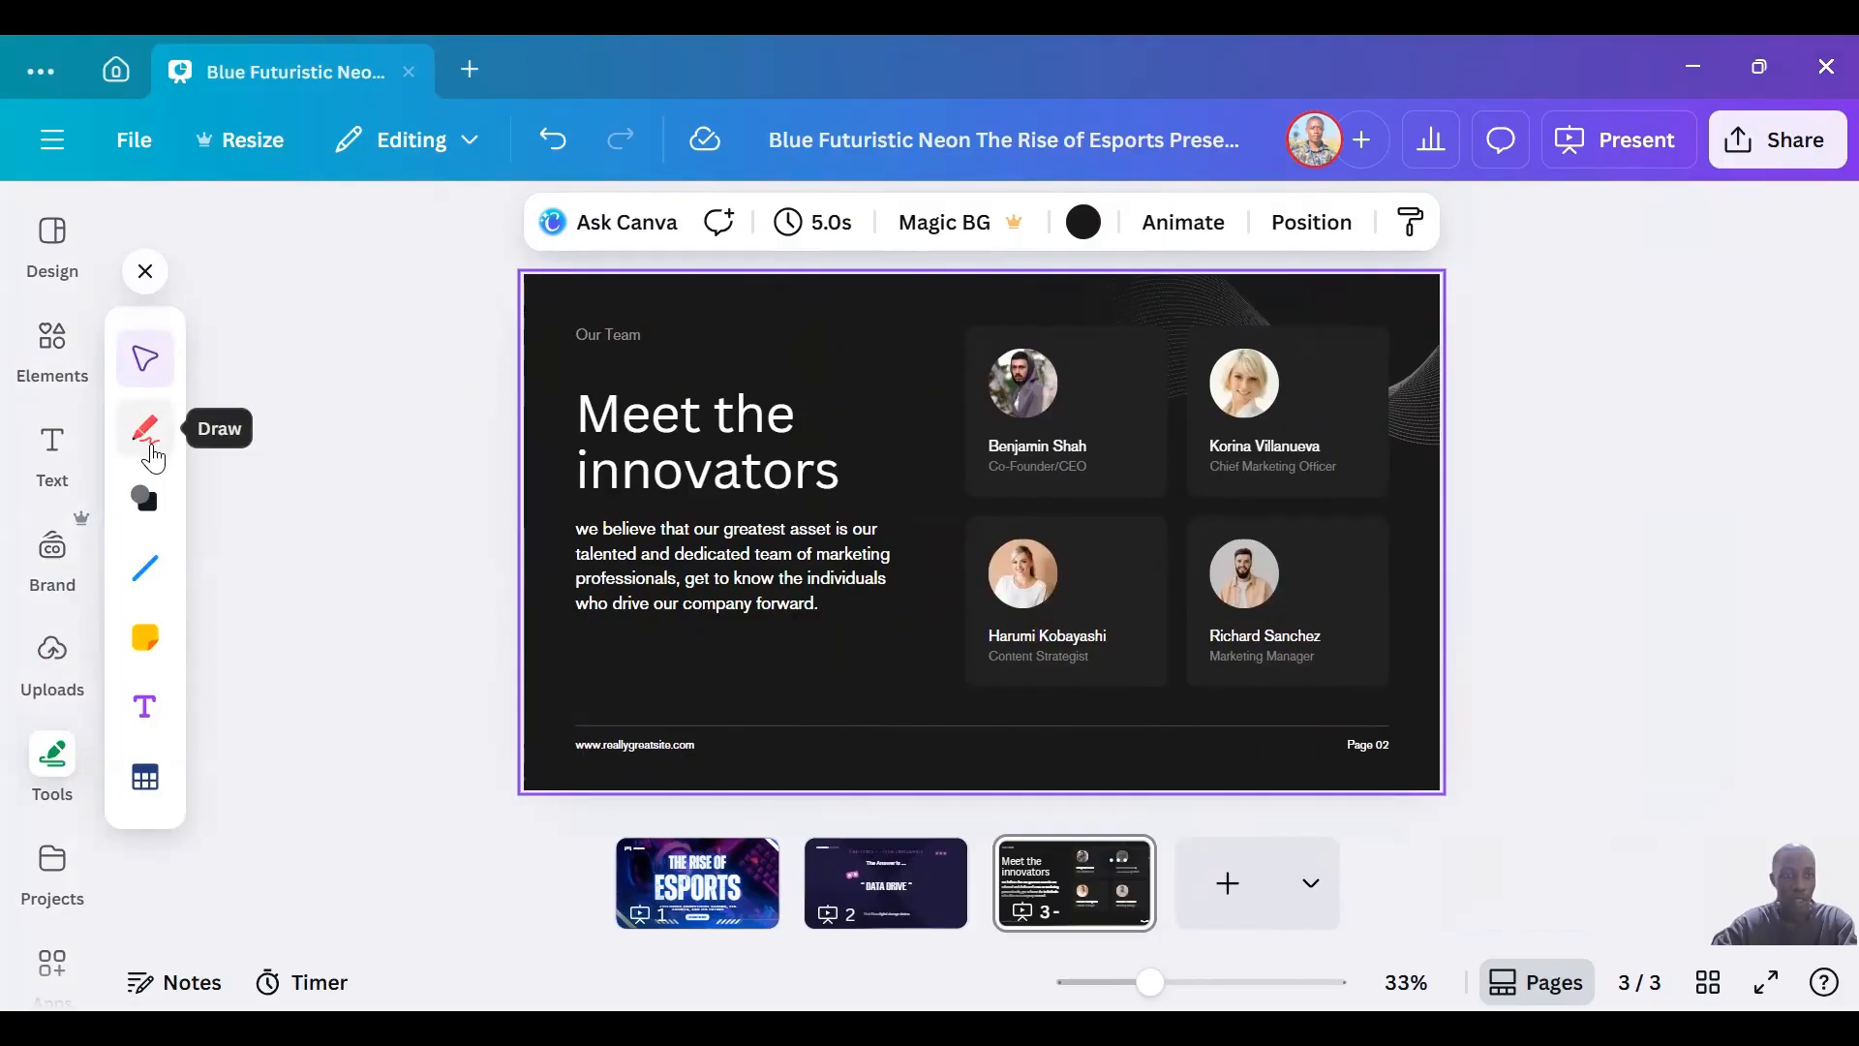
left_click(152, 451)
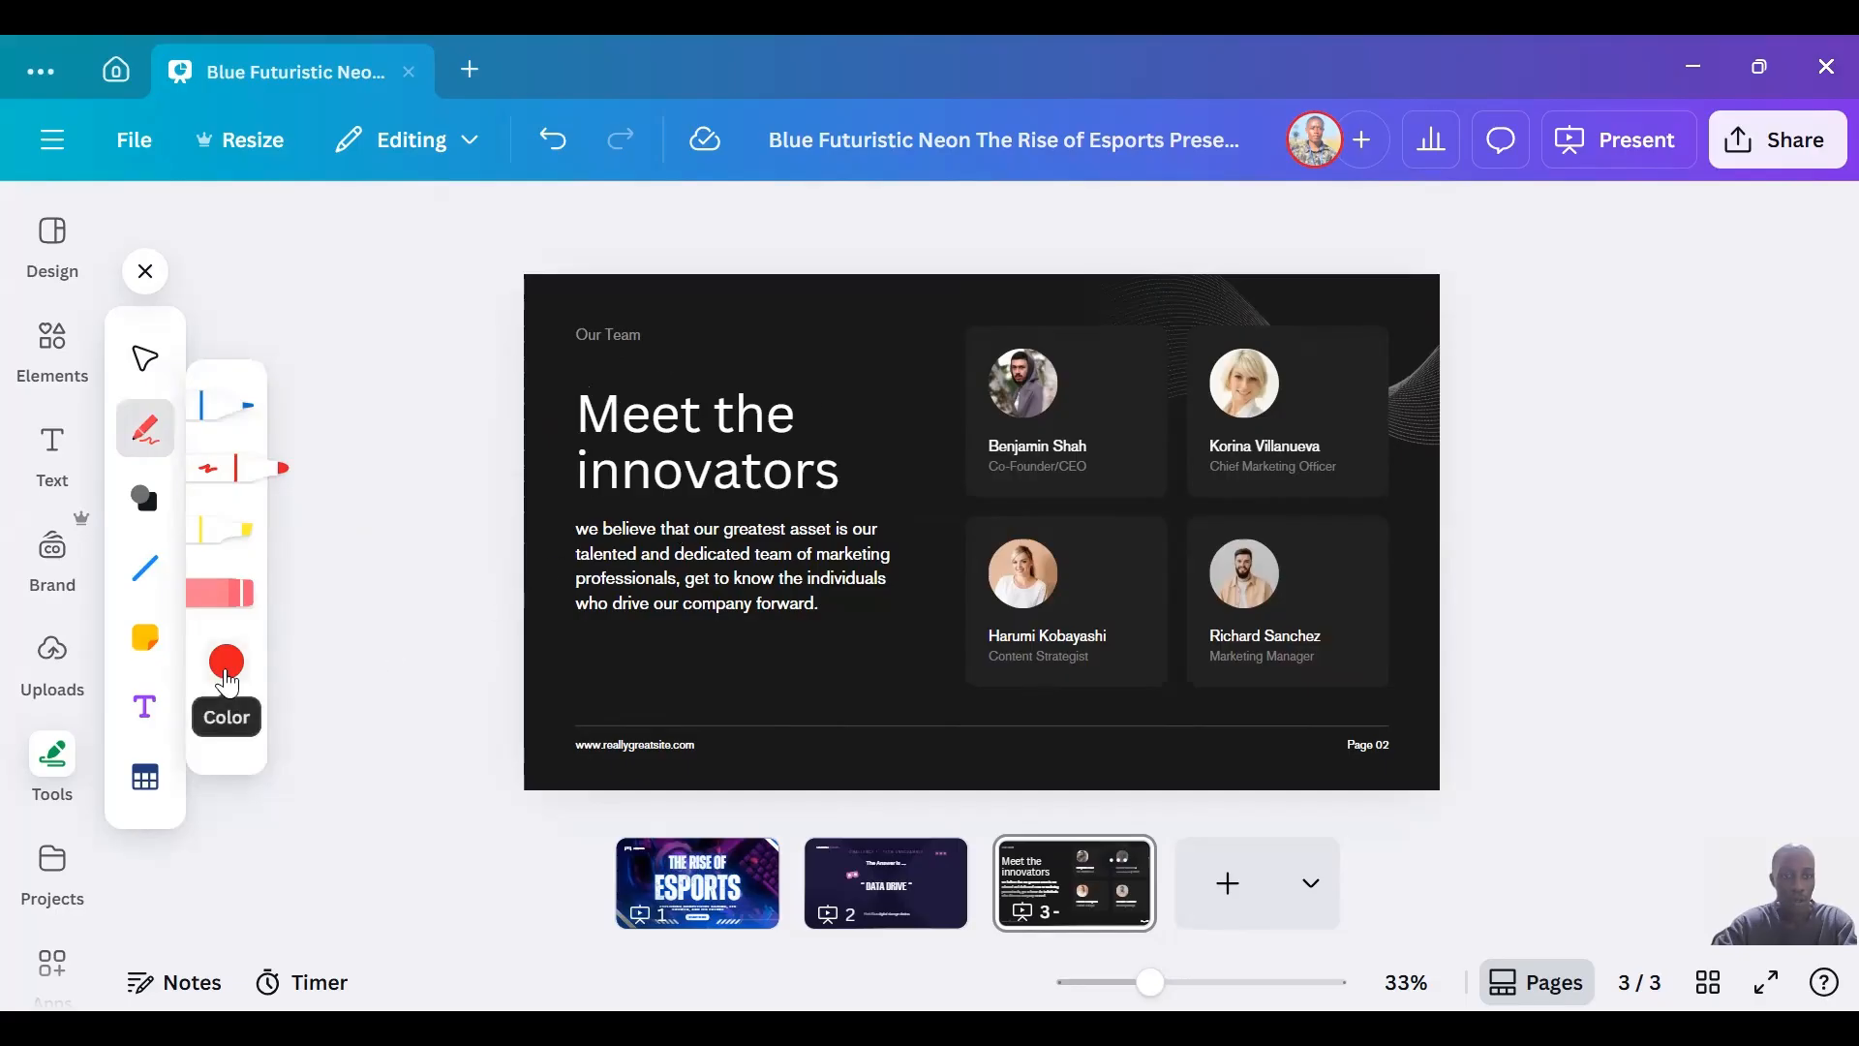
mouse_move(914, 636)
left_mouse_down()
mouse_move(715, 588)
mouse_move(618, 515)
mouse_move(615, 439)
mouse_move(757, 385)
mouse_move(872, 536)
mouse_move(864, 666)
left_mouse_up()
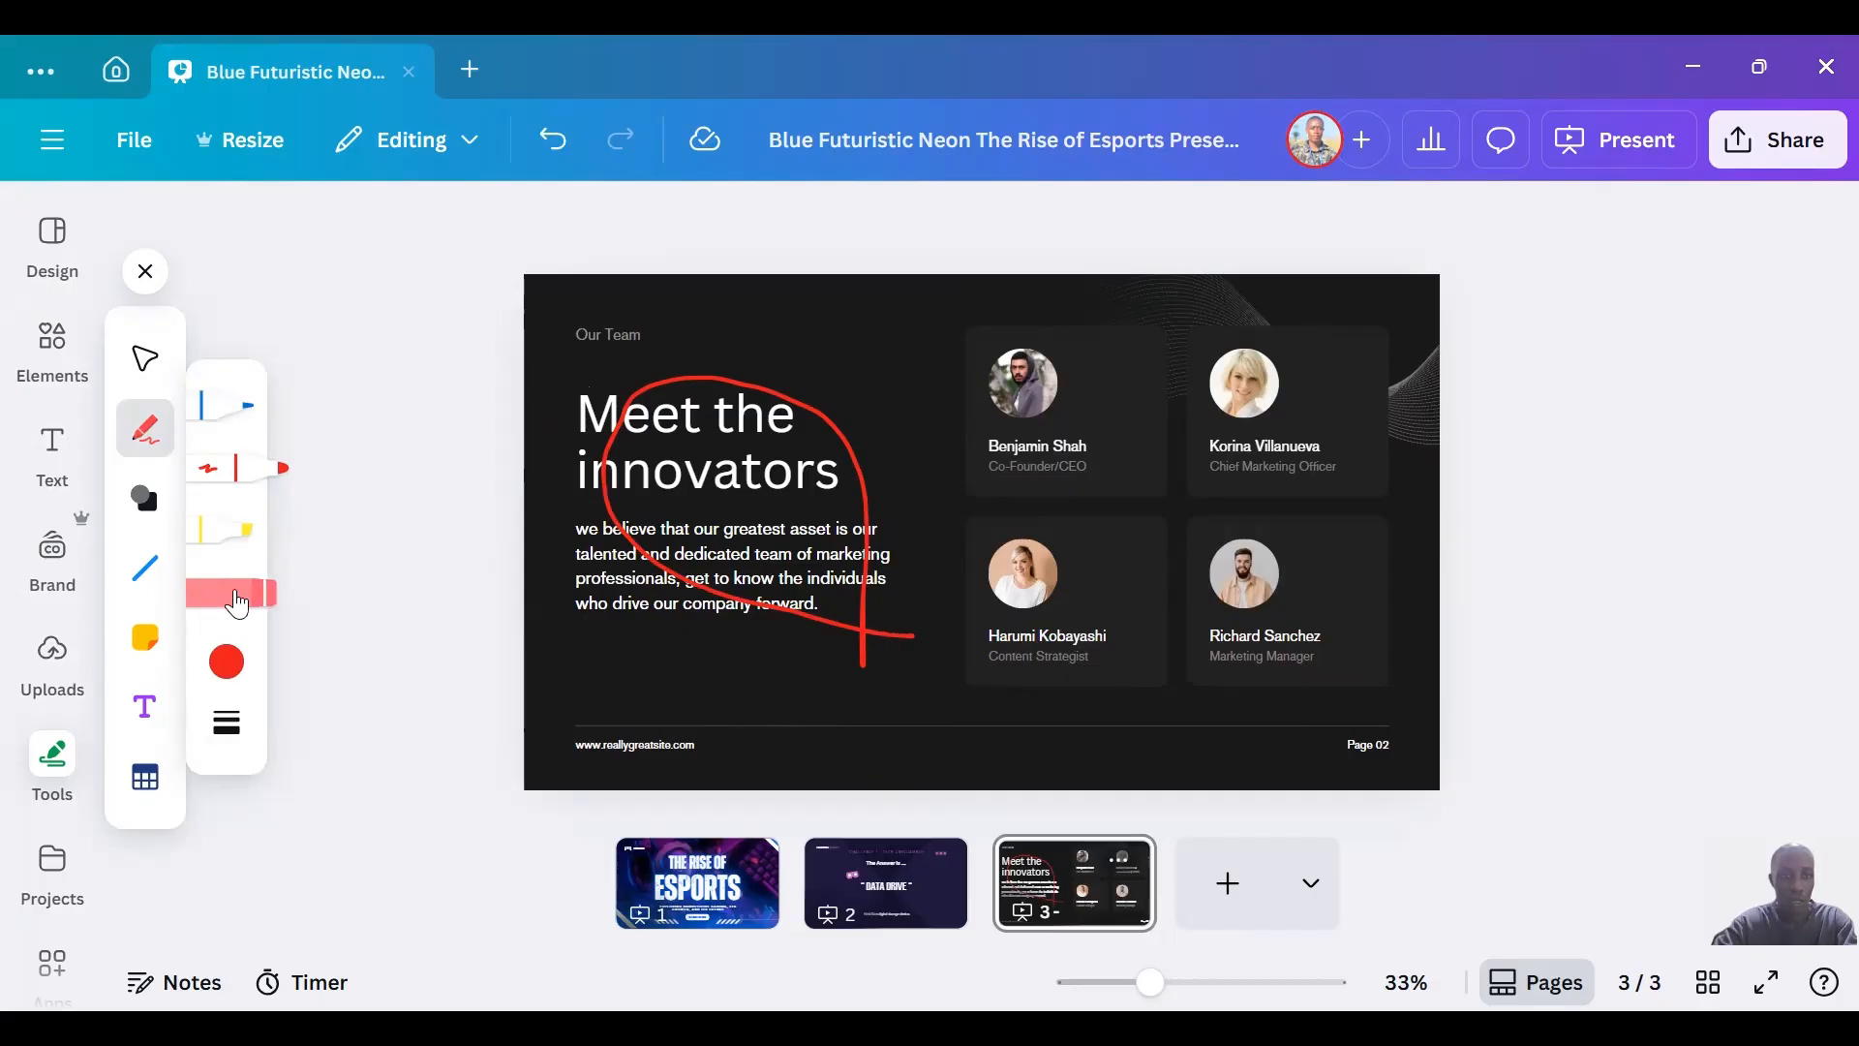
left_click(237, 603)
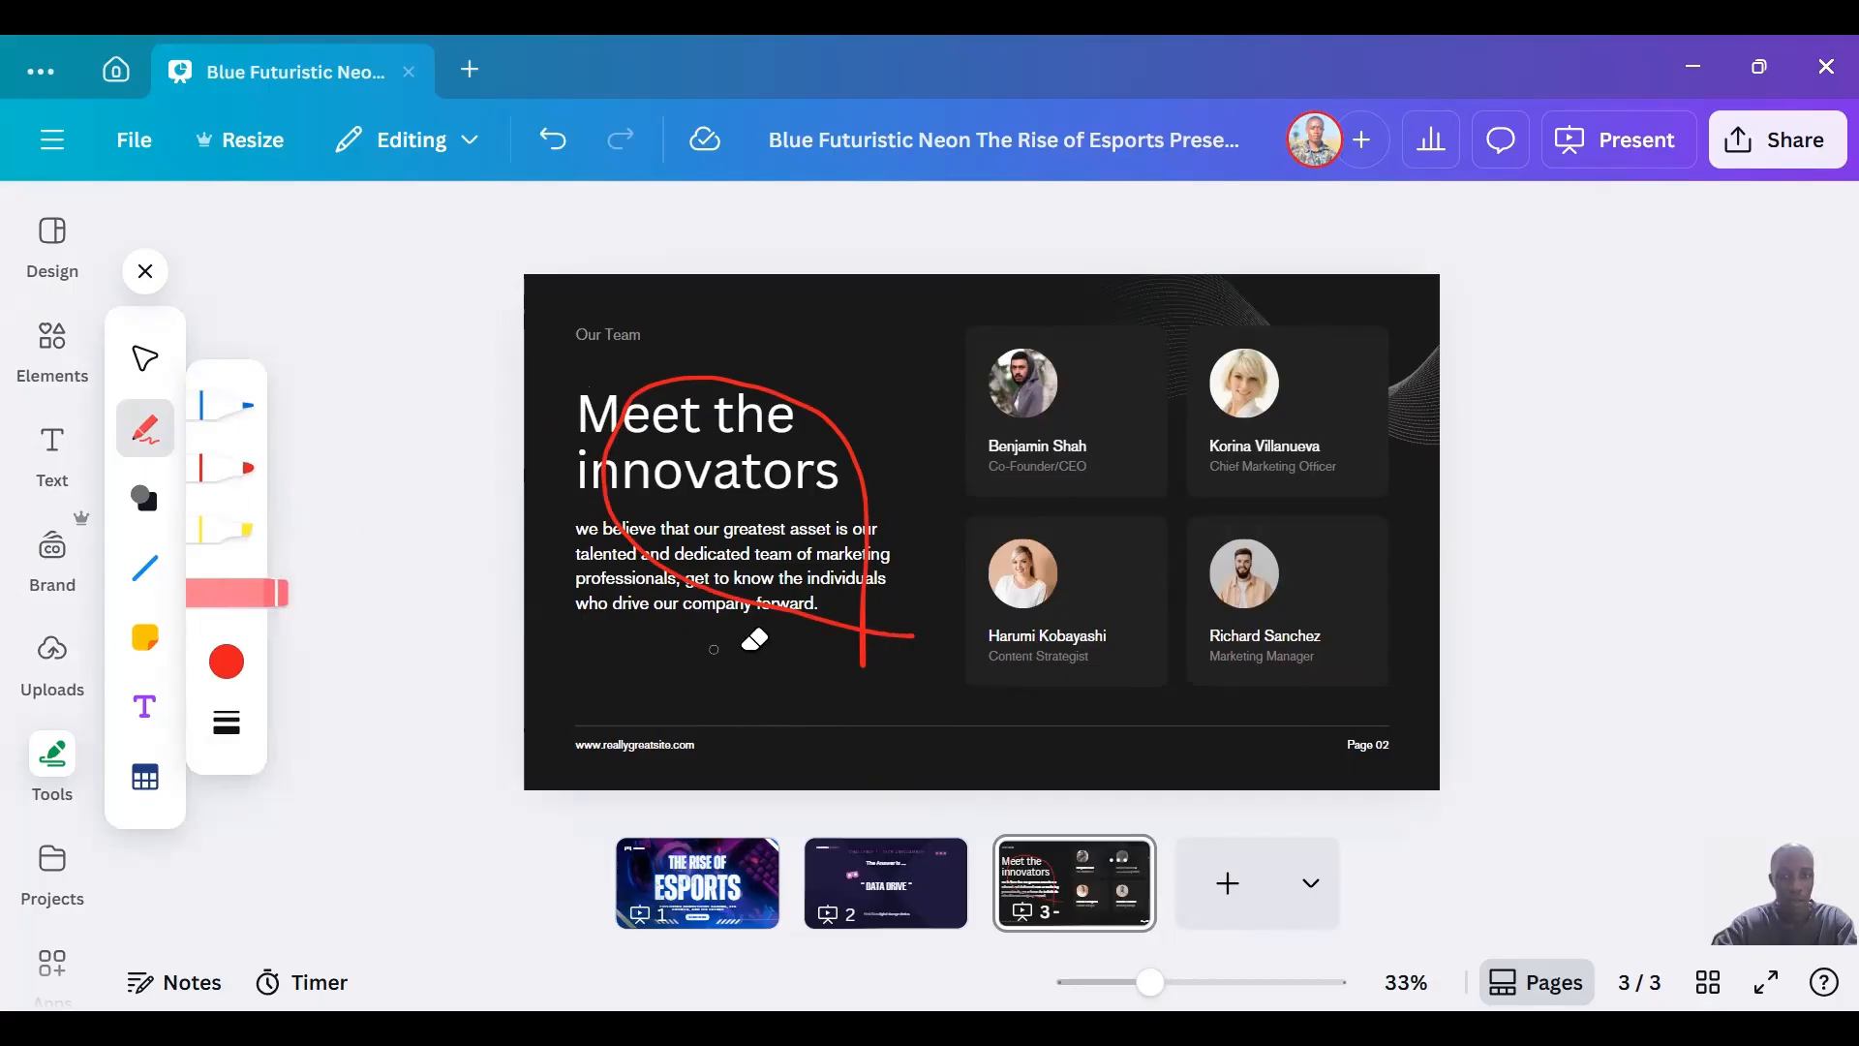
left_click(872, 627)
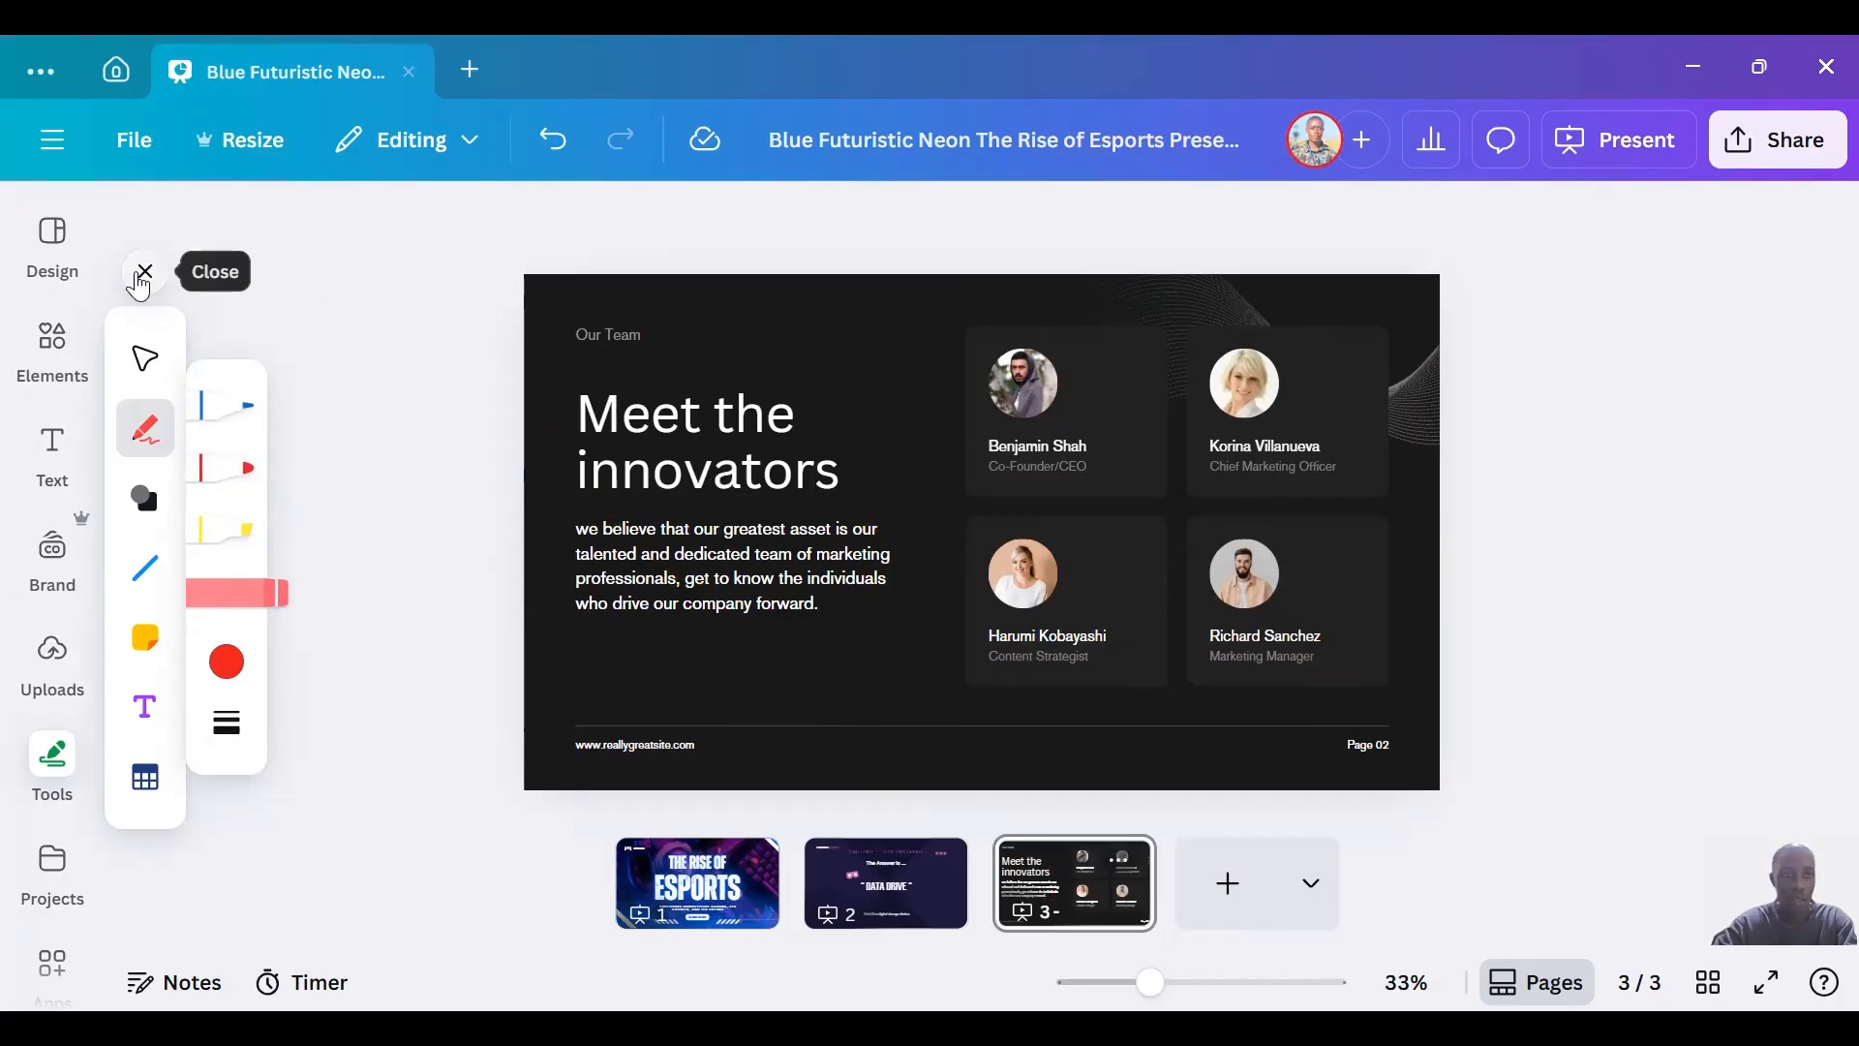
left_click(145, 272)
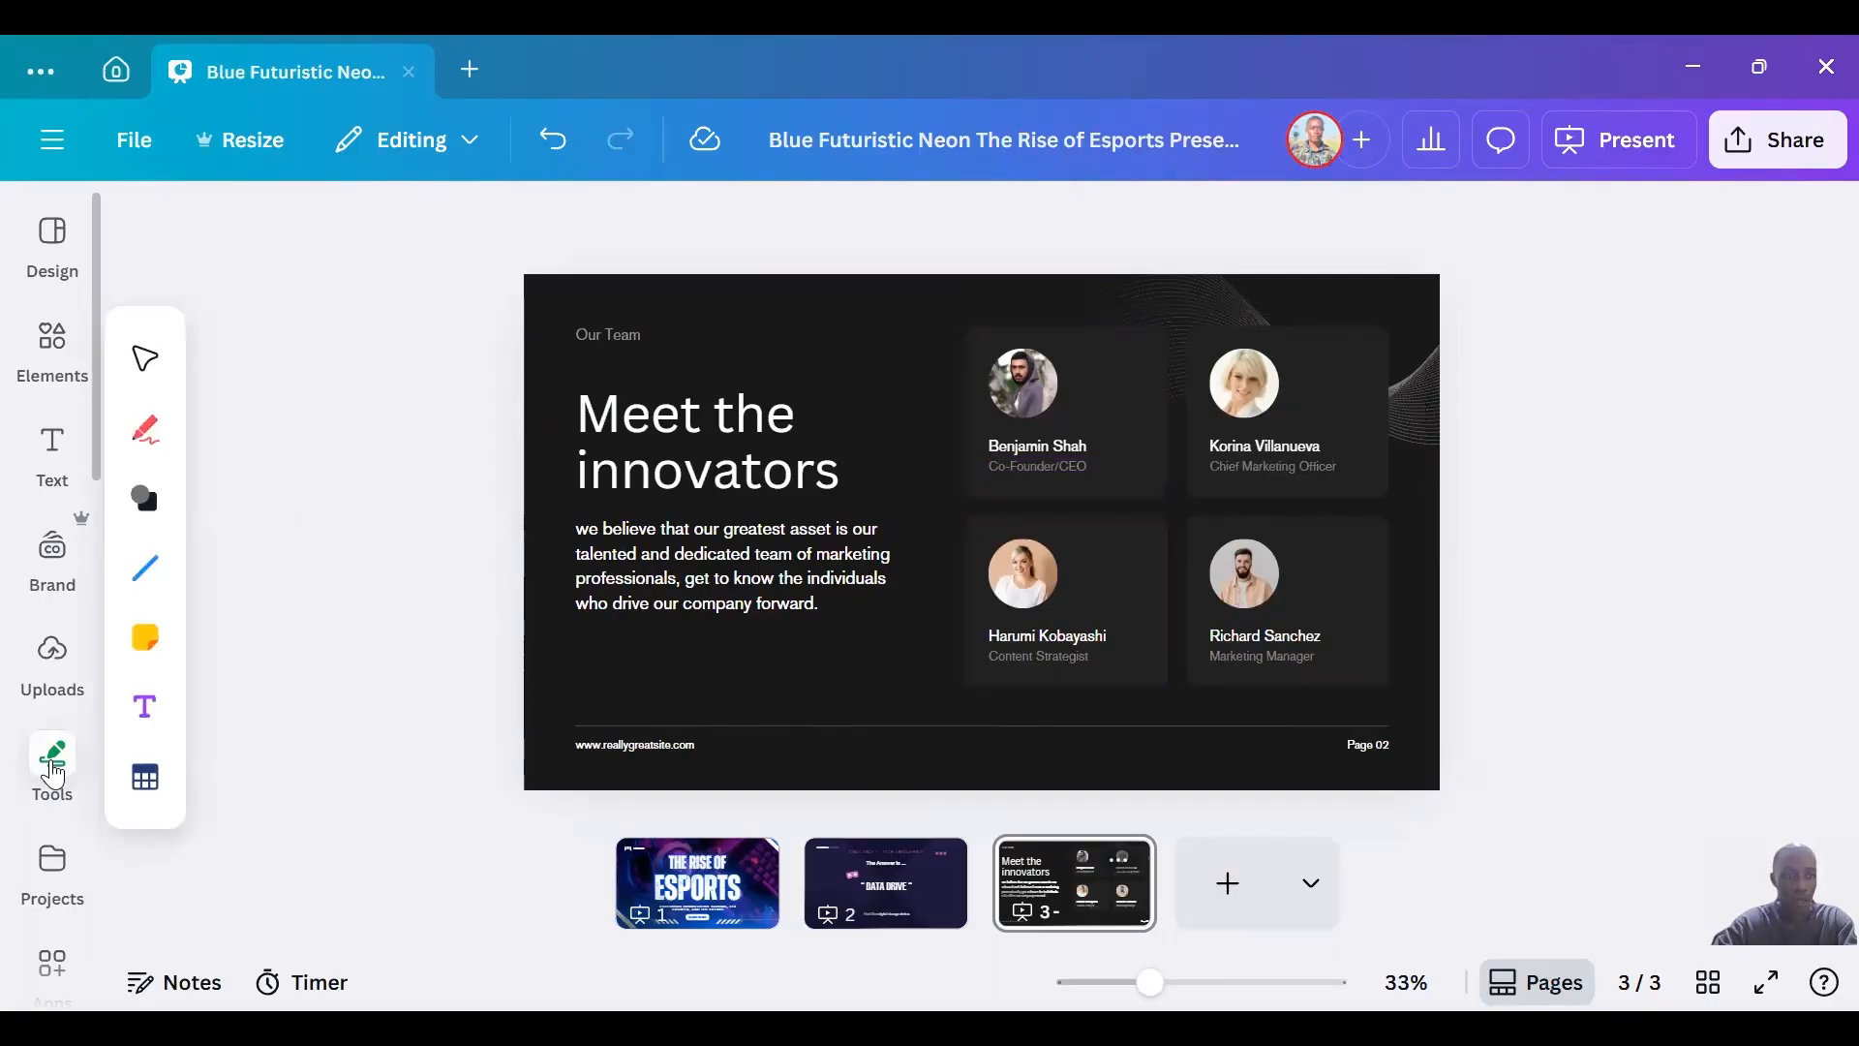
Examine the projects, the apps already in use, the Magic Media image generator and the available backgrounds.
left_click(55, 867)
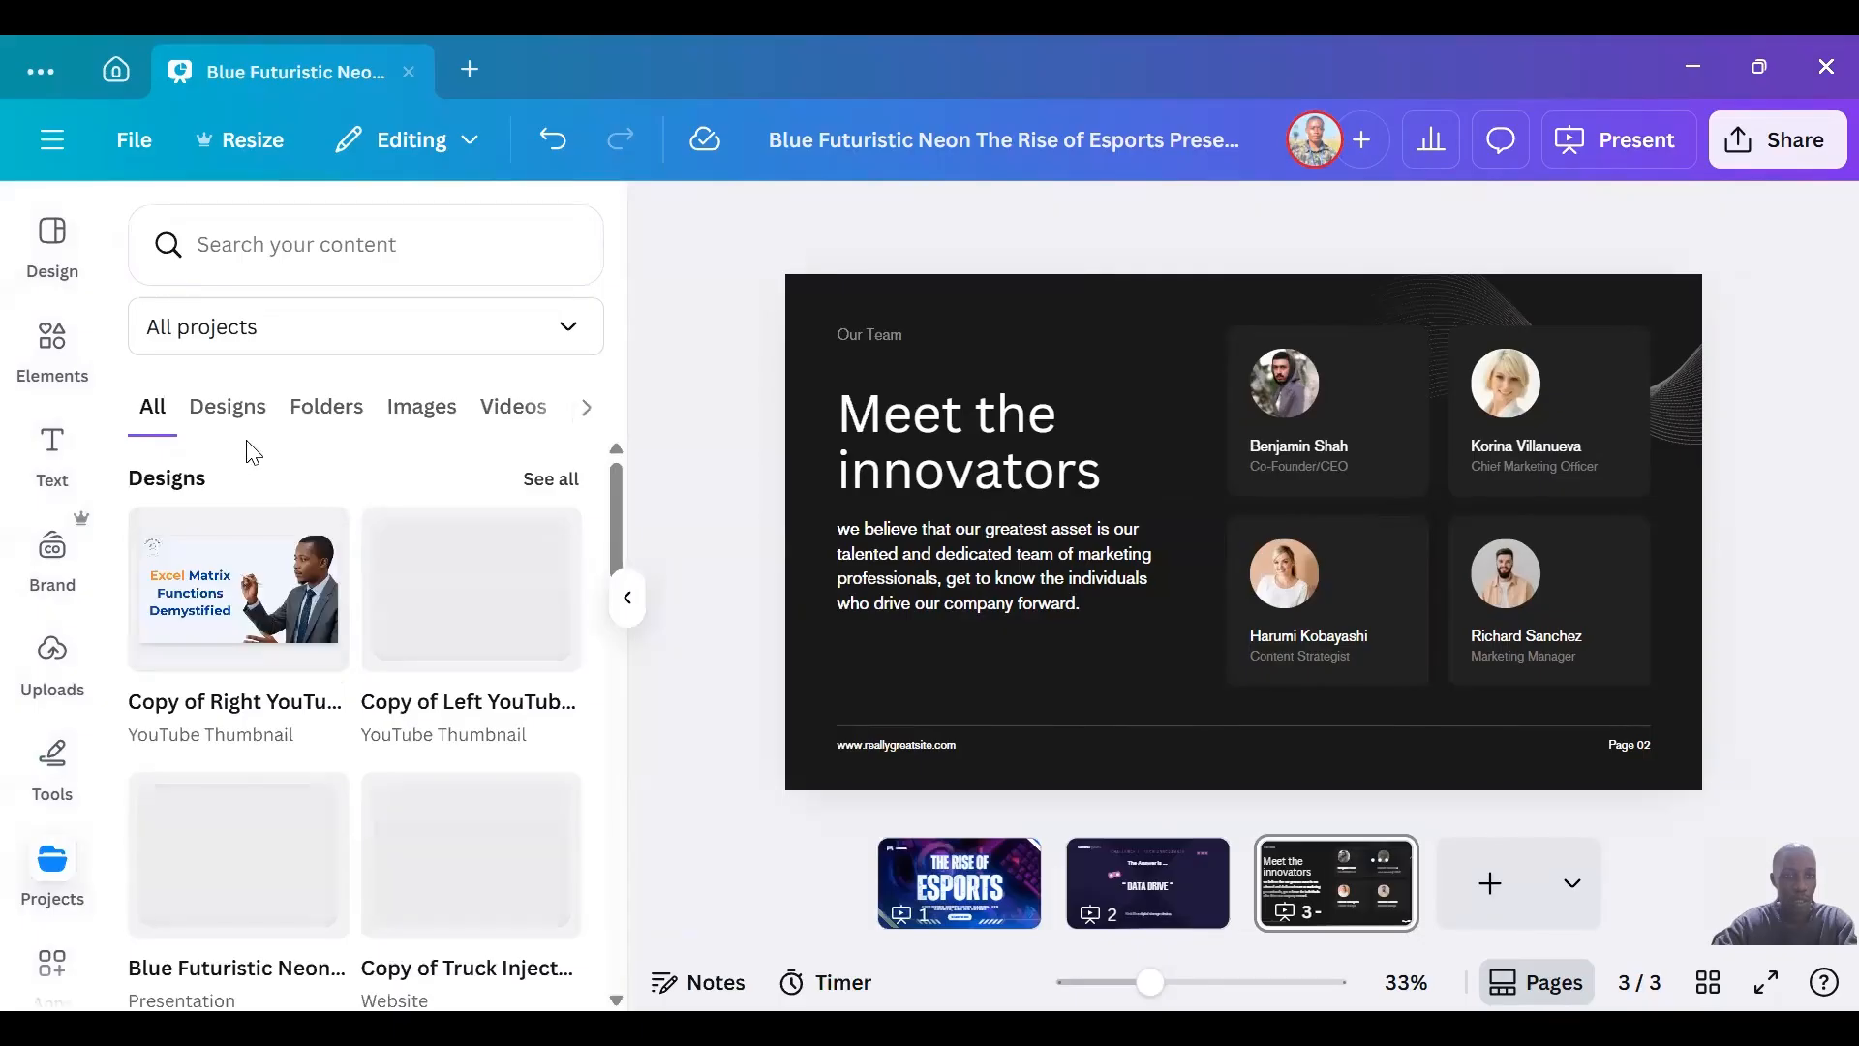
left_click(54, 787)
scroll(58, 678, "down", 3)
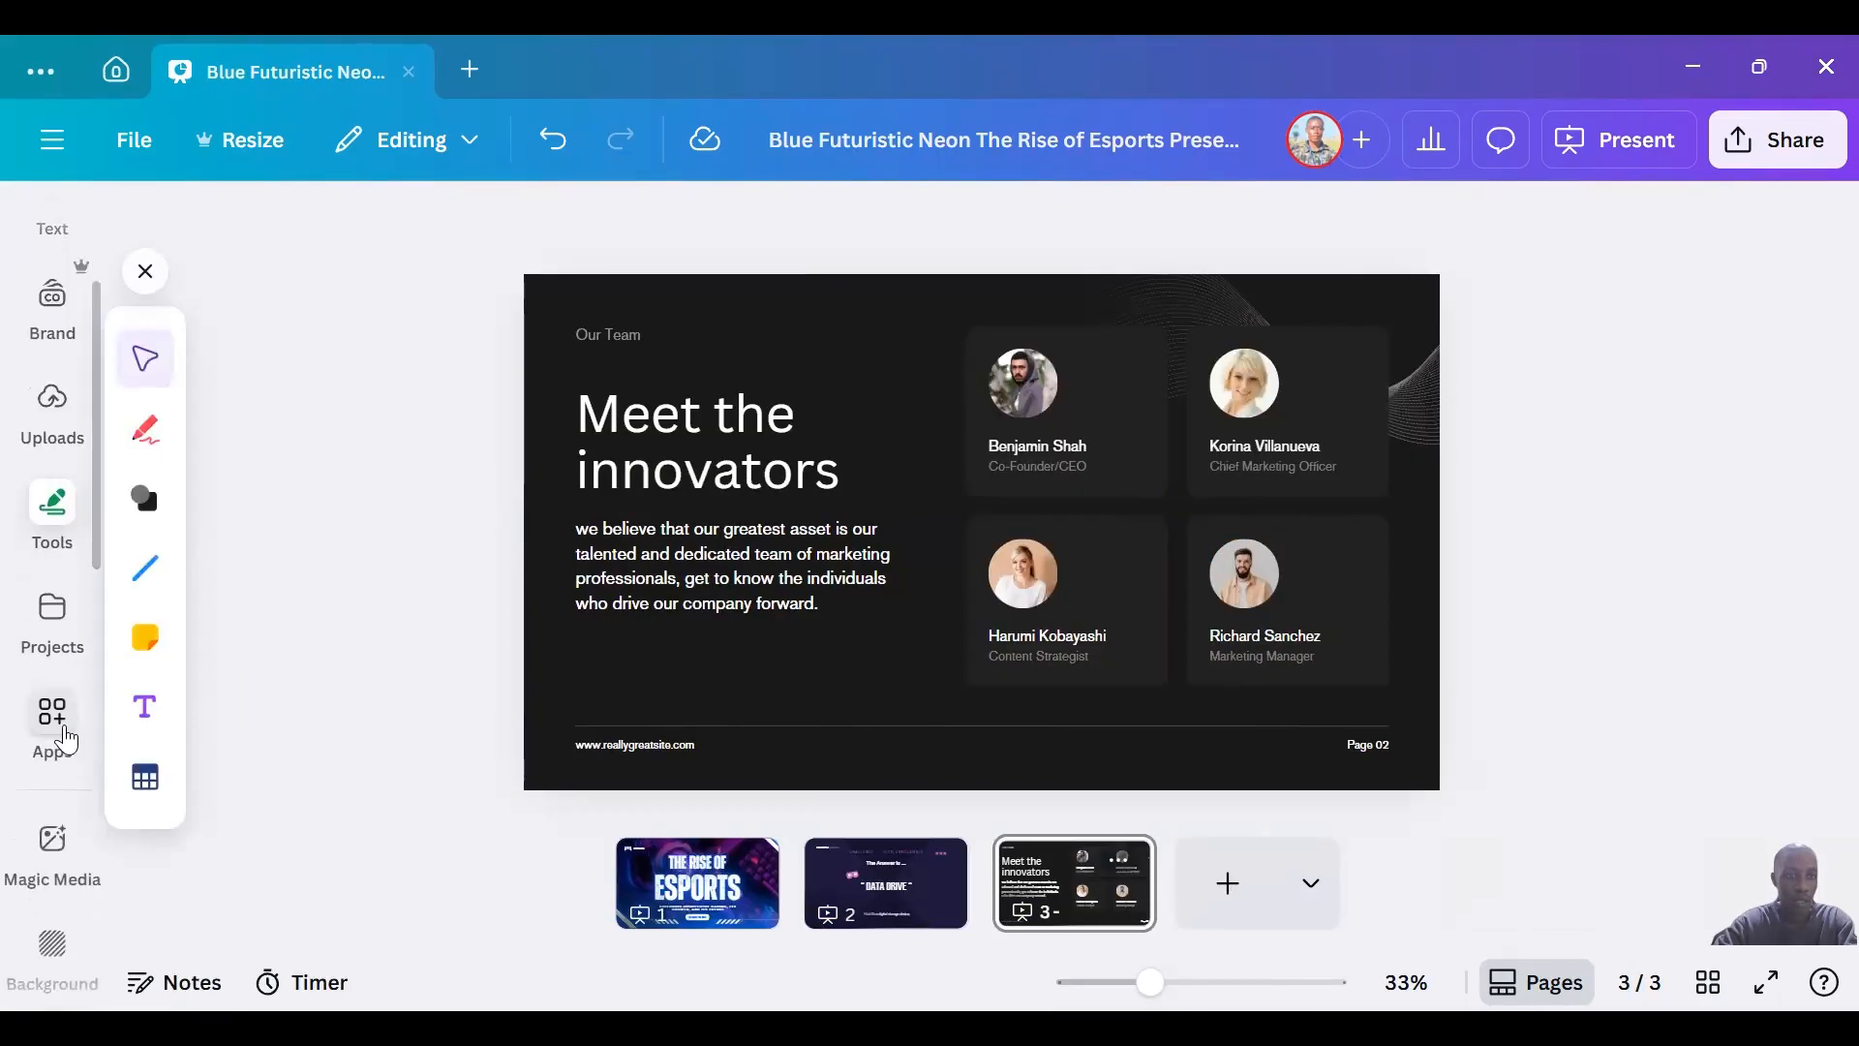
left_click(64, 739)
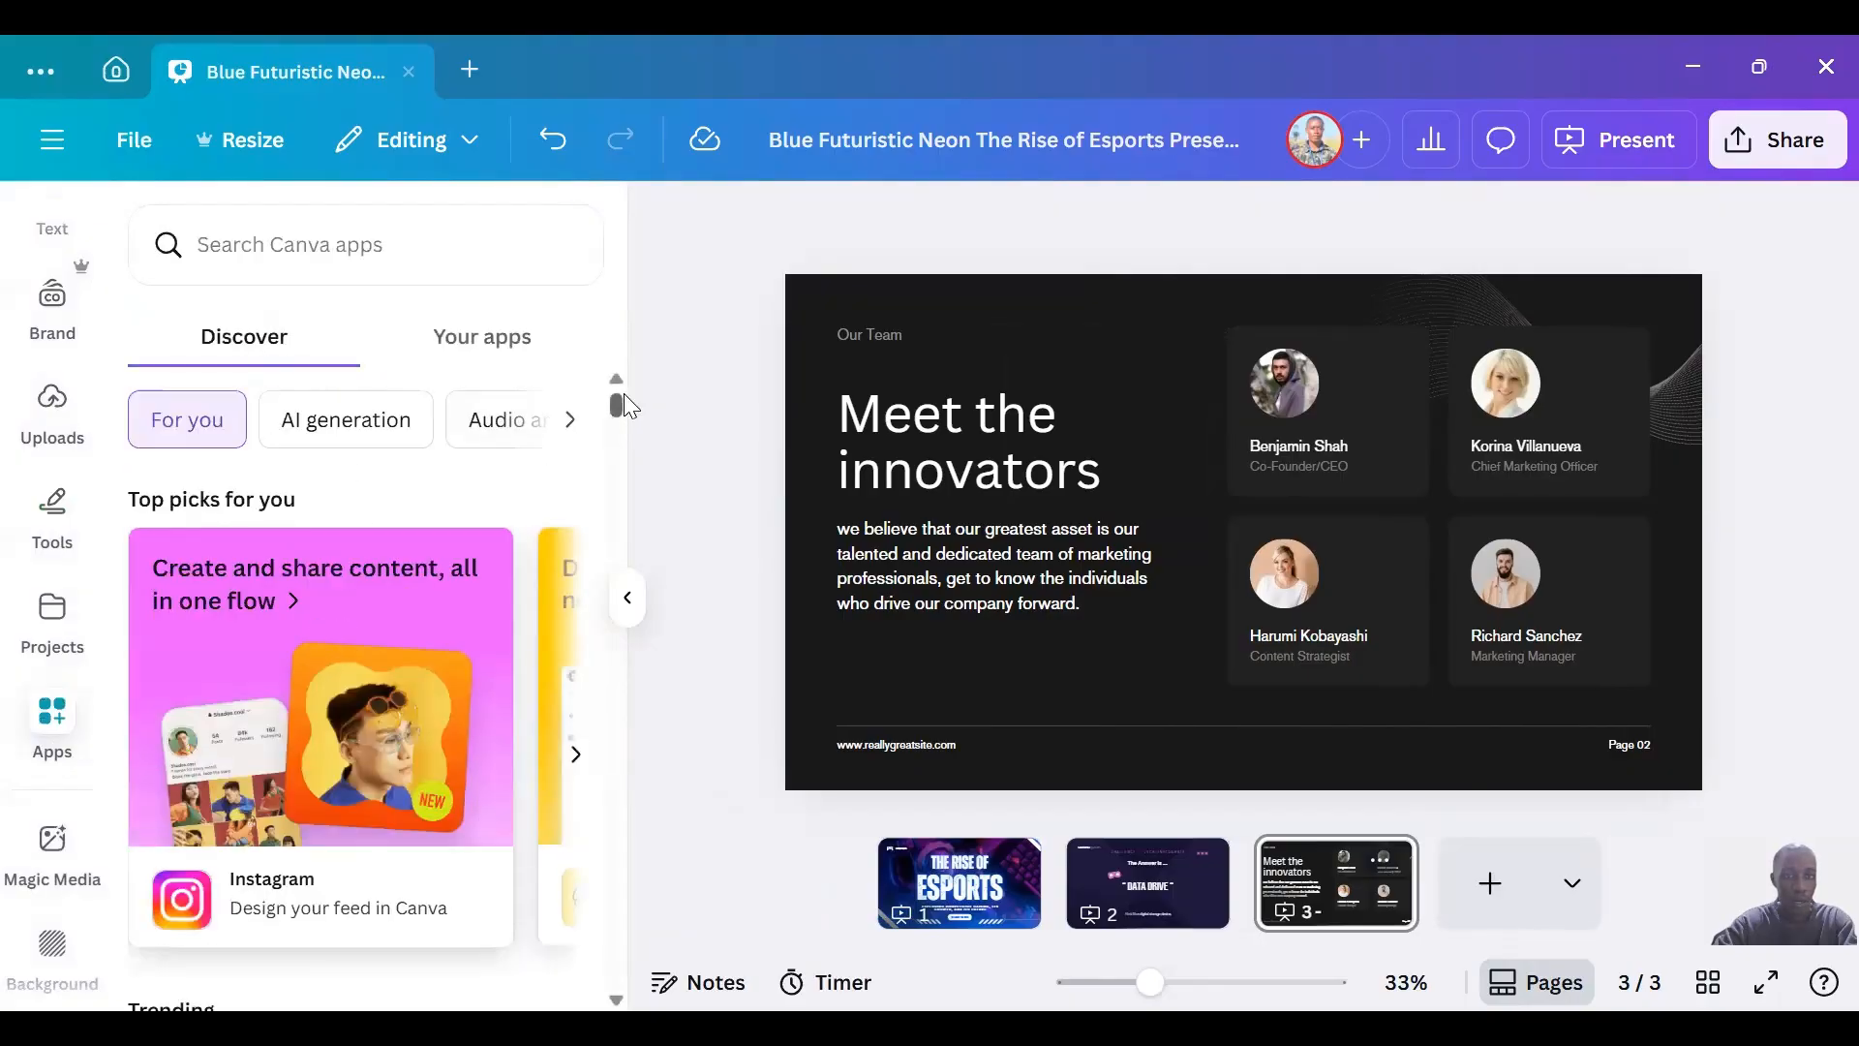
left_click(475, 336)
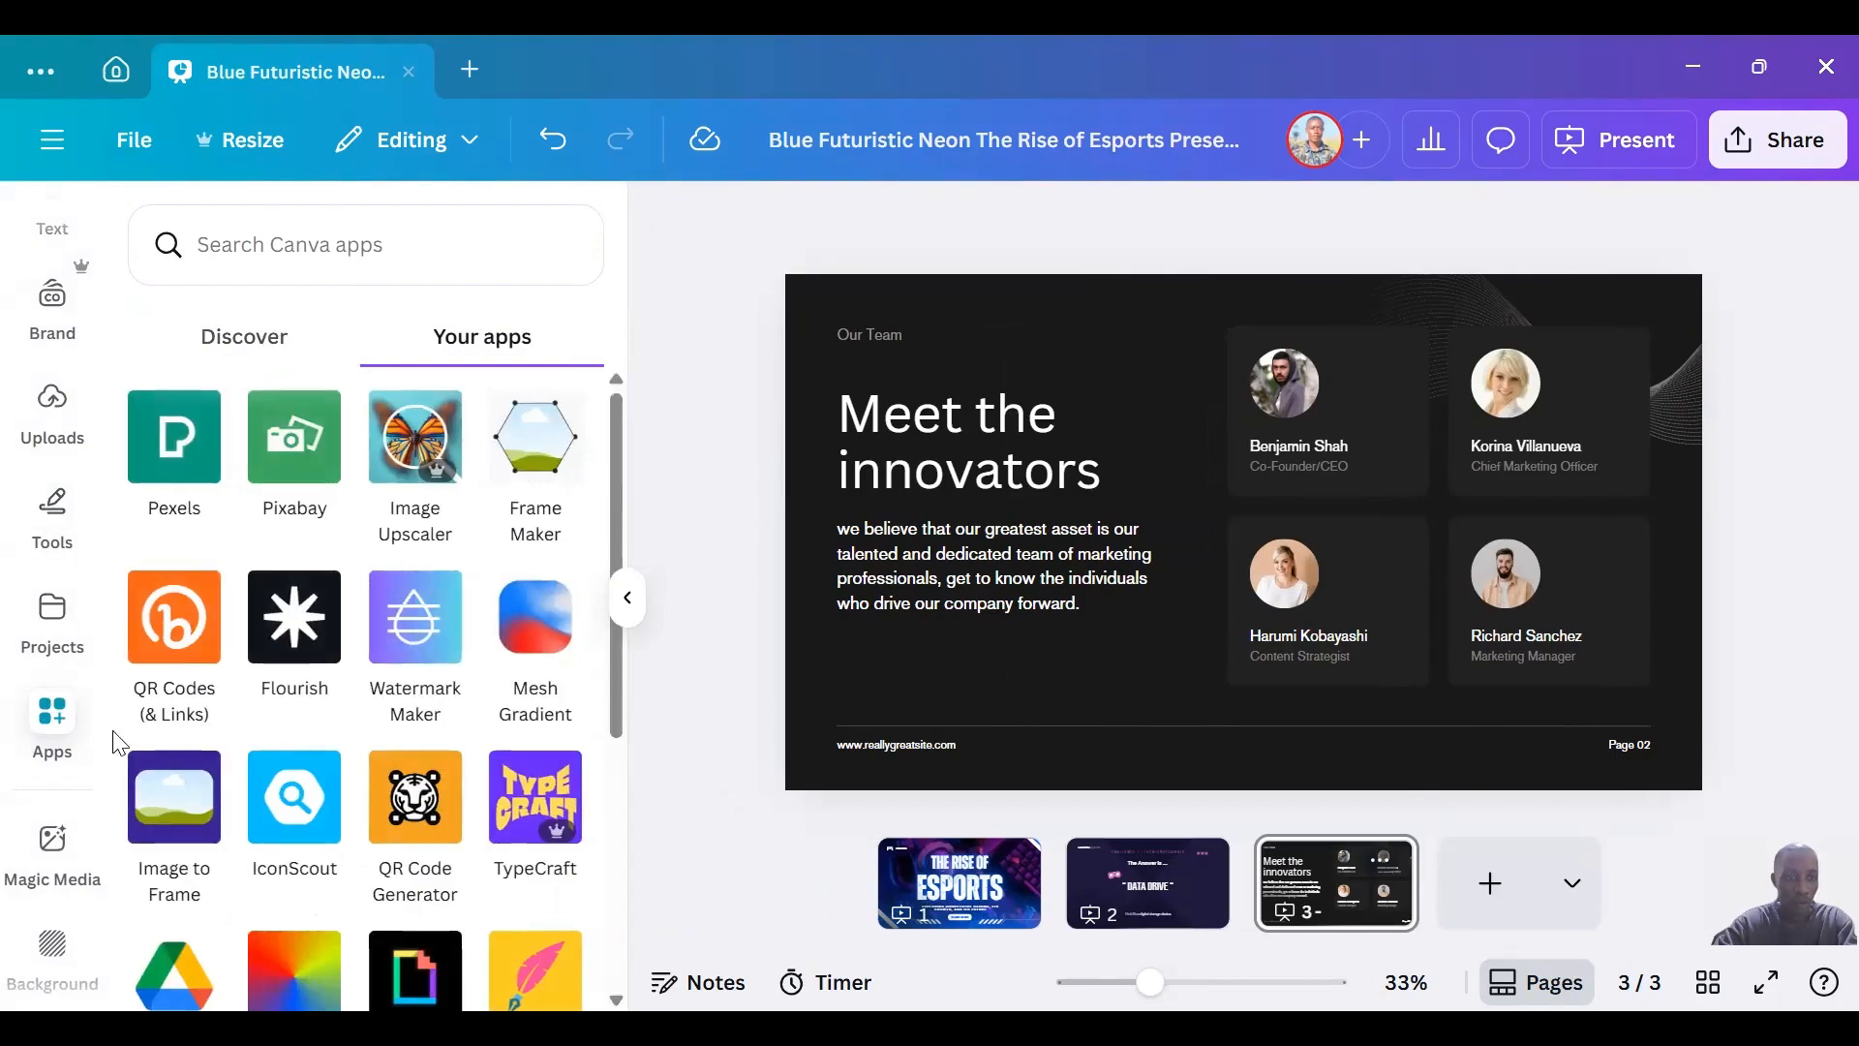
left_click(53, 852)
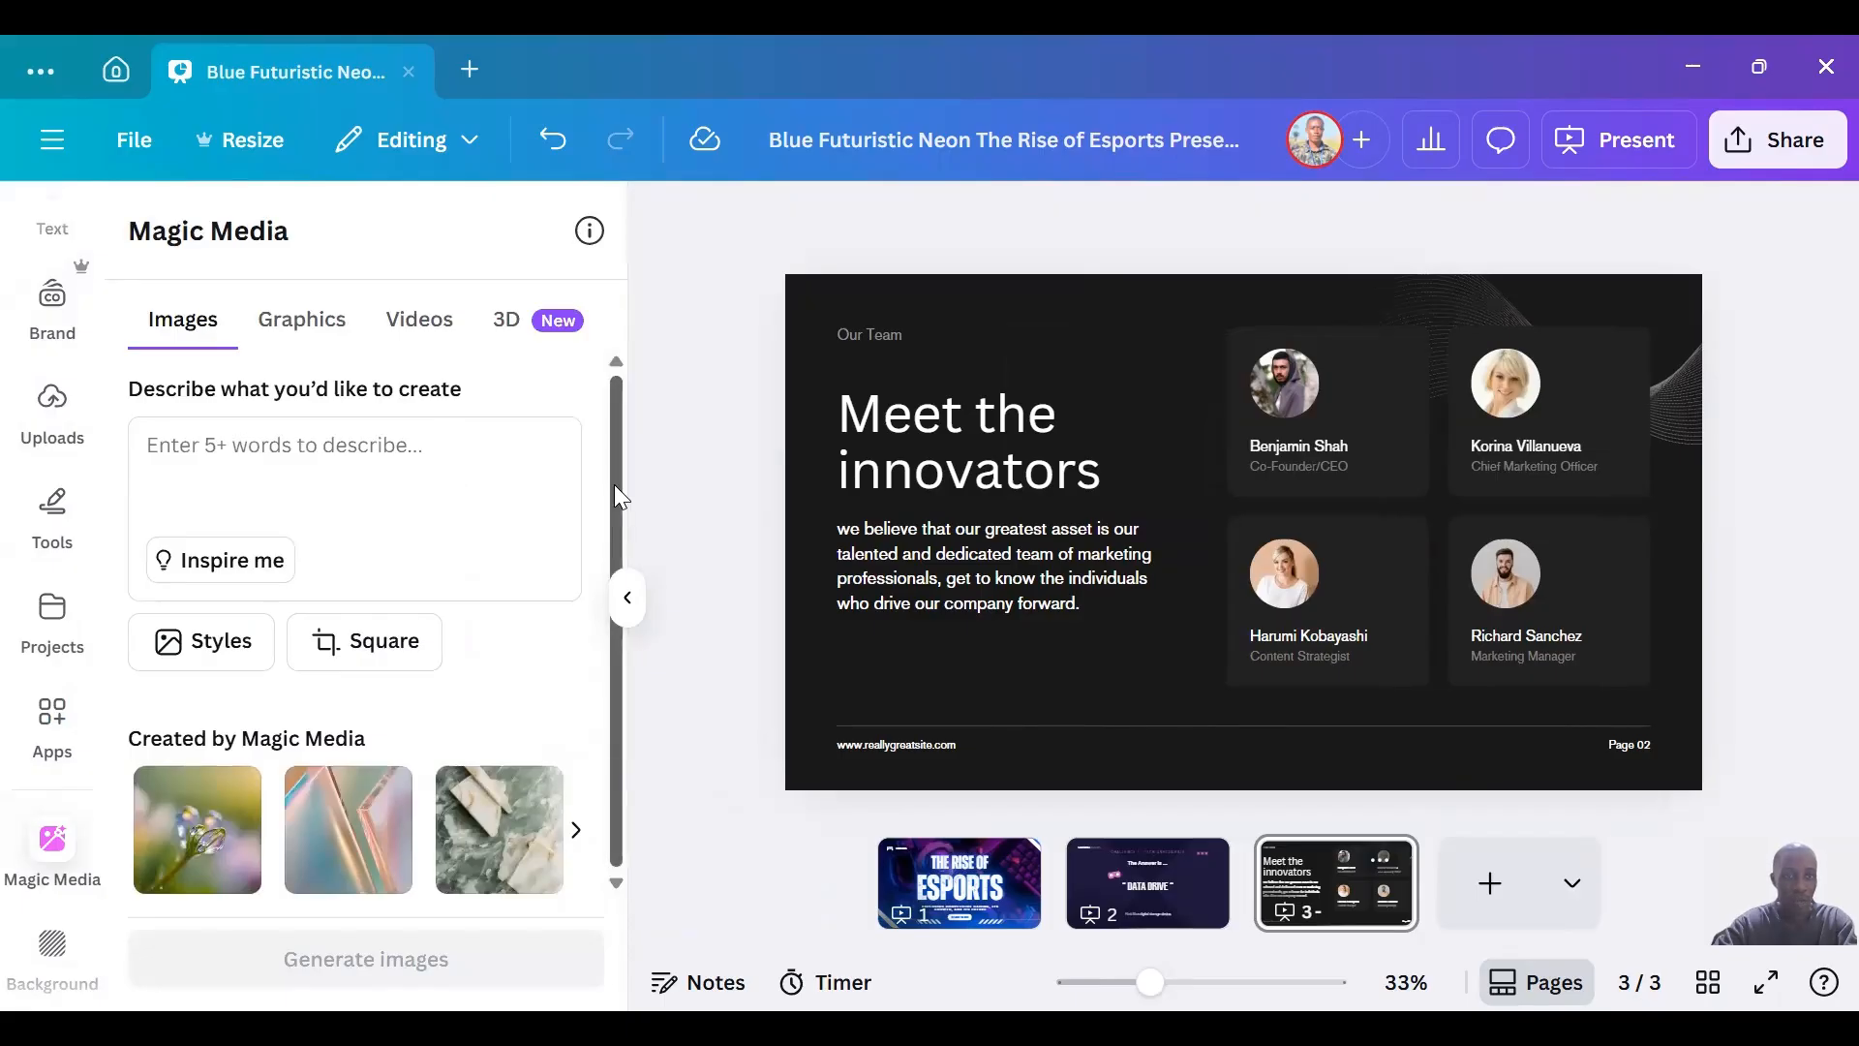
scroll(56, 610, "down", 4)
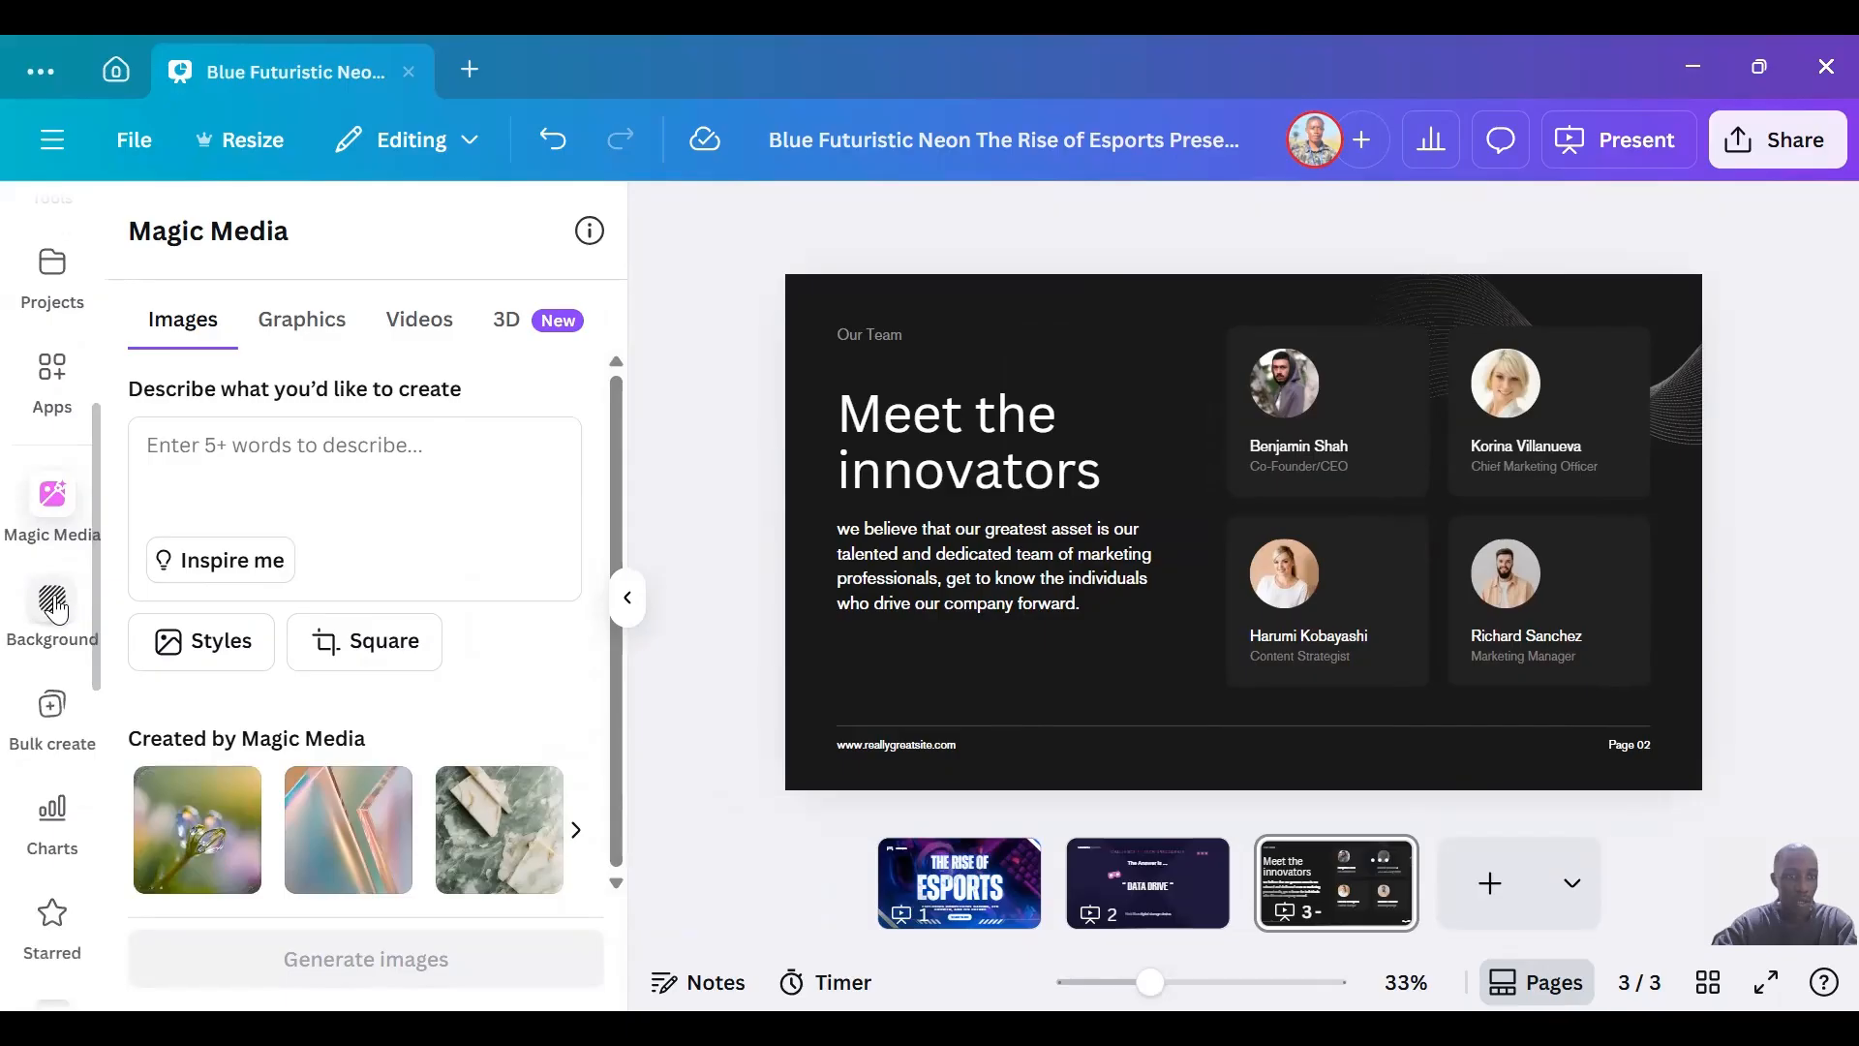
left_click(56, 610)
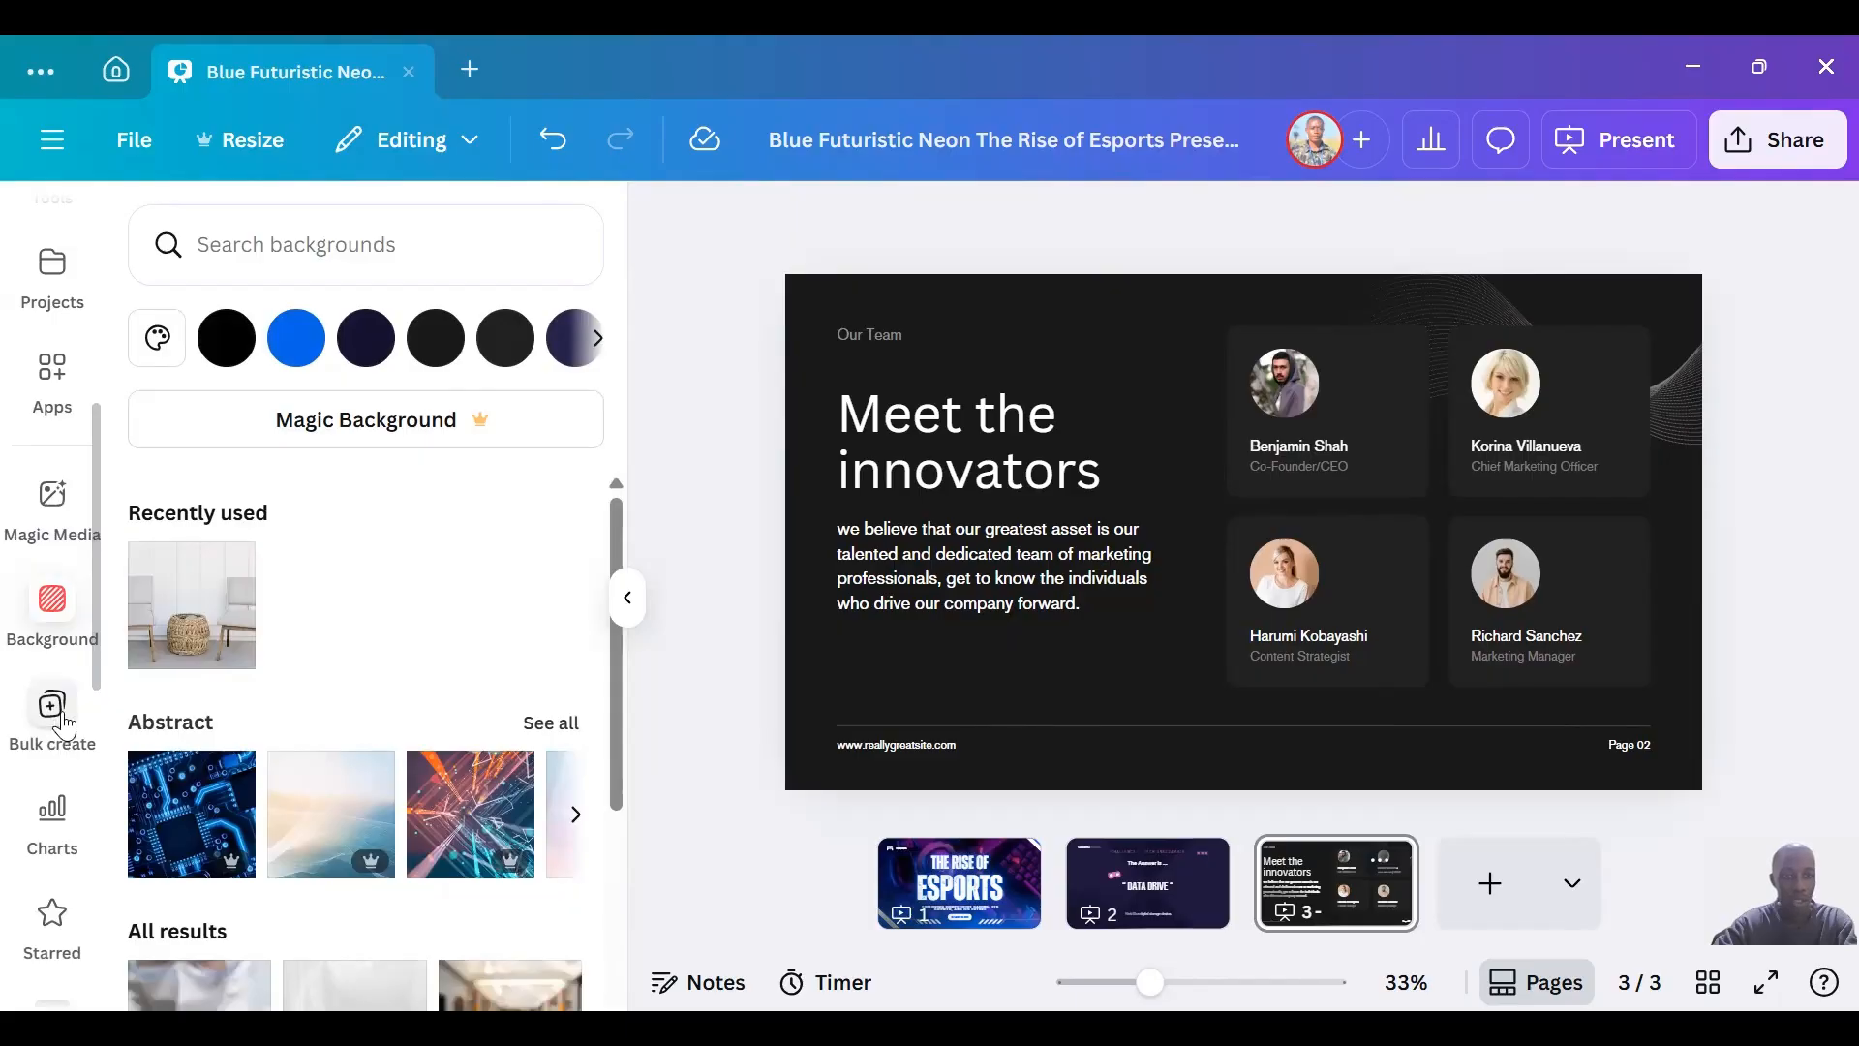
scroll(97, 647, "up", 6)
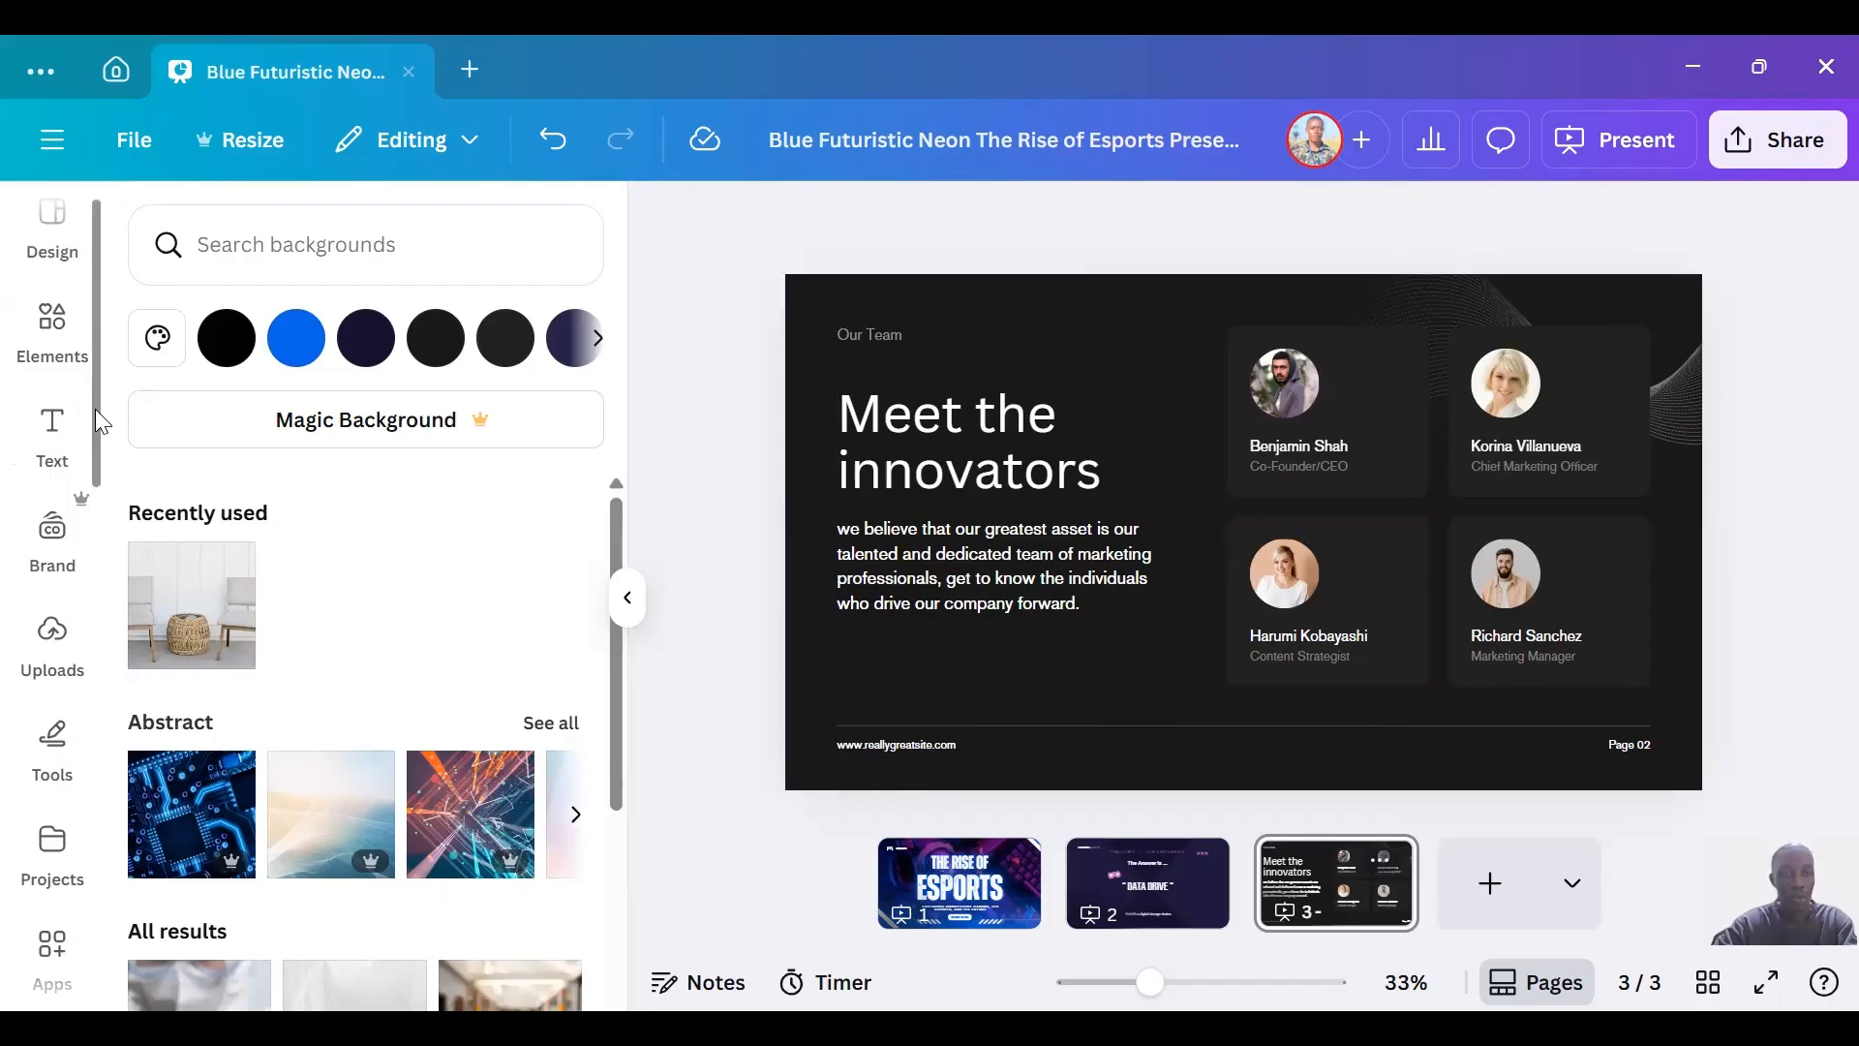
scroll(95, 408, "up", 1)
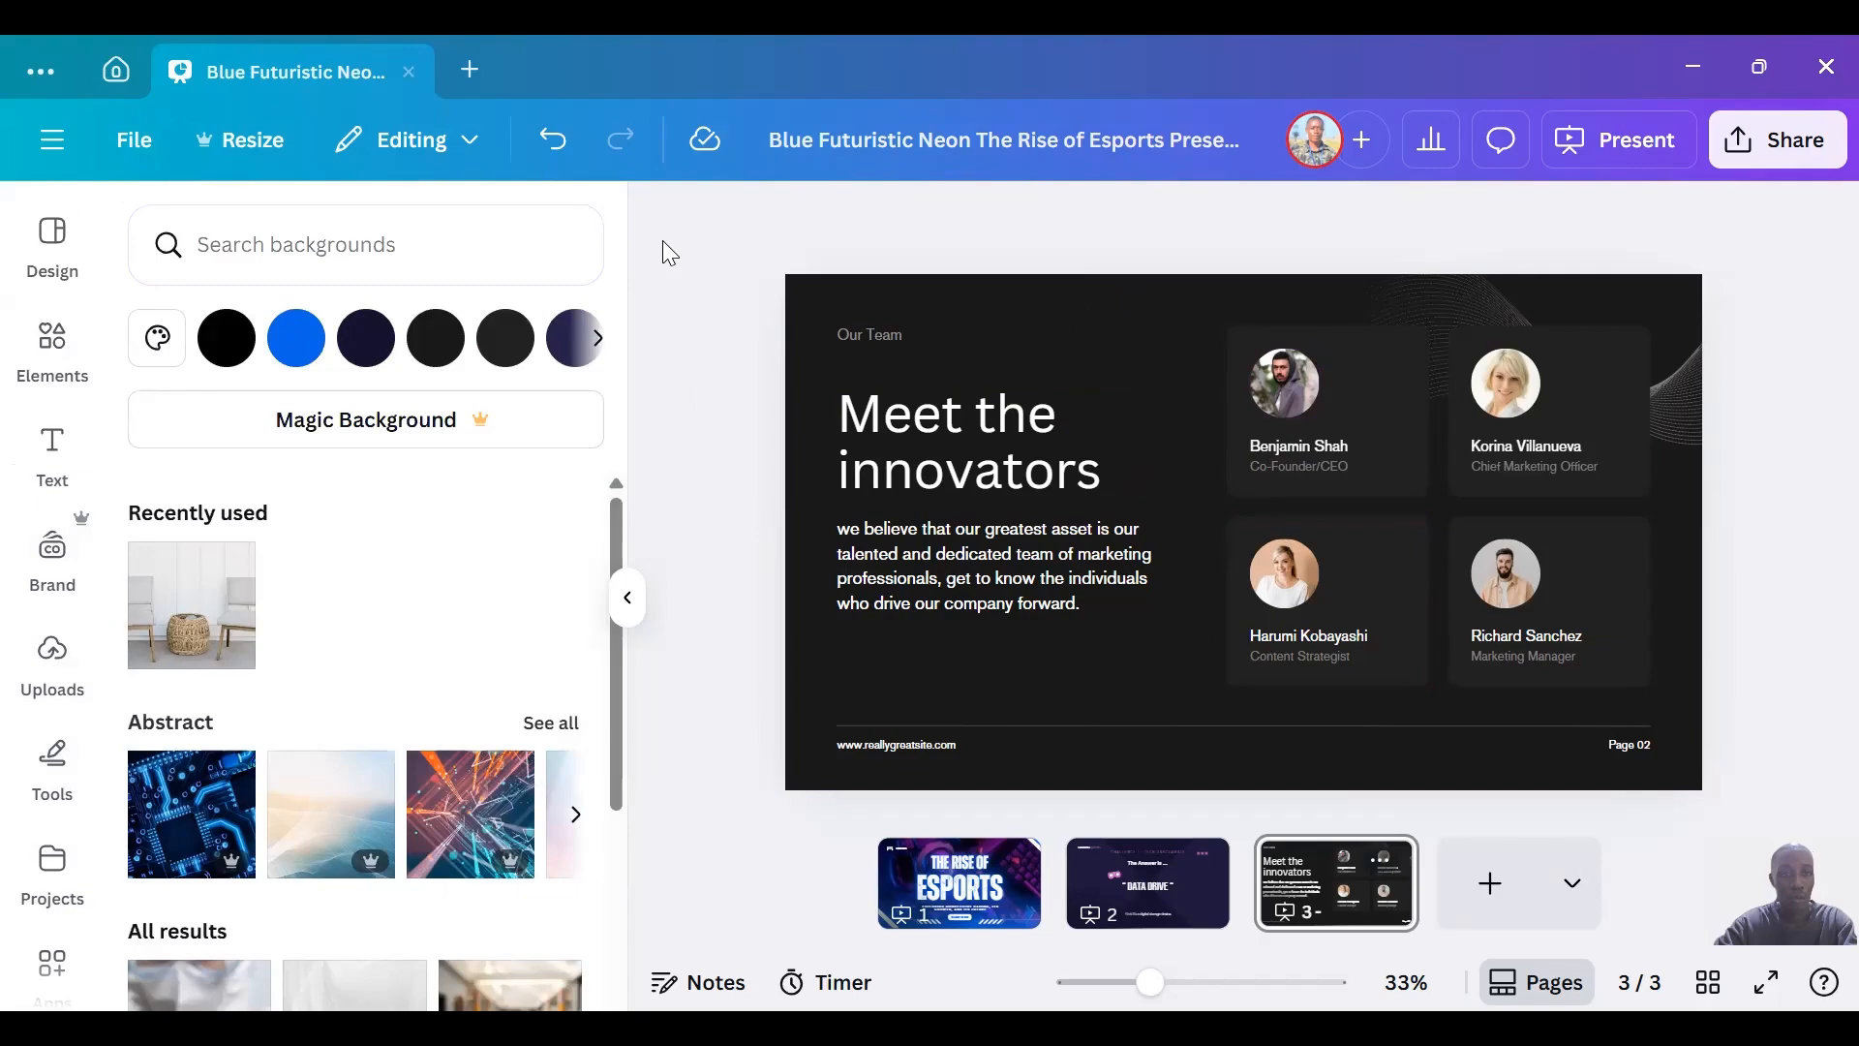
Show rulers and guides, and place a horizontal guide just above the heading and a vertical guide at about 273 px.
left_click(127, 145)
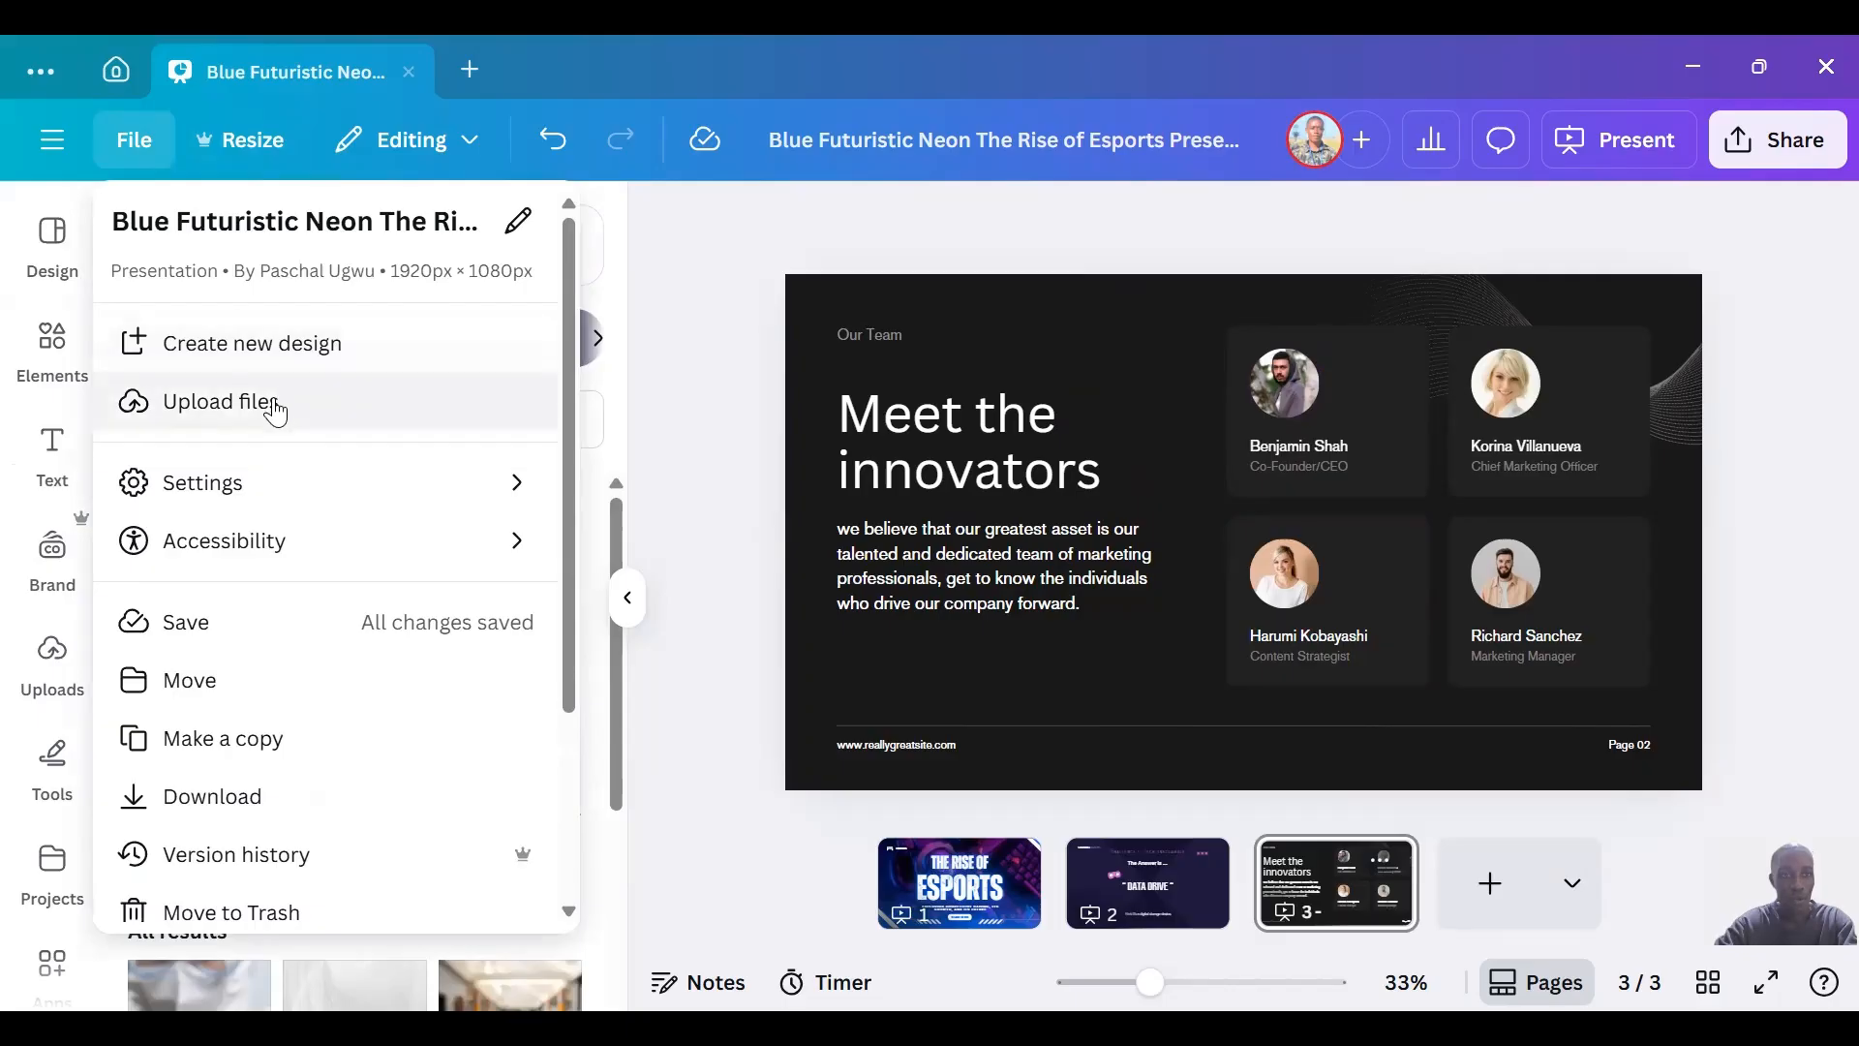
mouse_move(249, 492)
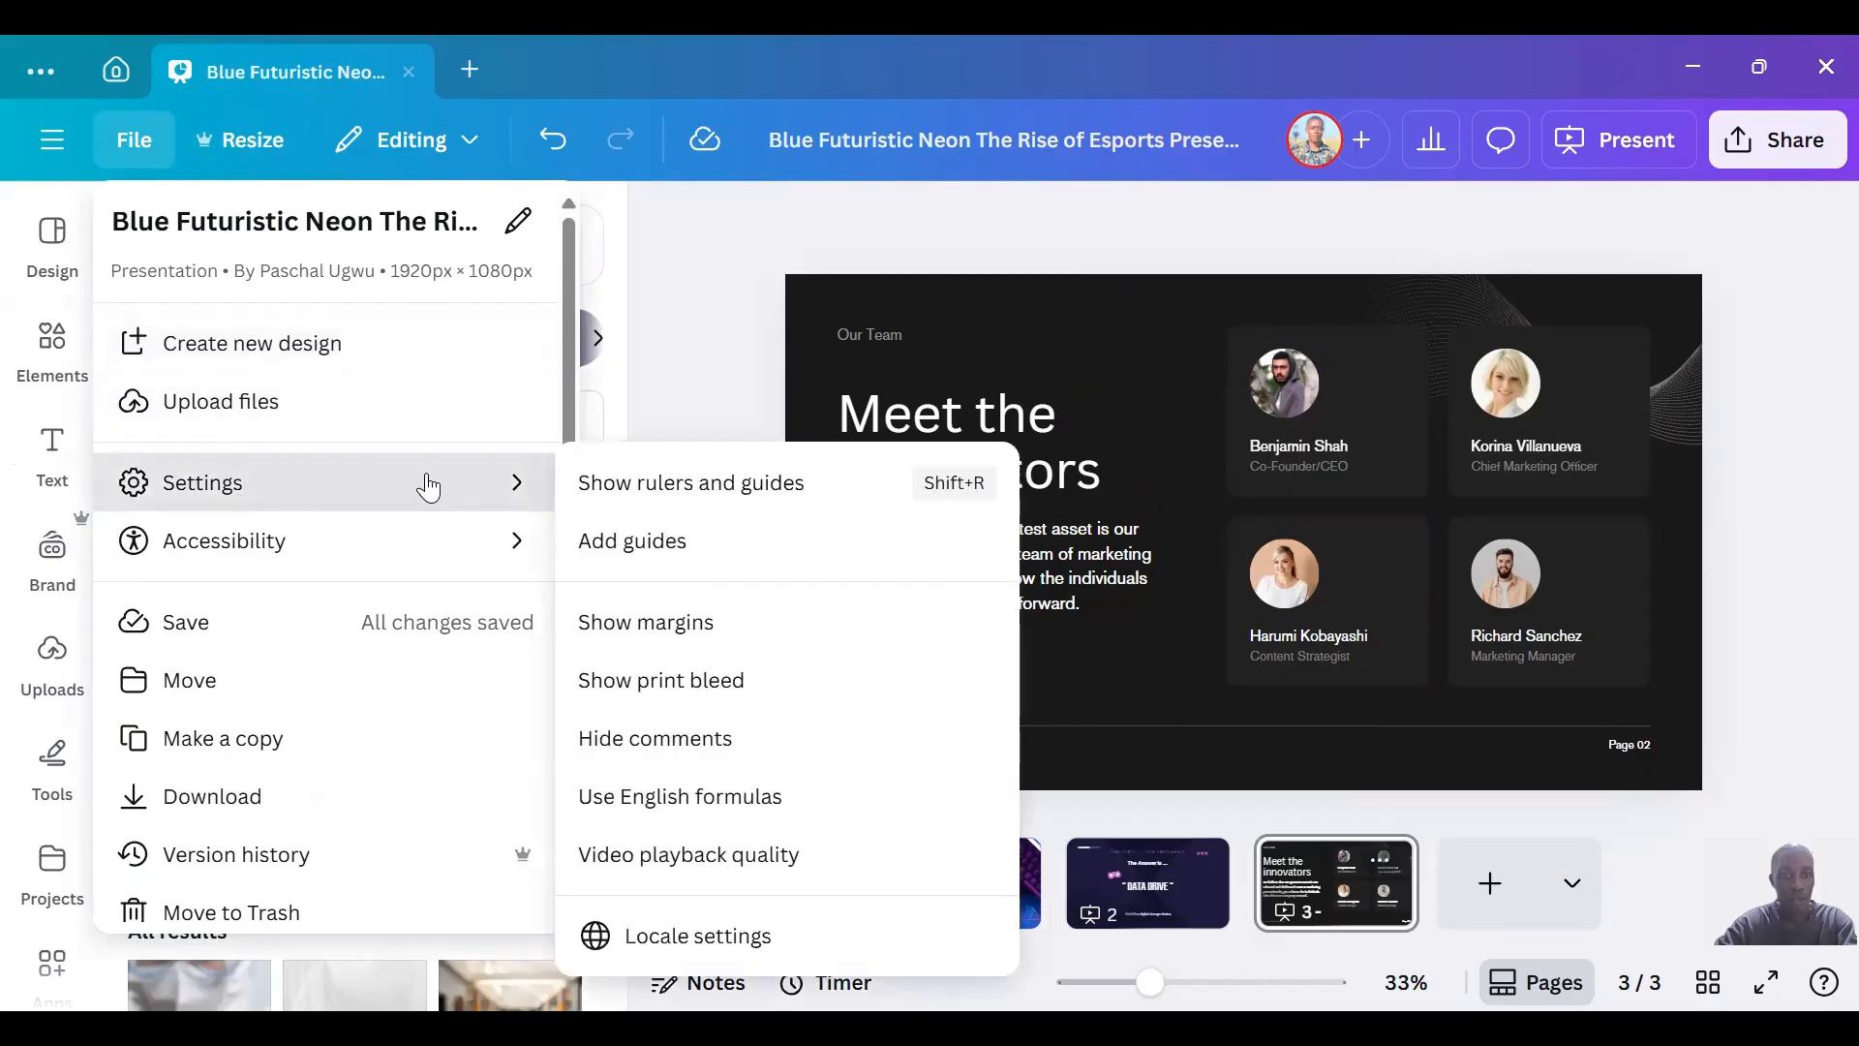
left_click(639, 486)
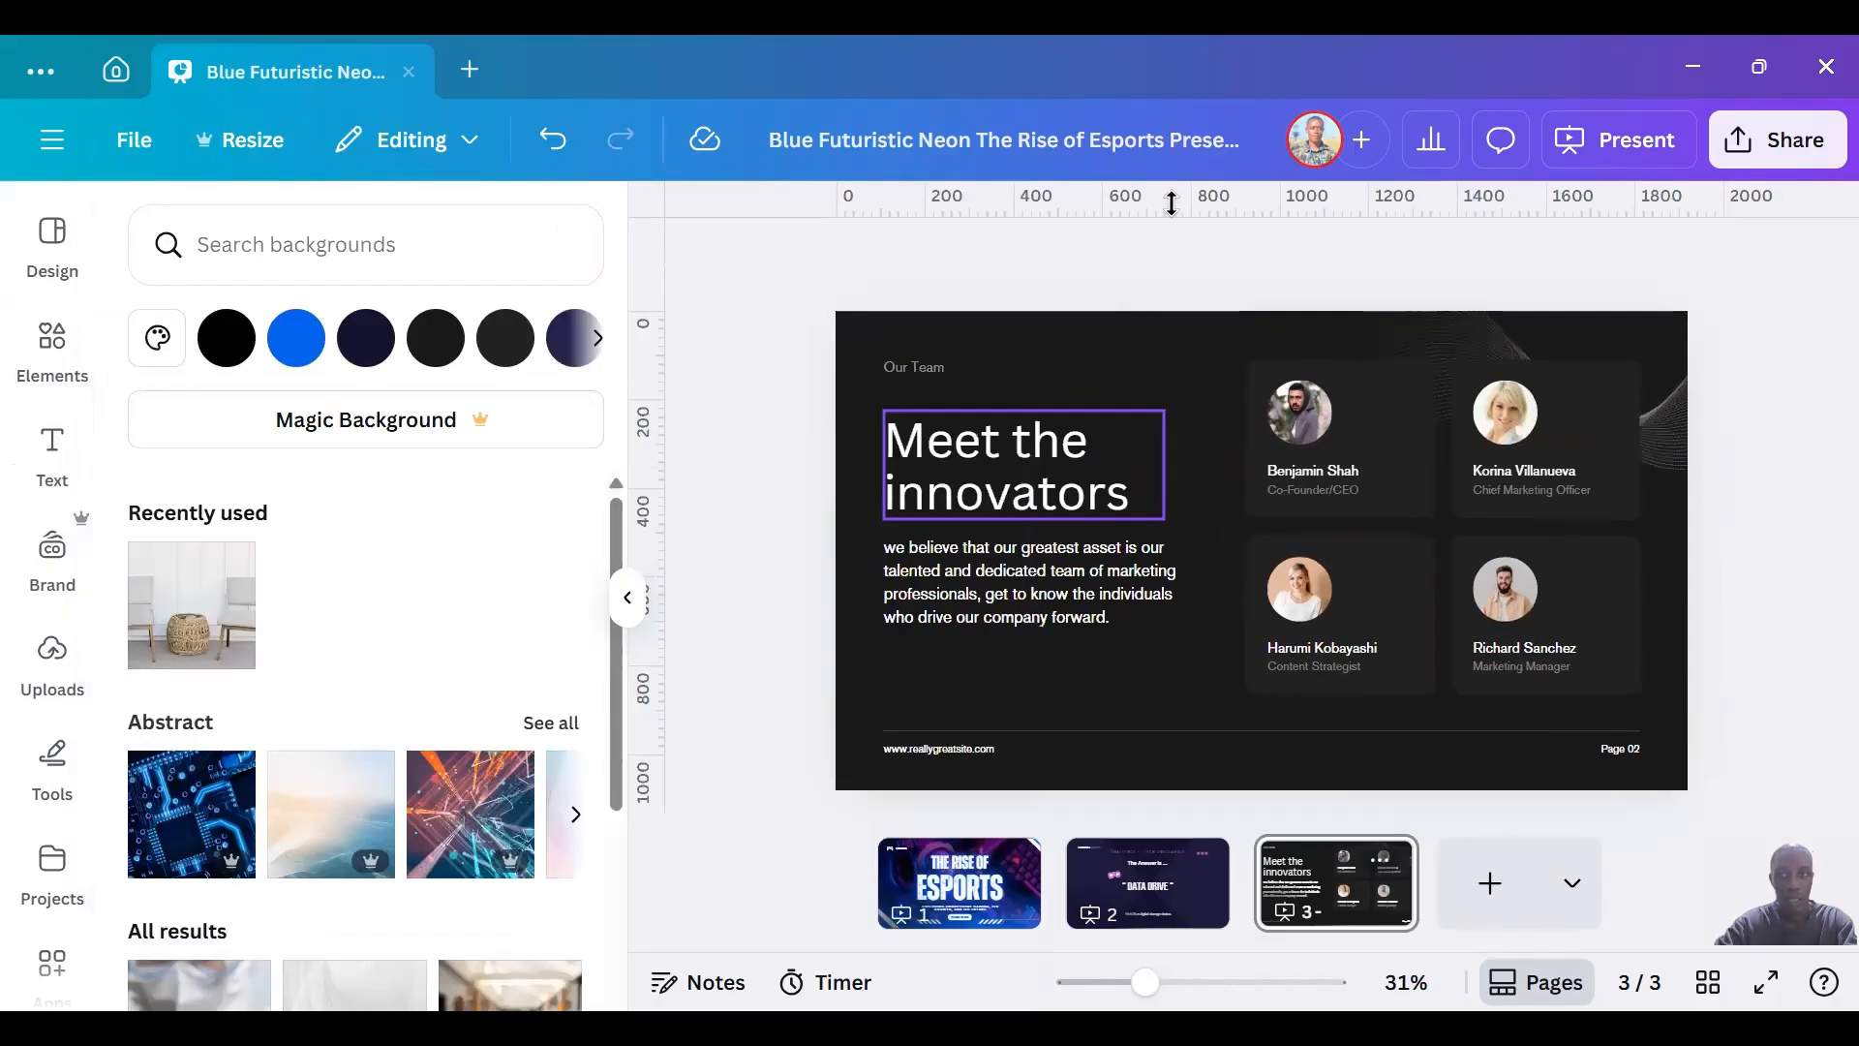
left_click_drag(1177, 212, 1191, 398)
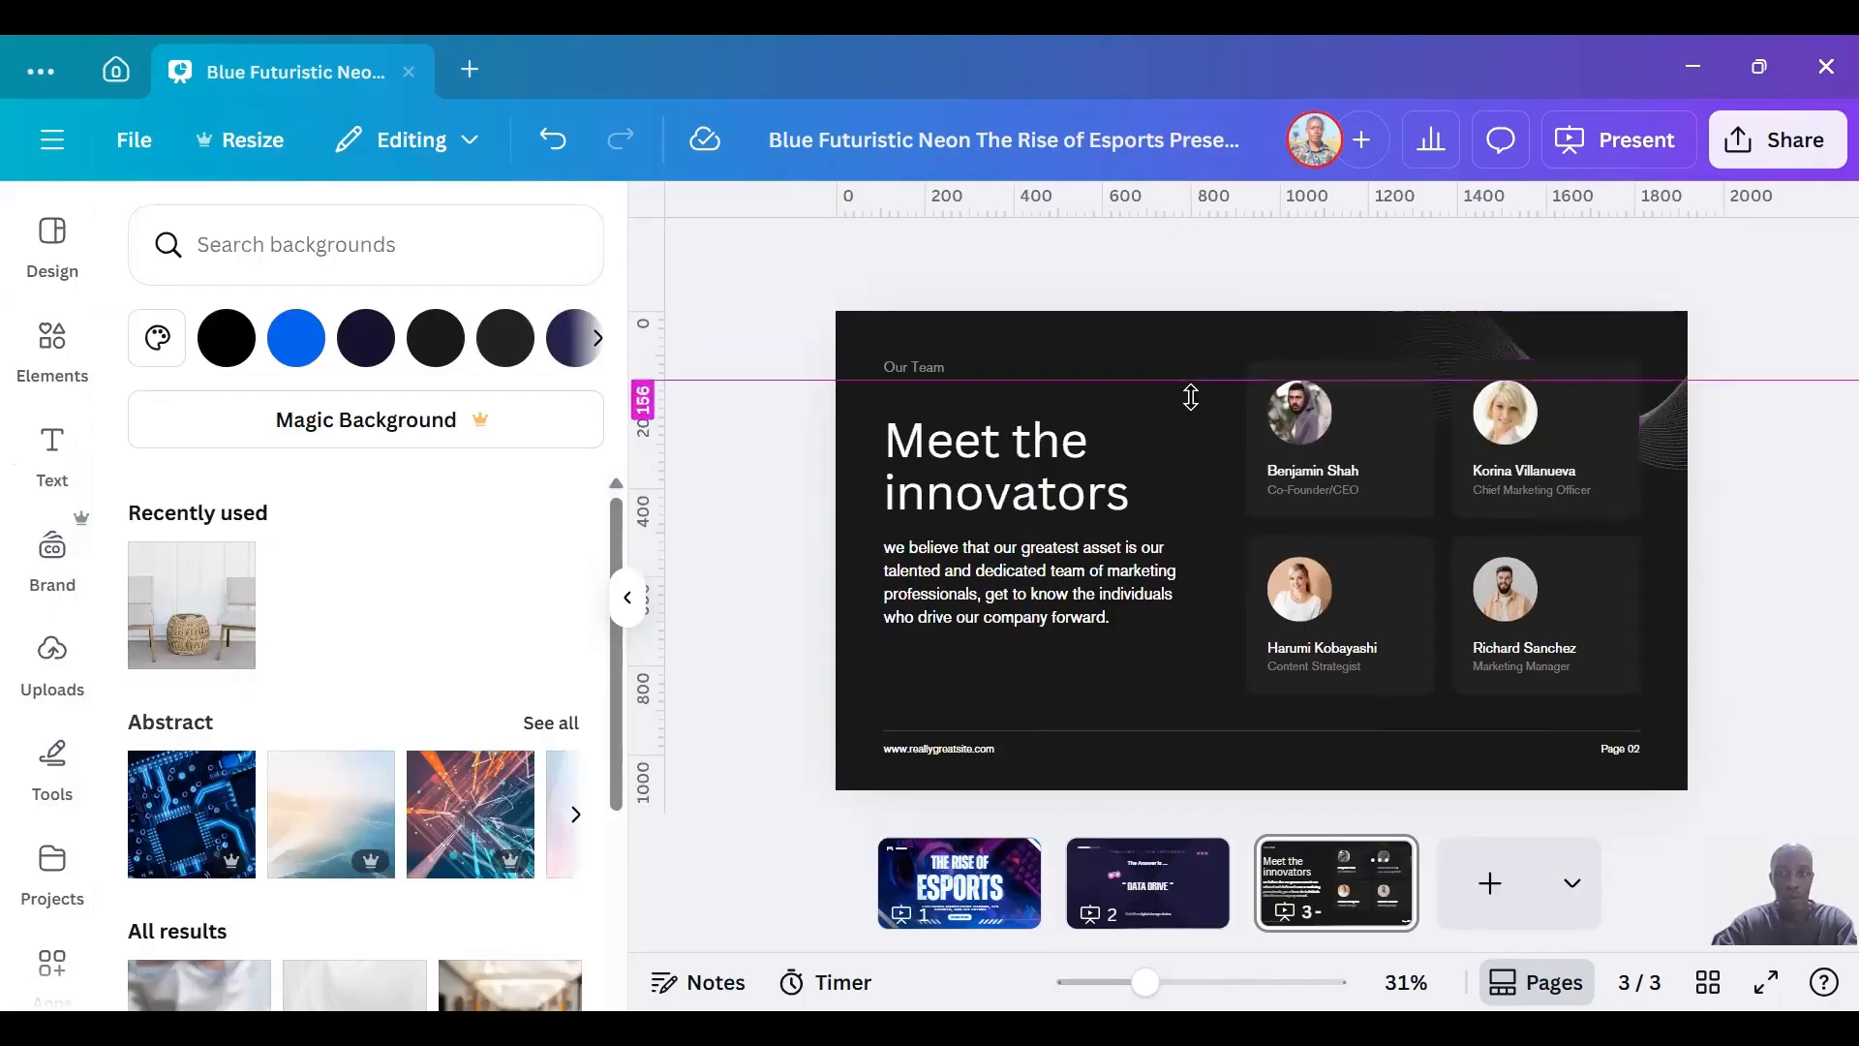
left_click_drag(643, 510, 956, 452)
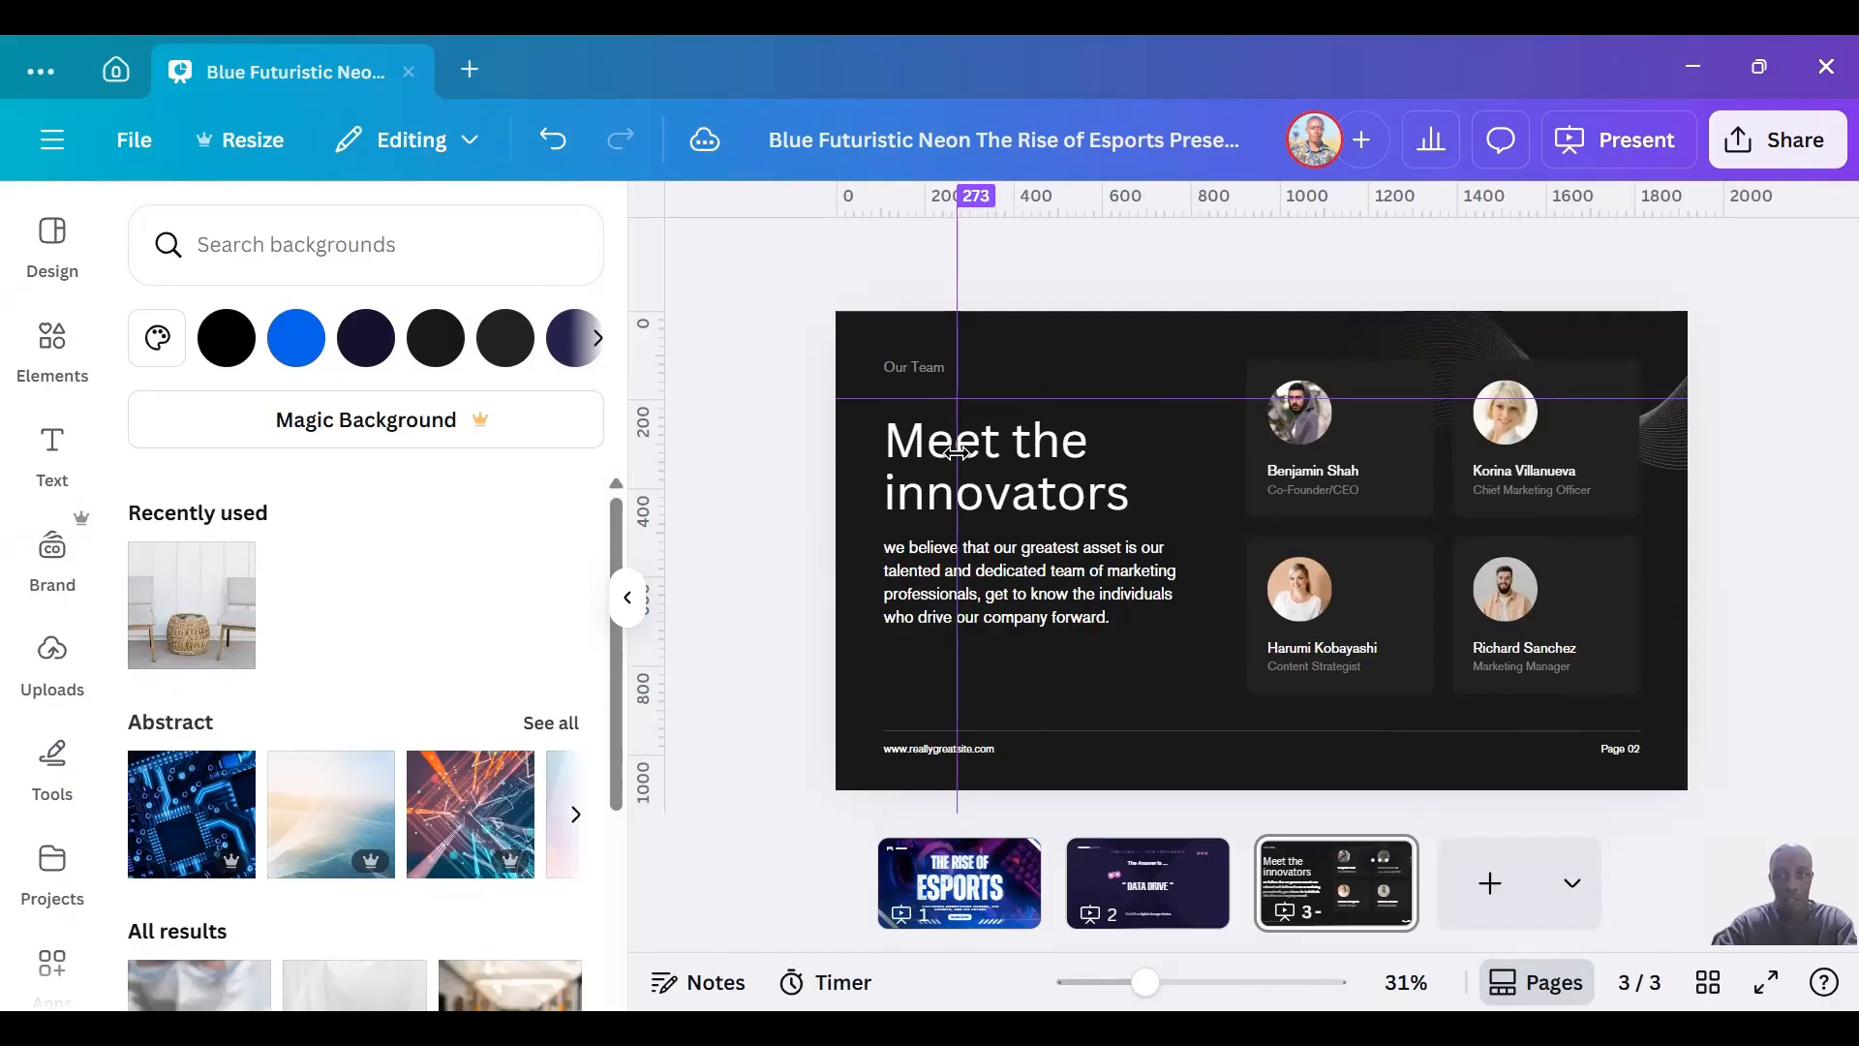
Preview the 12-column, 3x3 grid and custom guide layouts on the page, and close the guide options.
left_click(133, 140)
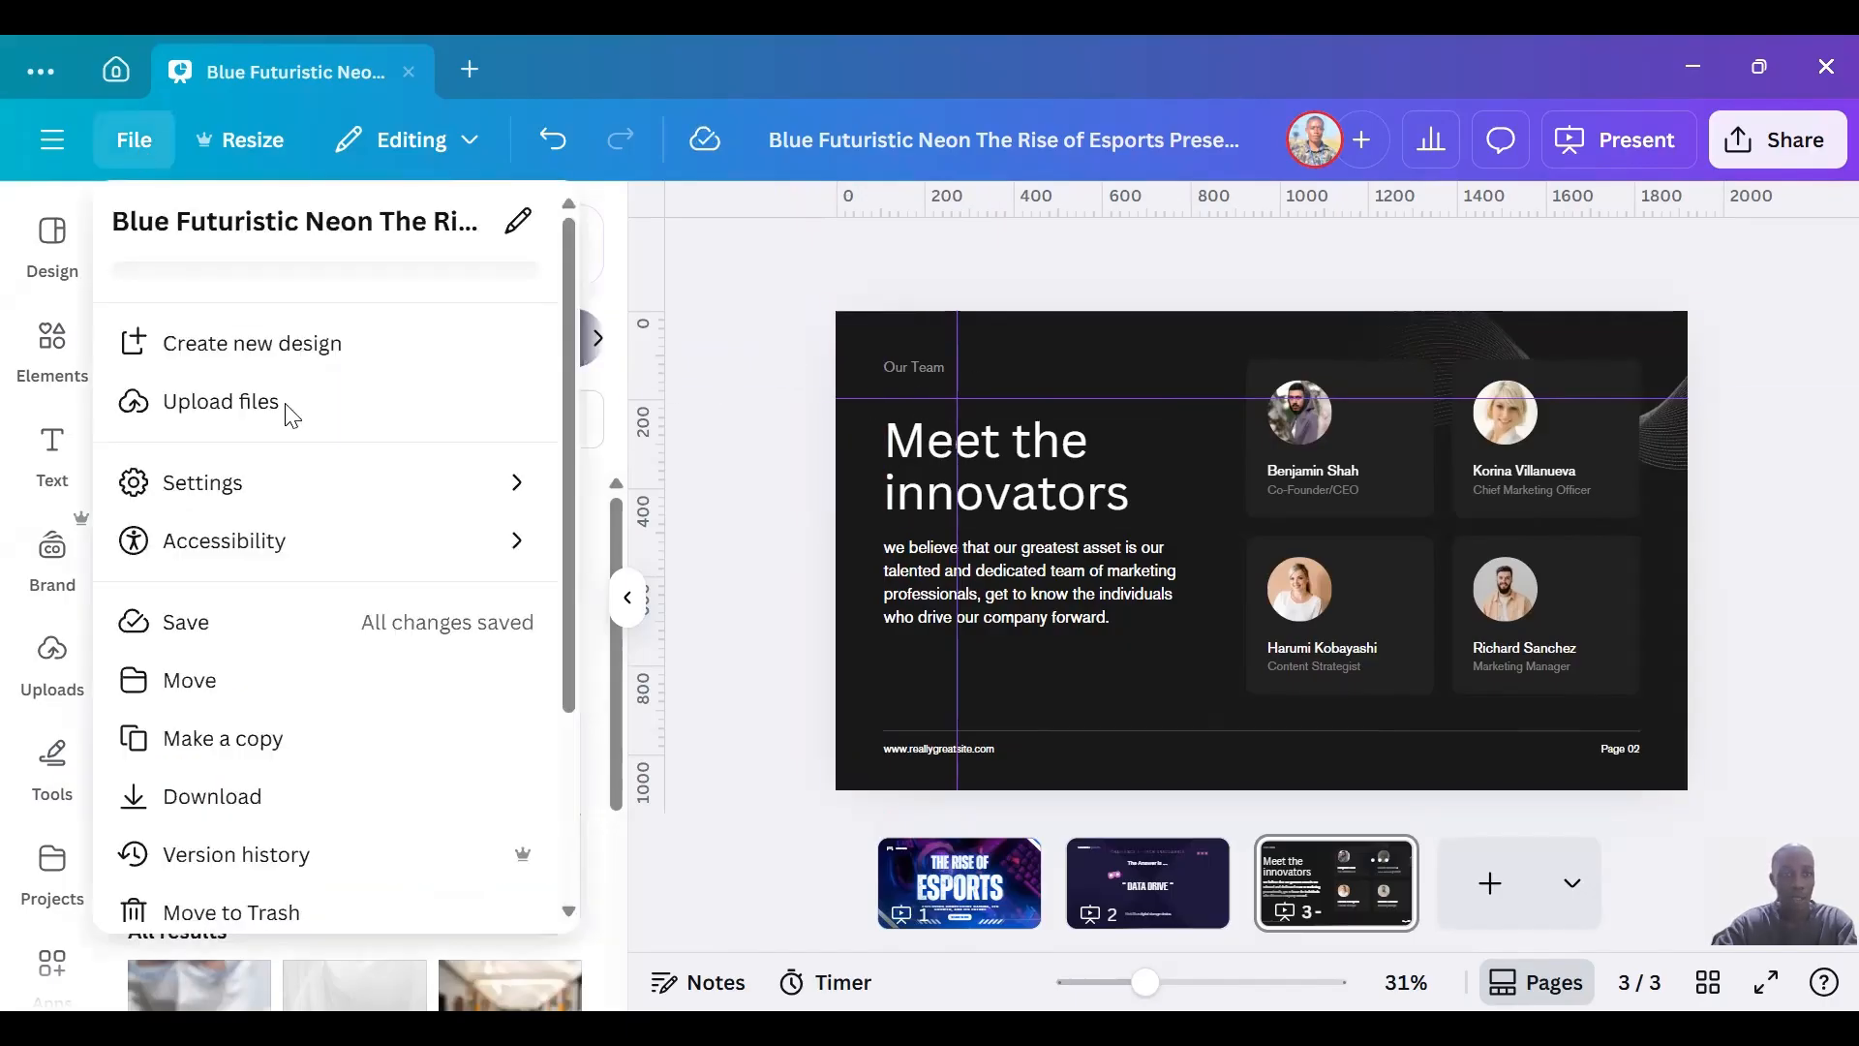
mouse_move(427, 478)
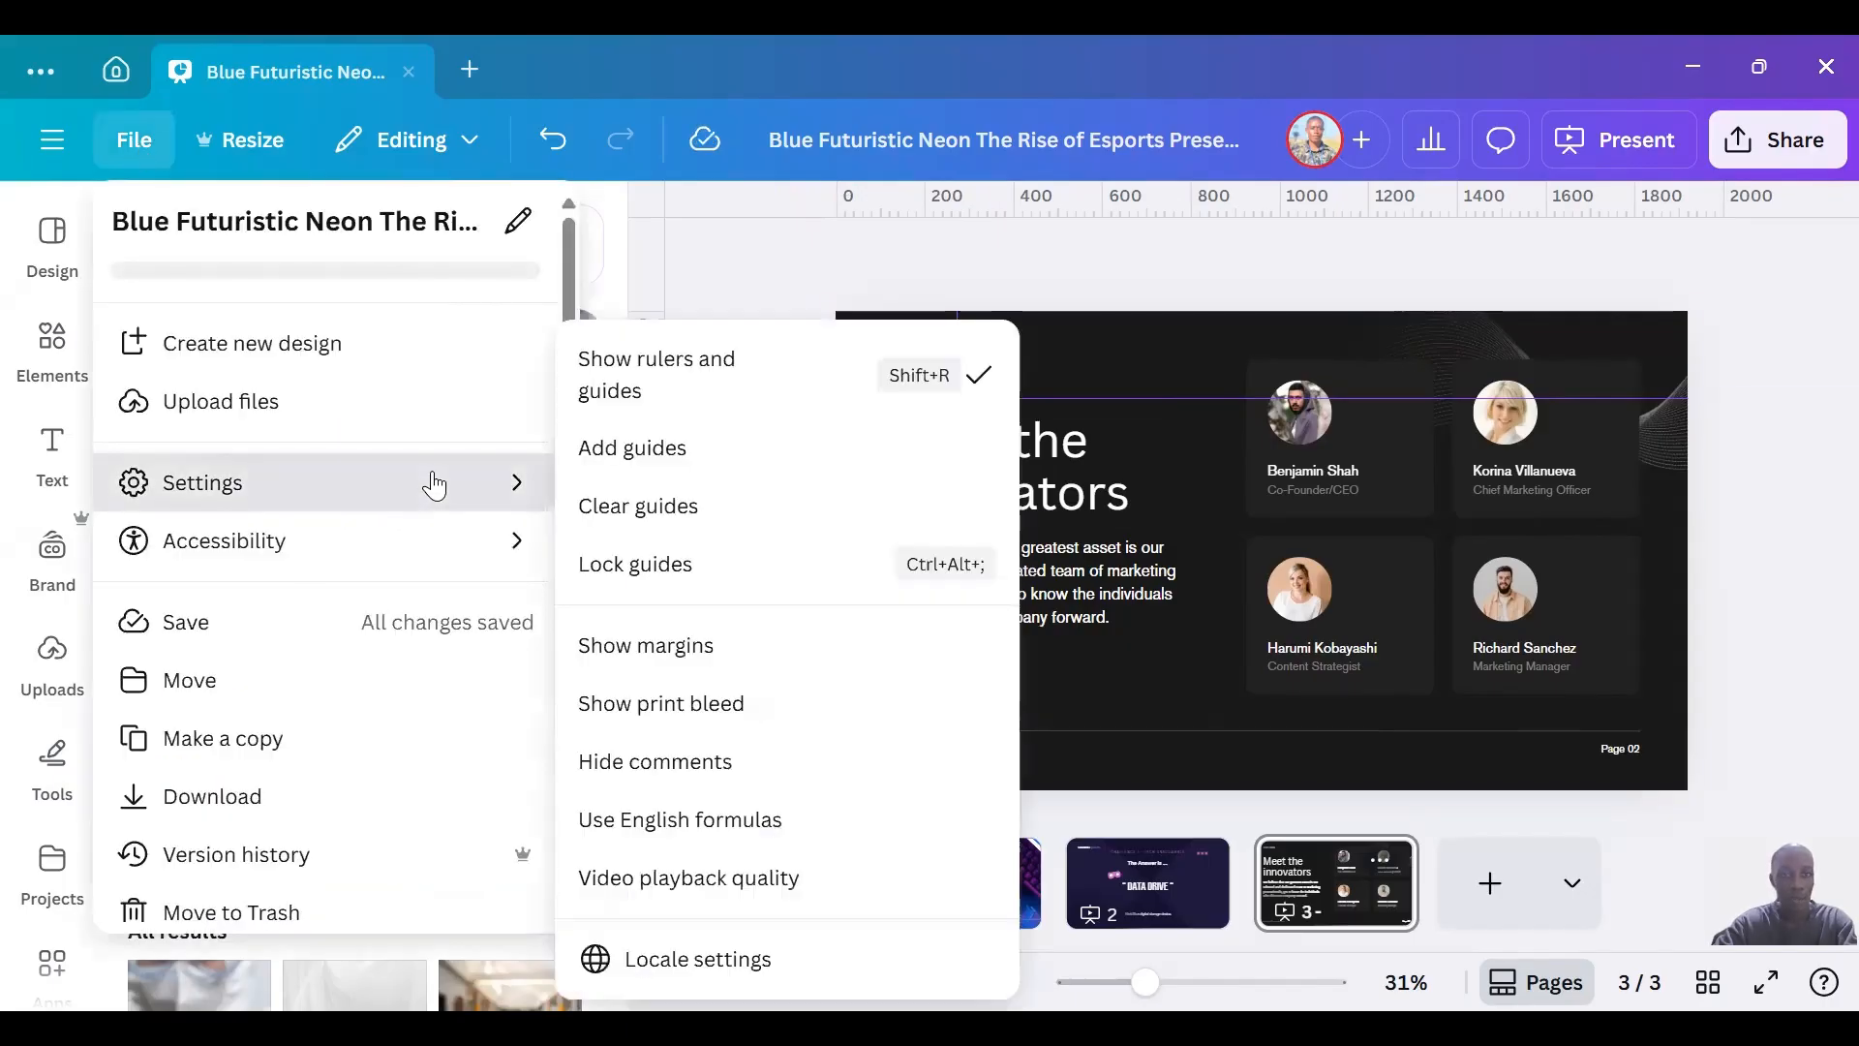
left_click(658, 463)
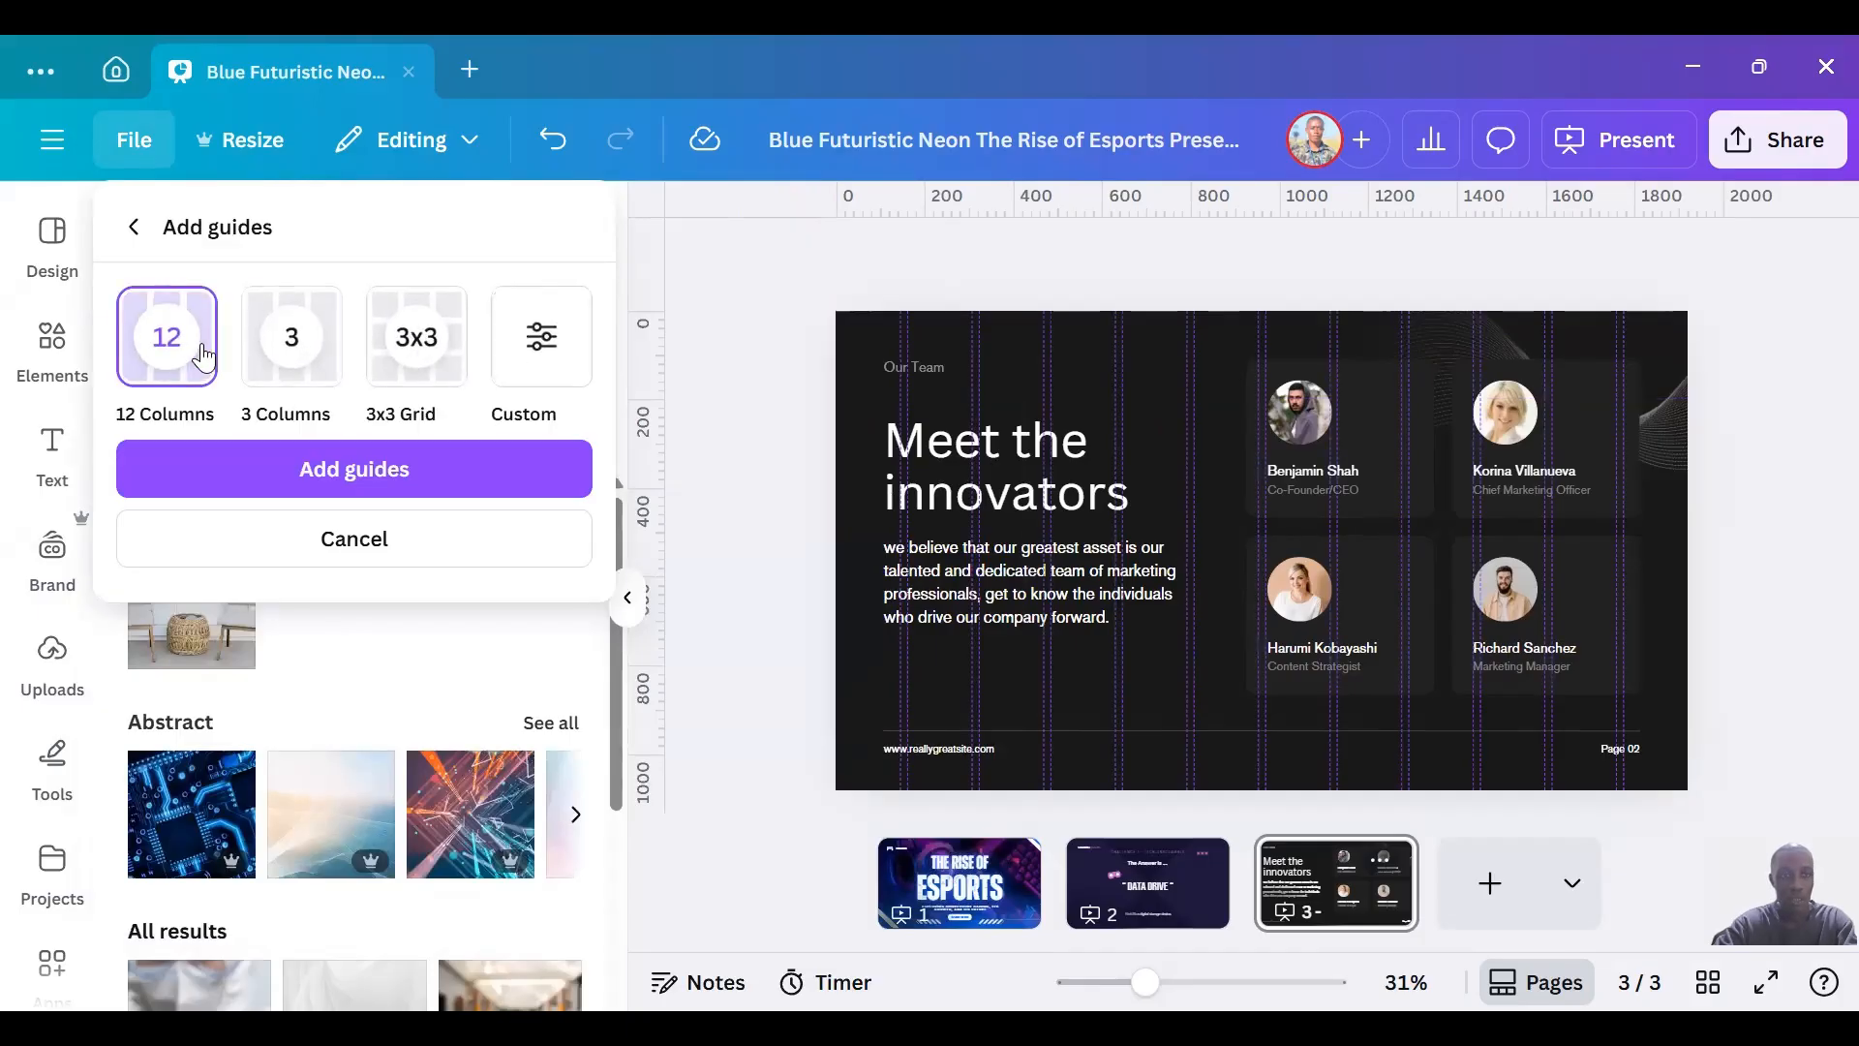
left_click(407, 351)
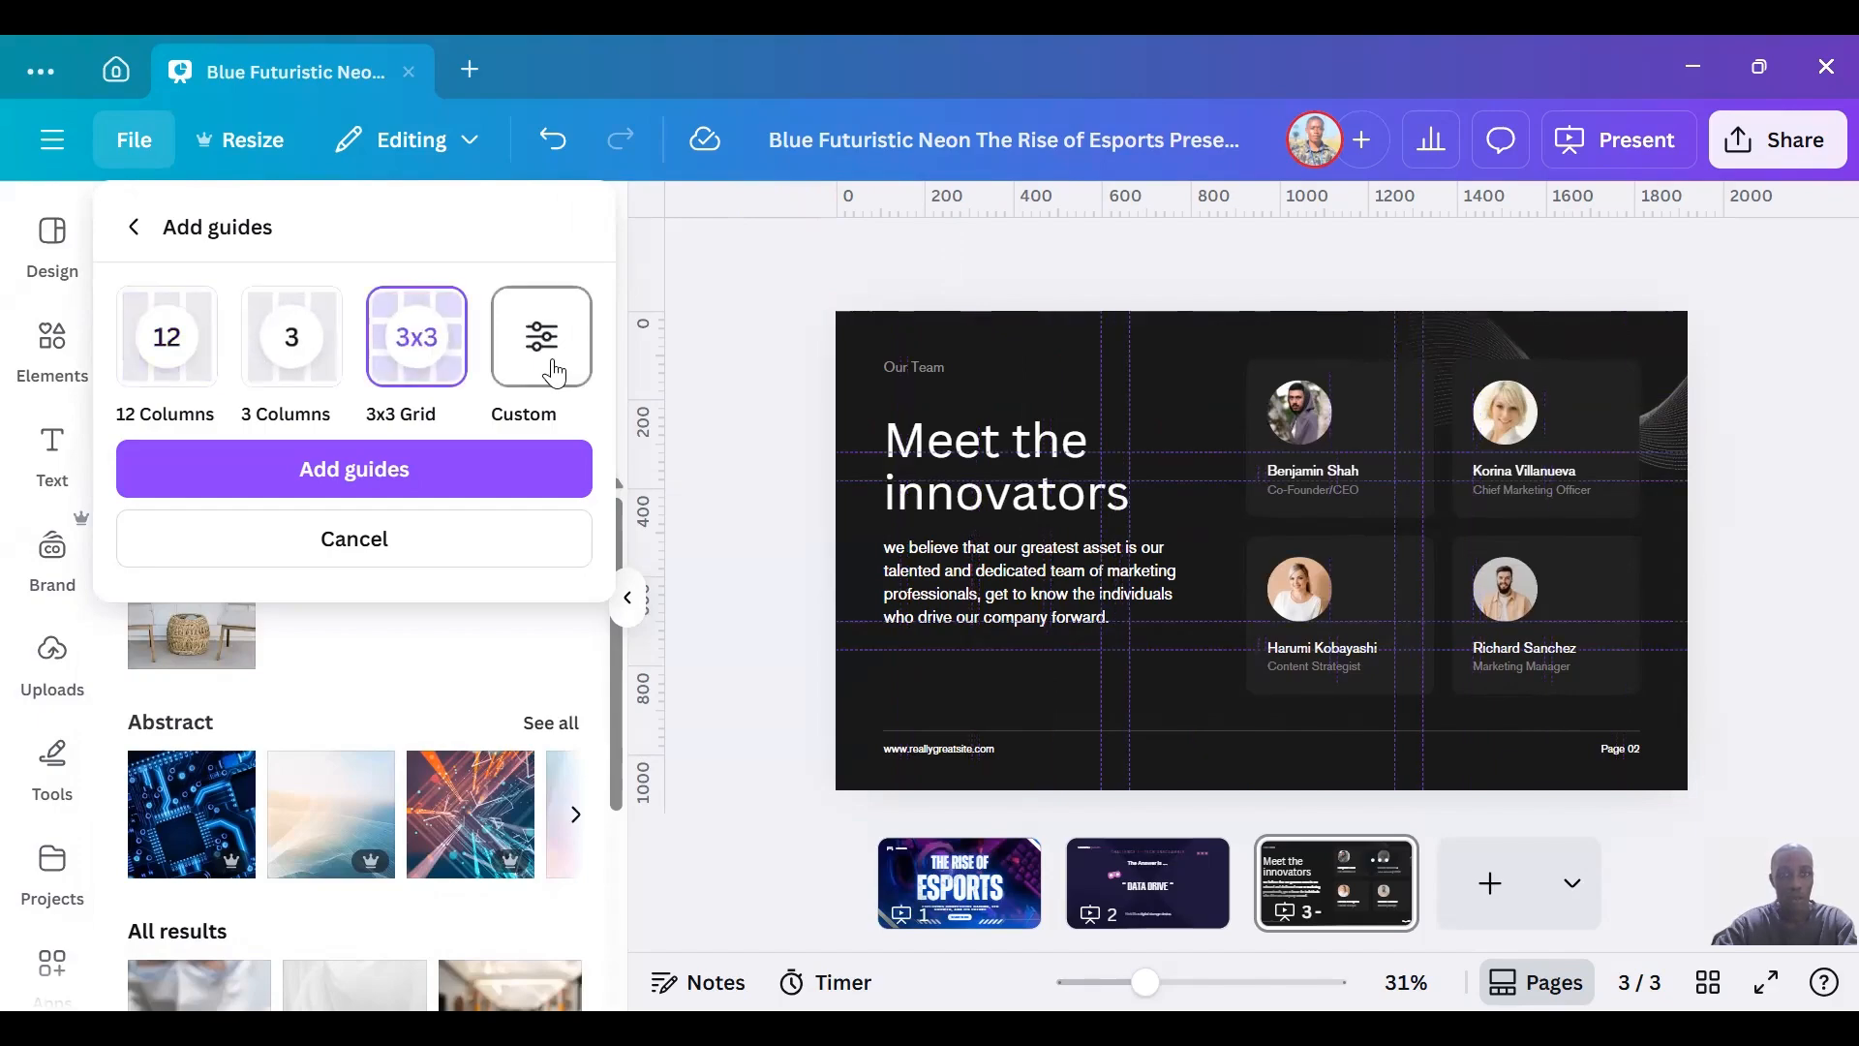
left_click(554, 372)
left_click(351, 781)
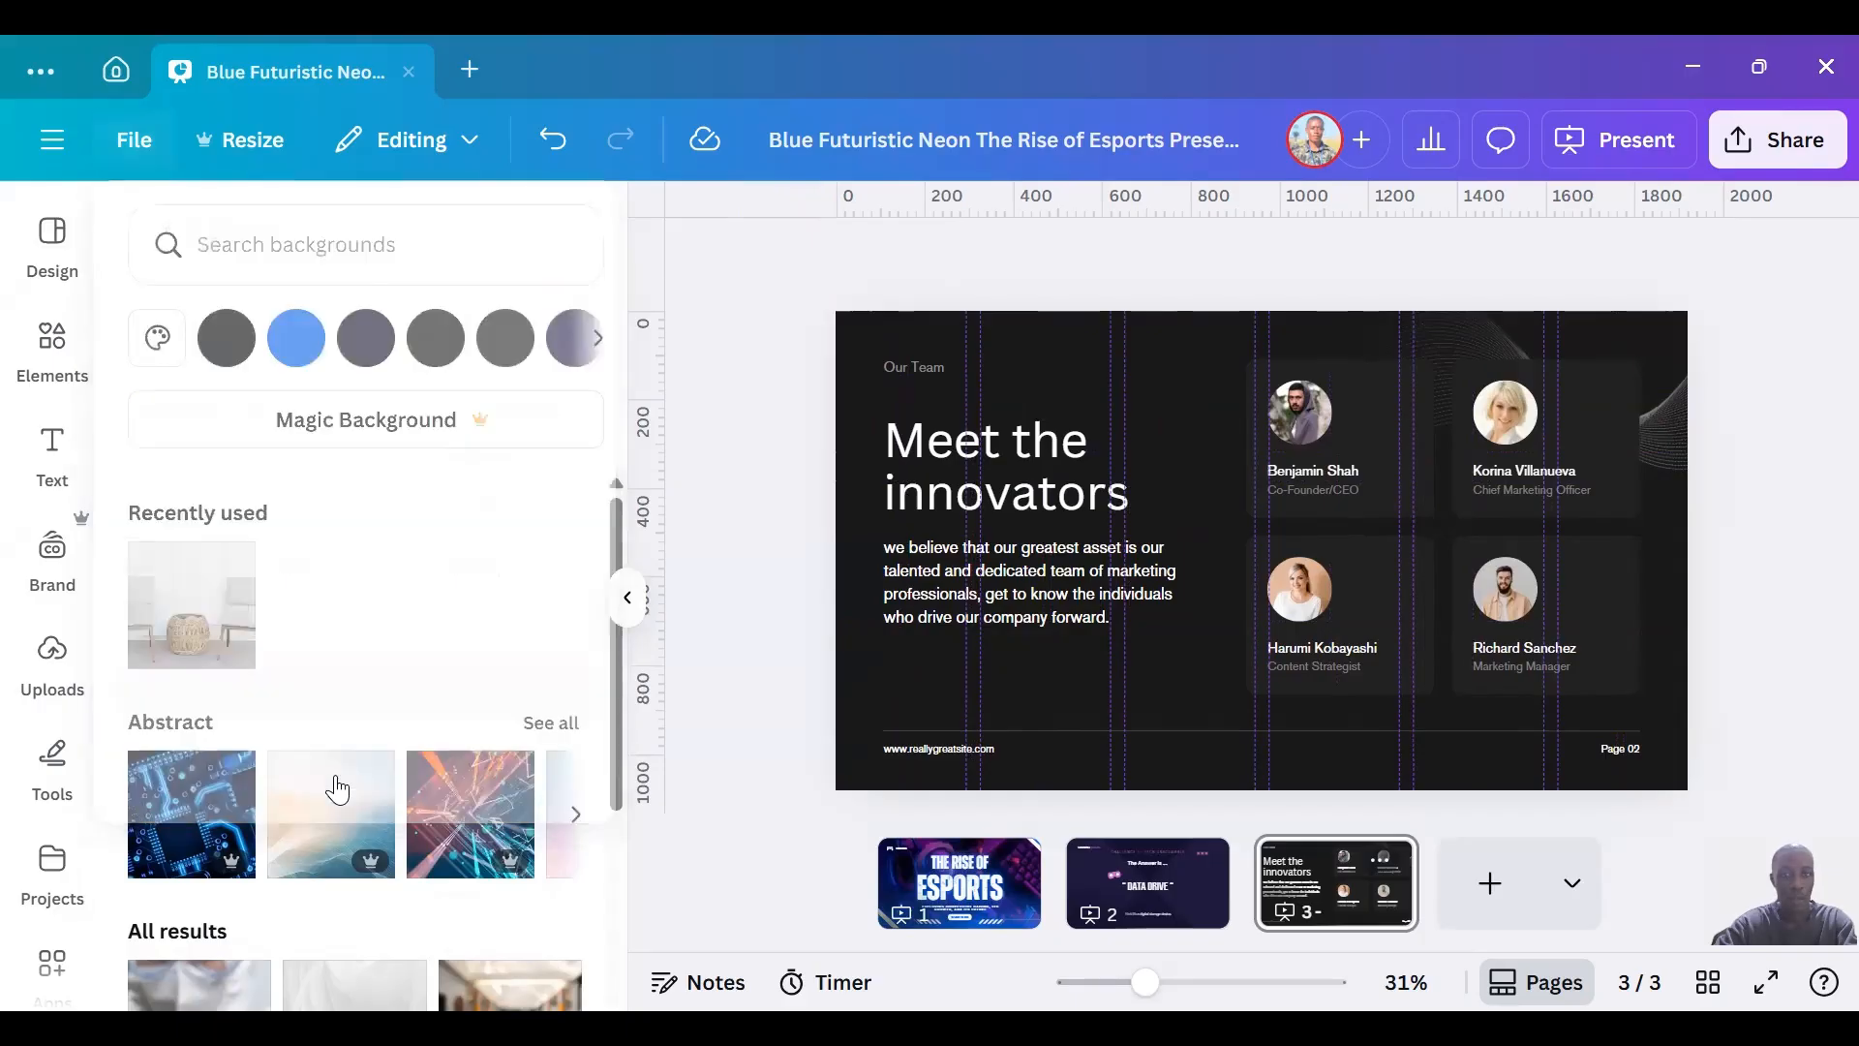
Clear all guides from the page and hide the rulers and guides.
left_click(135, 146)
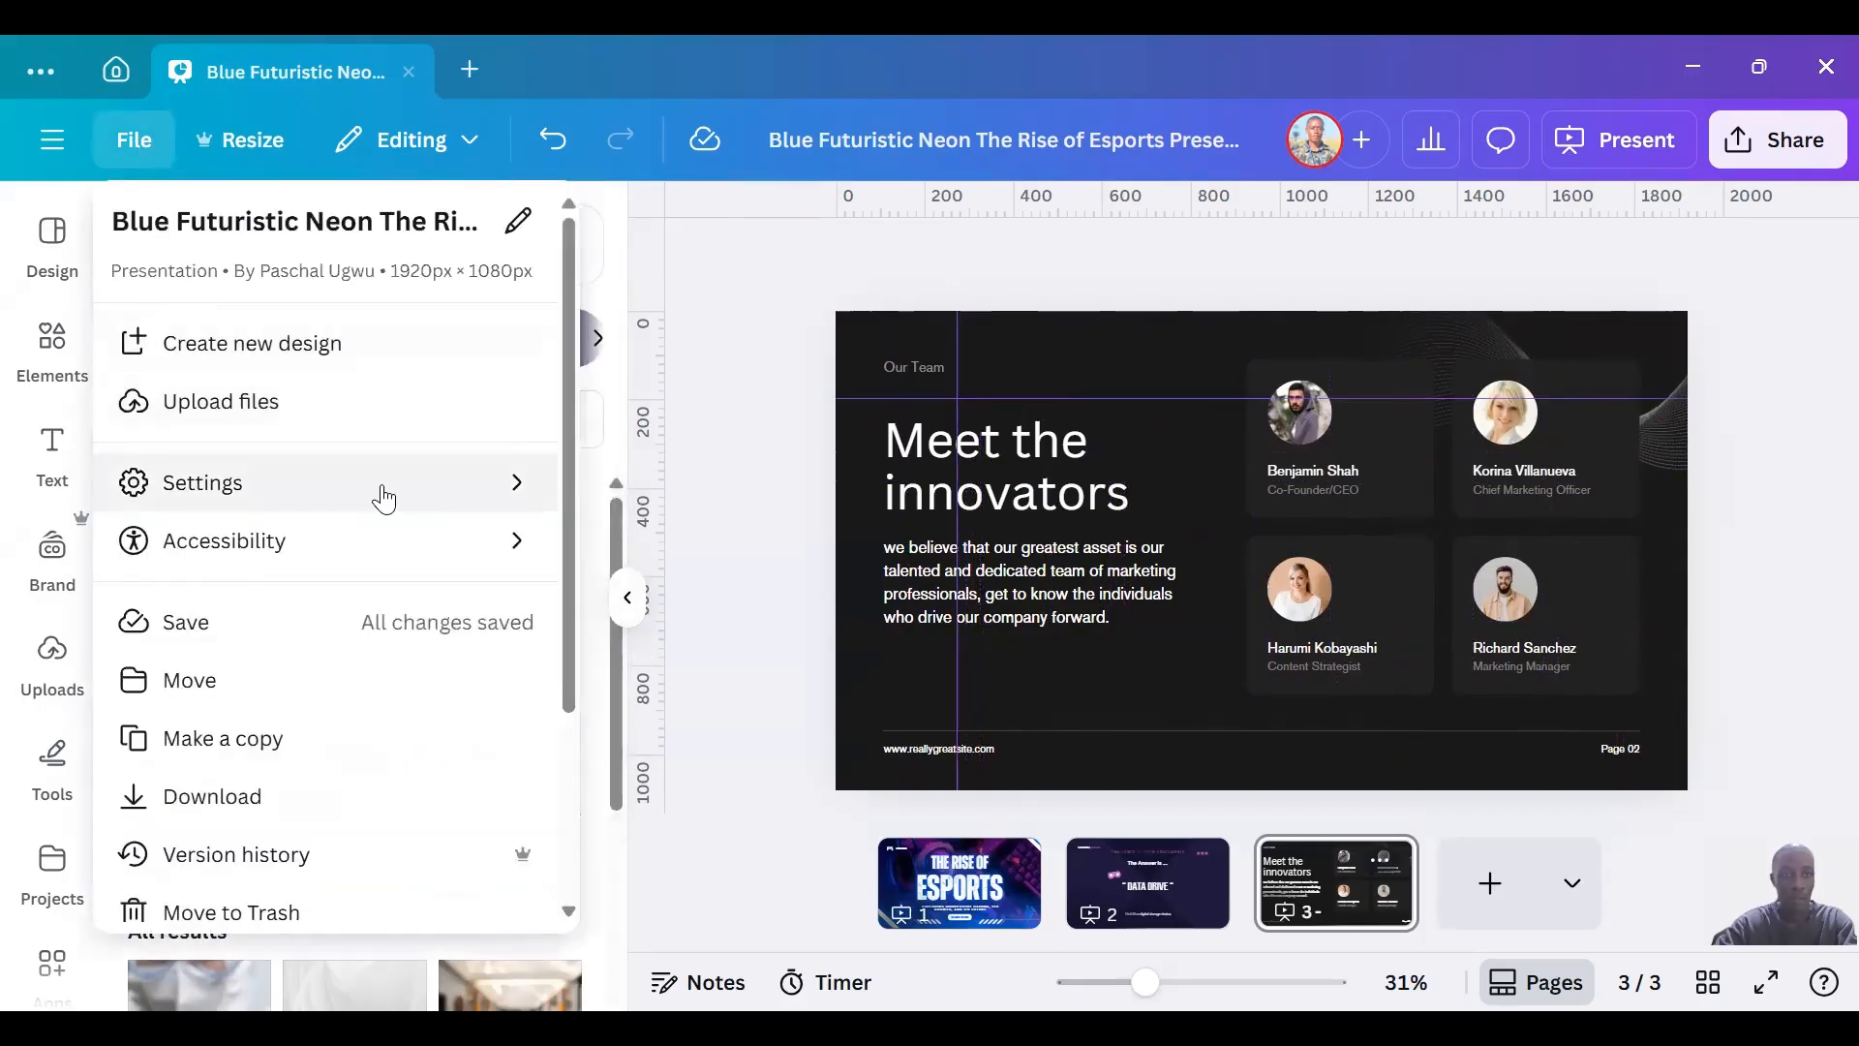
mouse_move(378, 496)
left_click(663, 521)
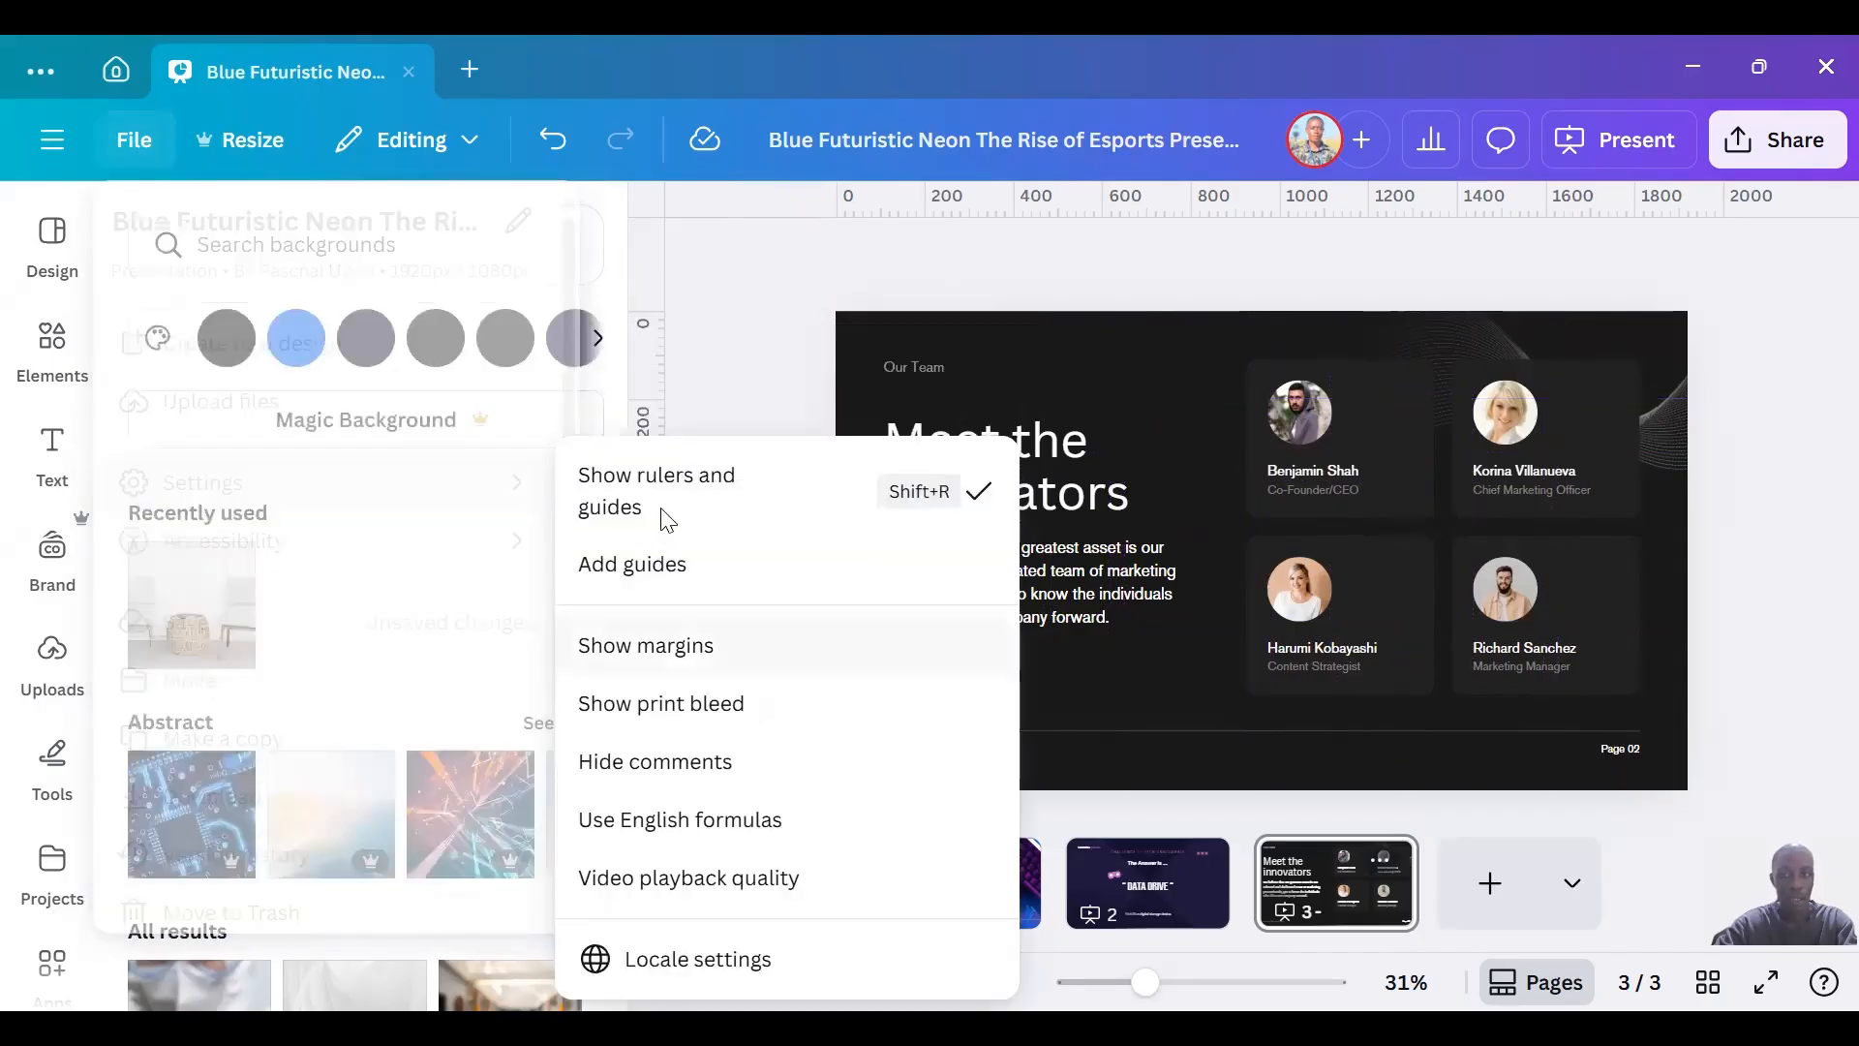
key("Escape")
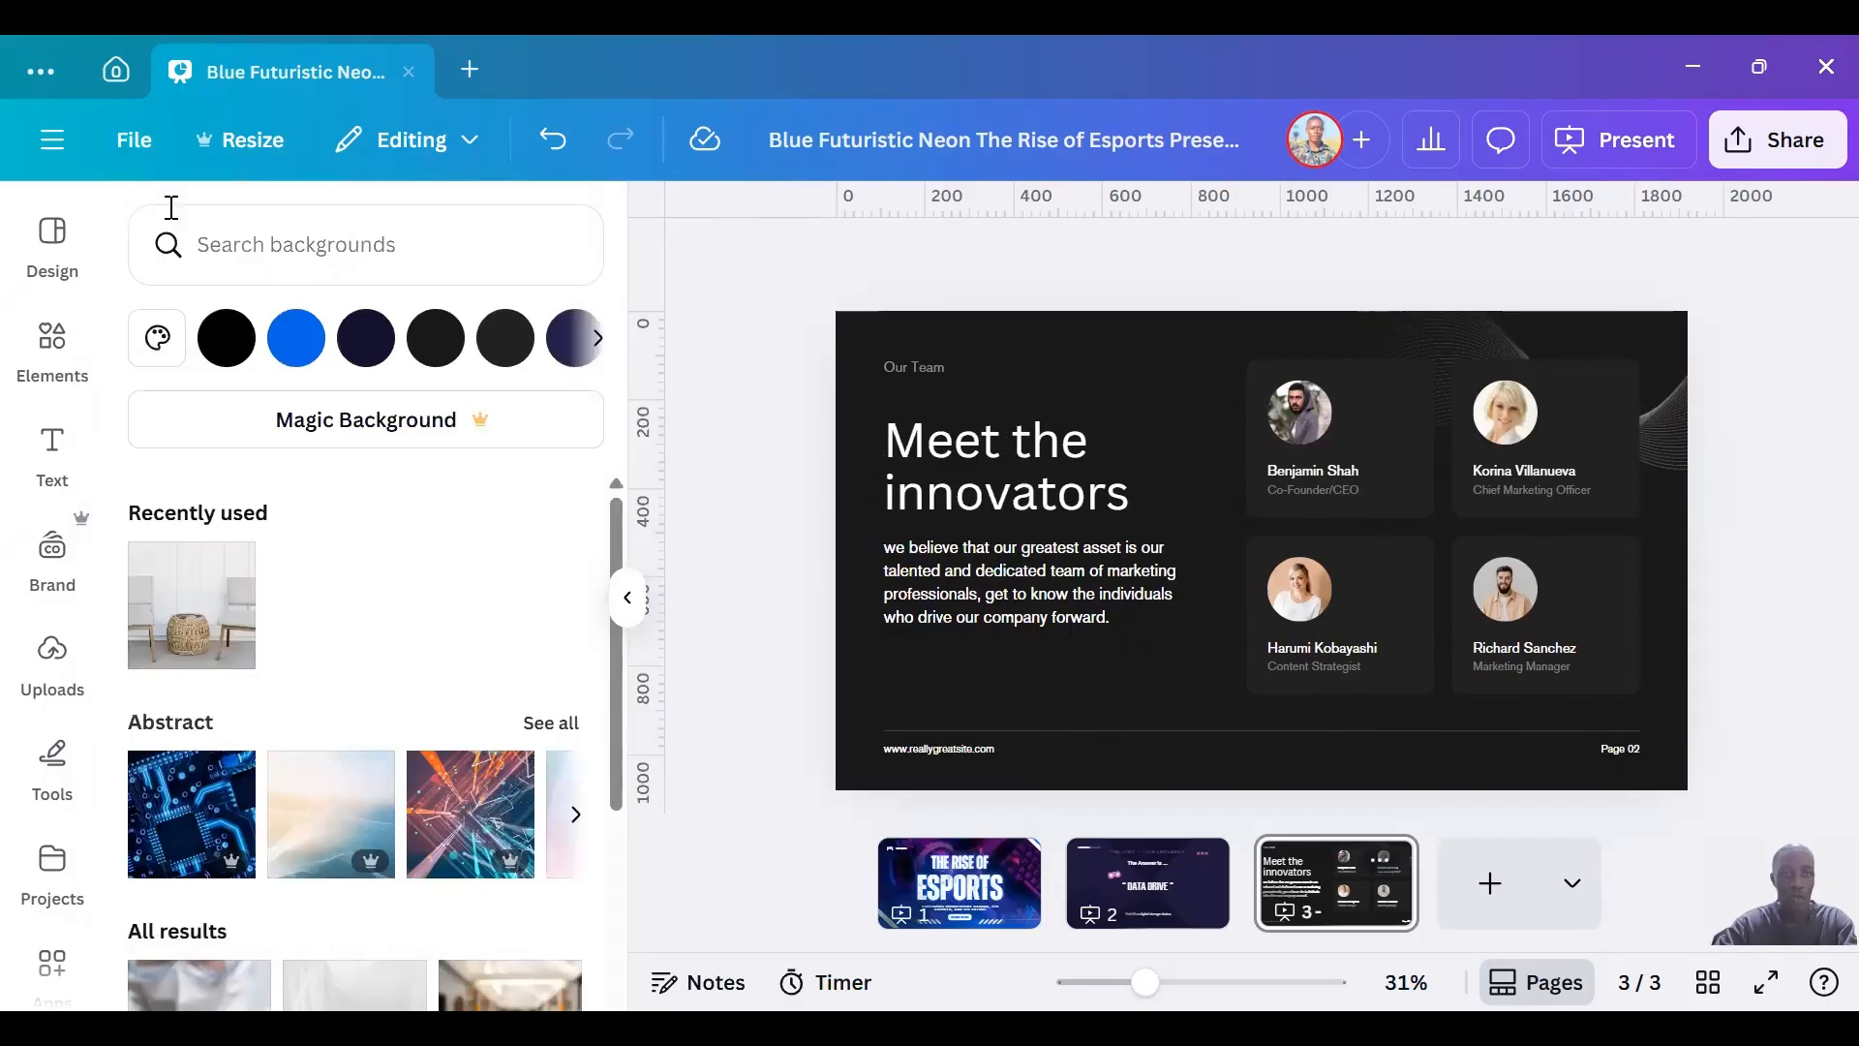
left_click(131, 143)
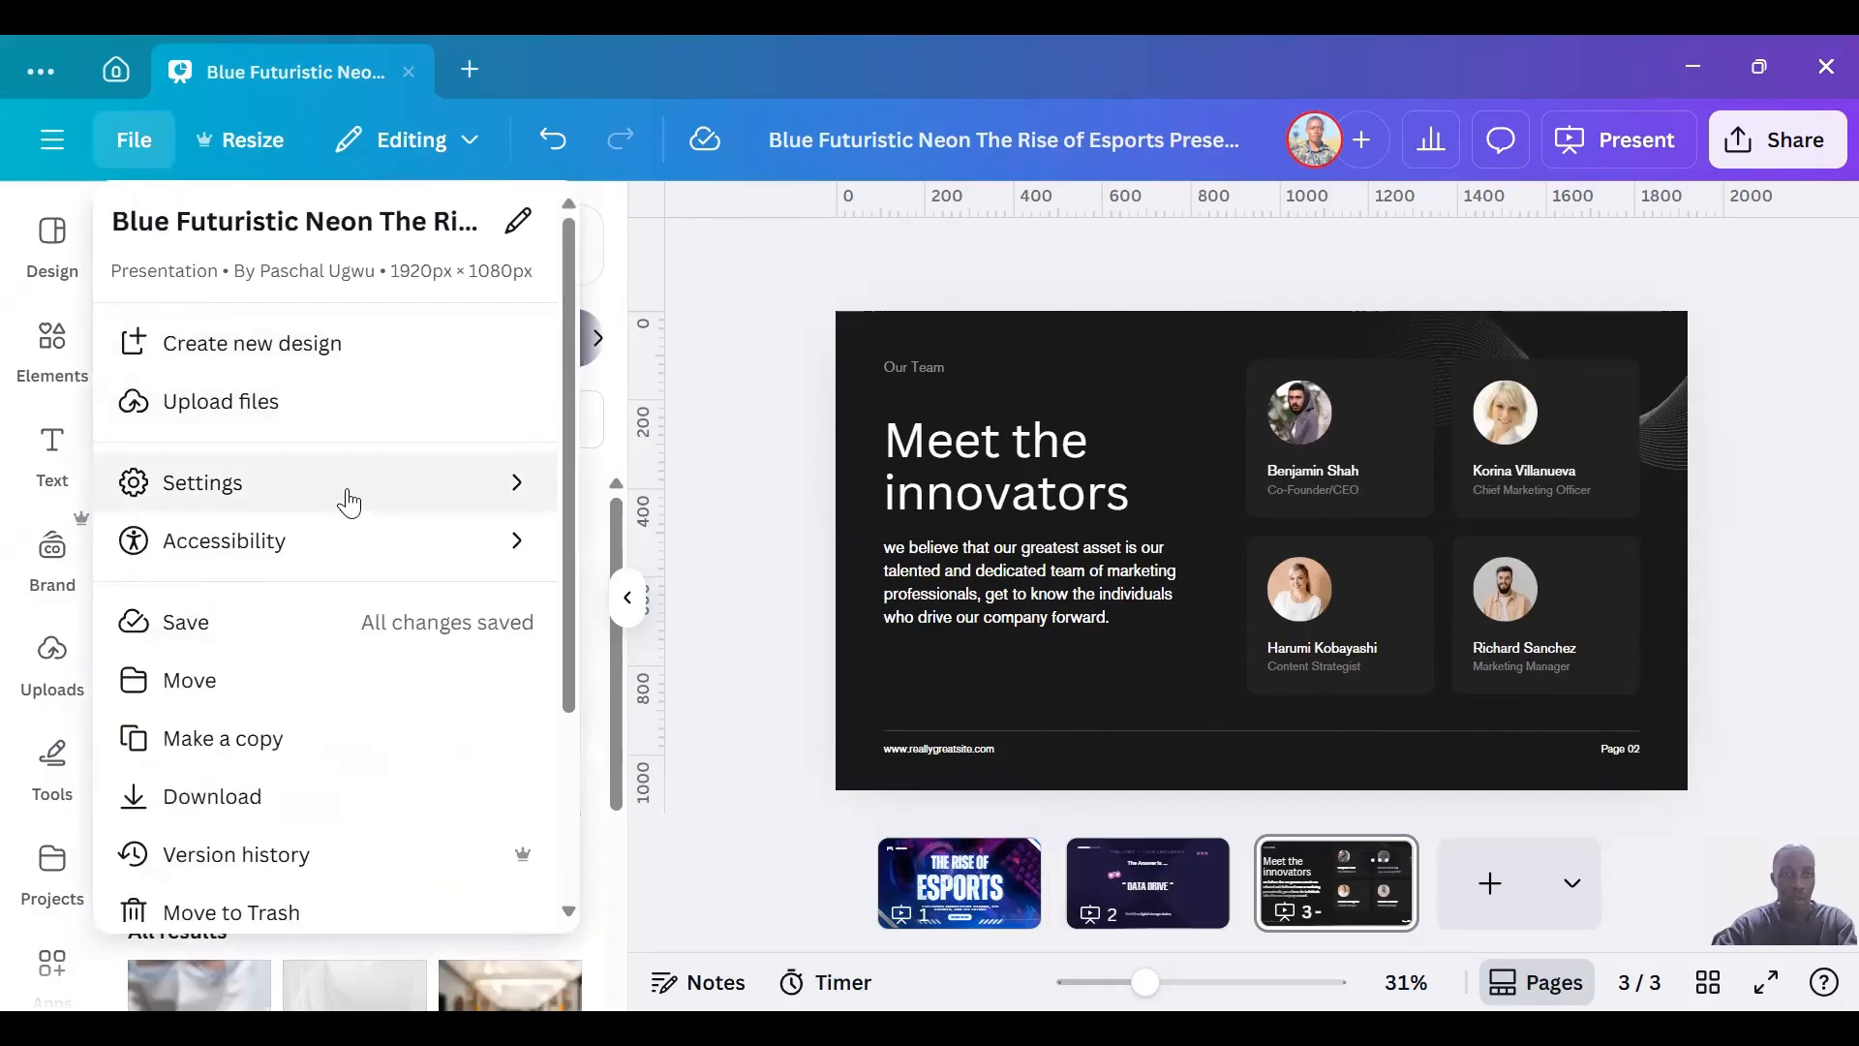
left_click(676, 489)
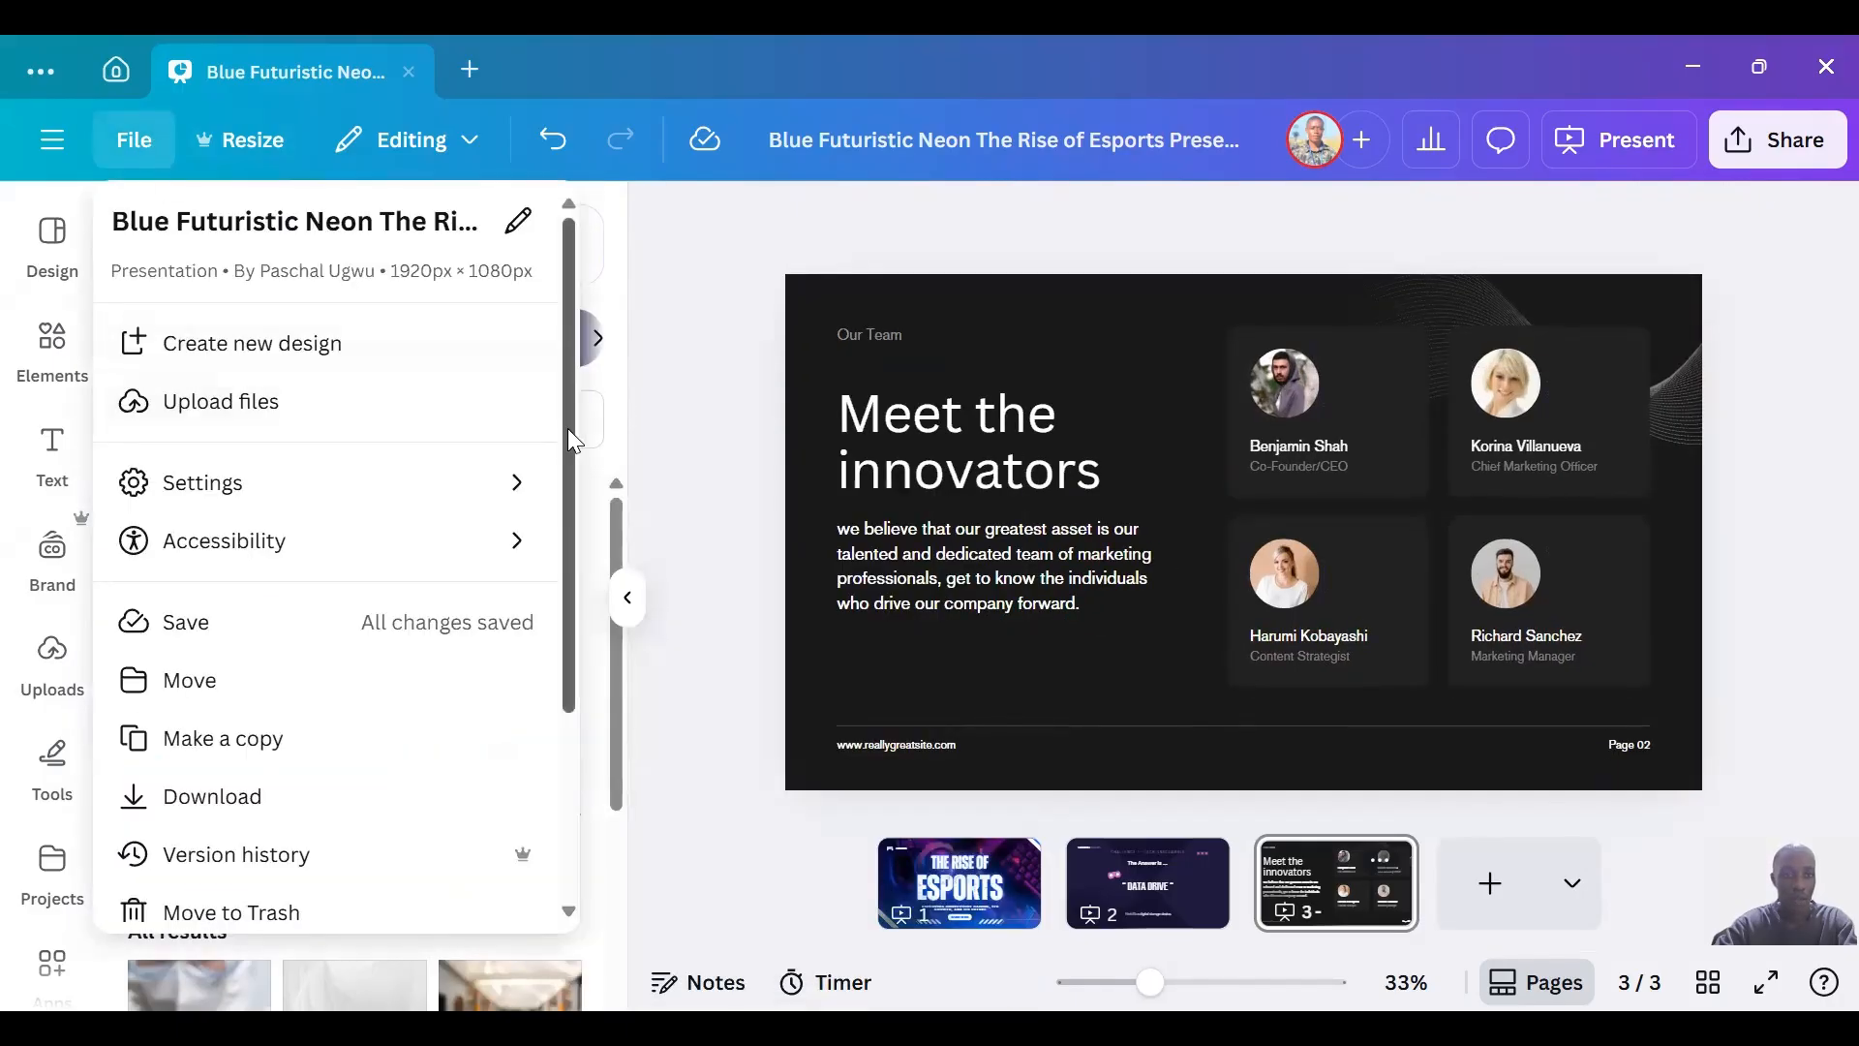
Examine the download options and available file types, trying PDF Print without downloading the design.
mouse_move(505, 540)
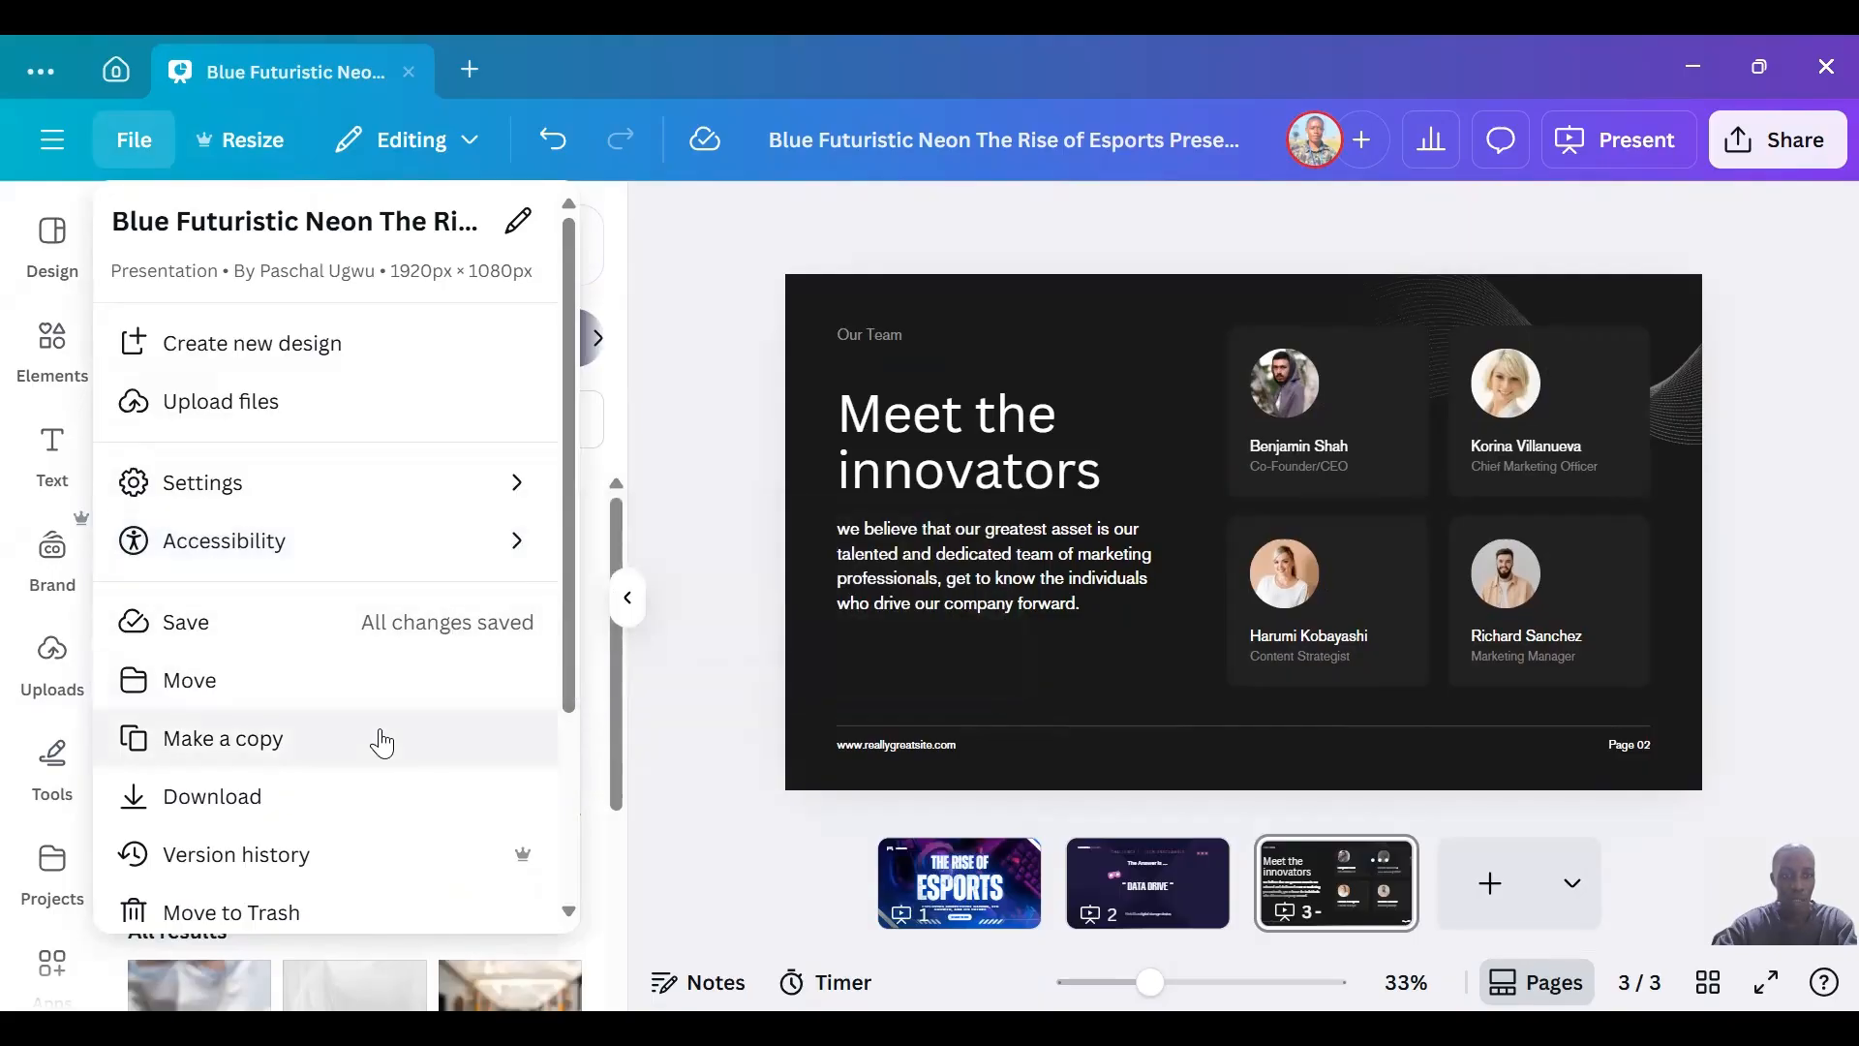
left_click(334, 812)
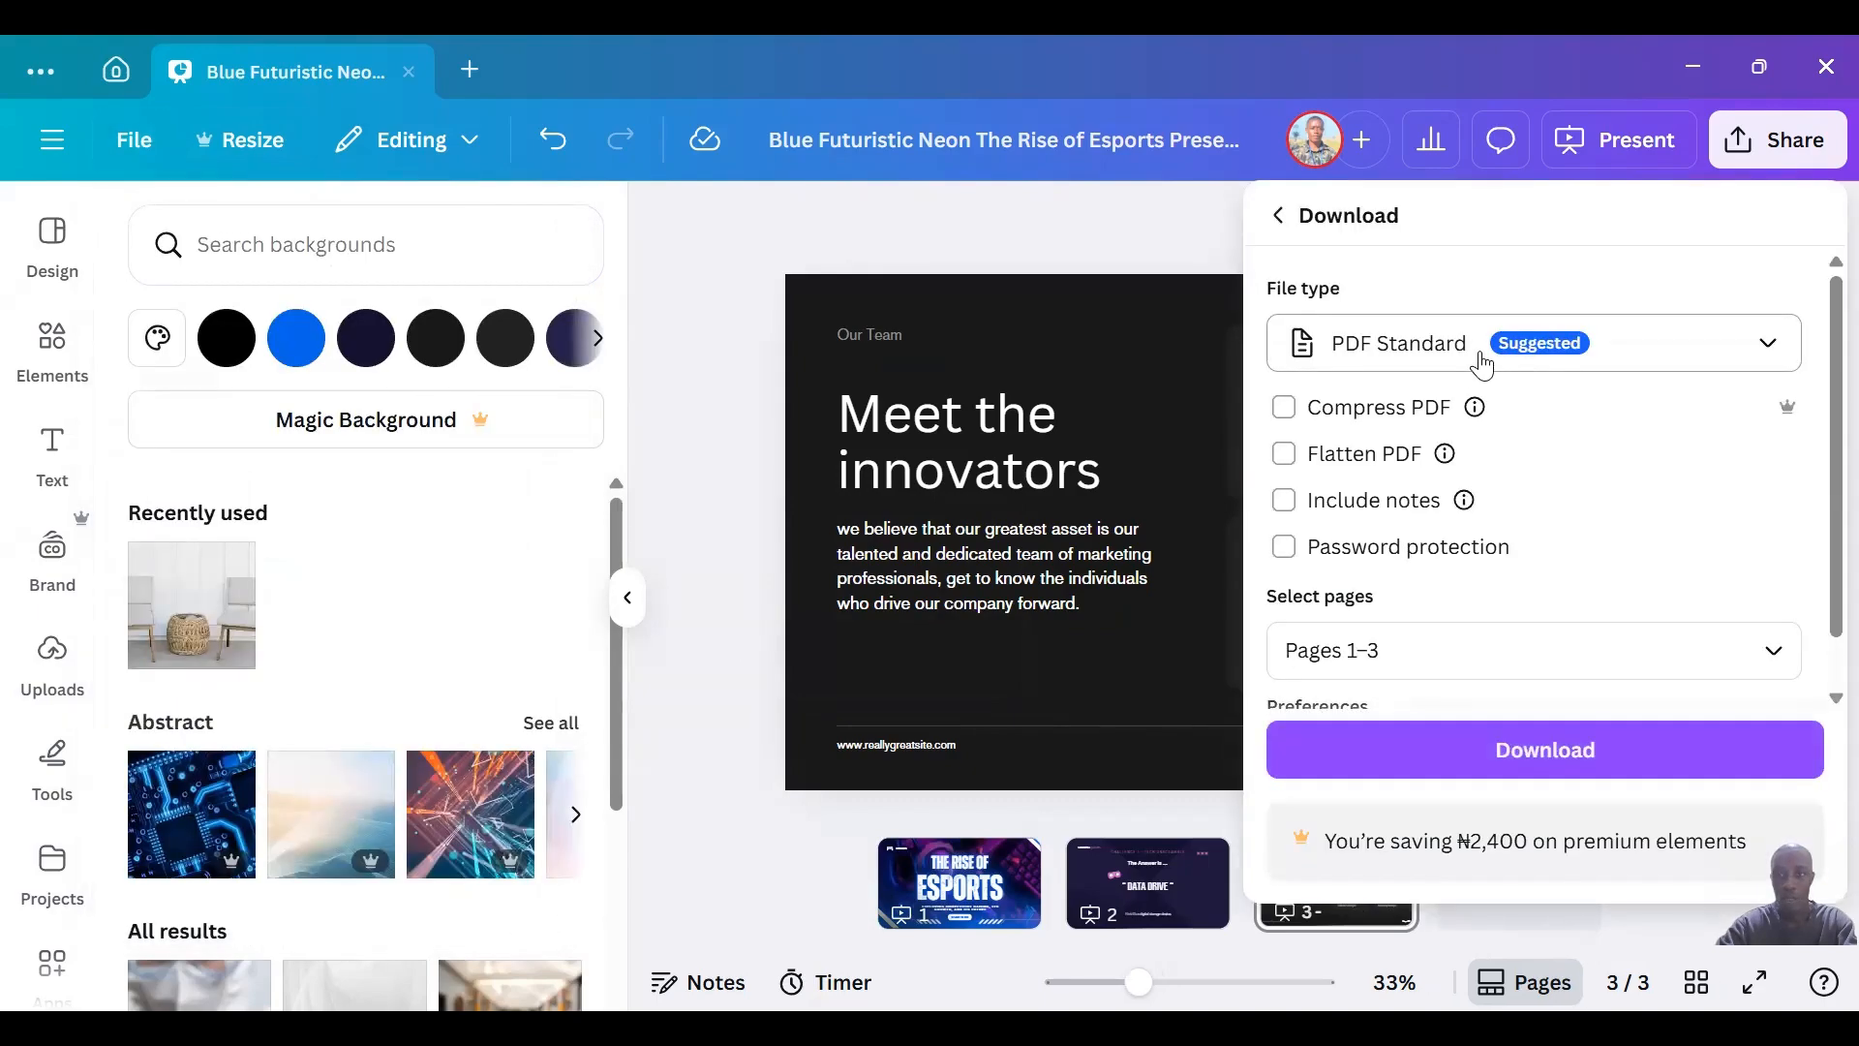
left_click(1626, 357)
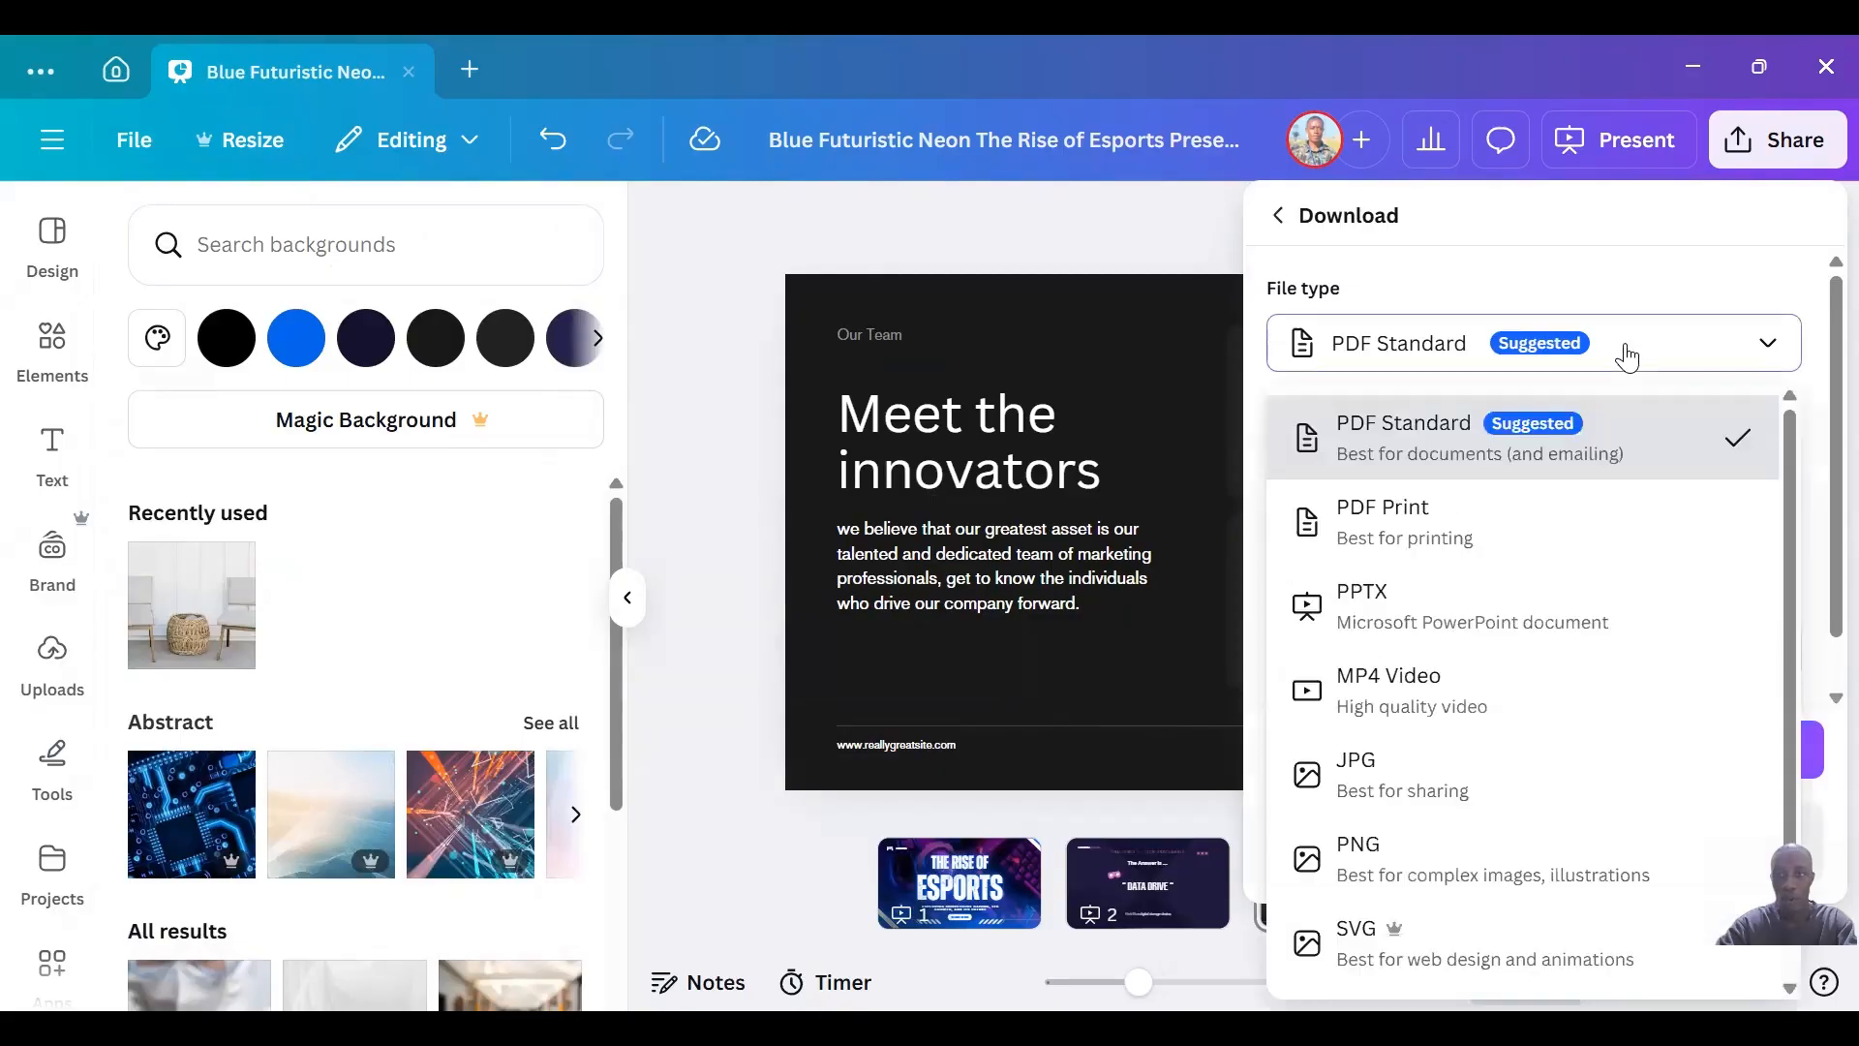
left_click(1469, 554)
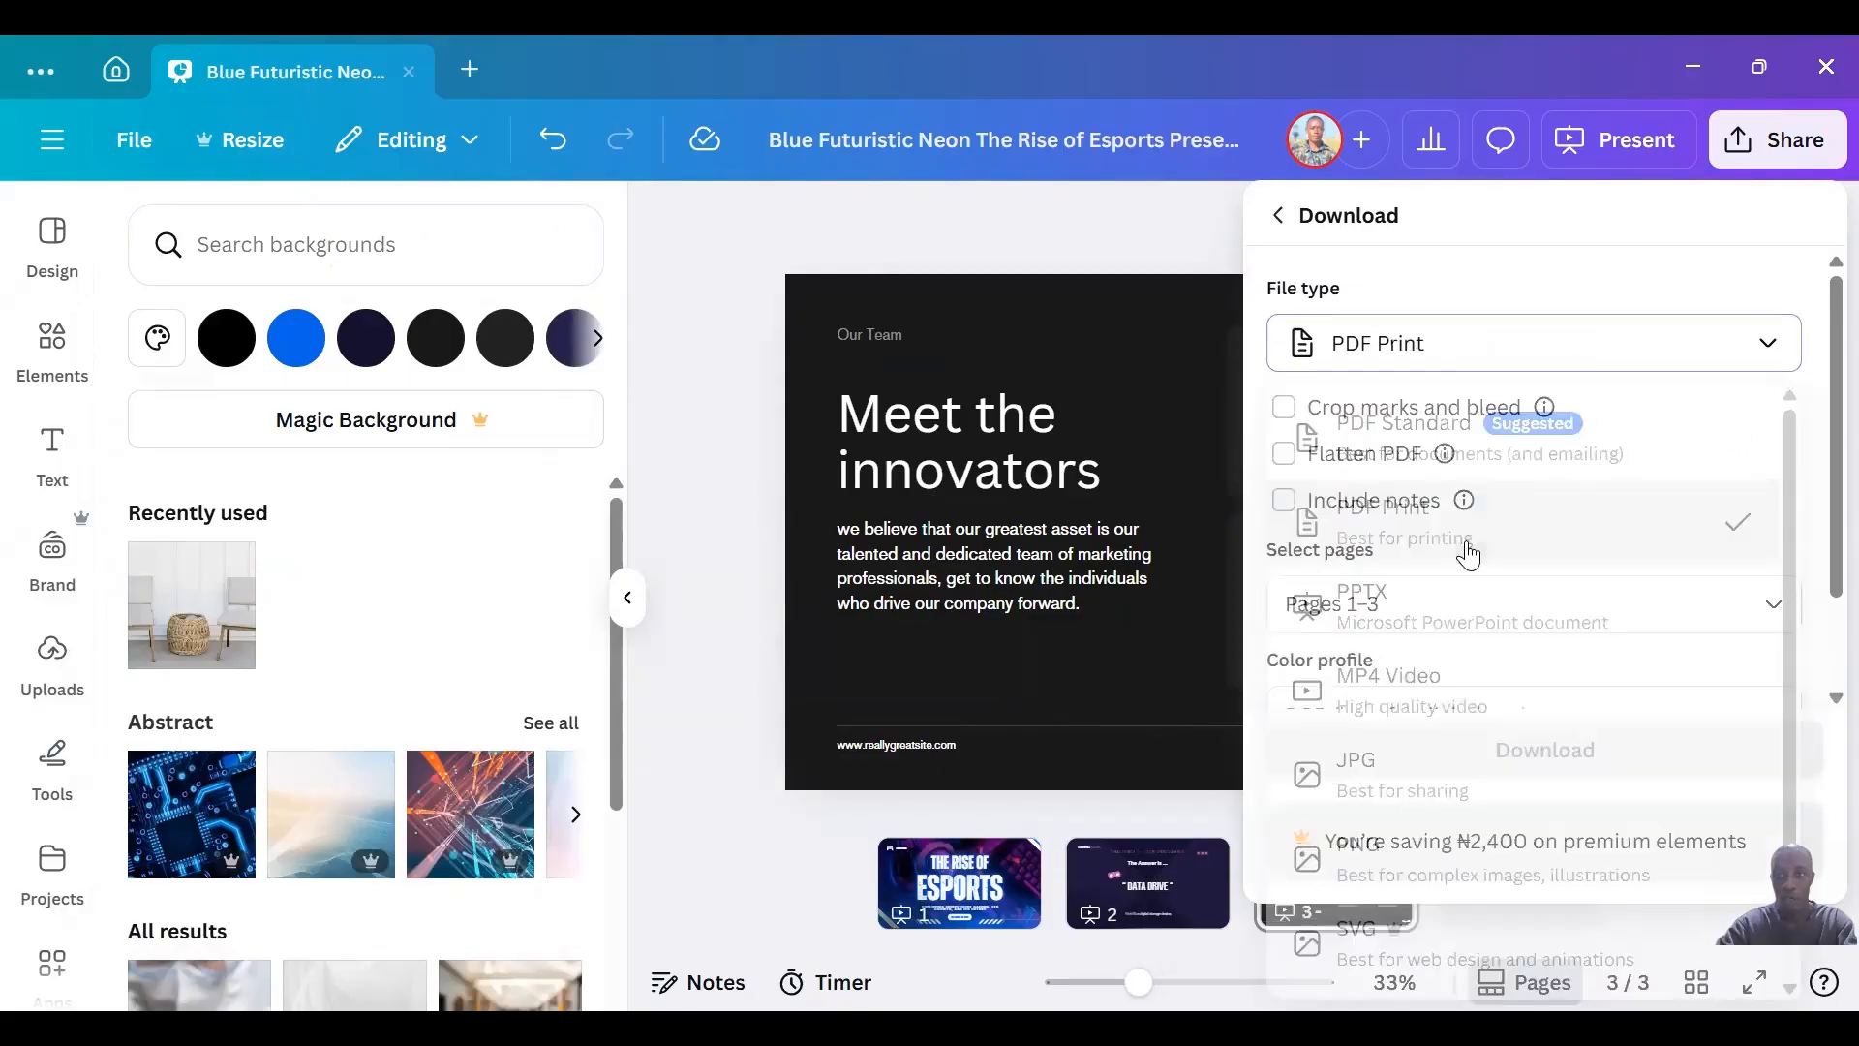
left_click(1589, 357)
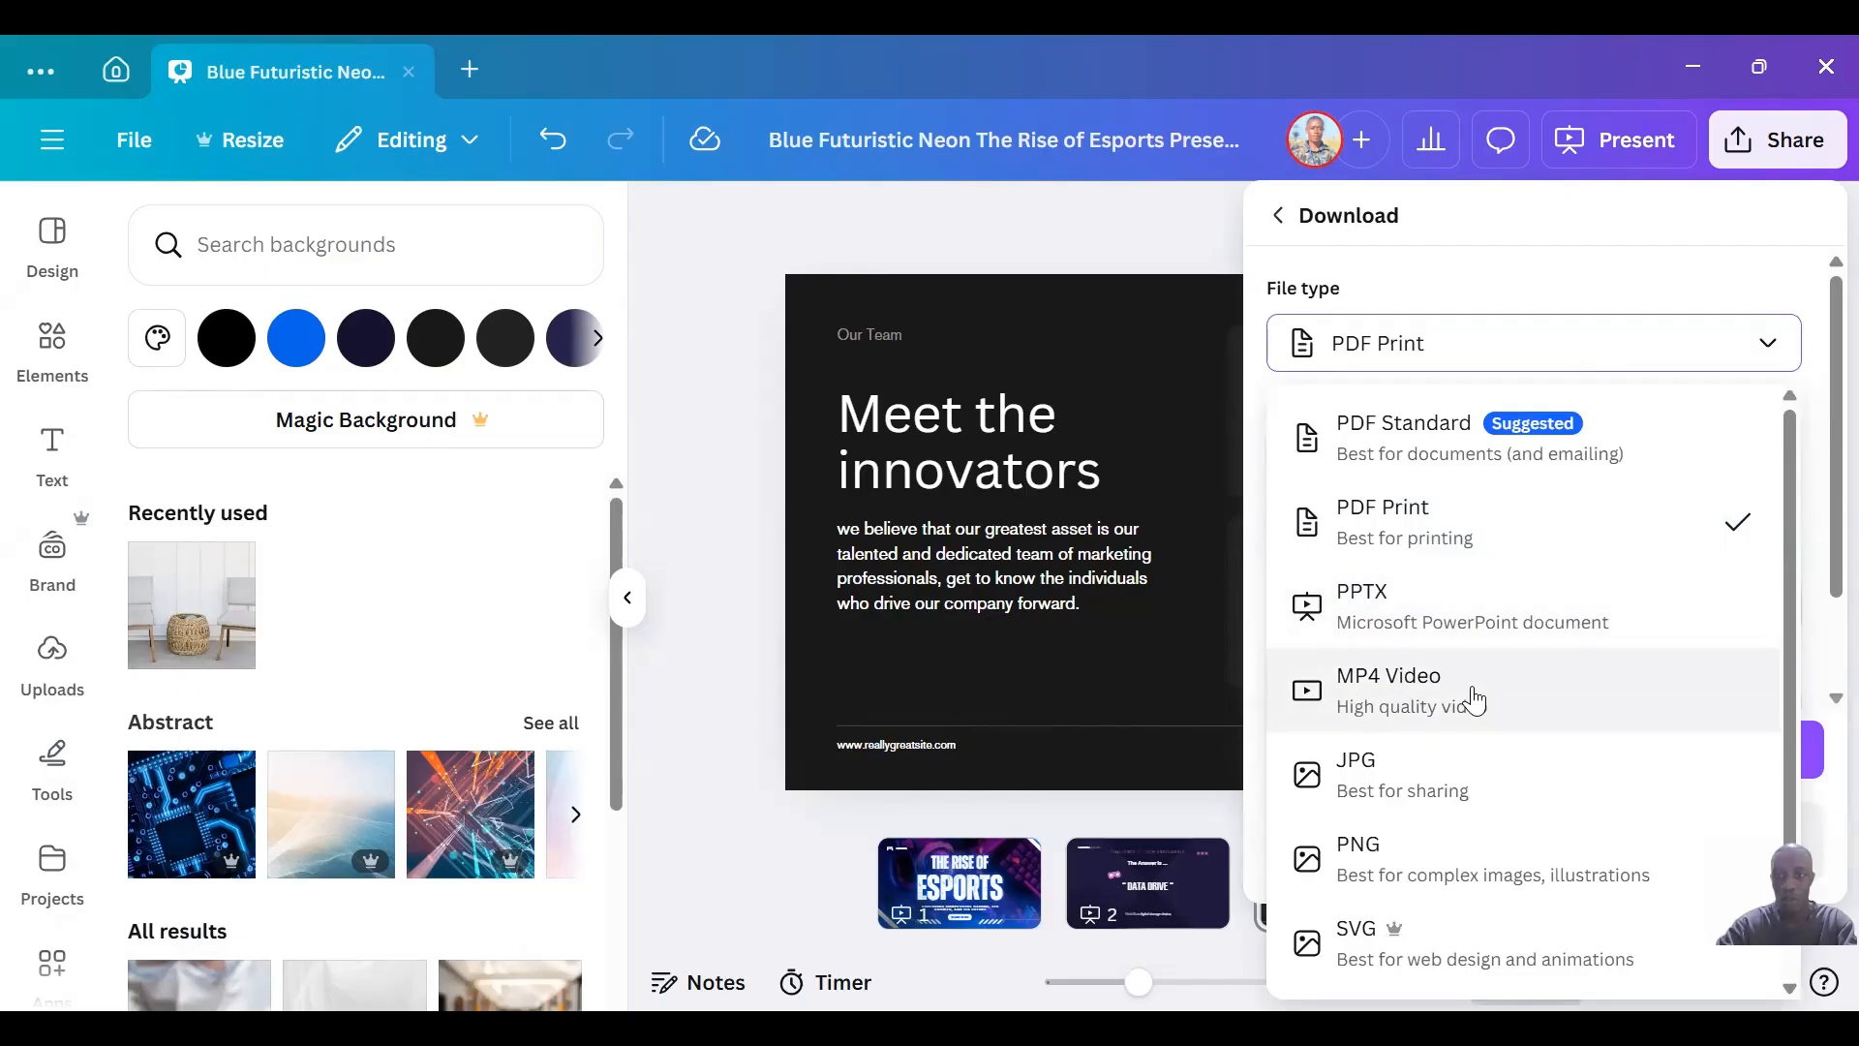
Examine the design's version history and the remaining file commands, leaving the current version in place.
left_click(118, 137)
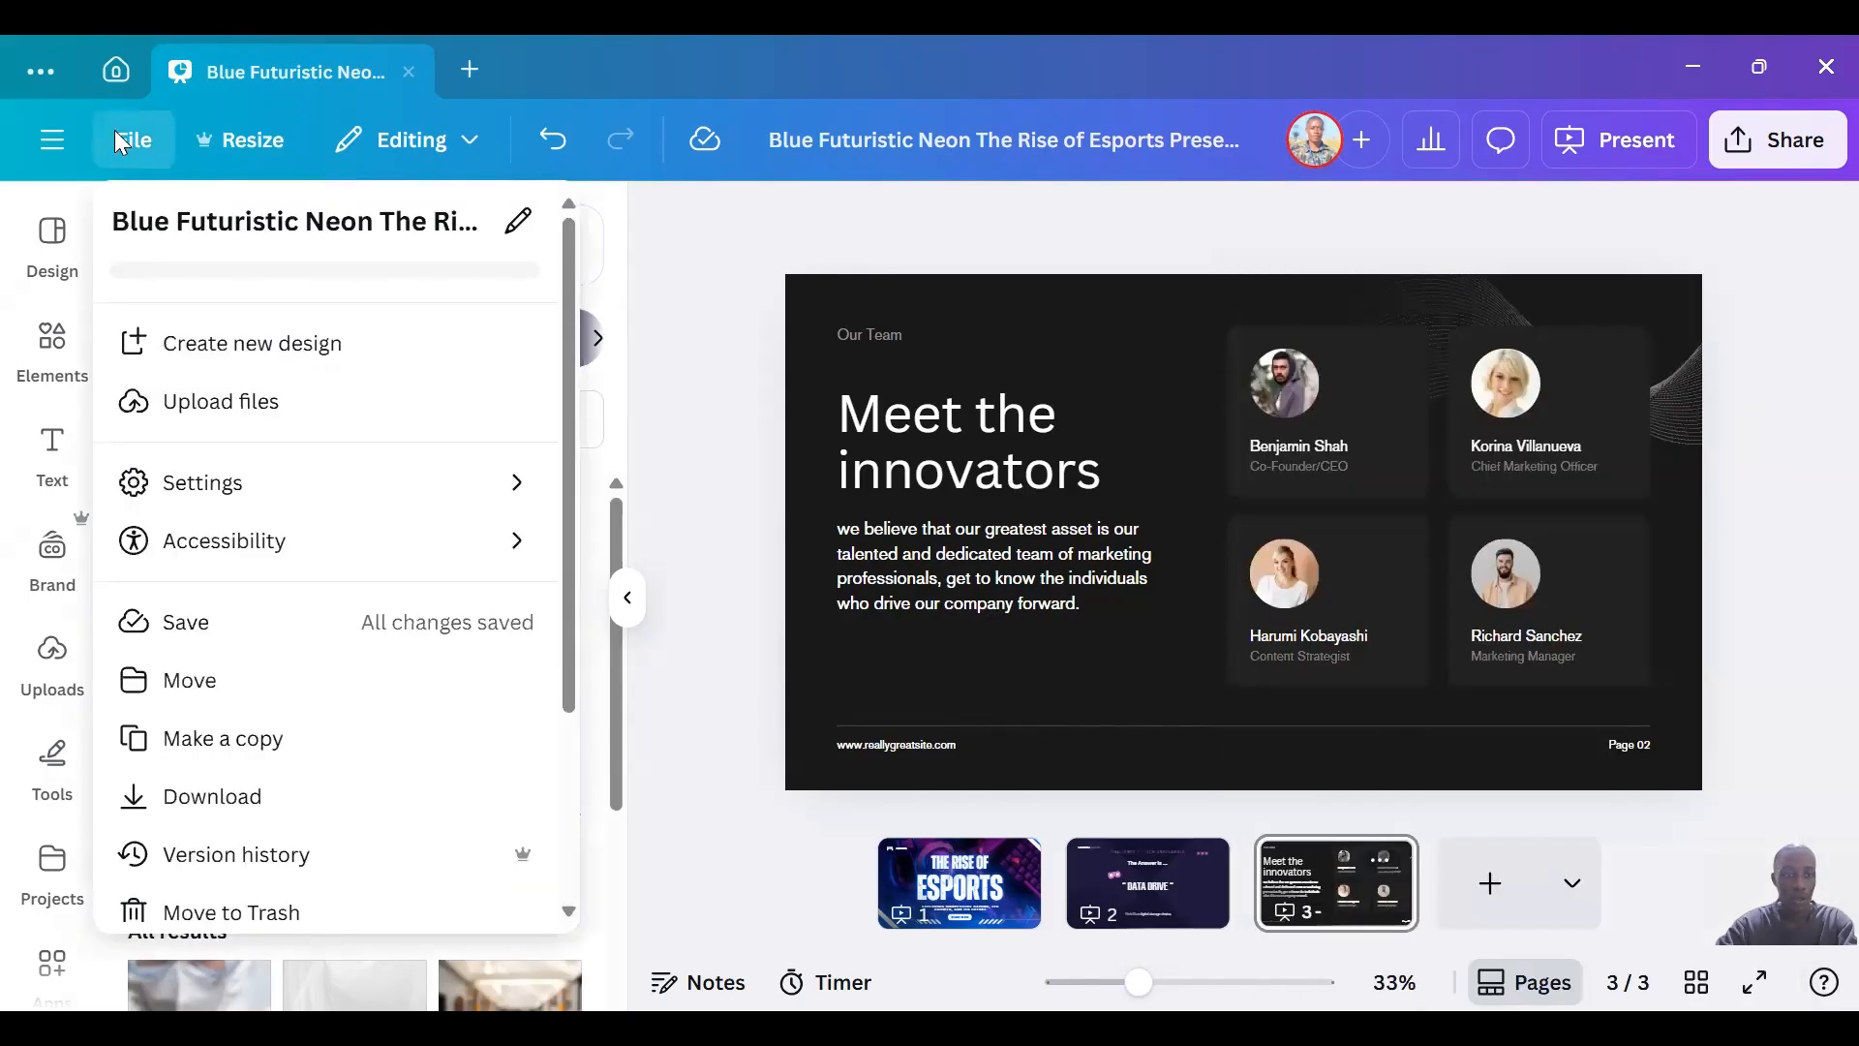
scroll(575, 571, "down", 3)
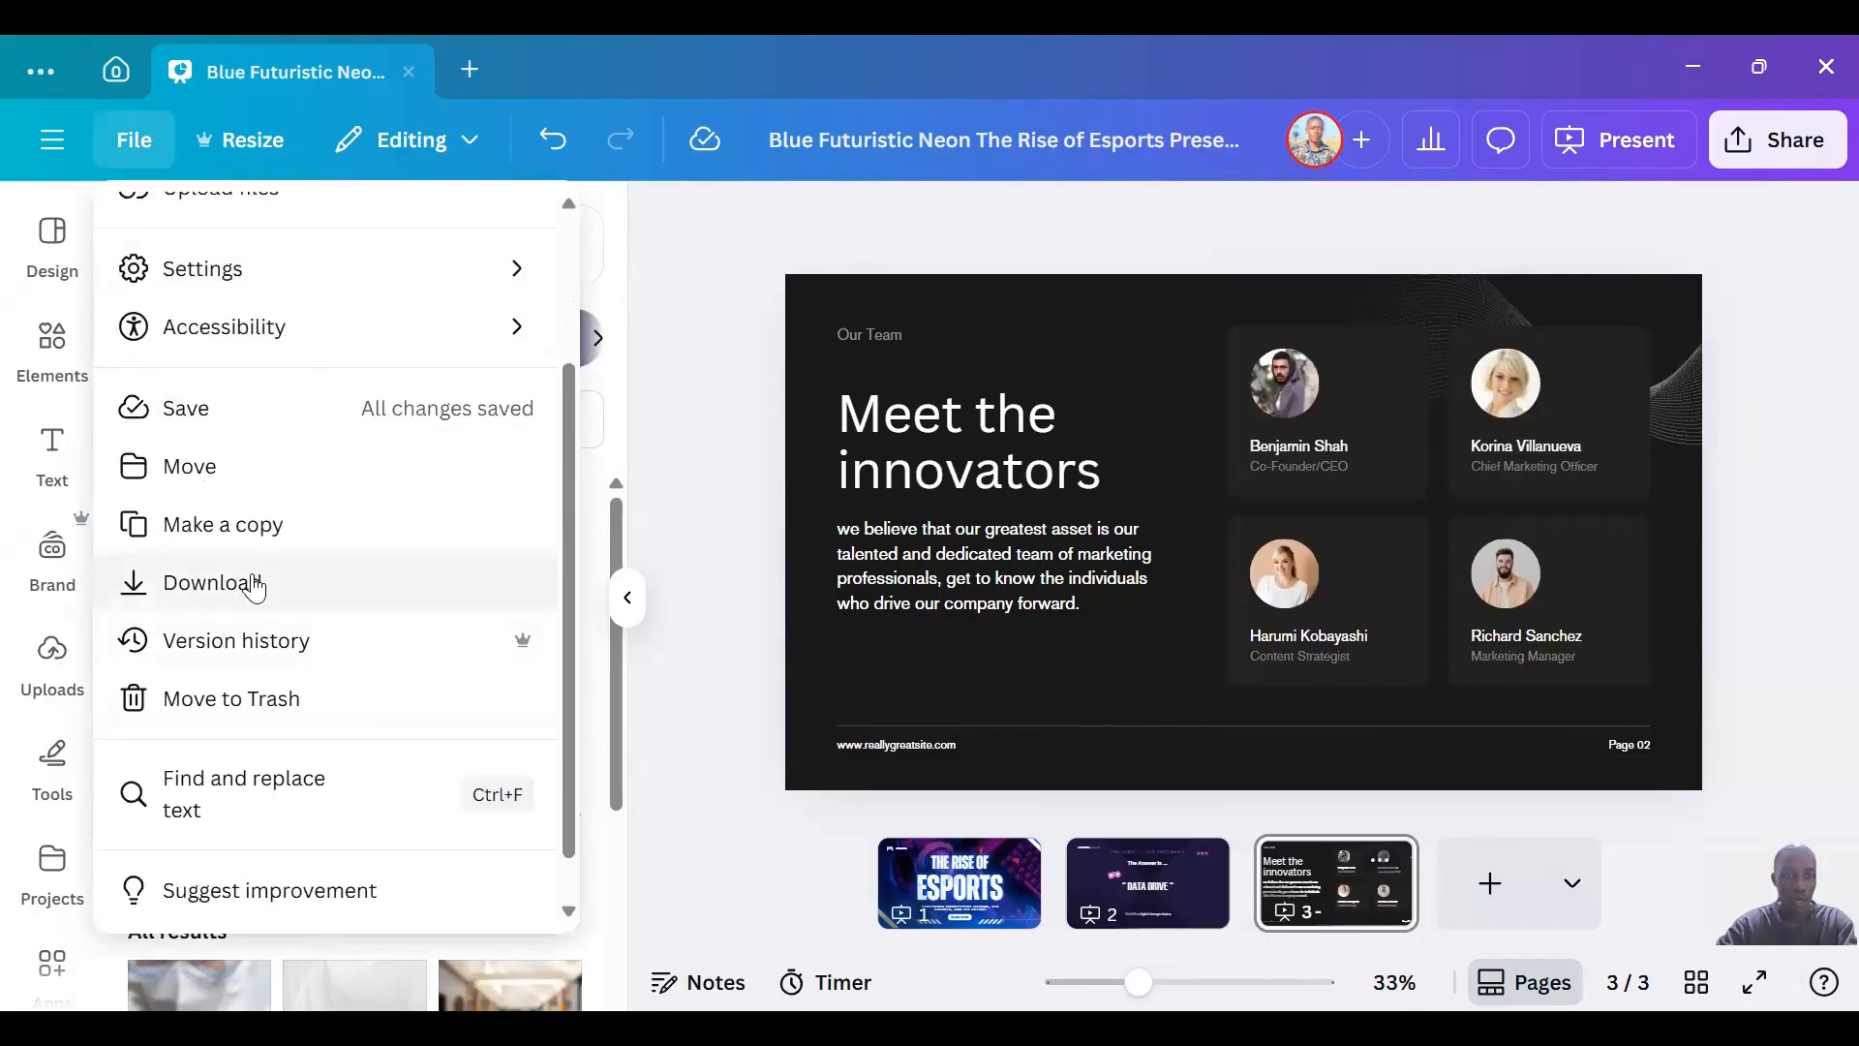
left_click(353, 646)
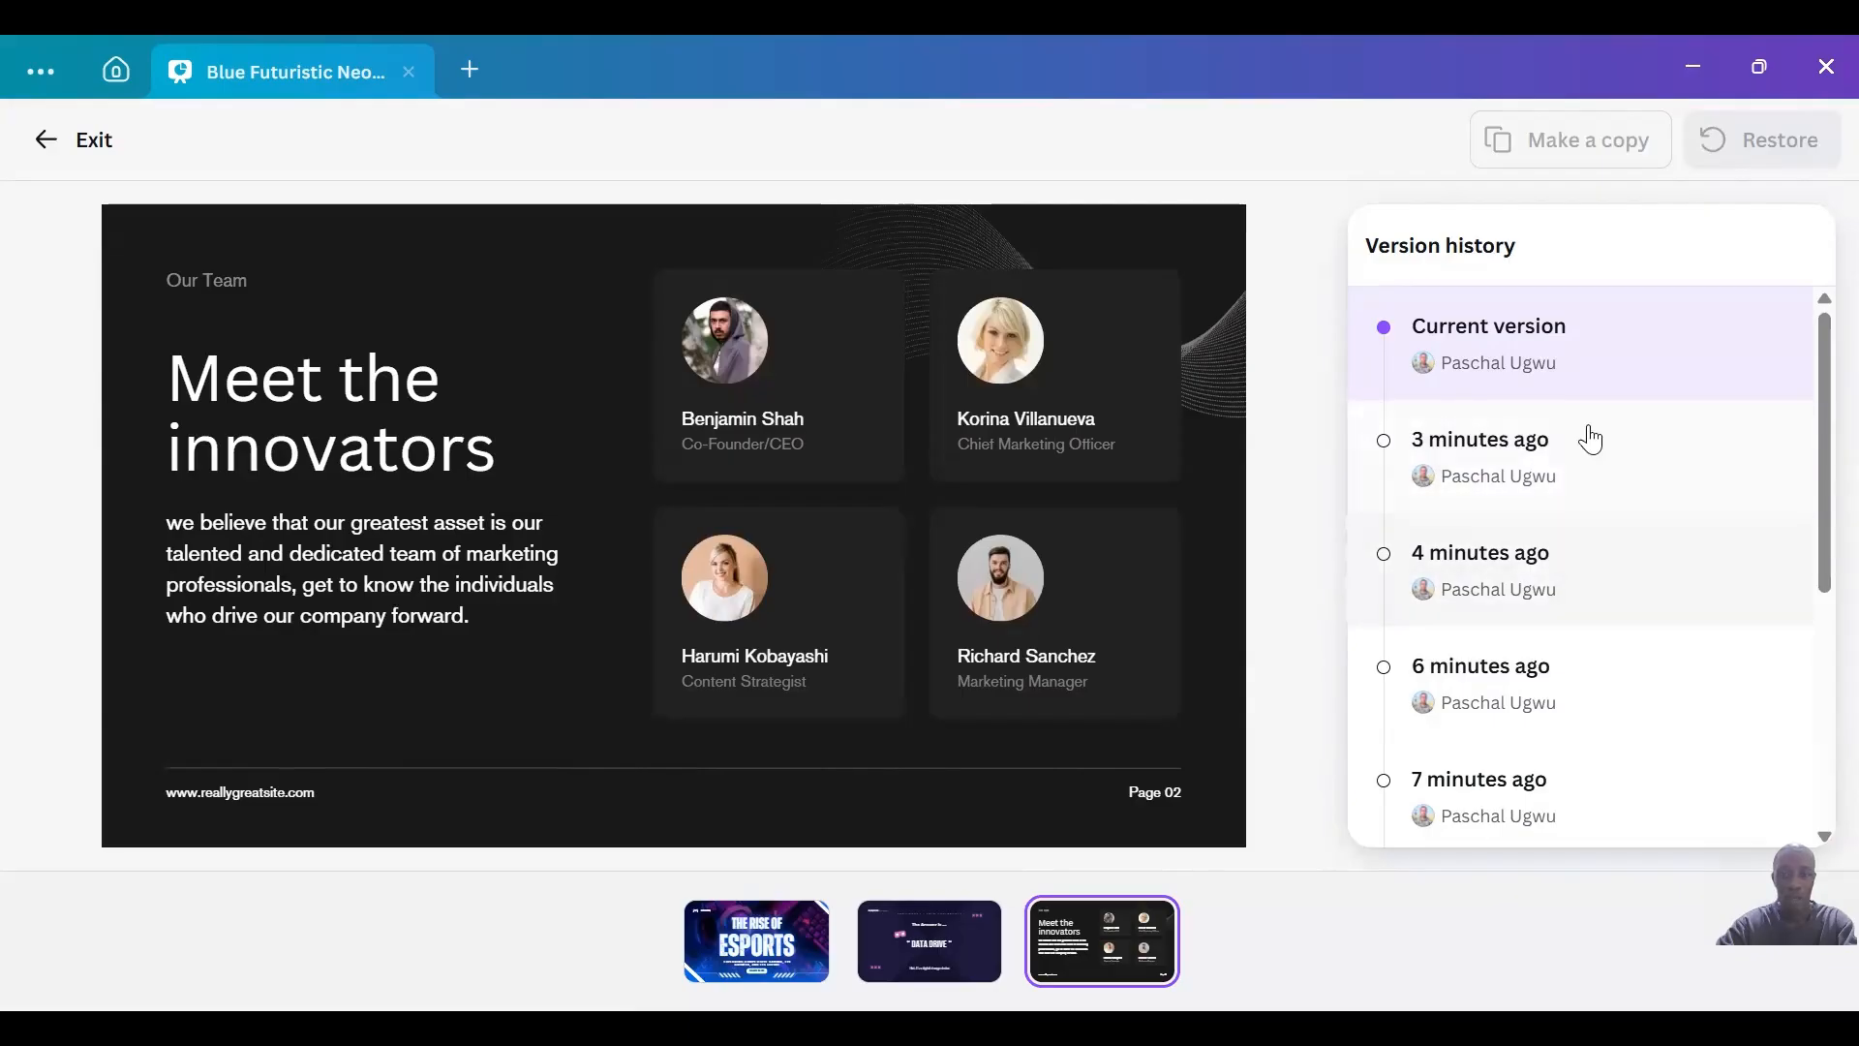
left_click(41, 136)
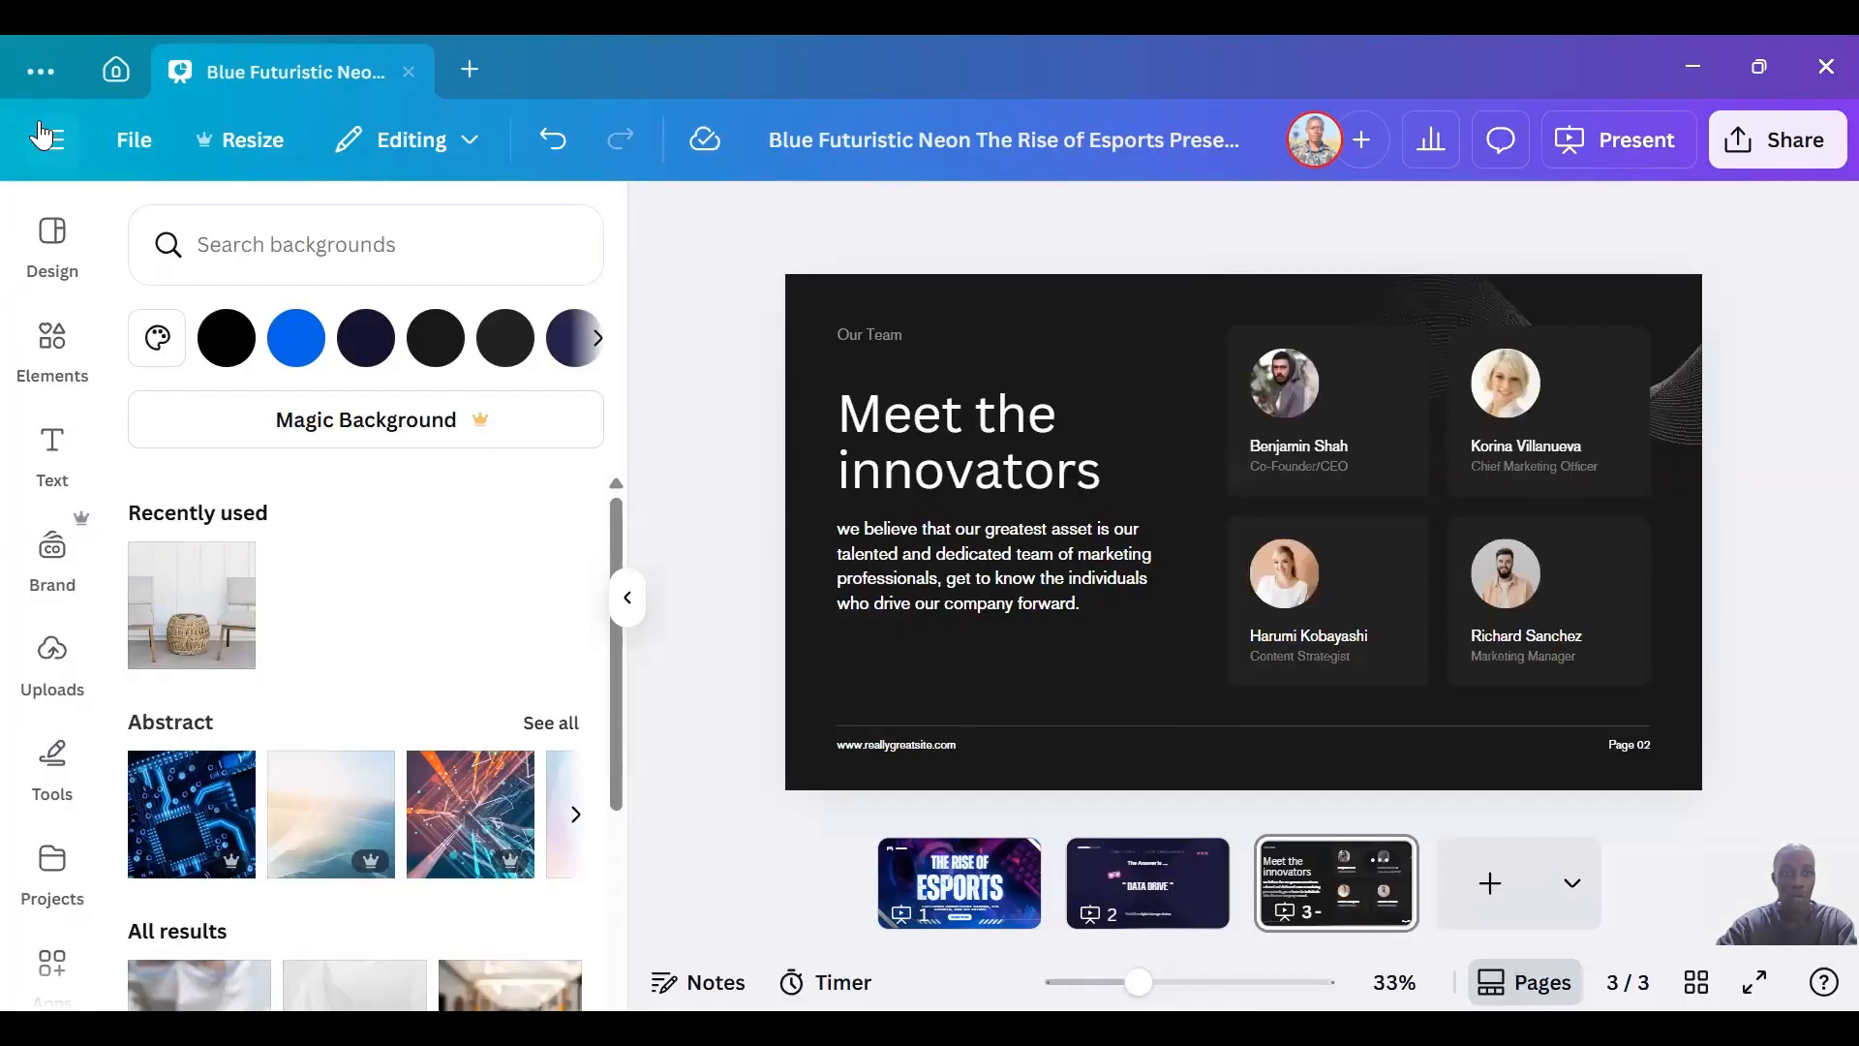
left_click(116, 145)
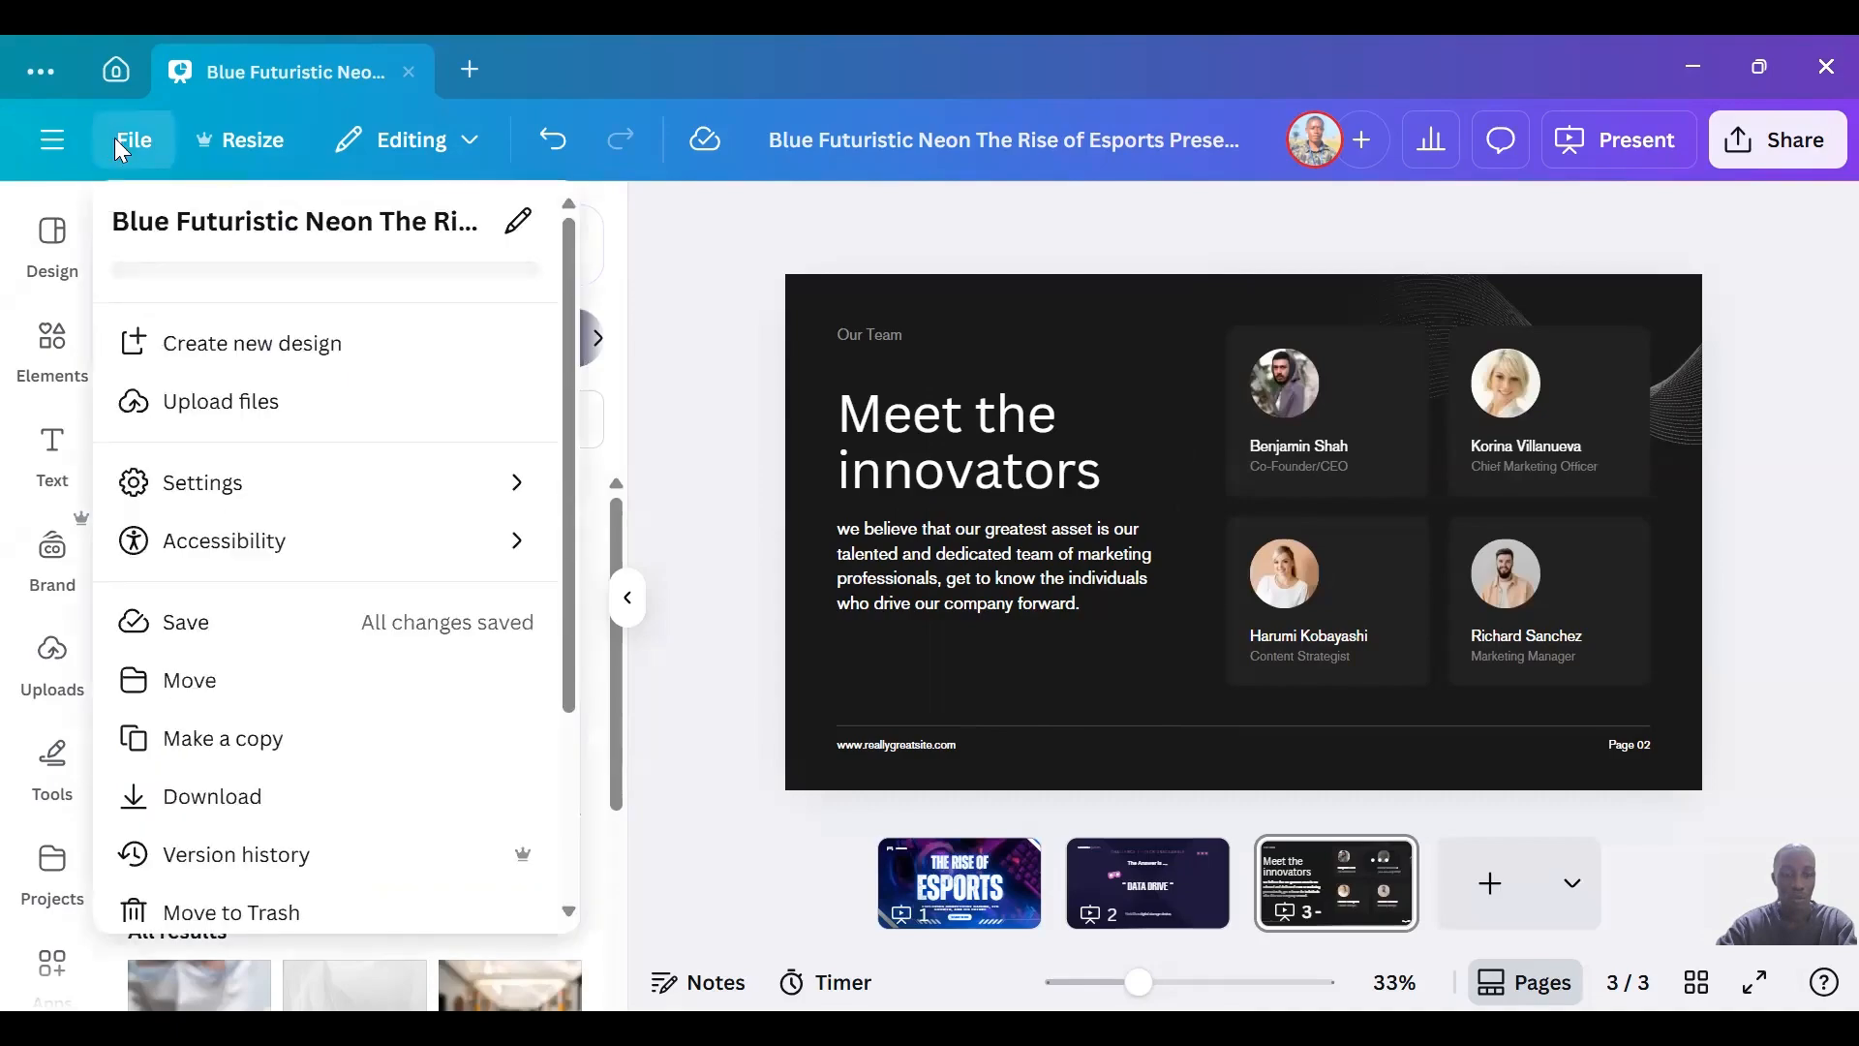
left_click_drag(575, 606, 570, 792)
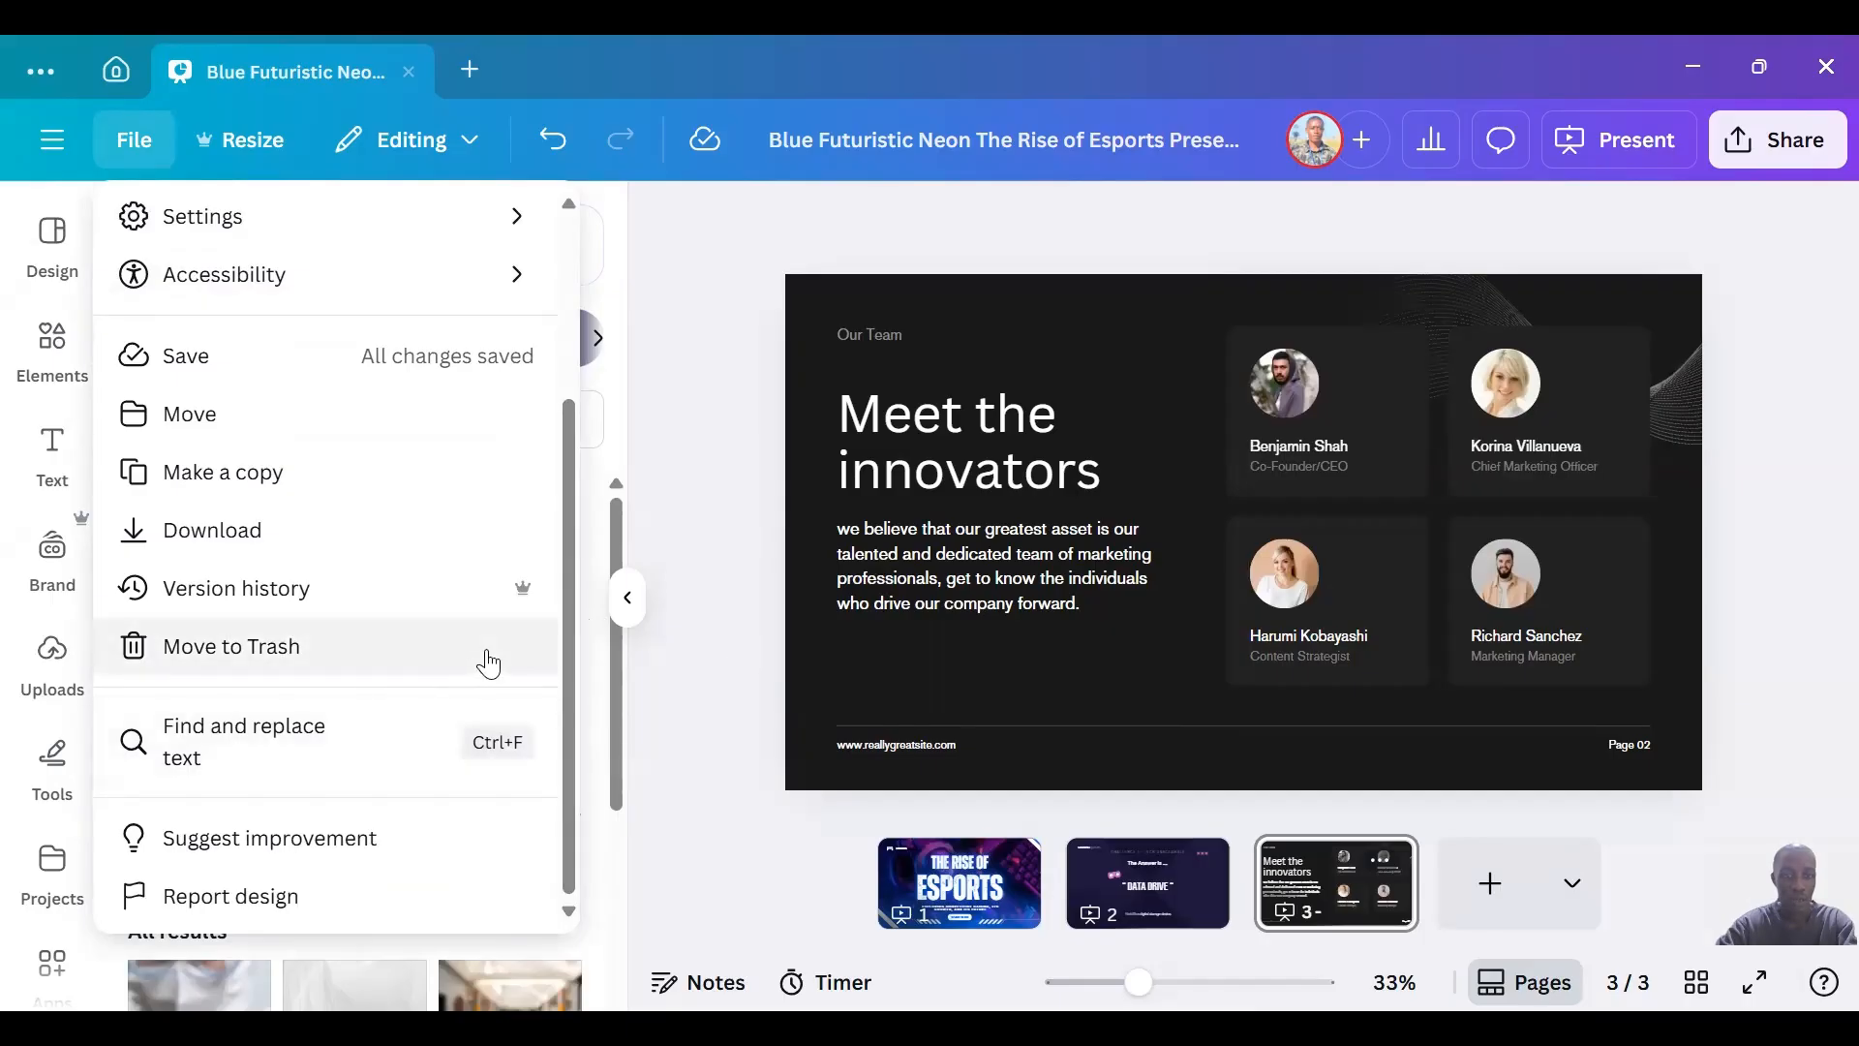
Examine the available modes for working on the design, from editing to commenting and viewing.
left_click(419, 147)
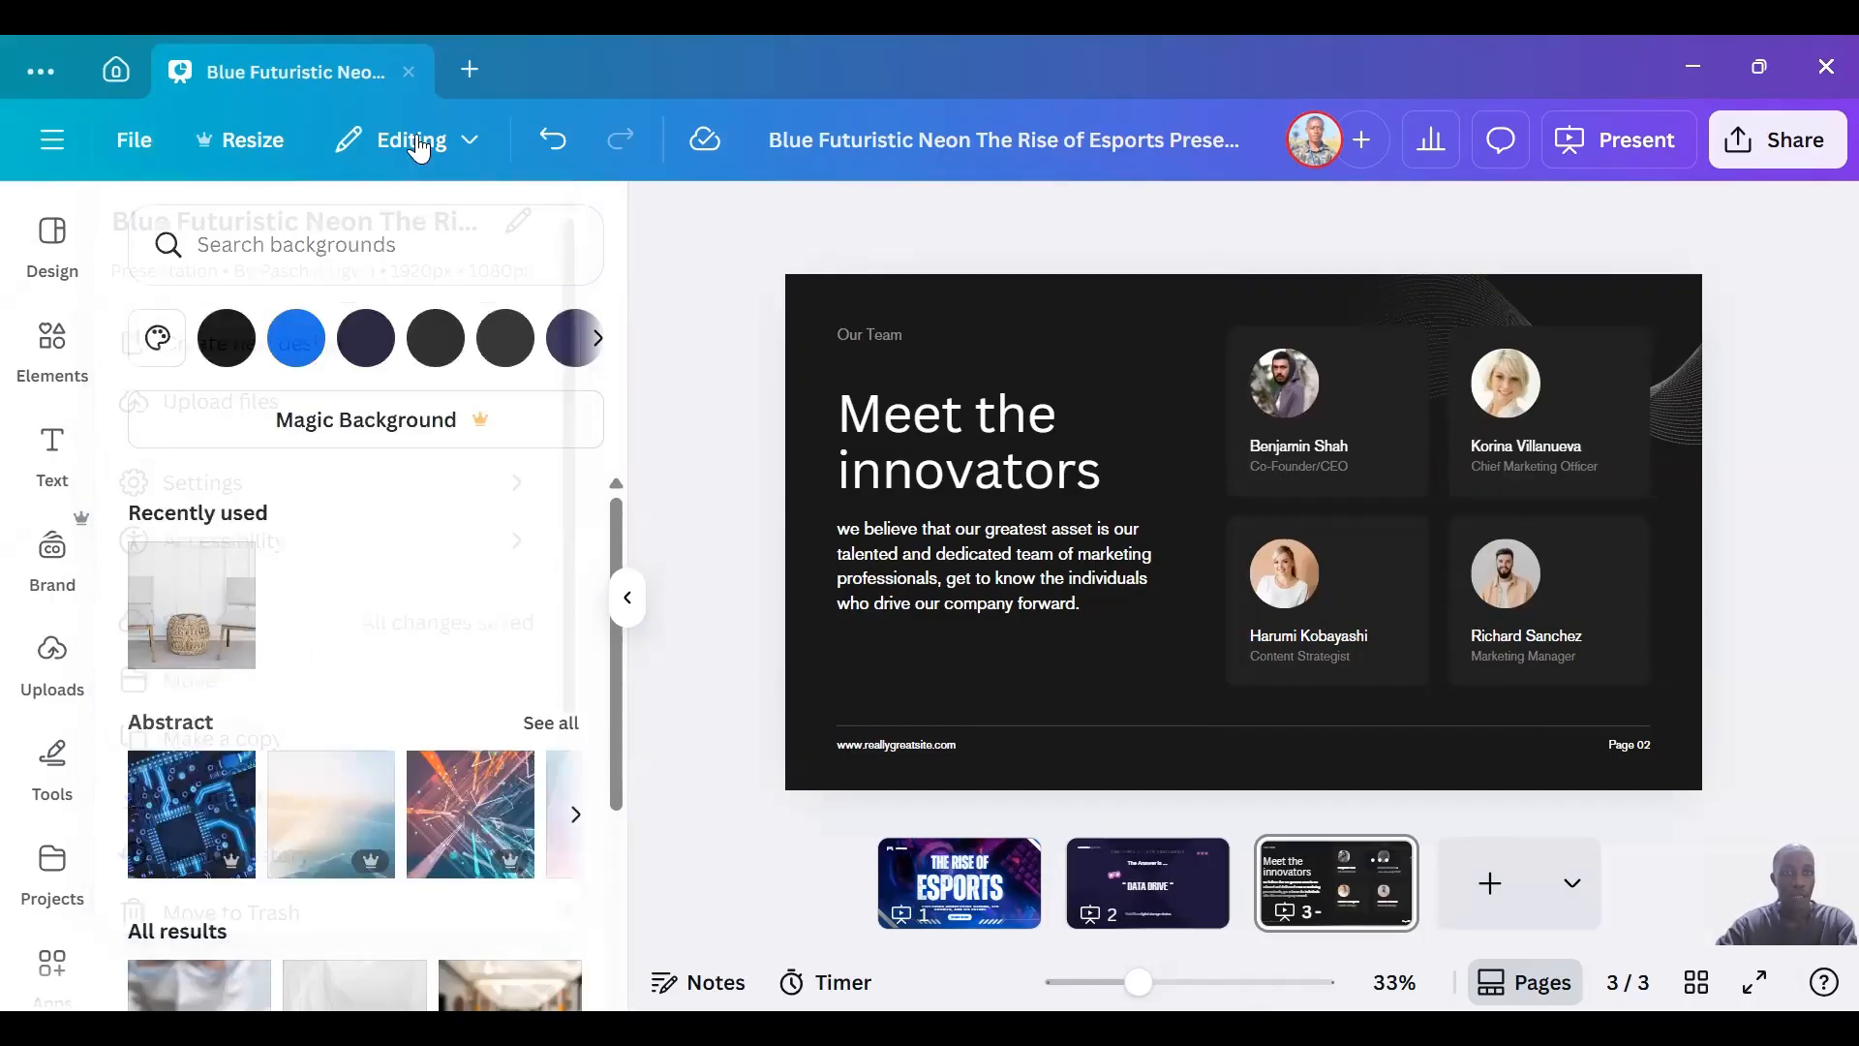
left_click(420, 143)
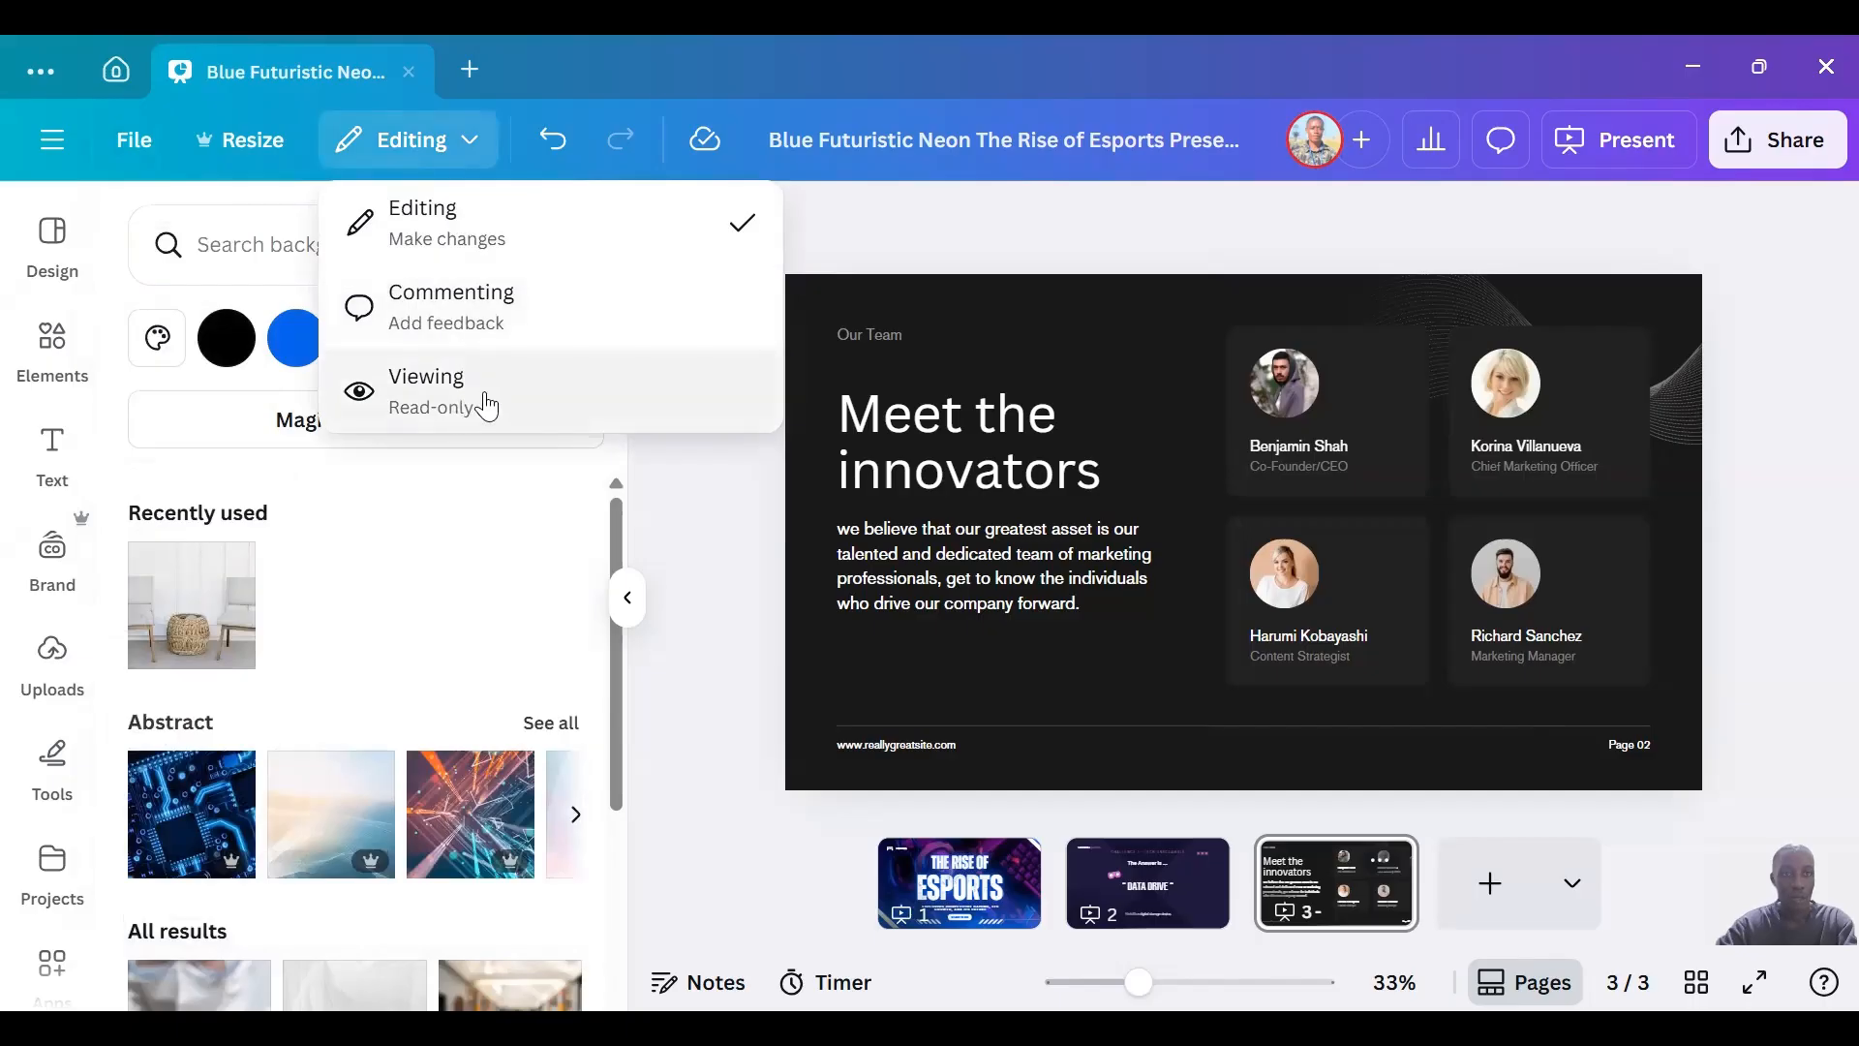
left_click(933, 138)
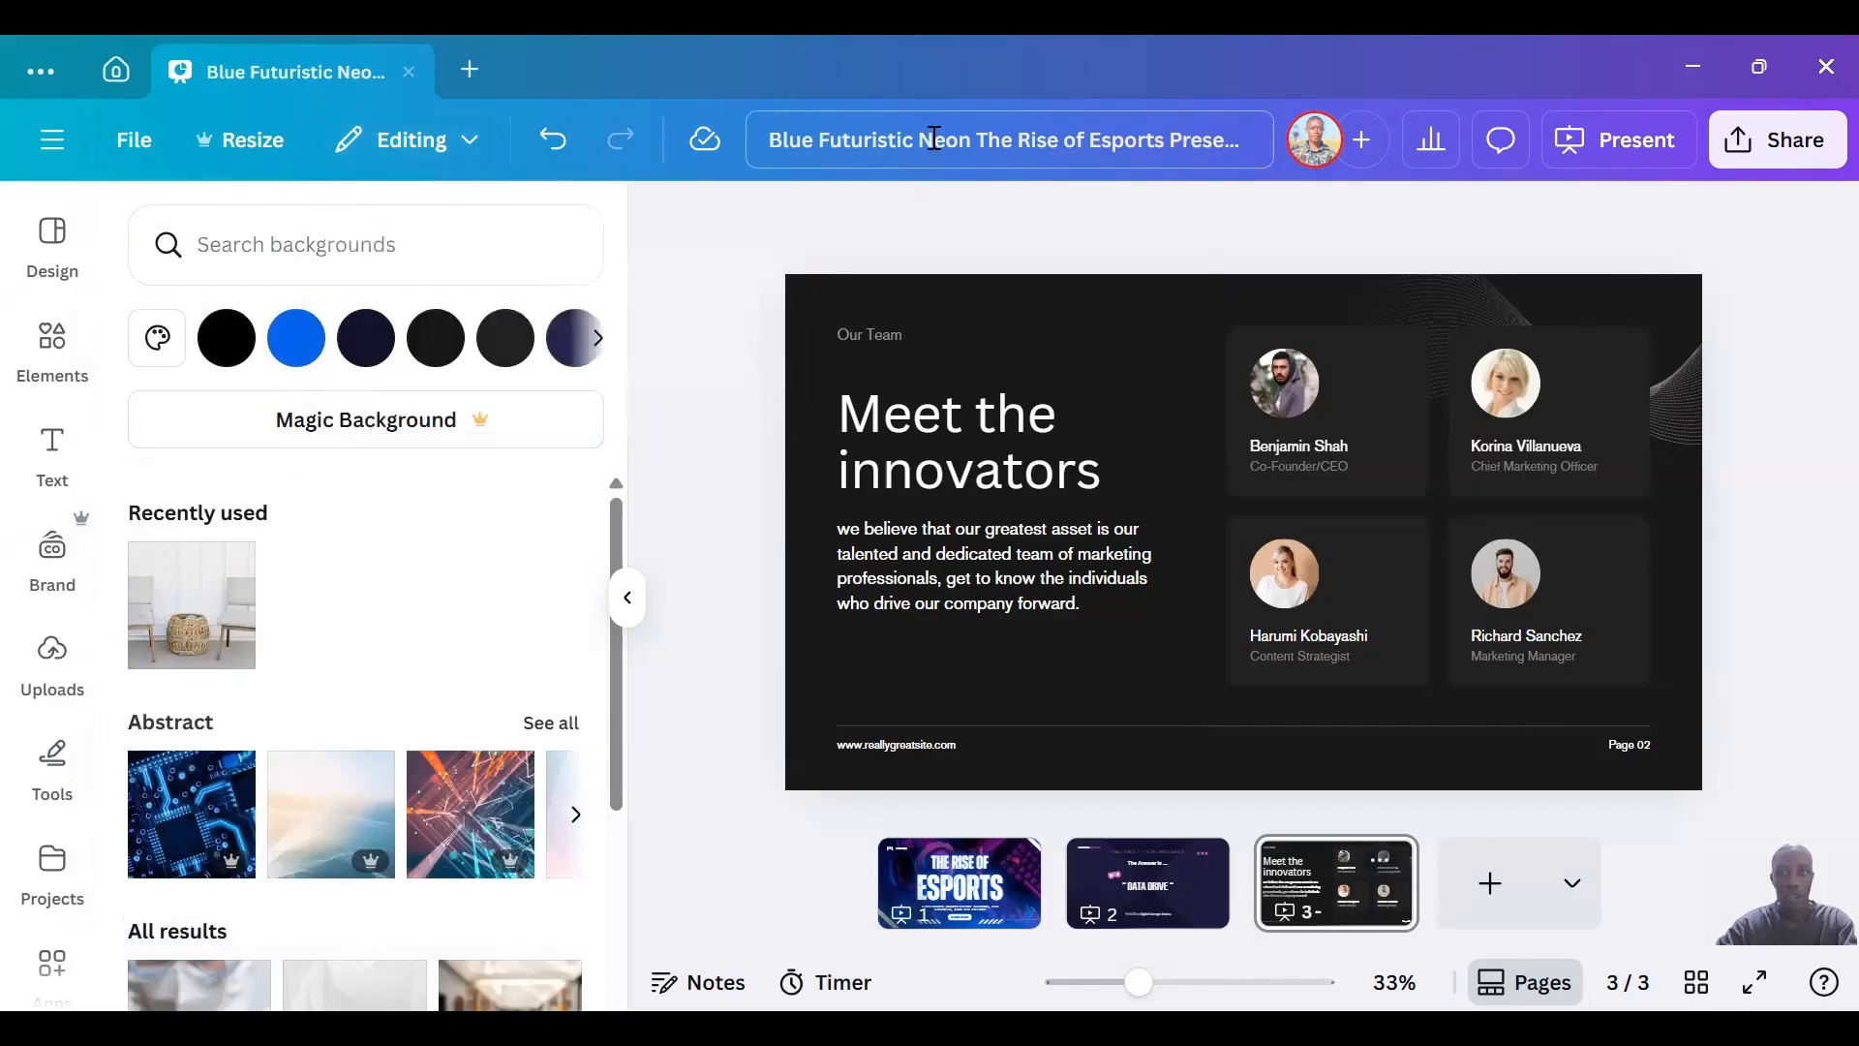
Shorten the design's title to "The Rise of Esports Presentation" by removing the words before it.
left_click(1005, 140)
left_click(980, 144)
key("shift+Home")
key("BackSpace")
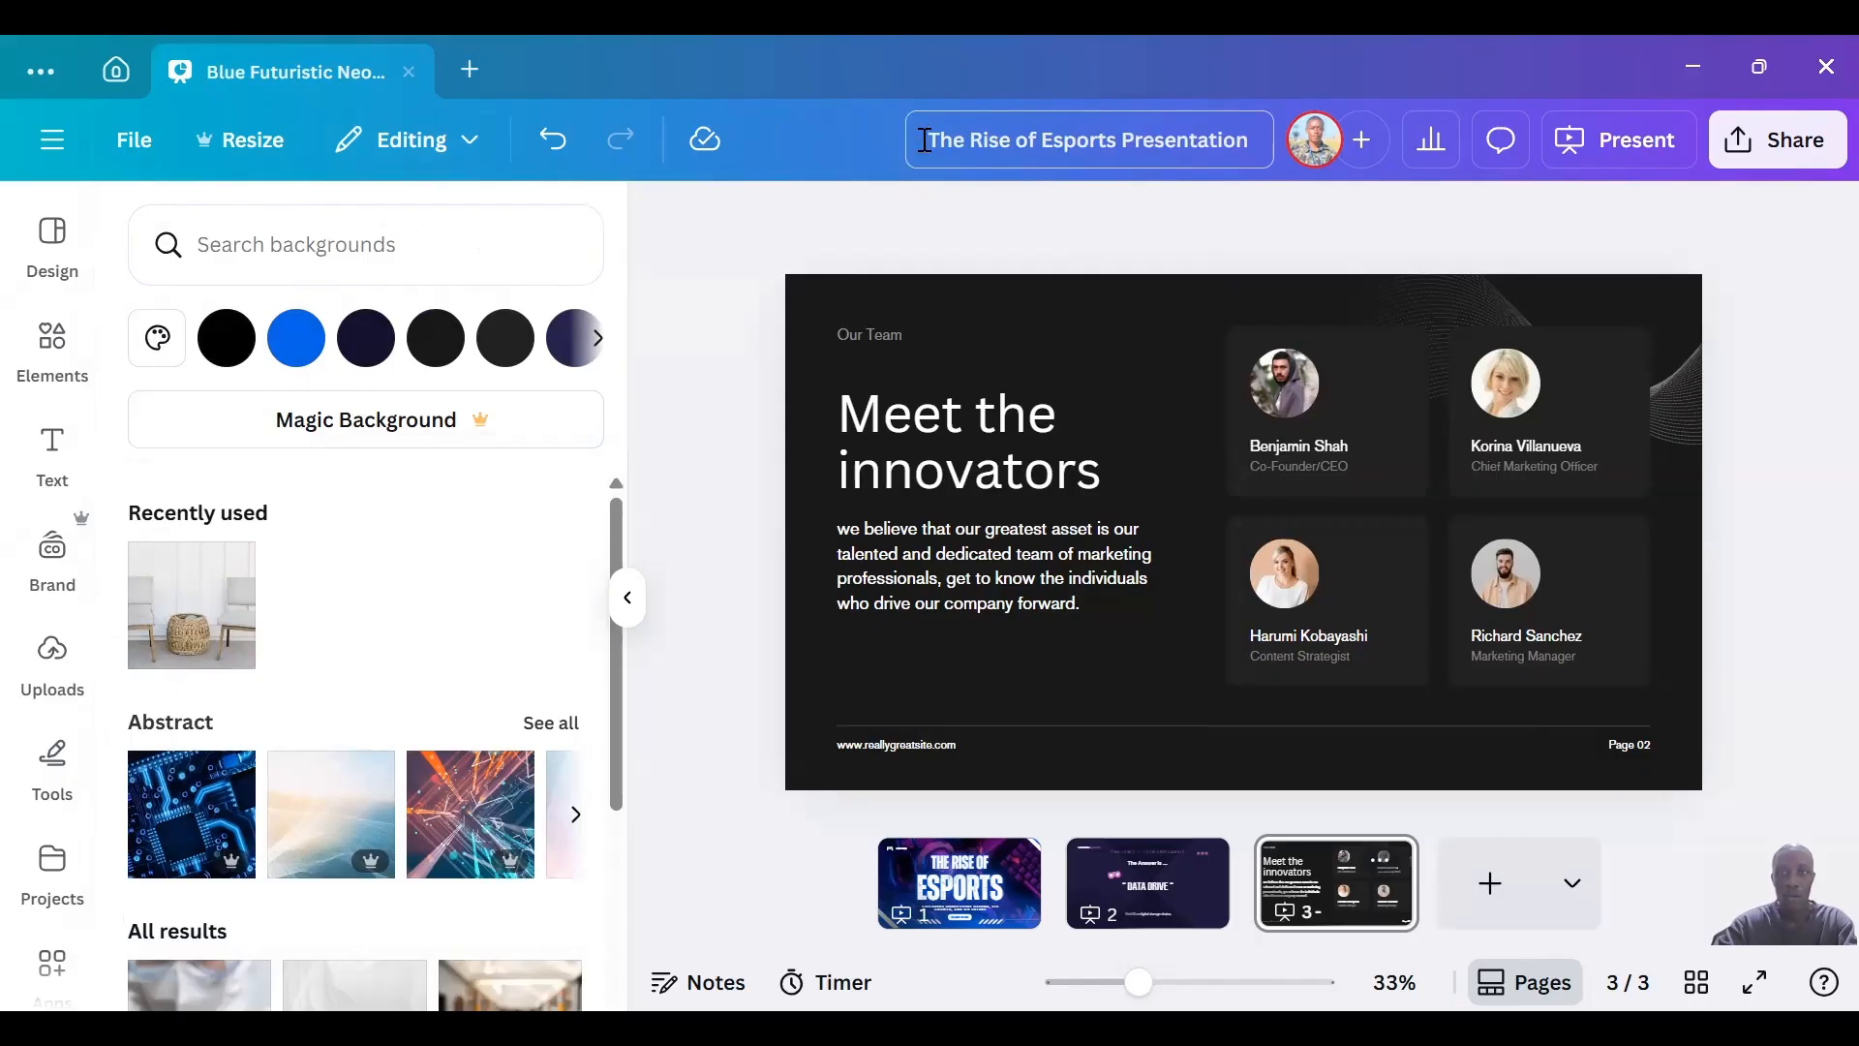
key("Return")
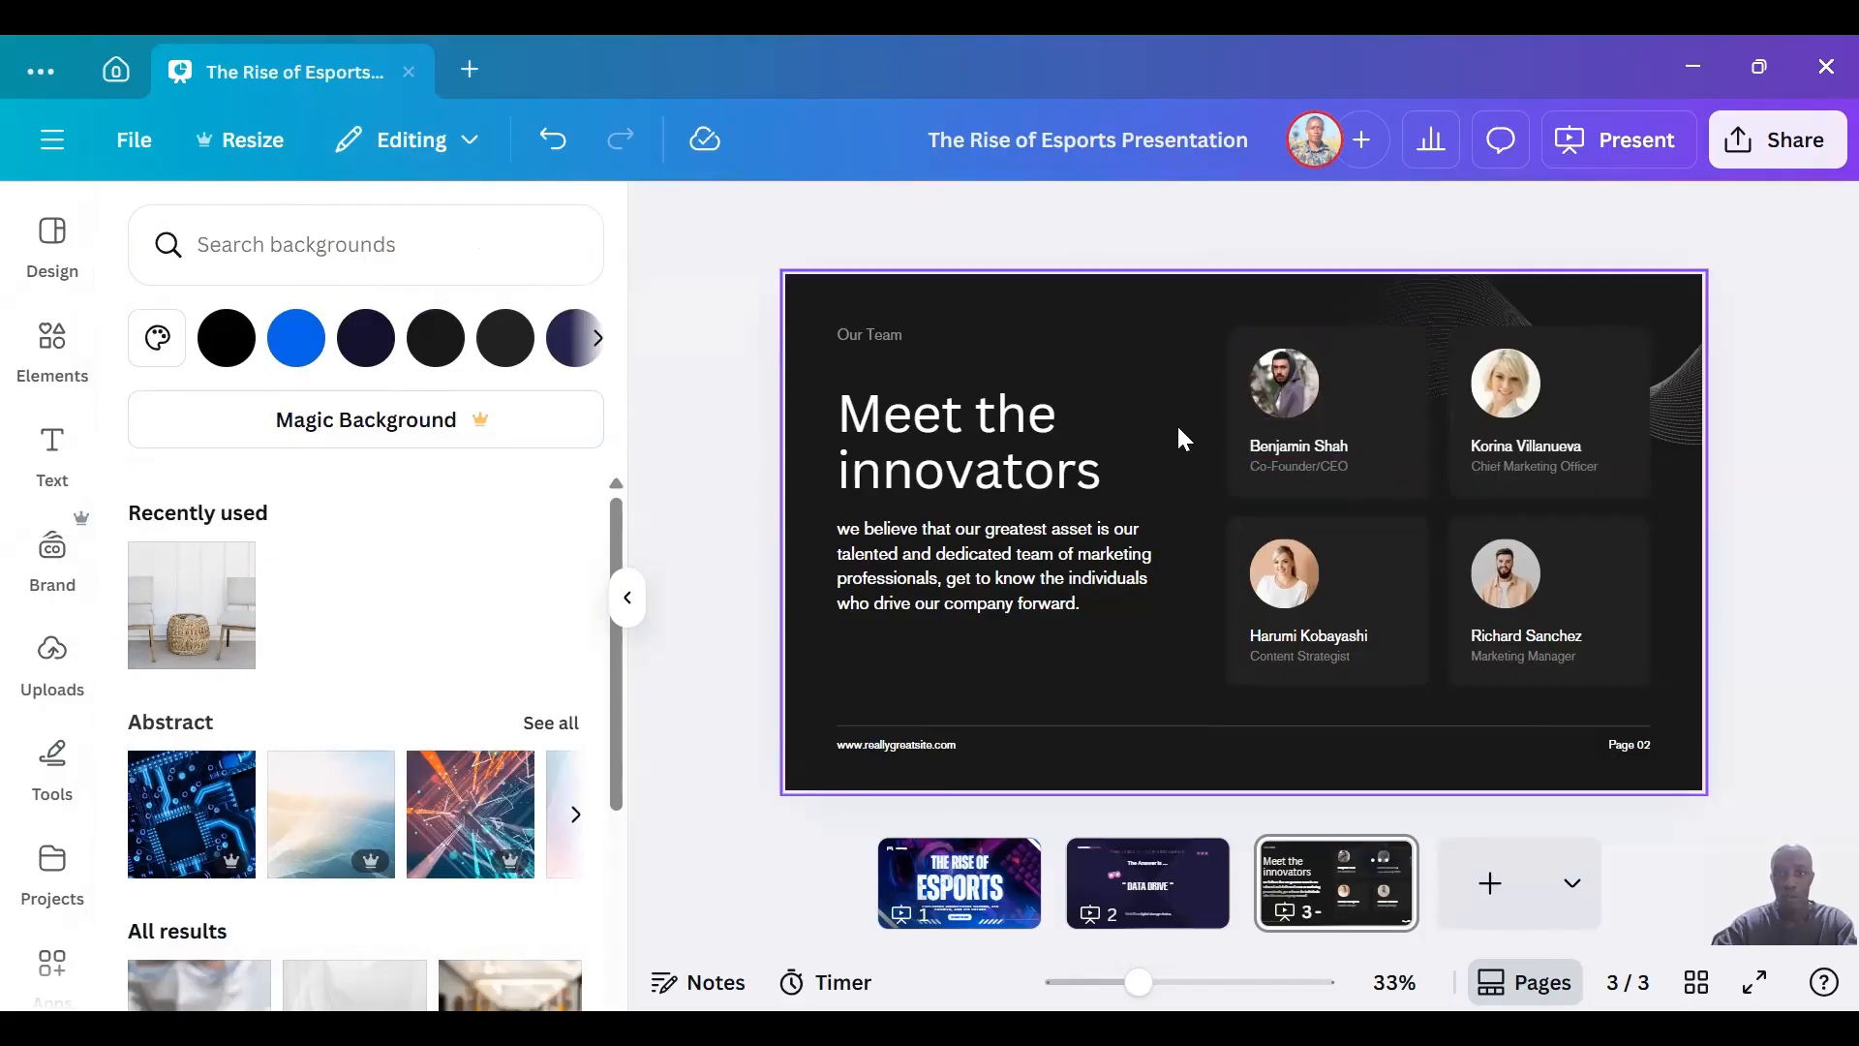
Examine the design's collaborator sharing options, the current page's comments and the visitor analytics.
left_click(1362, 141)
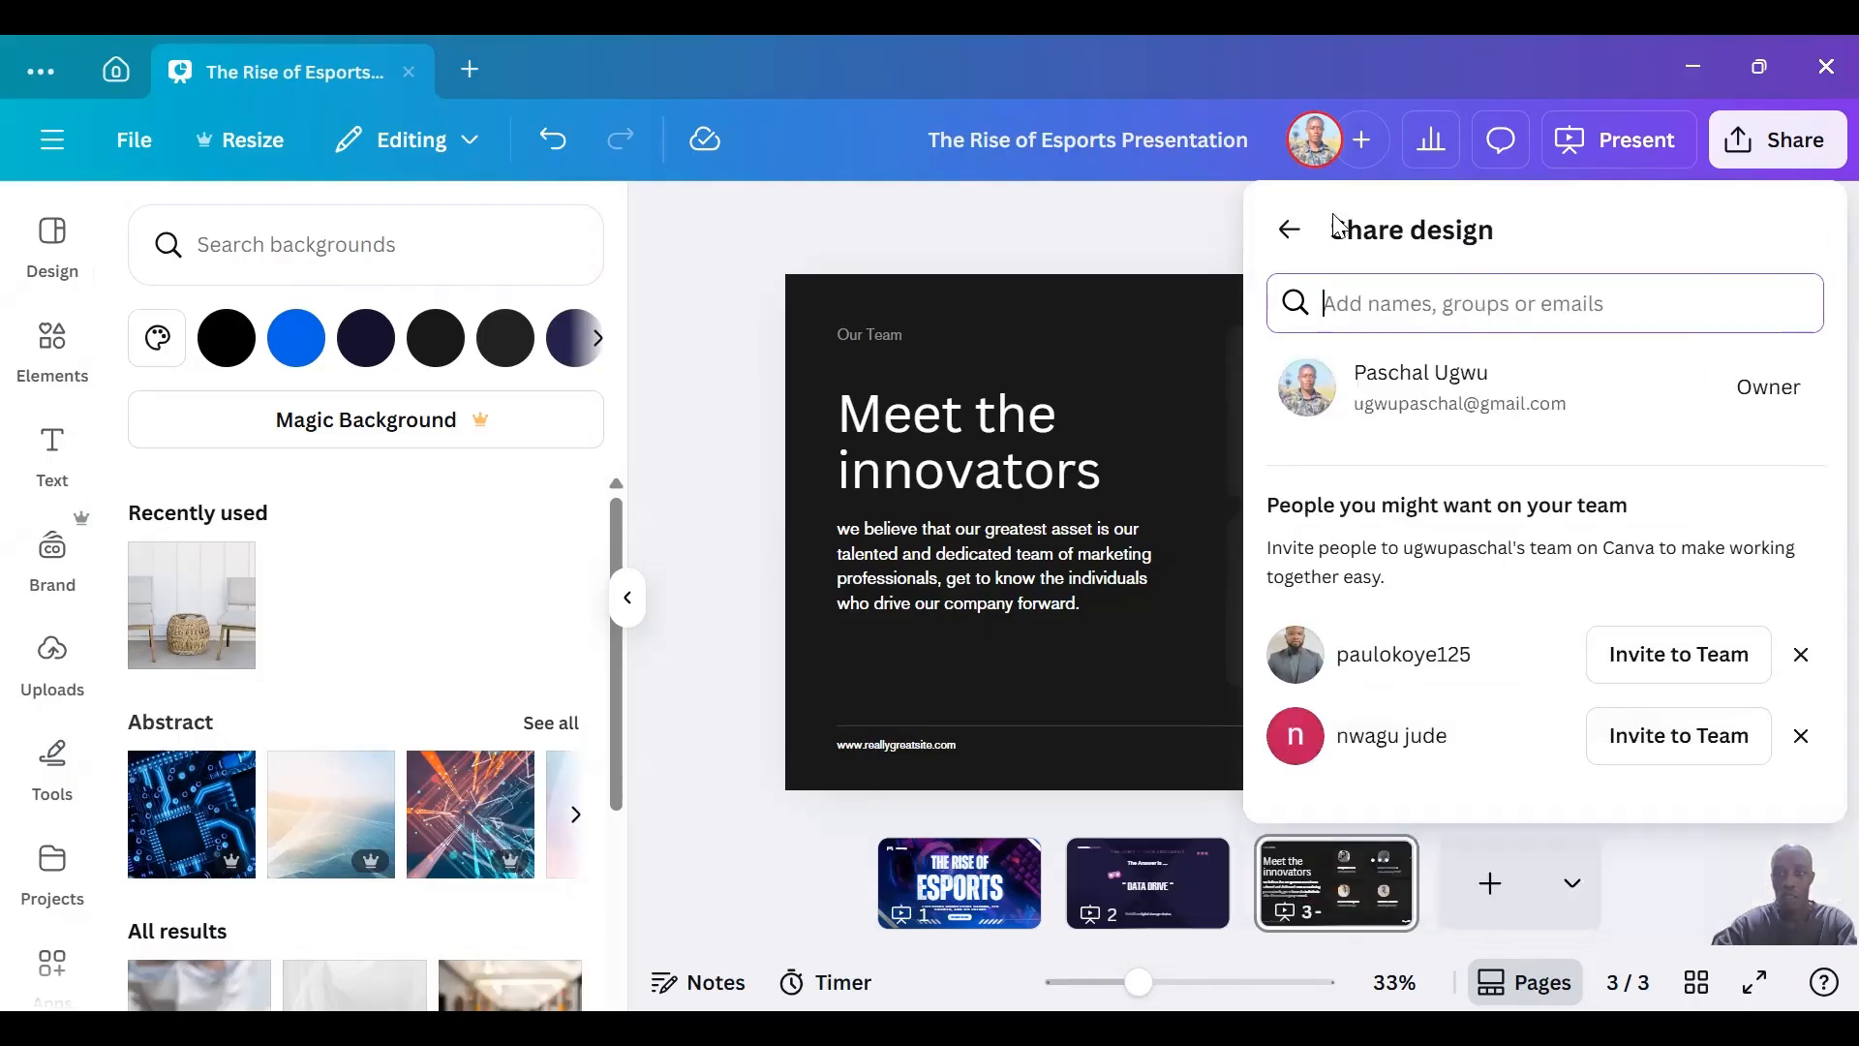
left_click(1470, 148)
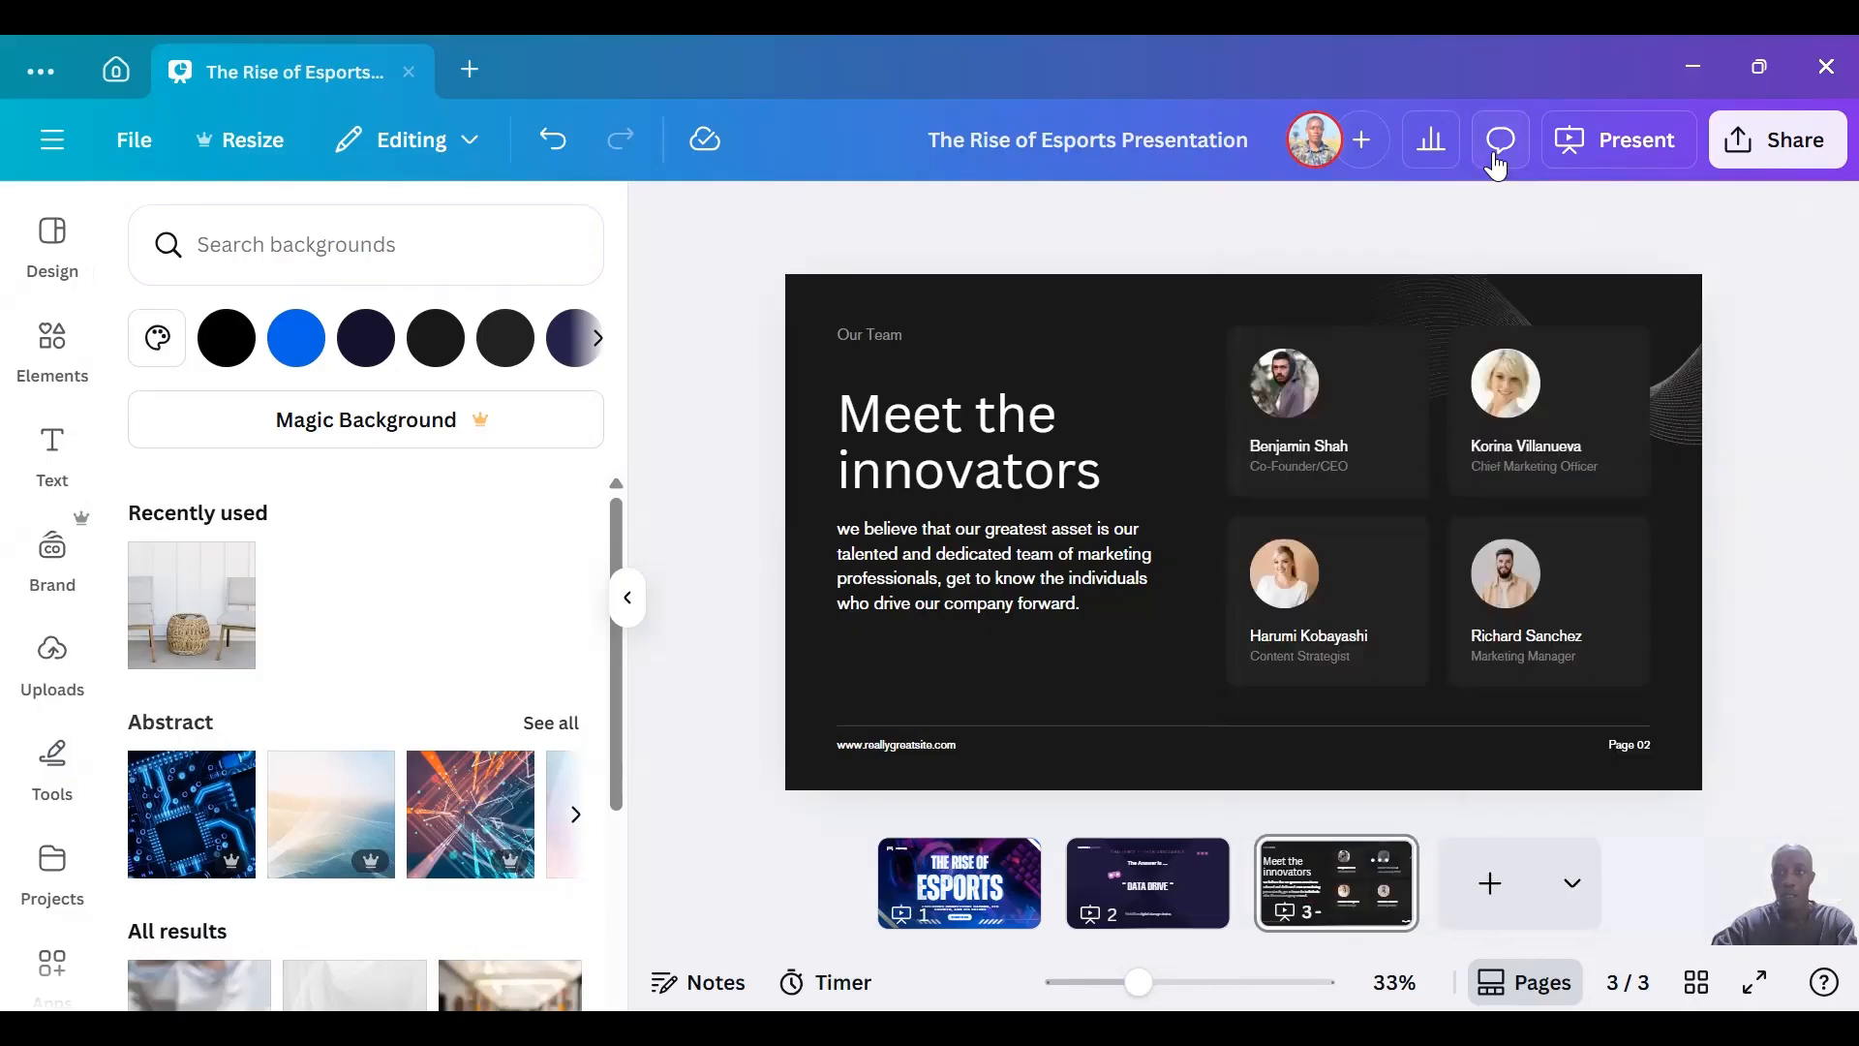
left_click(1498, 158)
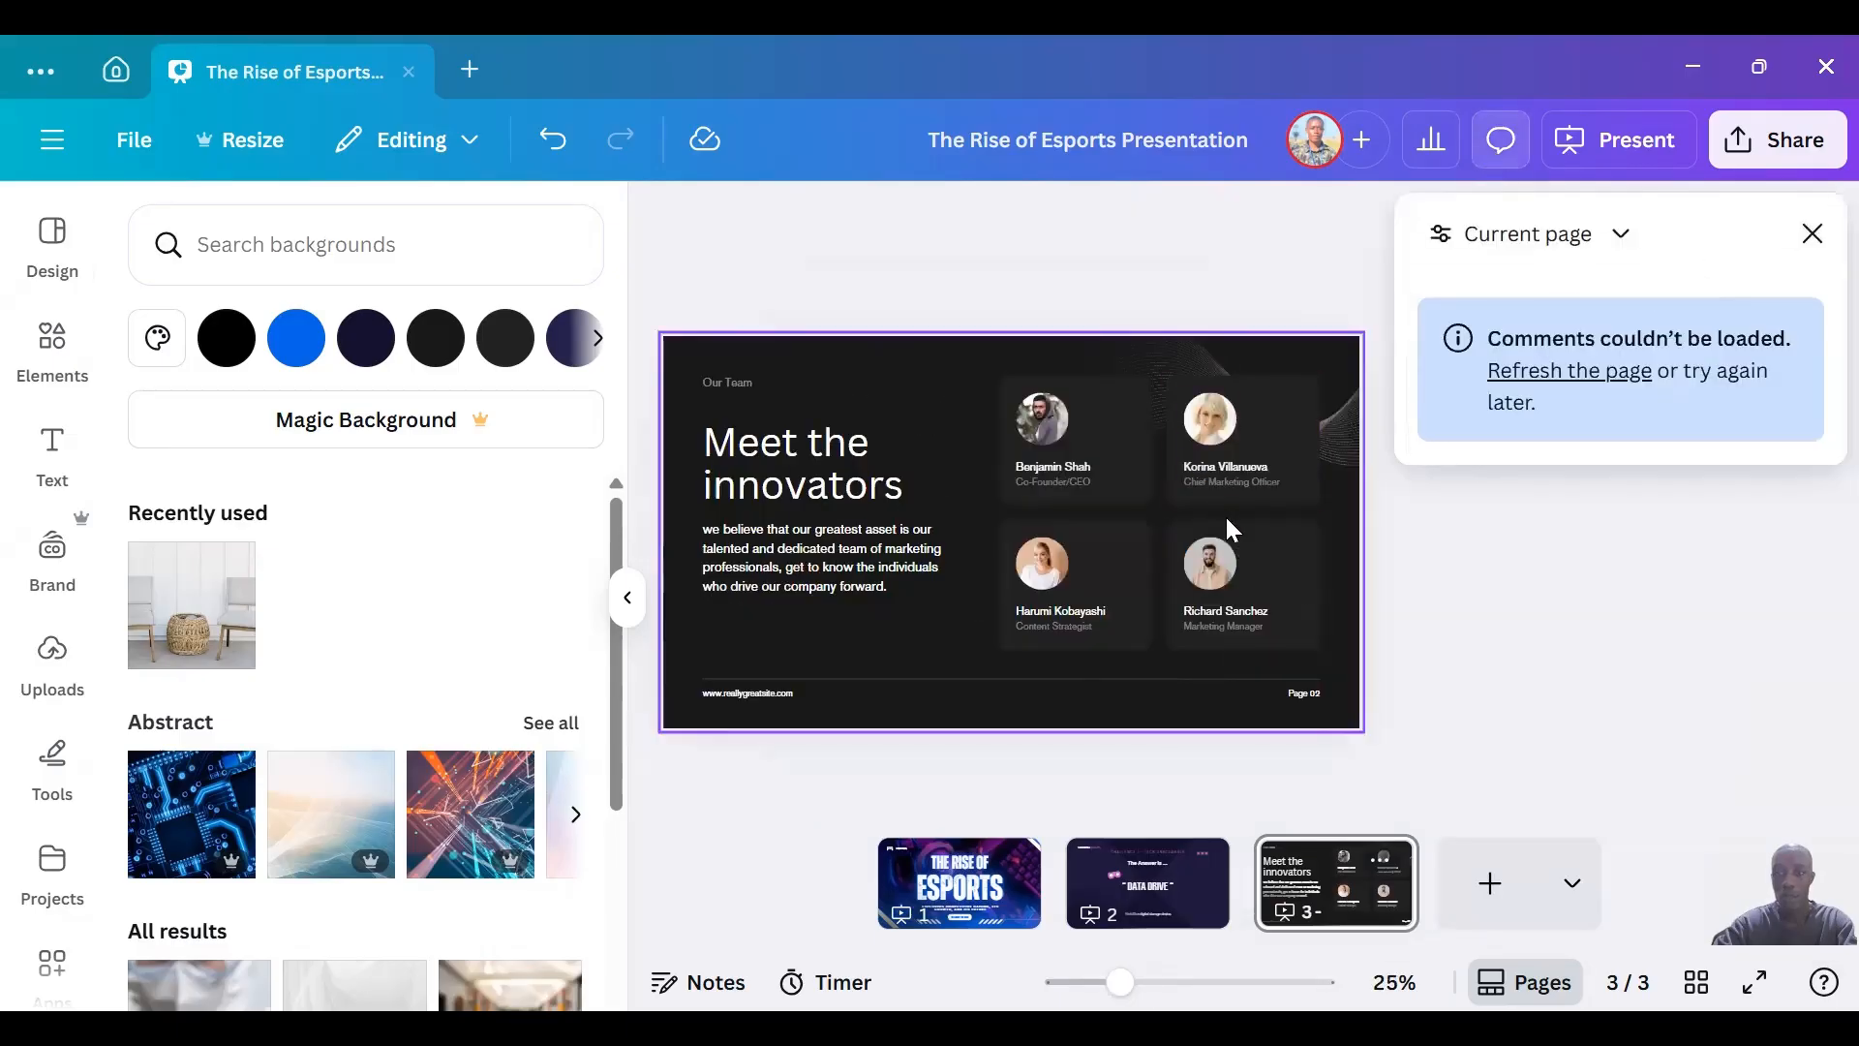
left_click(1812, 233)
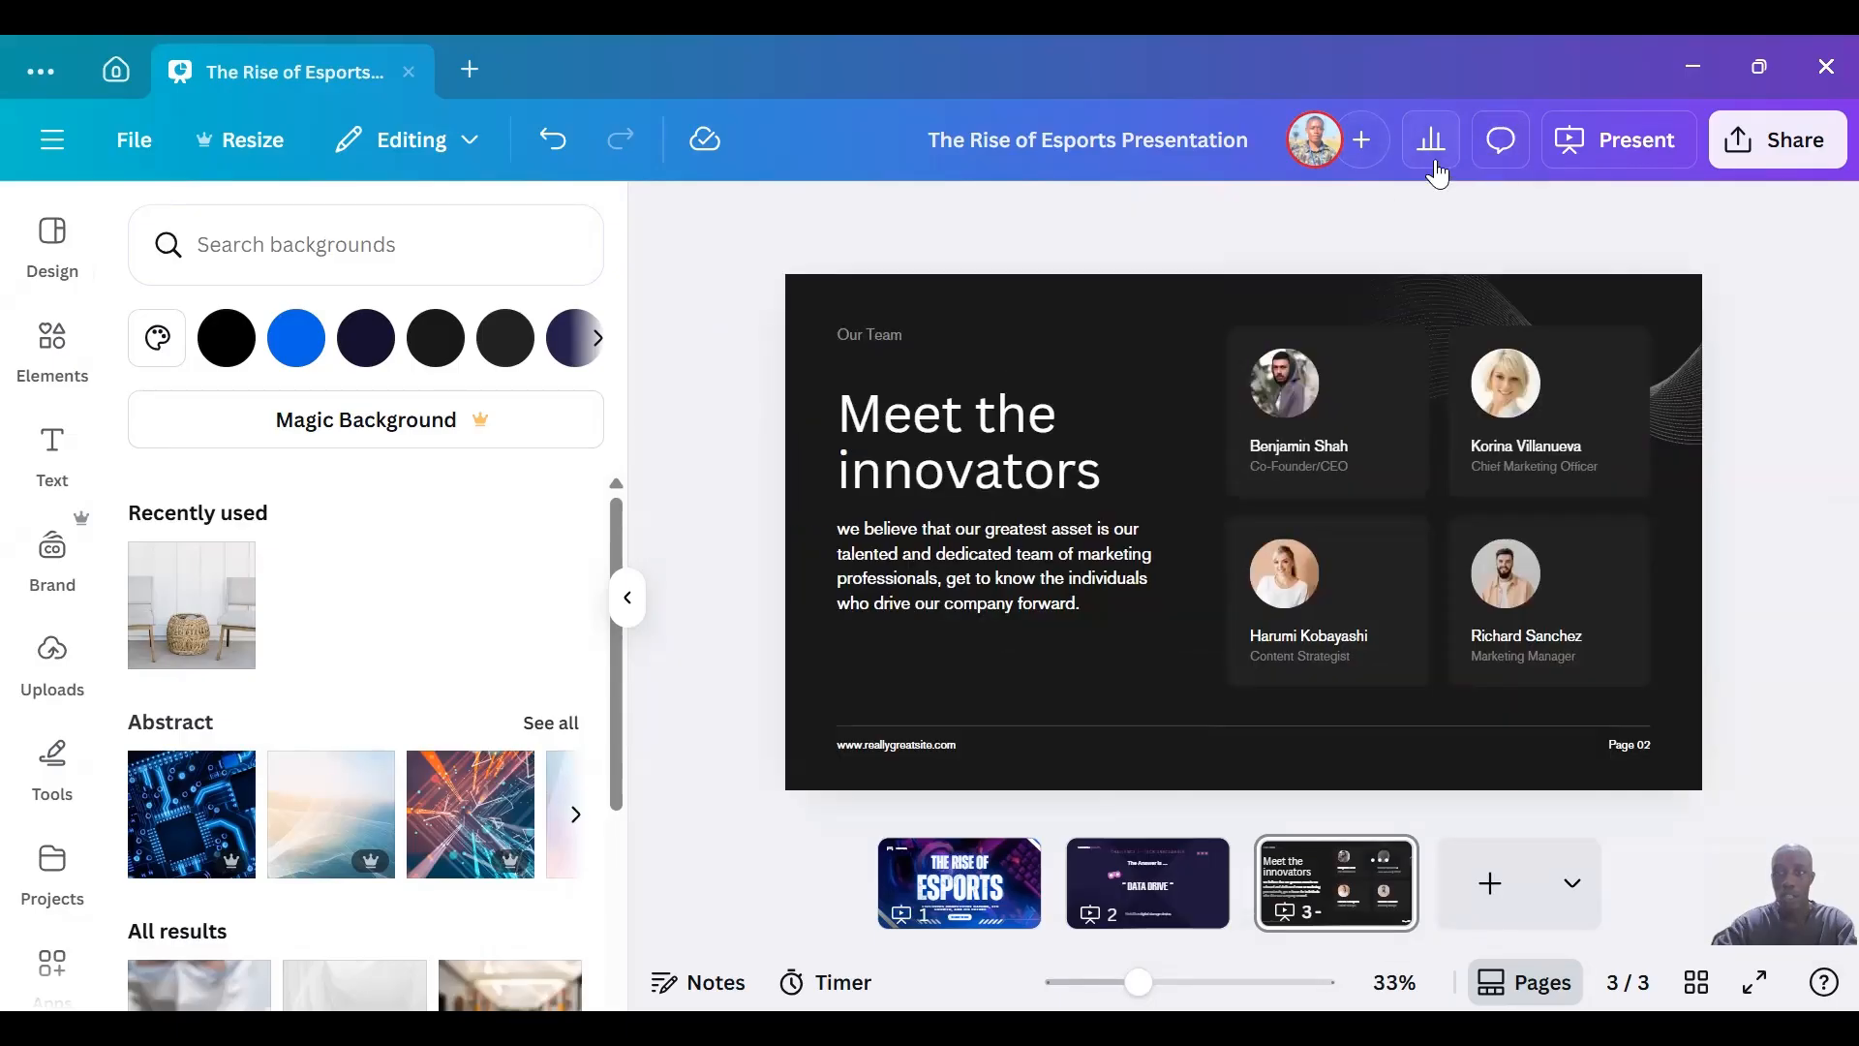
left_click(1435, 165)
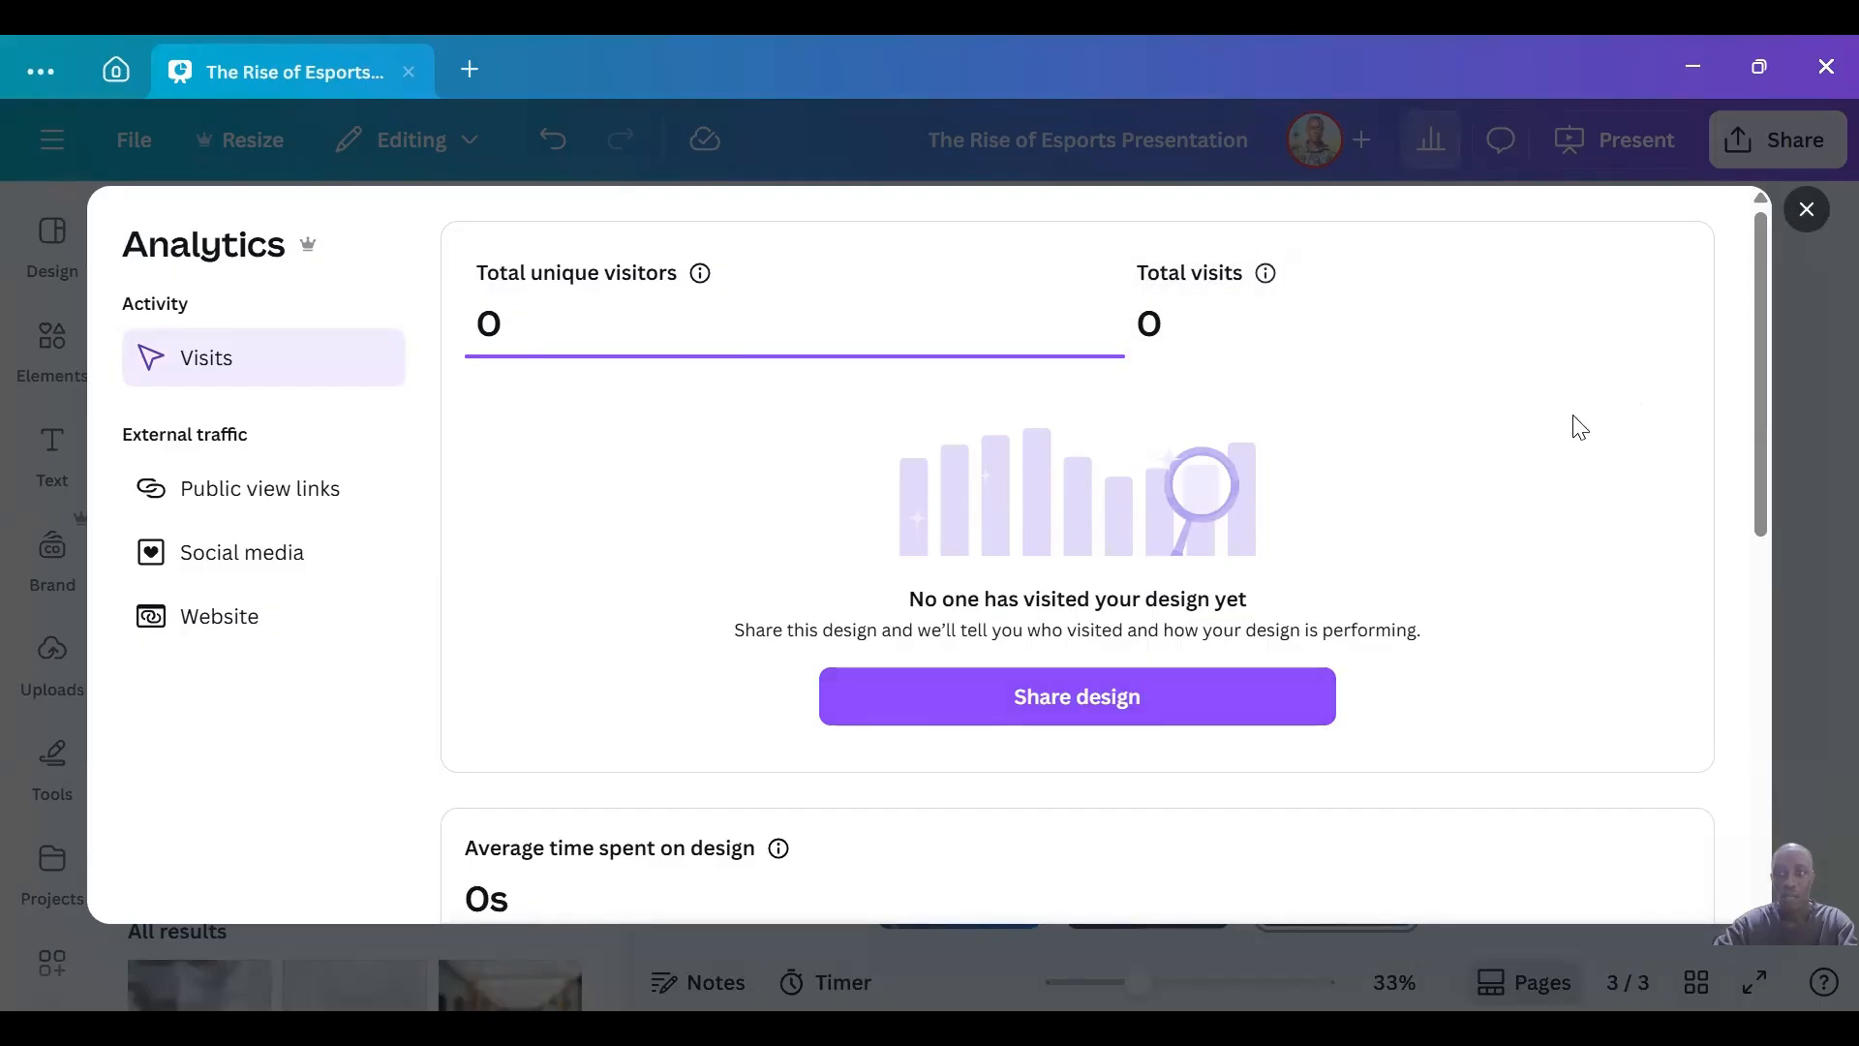
left_click(1807, 210)
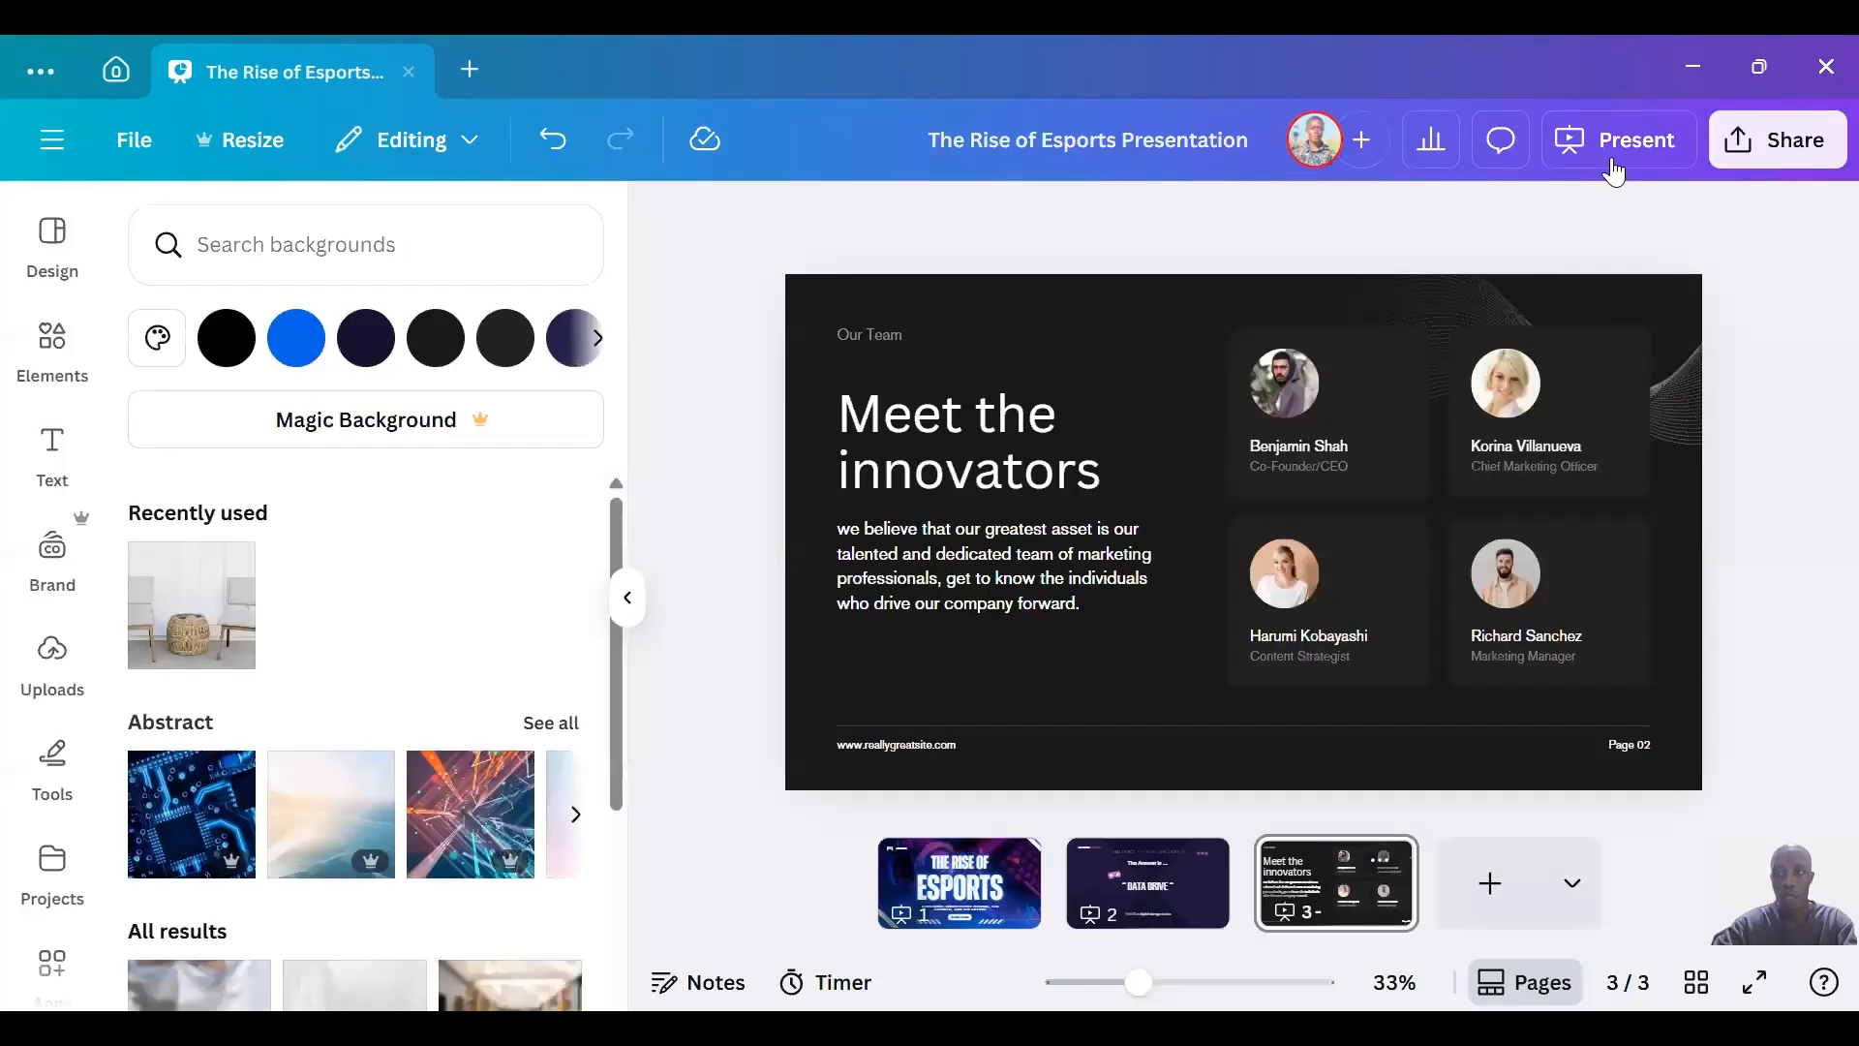
Present the design full screen, go back to the first slide, and exit the presentation.
left_click(1612, 159)
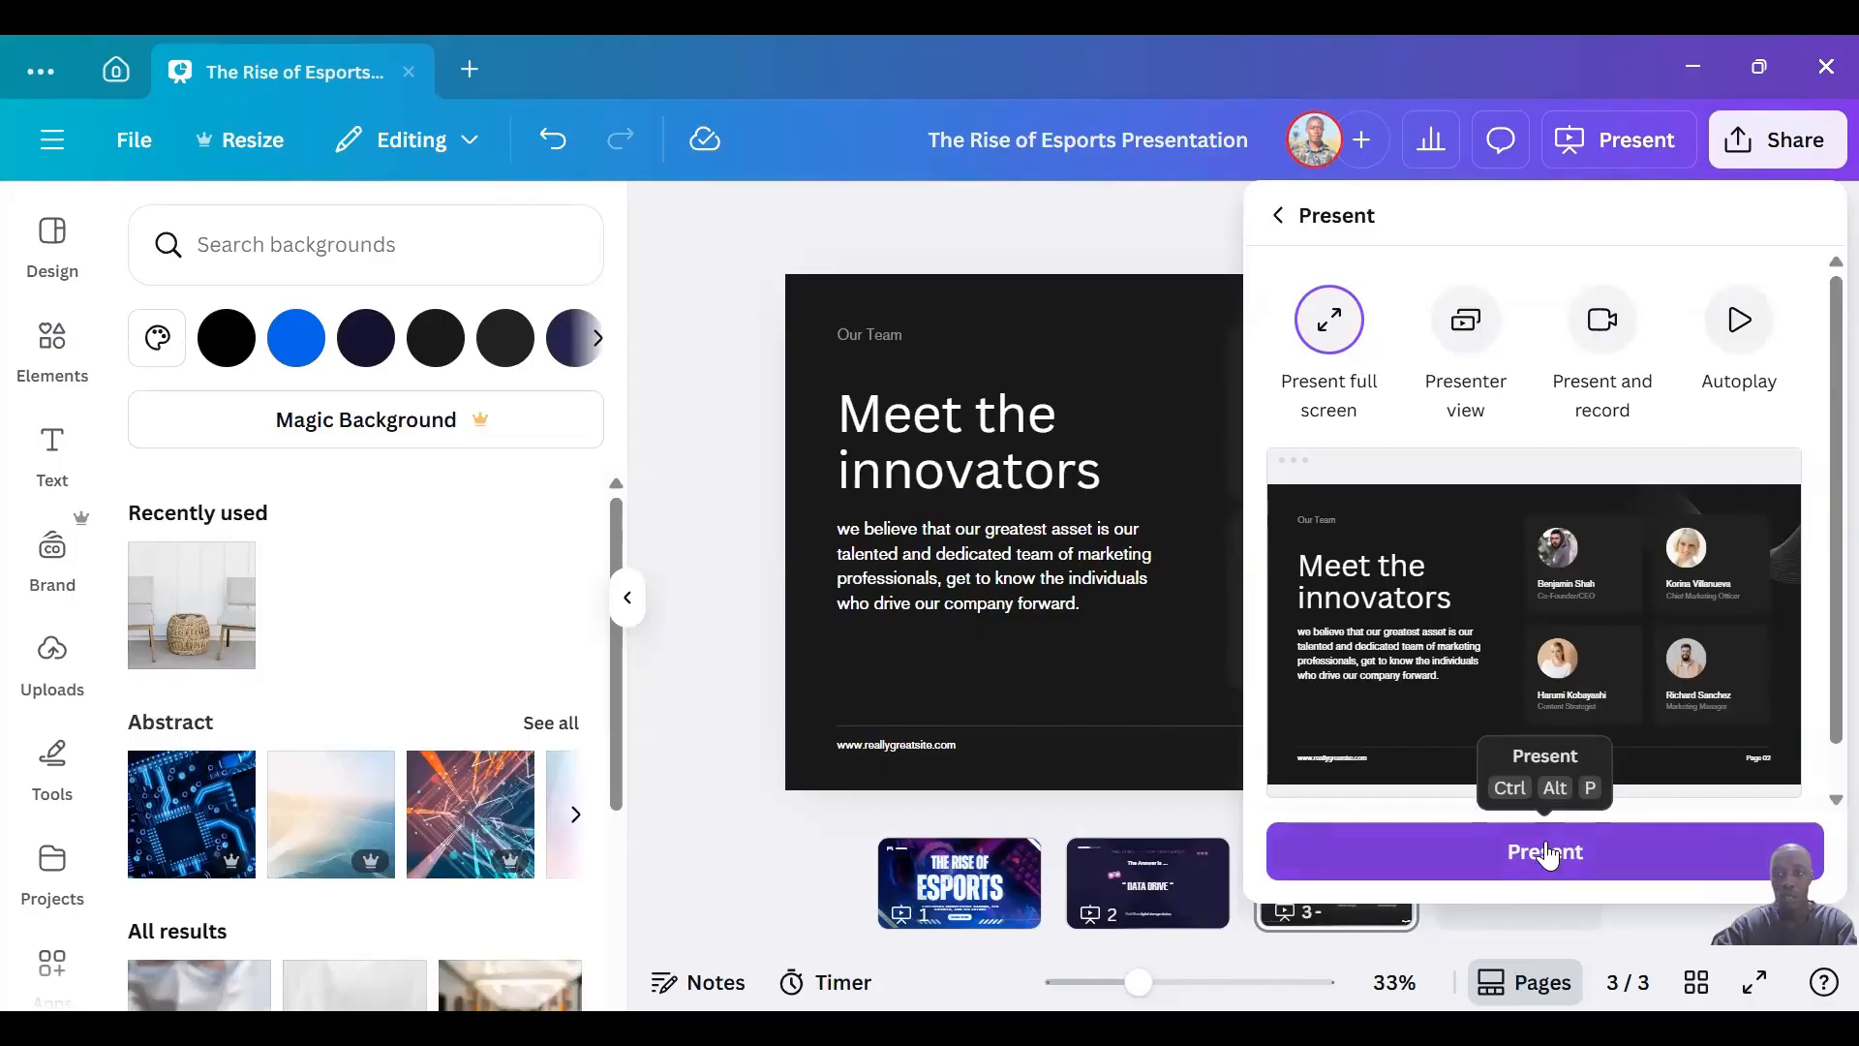
left_click(1547, 855)
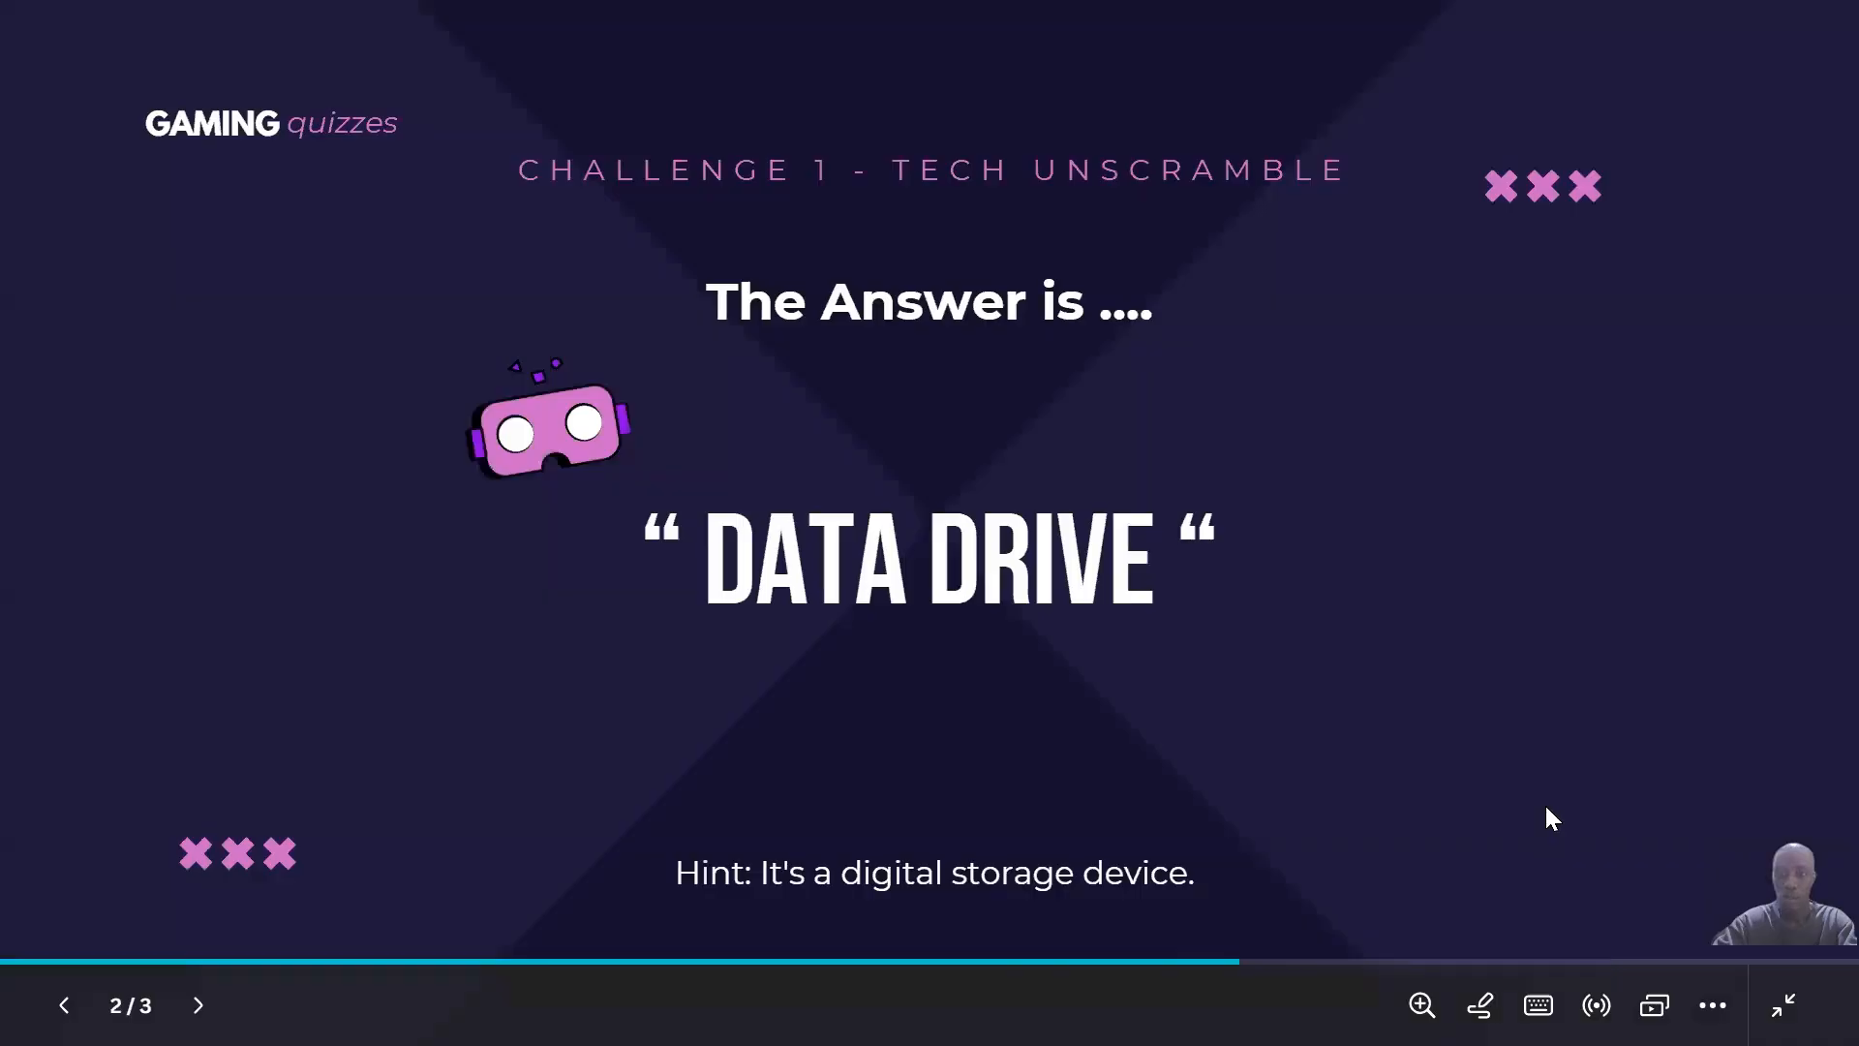
key("Left")
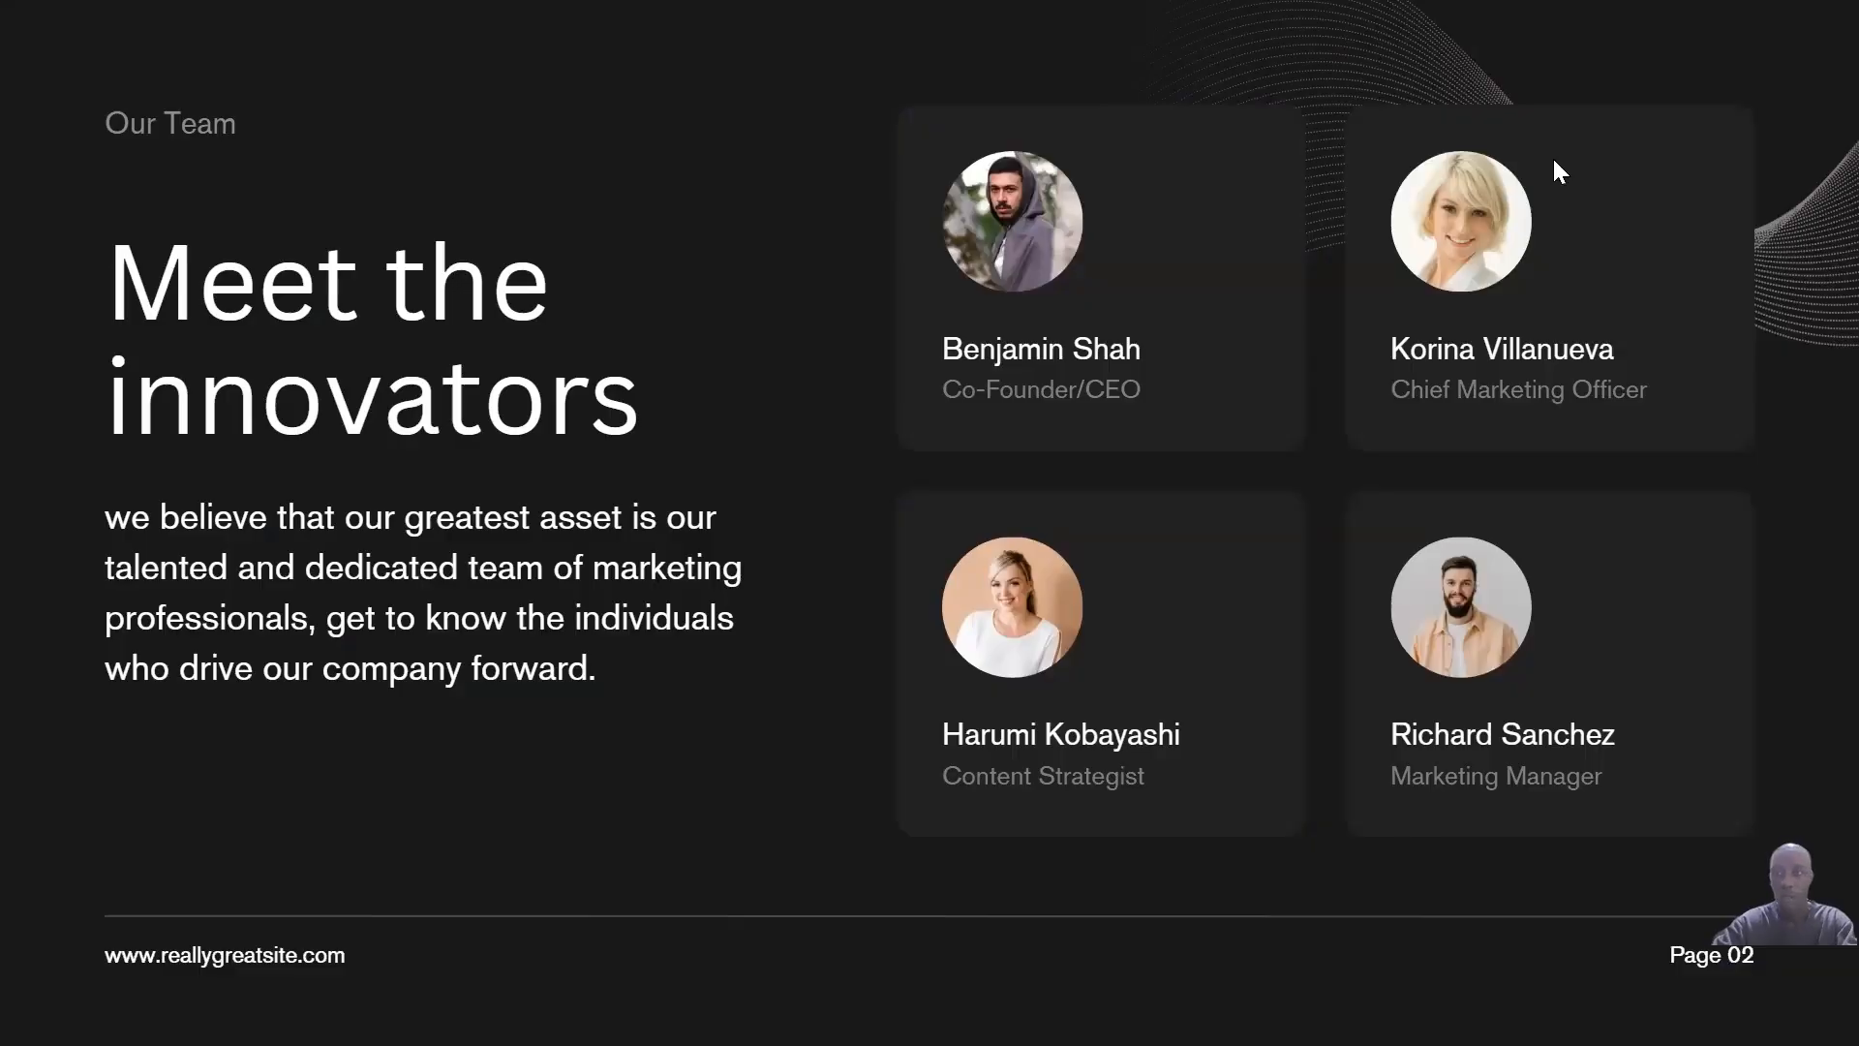
key("Escape")
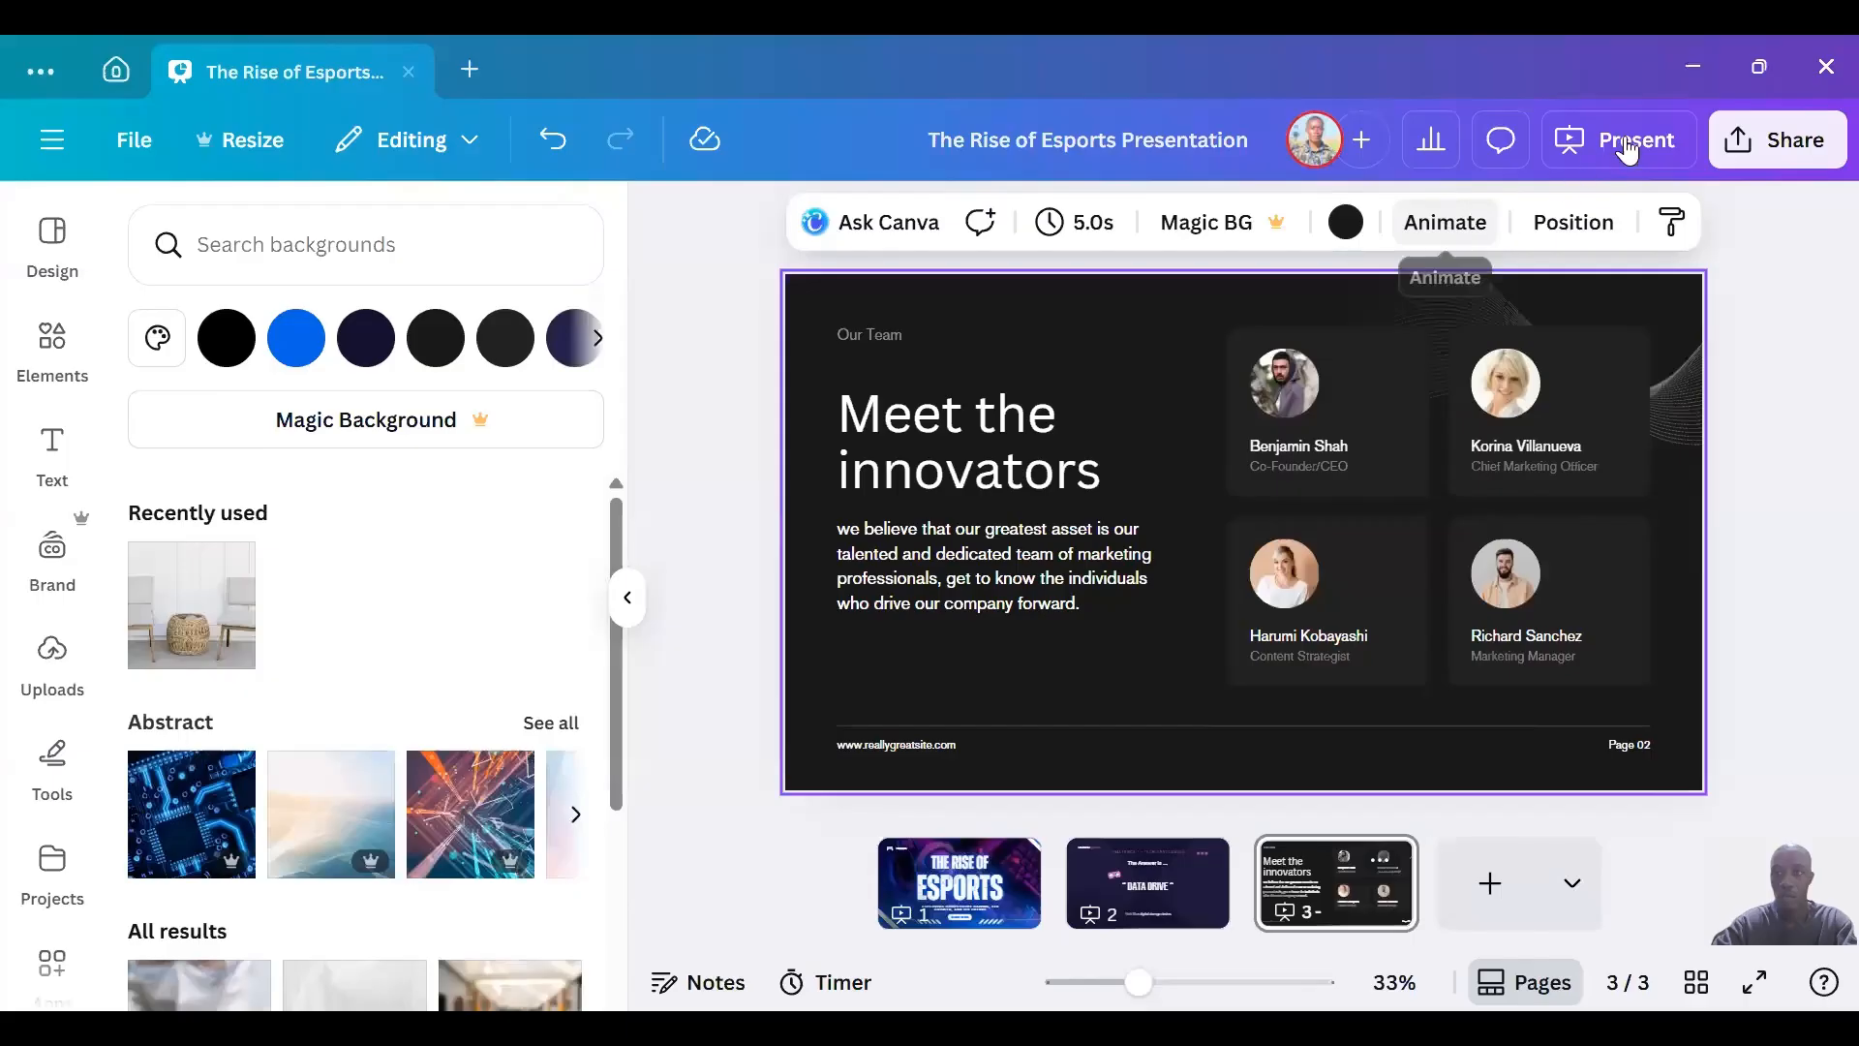
Examine the design's sharing options and the full list of ways to publish, covering save, social, messaging, design and other options.
left_click(1773, 160)
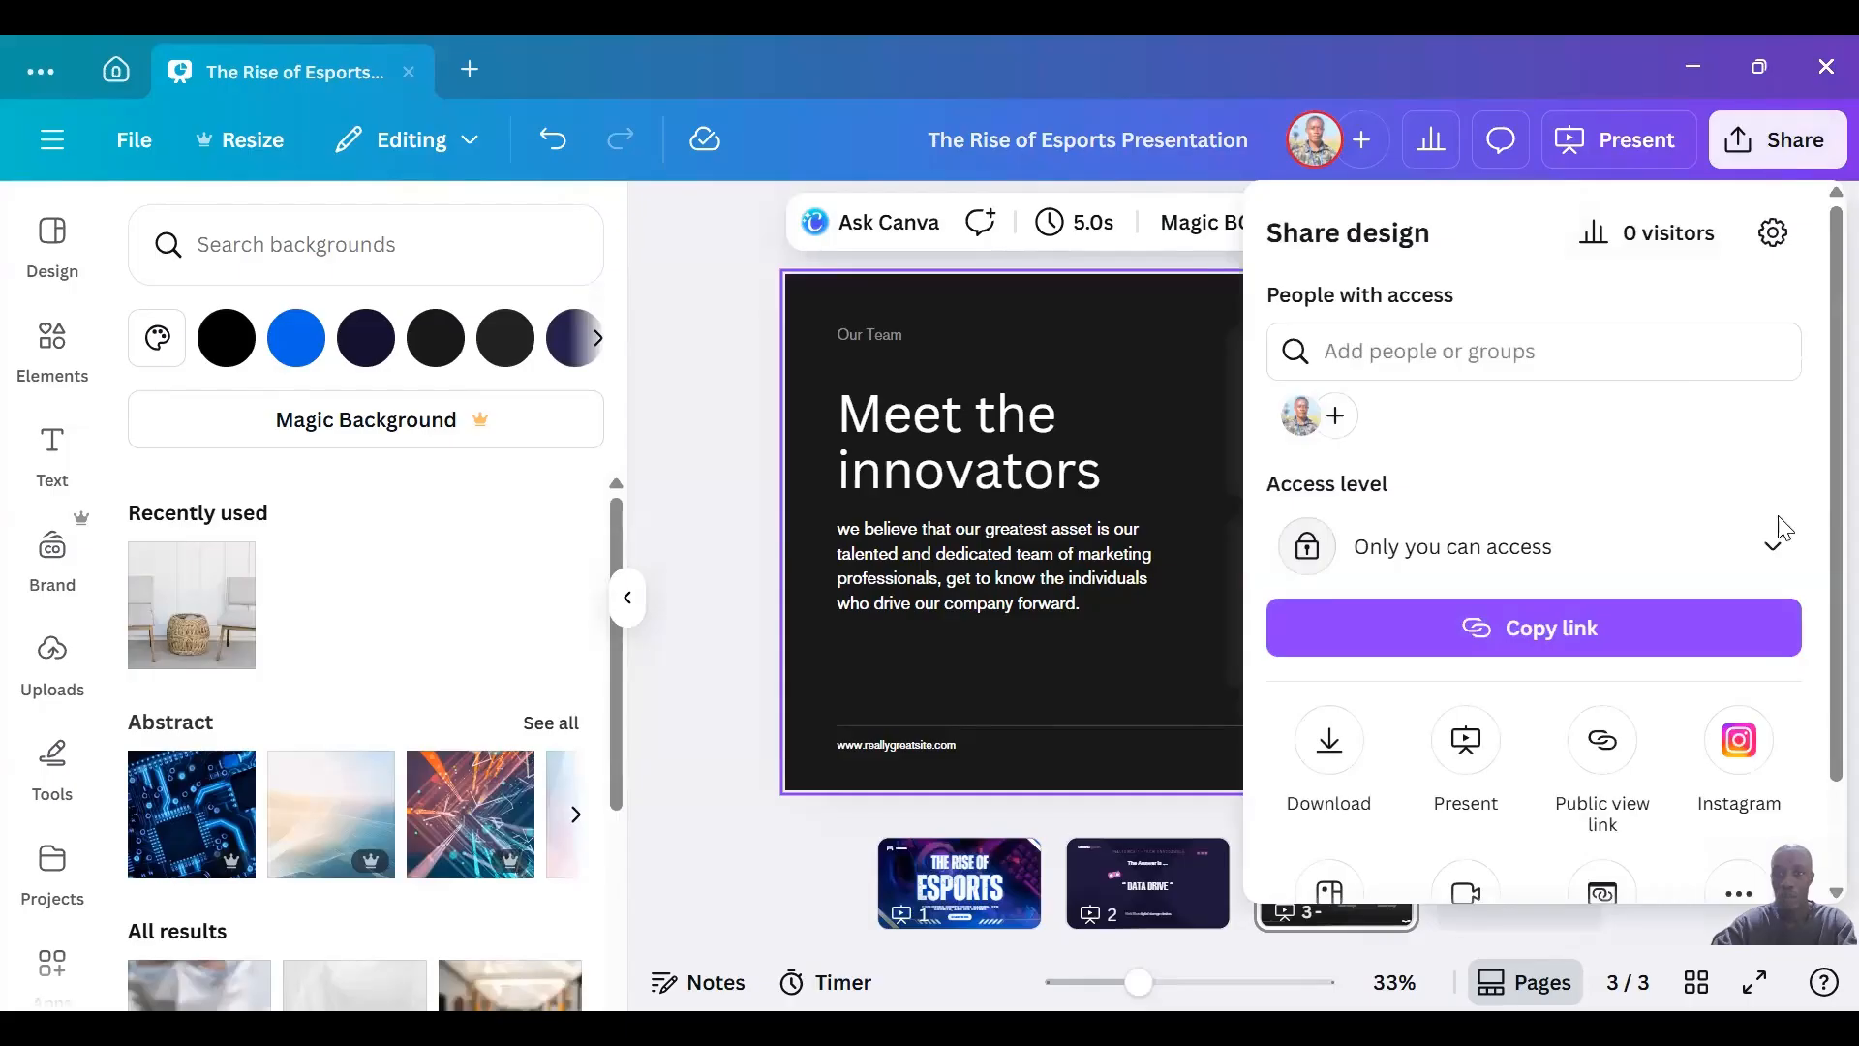
scroll(1345, 663, "down", 1)
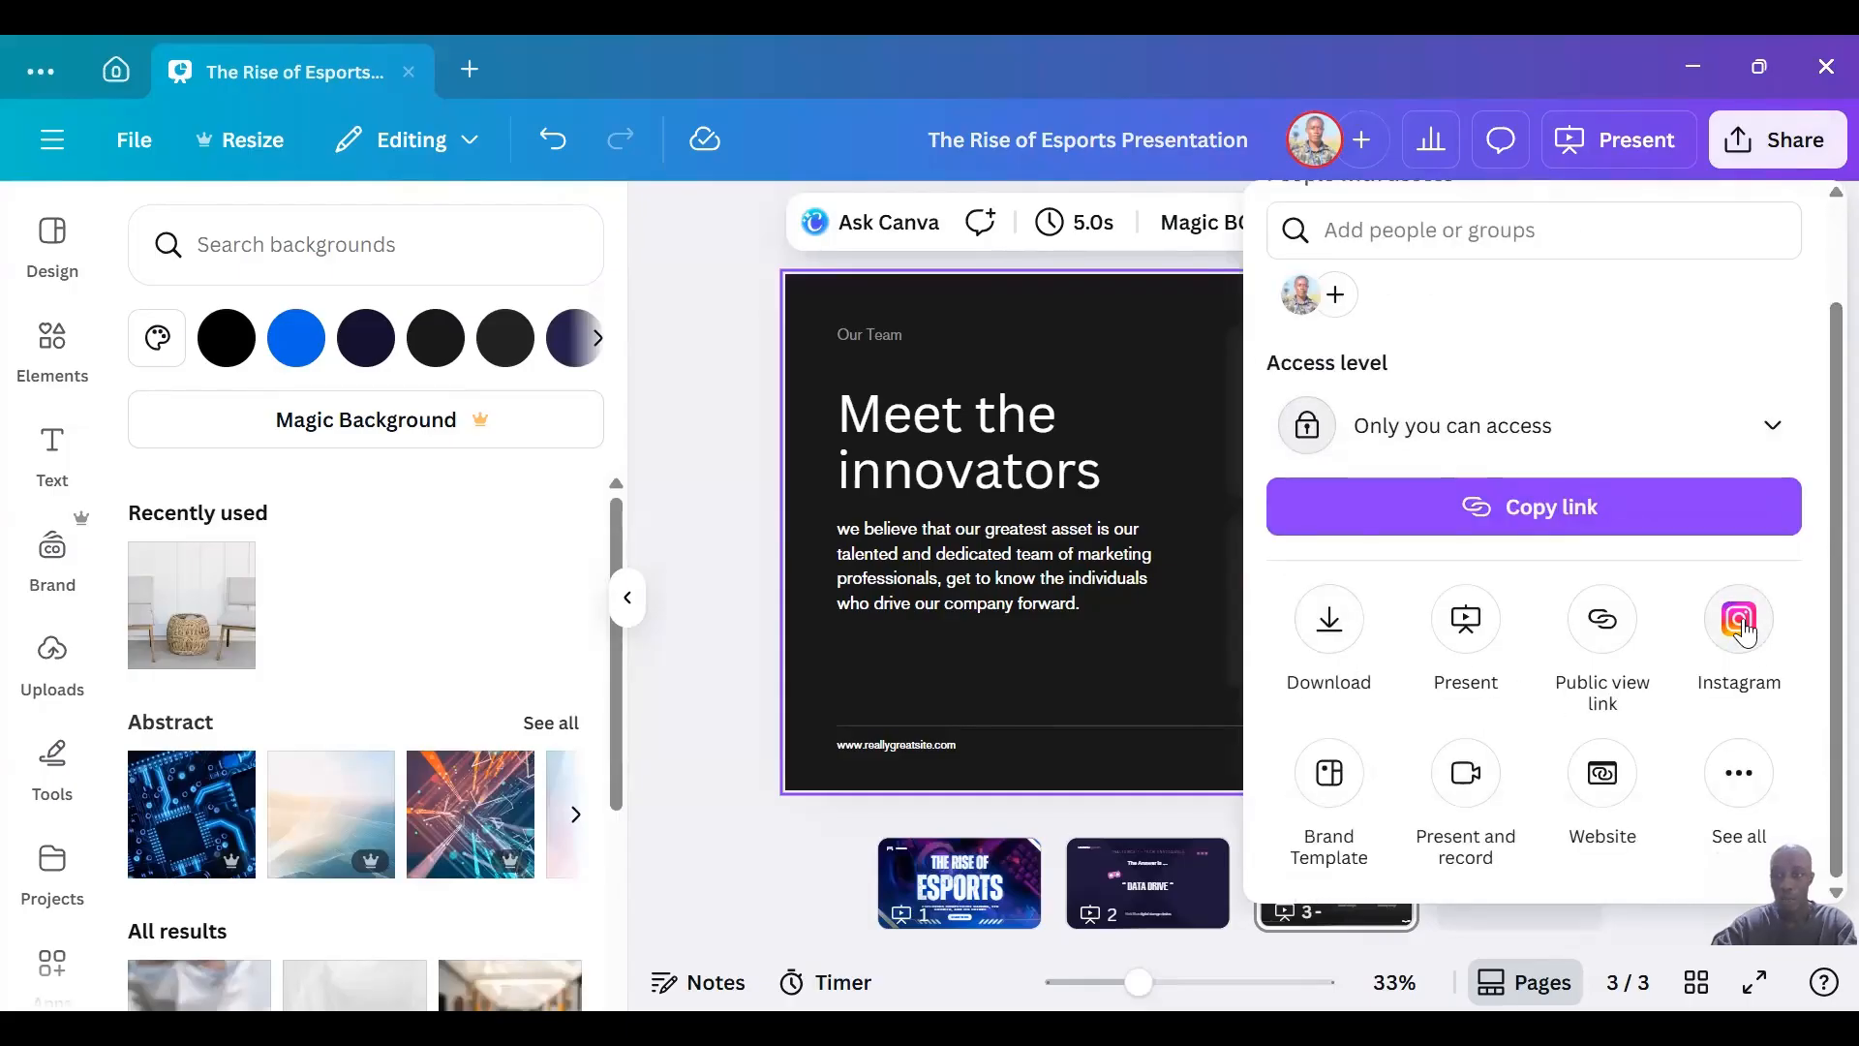
left_click(1741, 767)
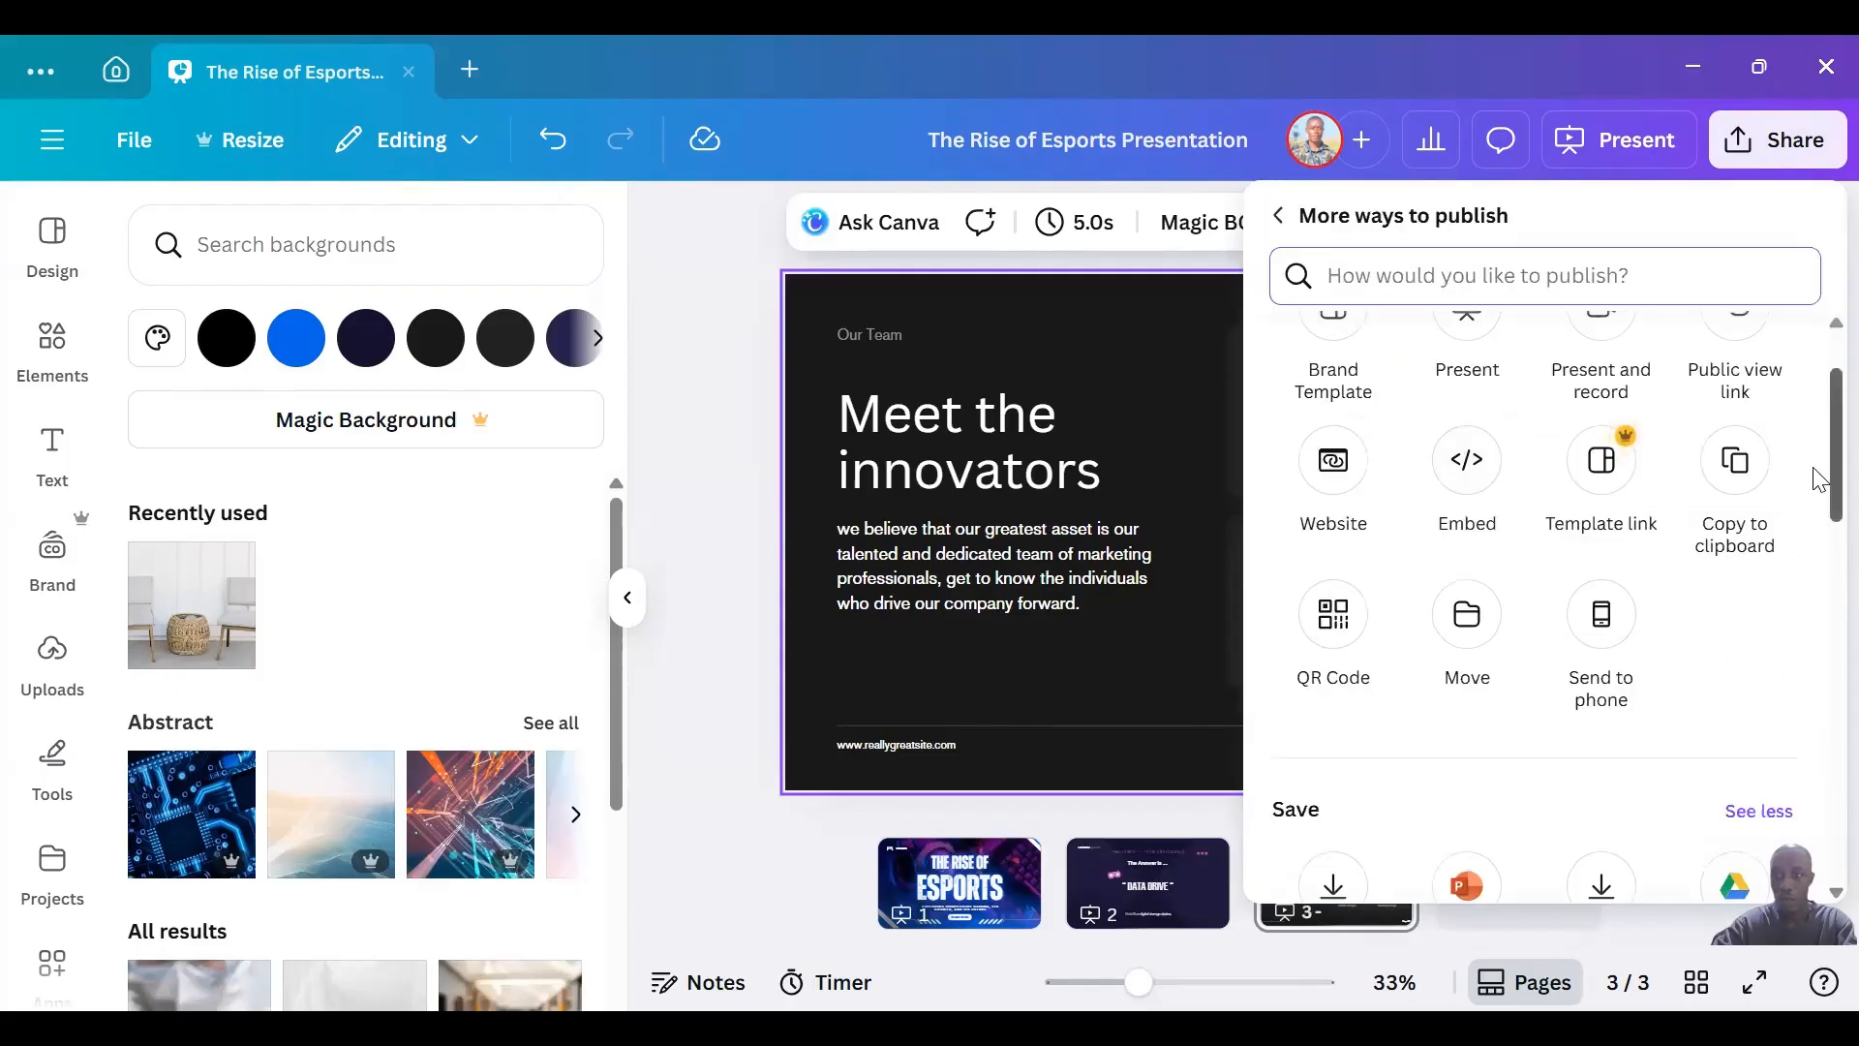
scroll(1819, 542, "down", 5)
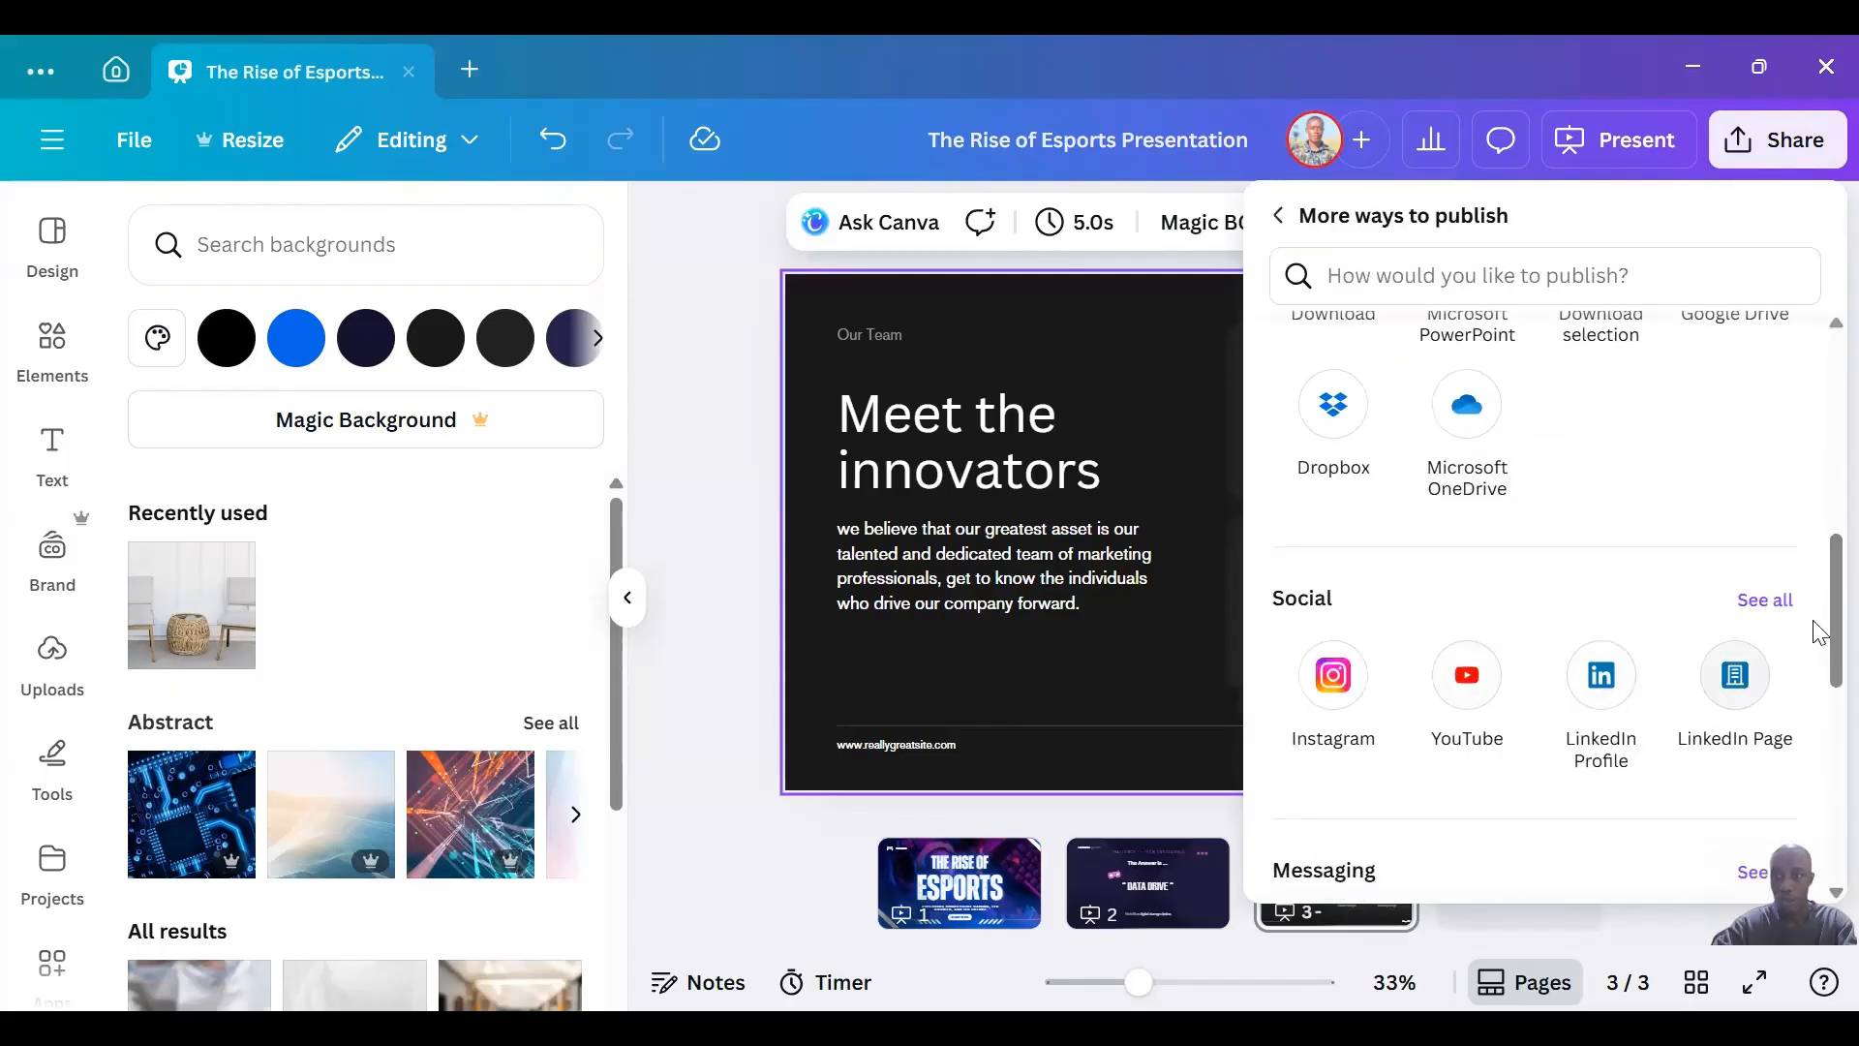
scroll(1819, 659, "down", 4)
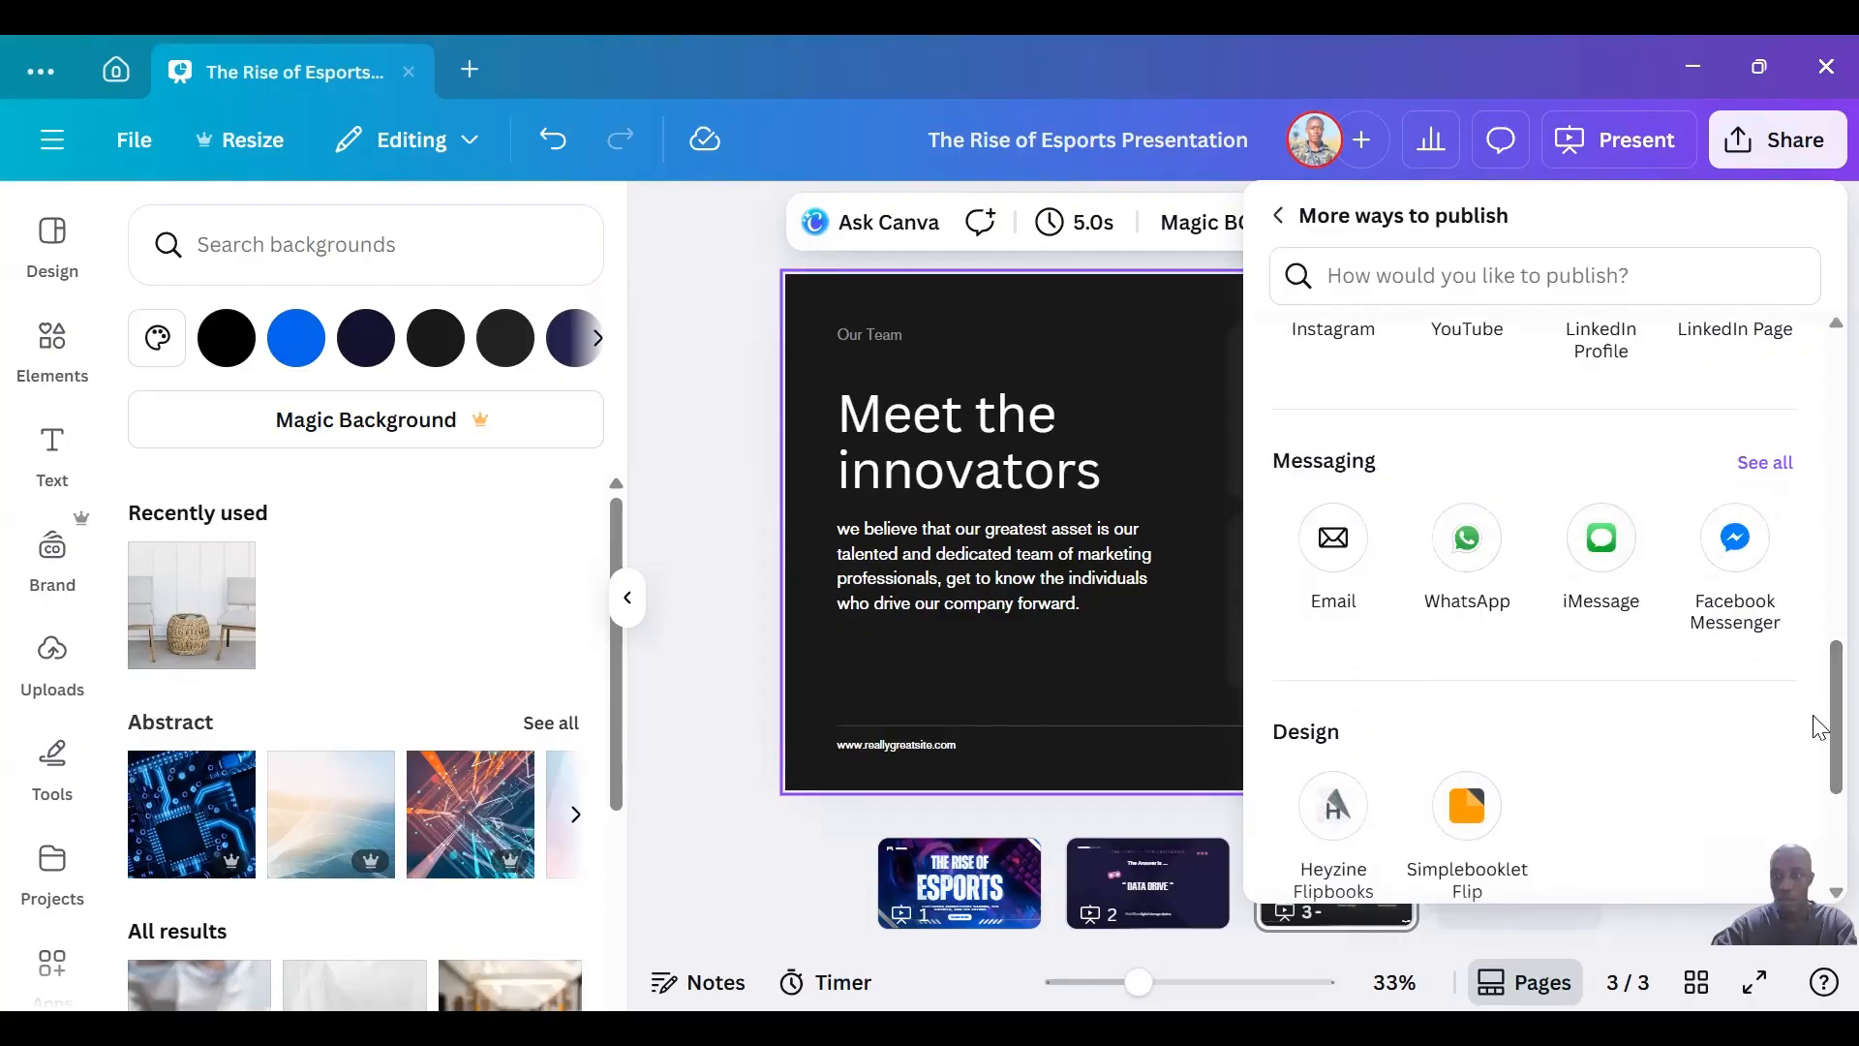
scroll(1818, 727, "down", 3)
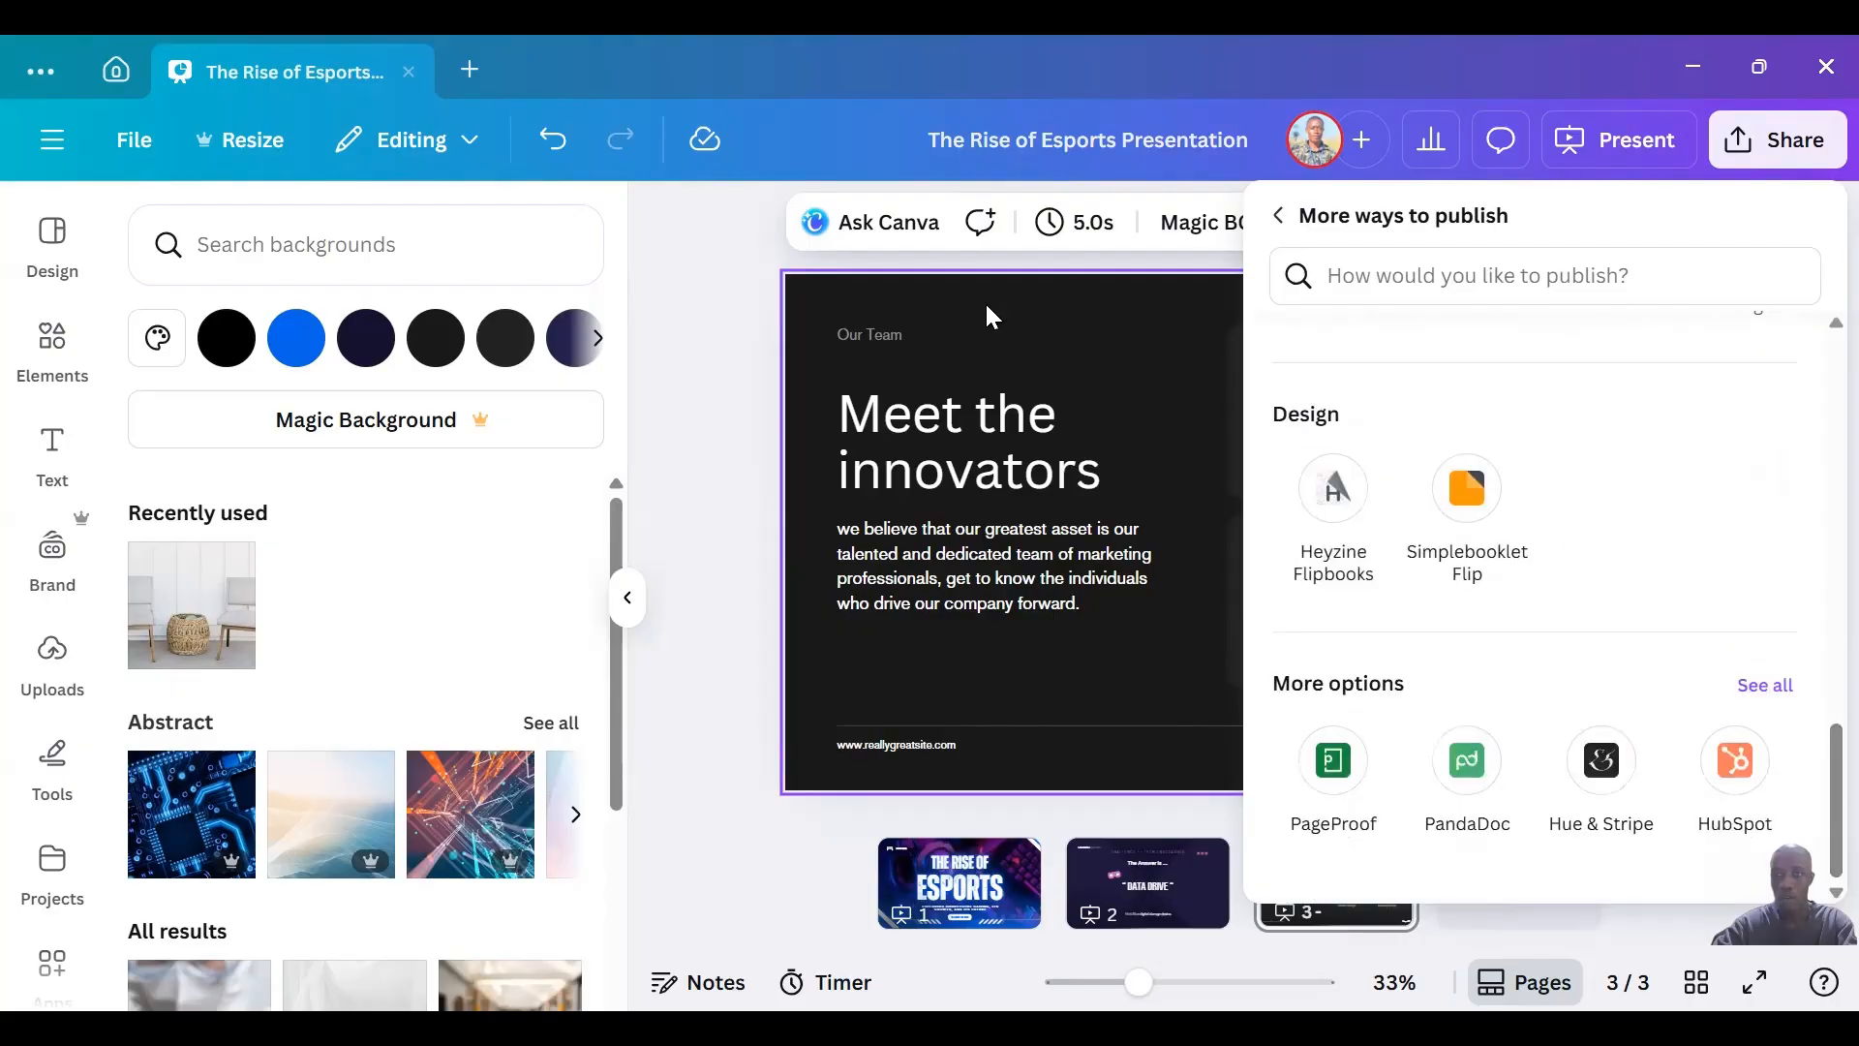
left_click(705, 320)
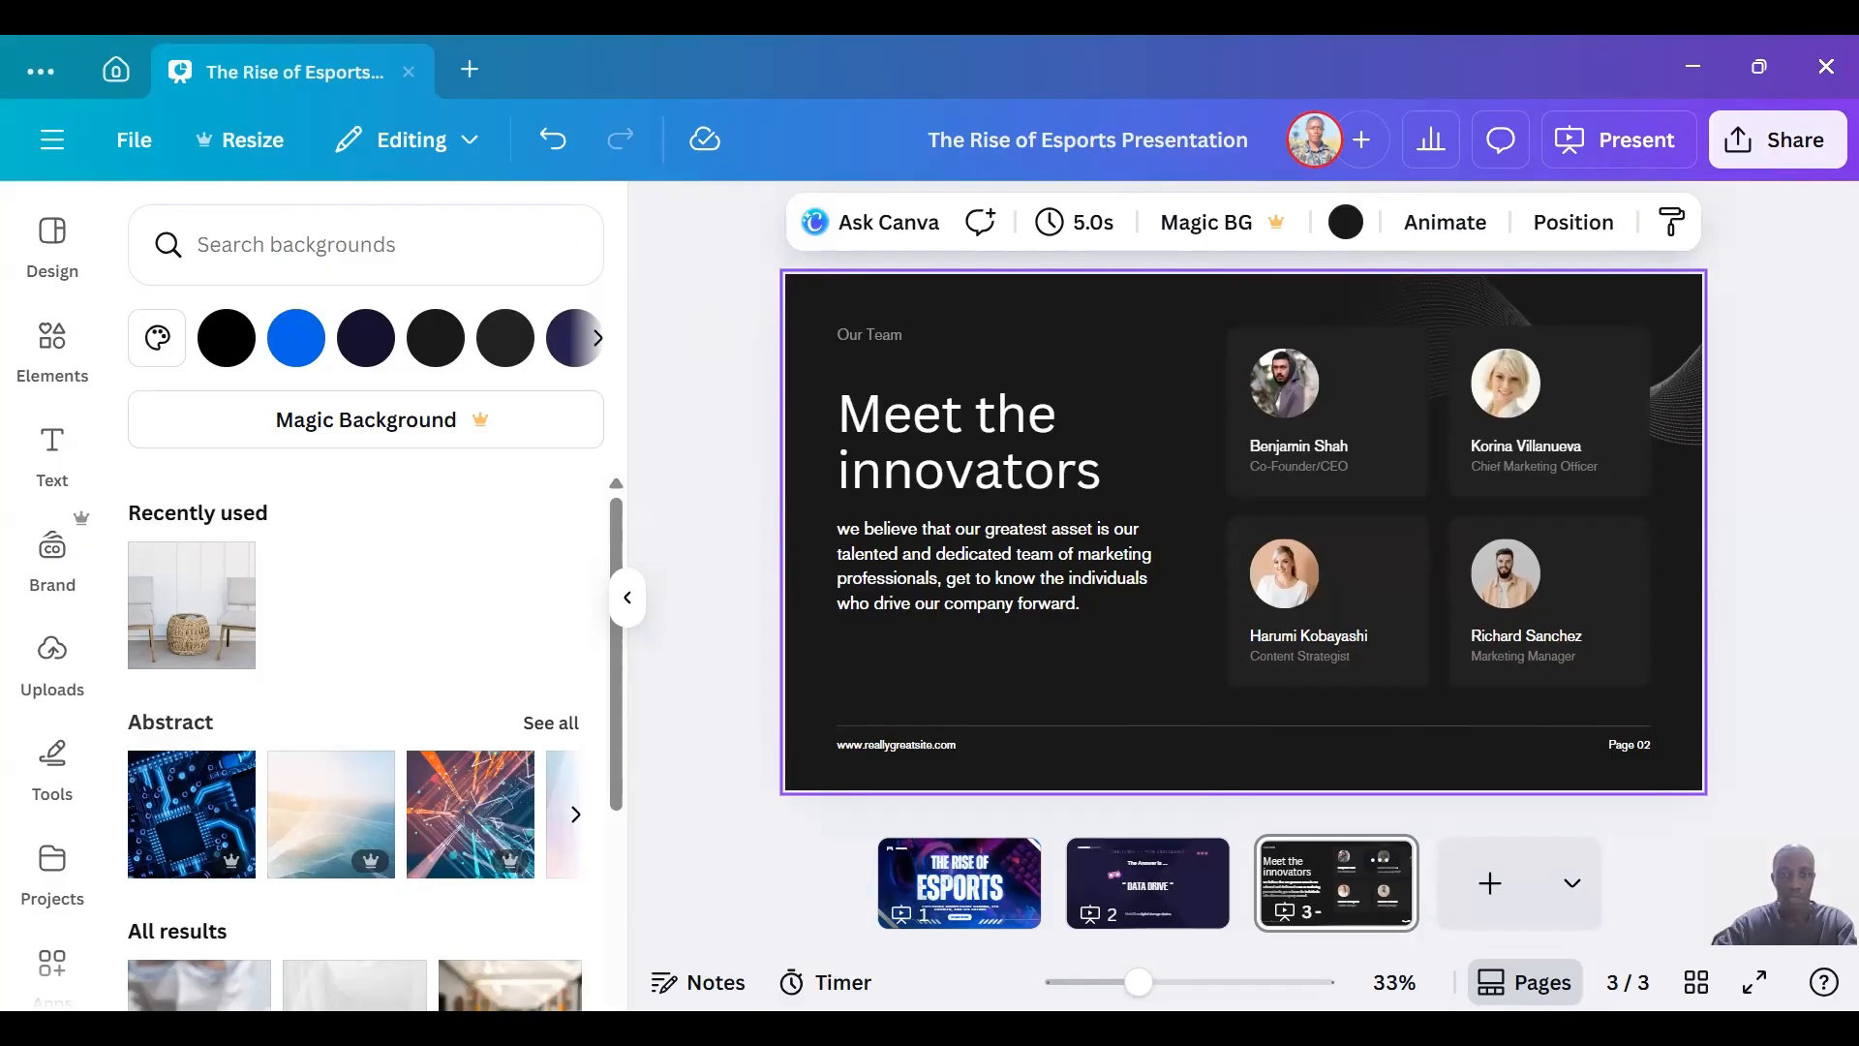
Replace the first name of the Co-Founder/CEO in the first team card on slide 3, keeping the surname.
double_click(1316, 443)
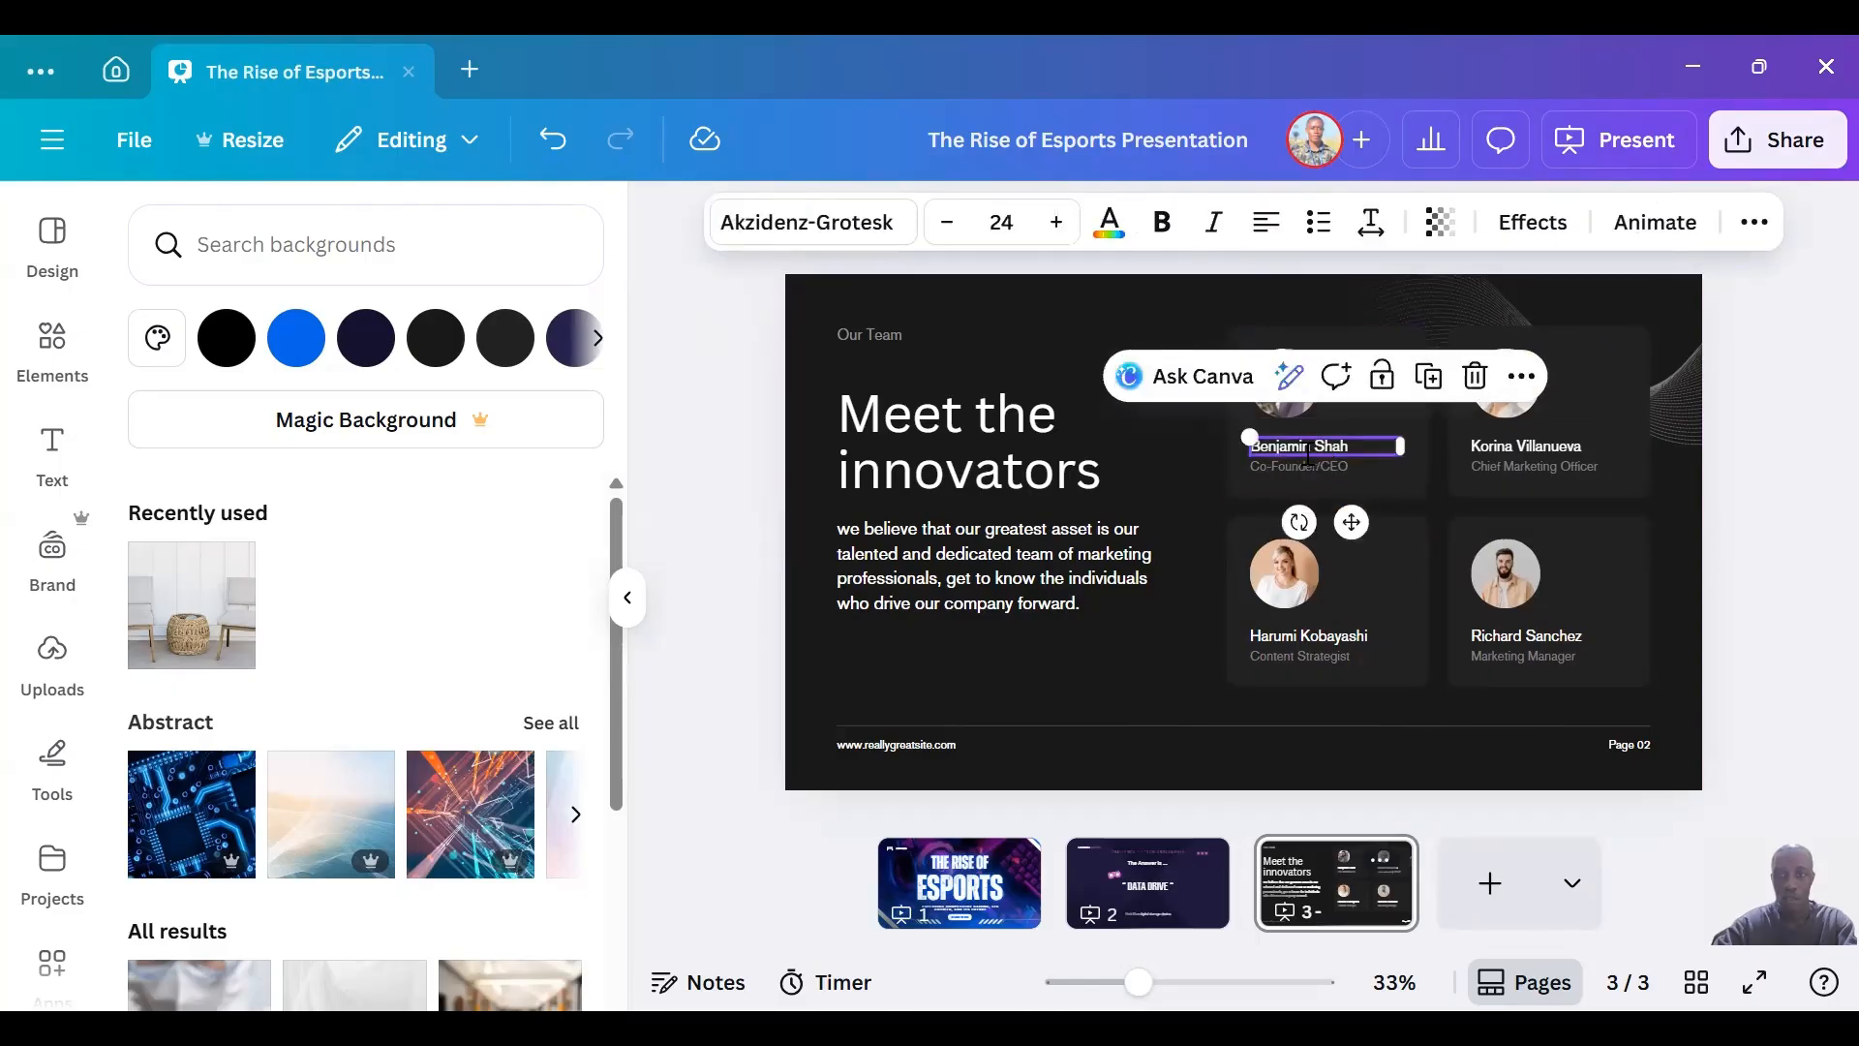
left_click(1308, 451)
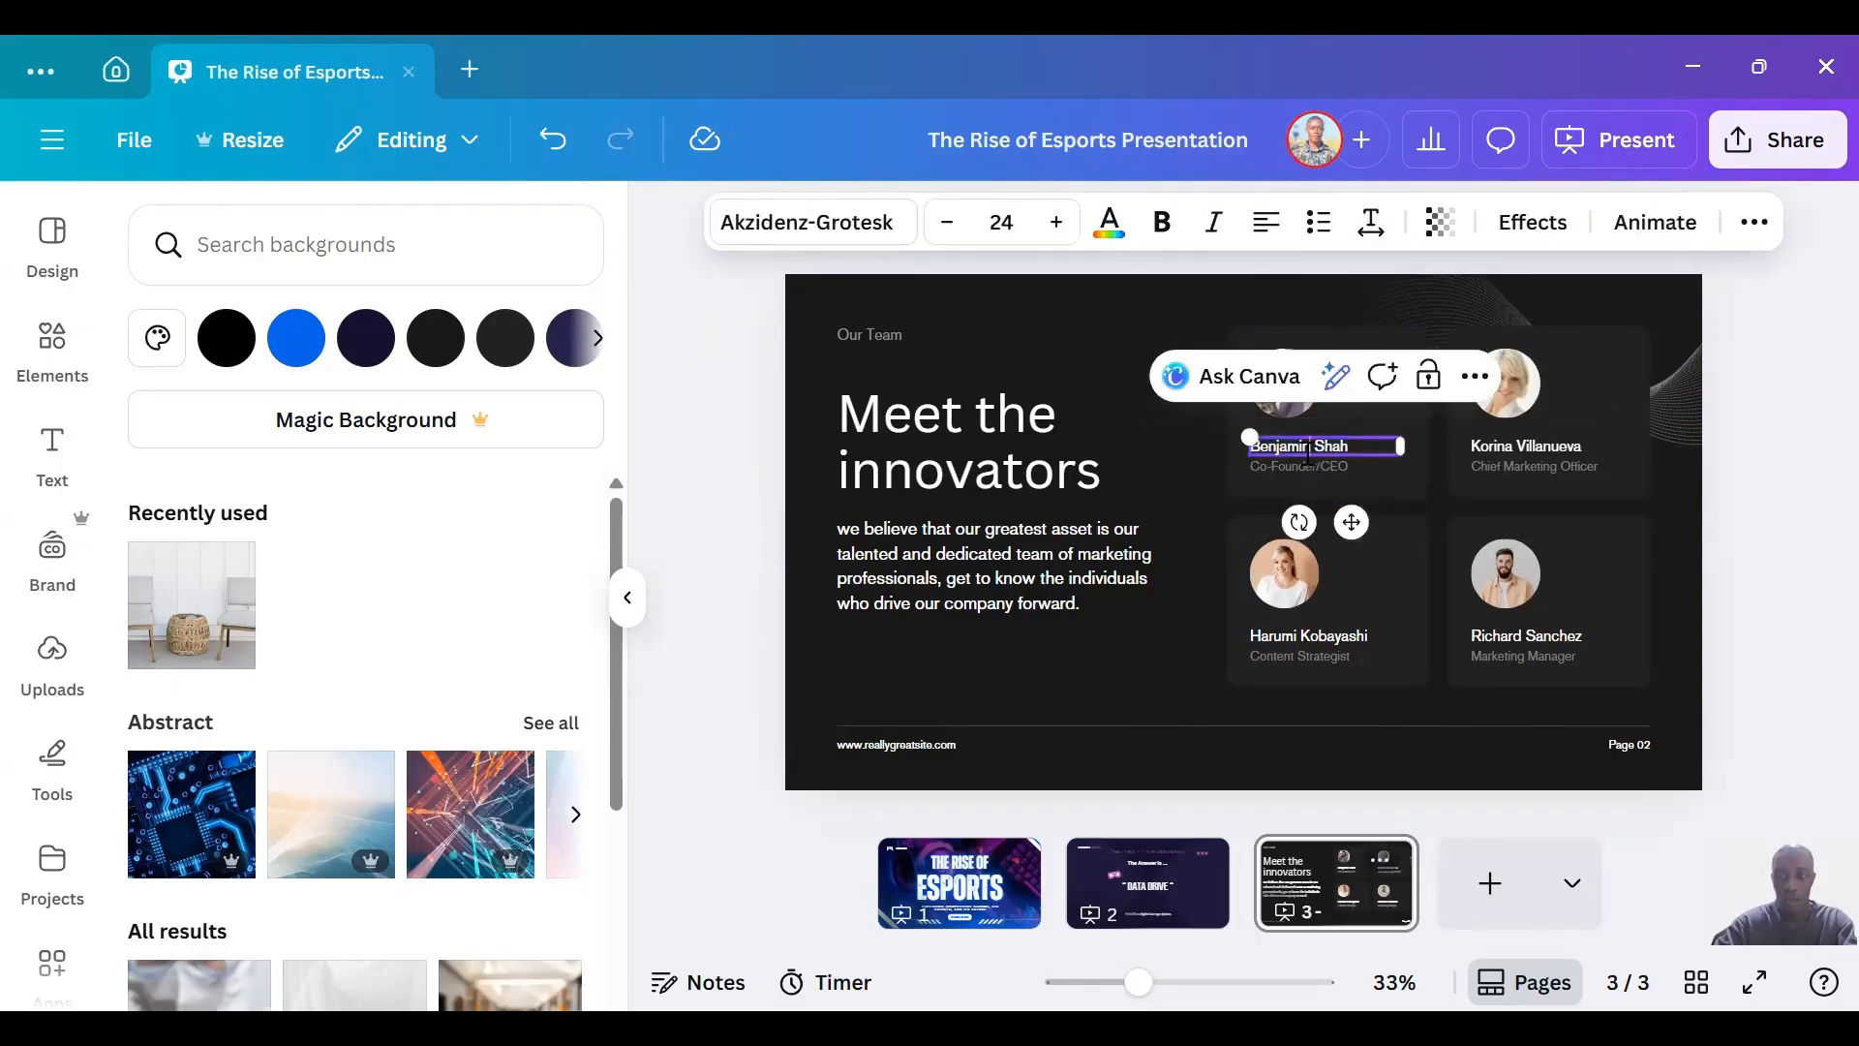
key("BackSpace")
key("BackSpace")
key("BackSpace")
key("BackSpace")
key("BackSpace")
key("BackSpace")
key("BackSpace")
key("BackSpace")
key("BackSpace")
type("Sam")
left_click(1183, 471)
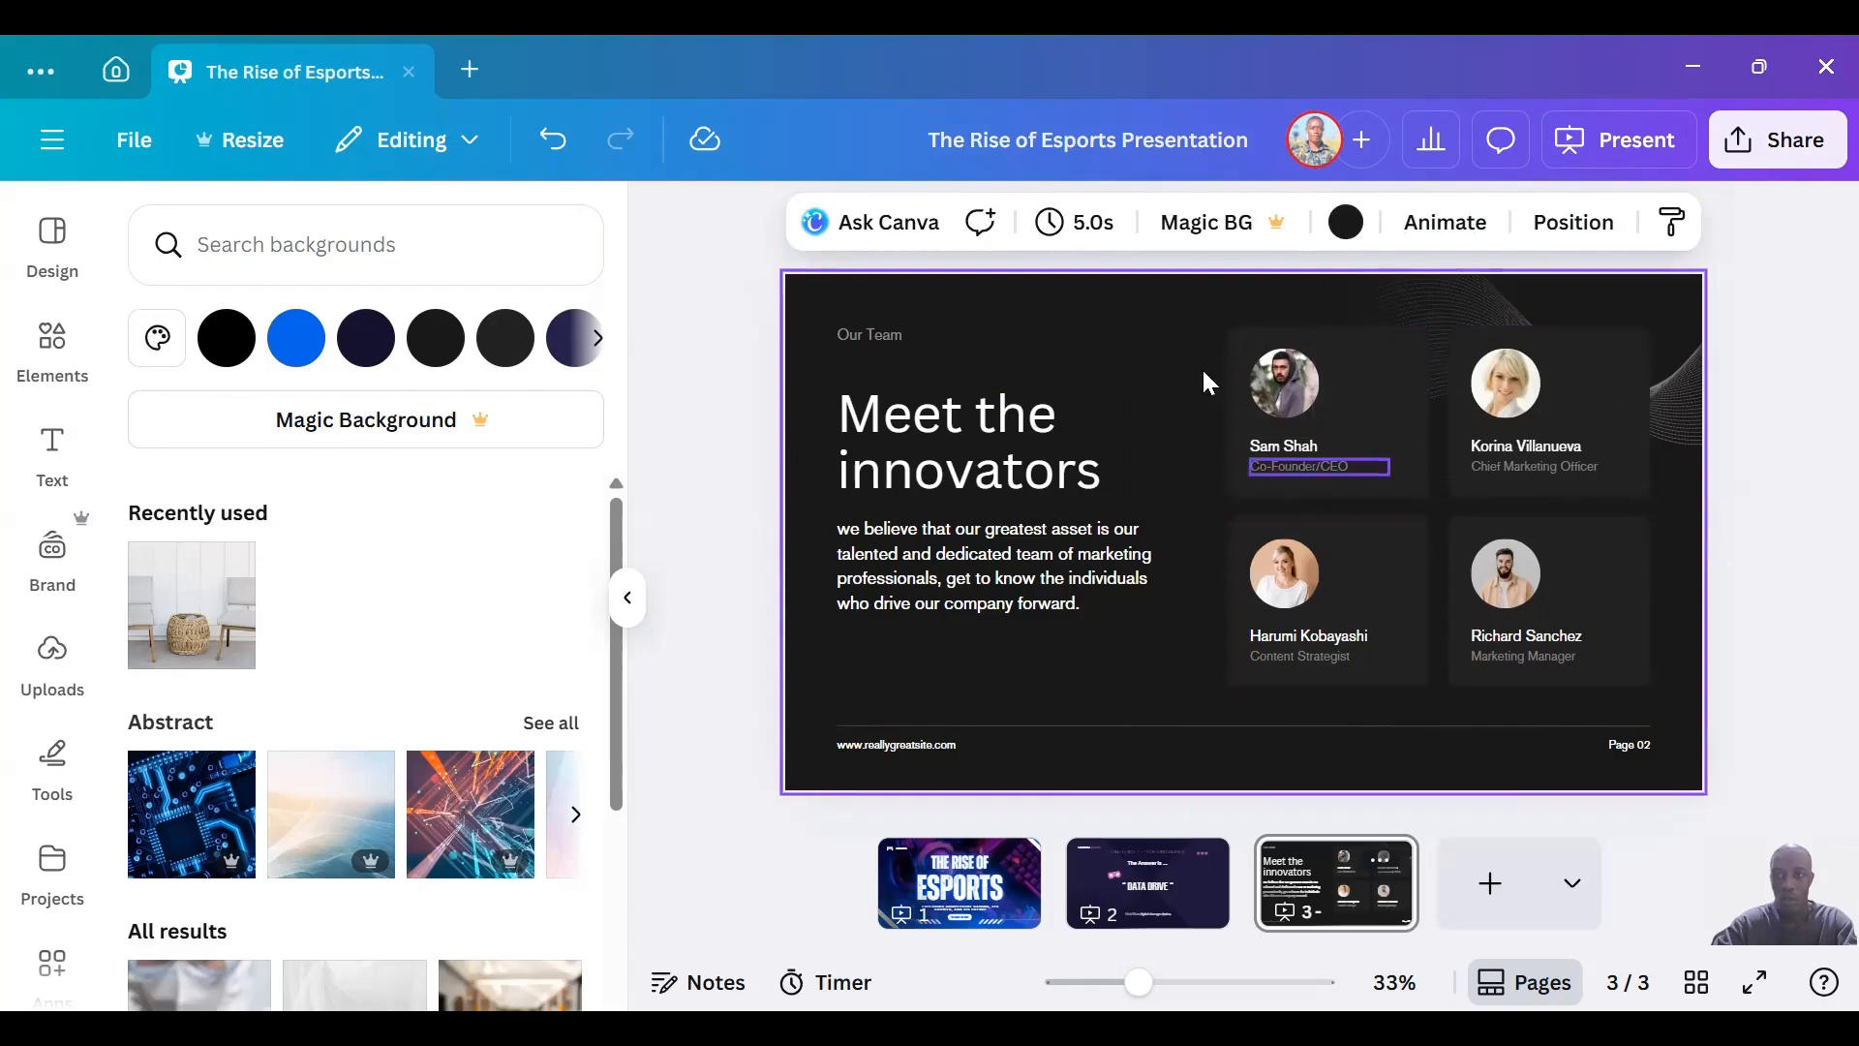
Group all four team member cards on slide 3, shift the group slightly down and to the left, and ungroup it.
left_click_drag(1195, 312, 1667, 691)
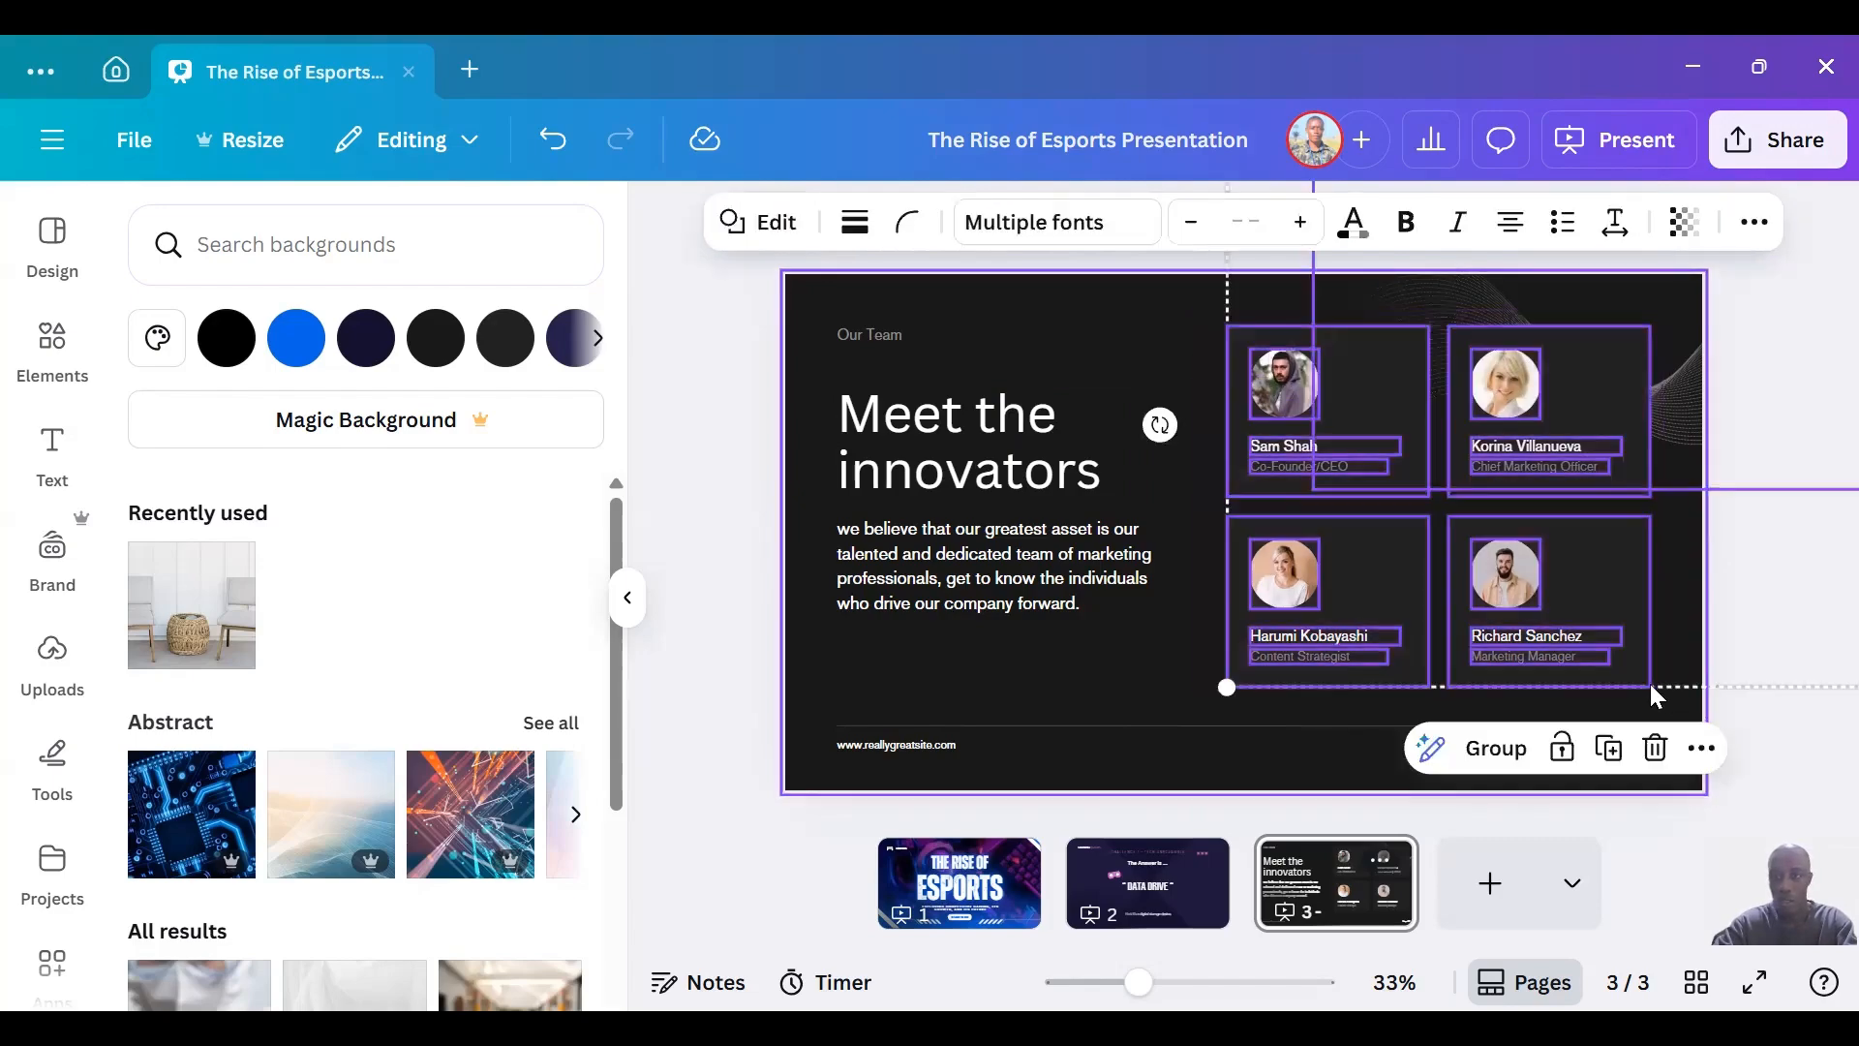
left_click(1476, 750)
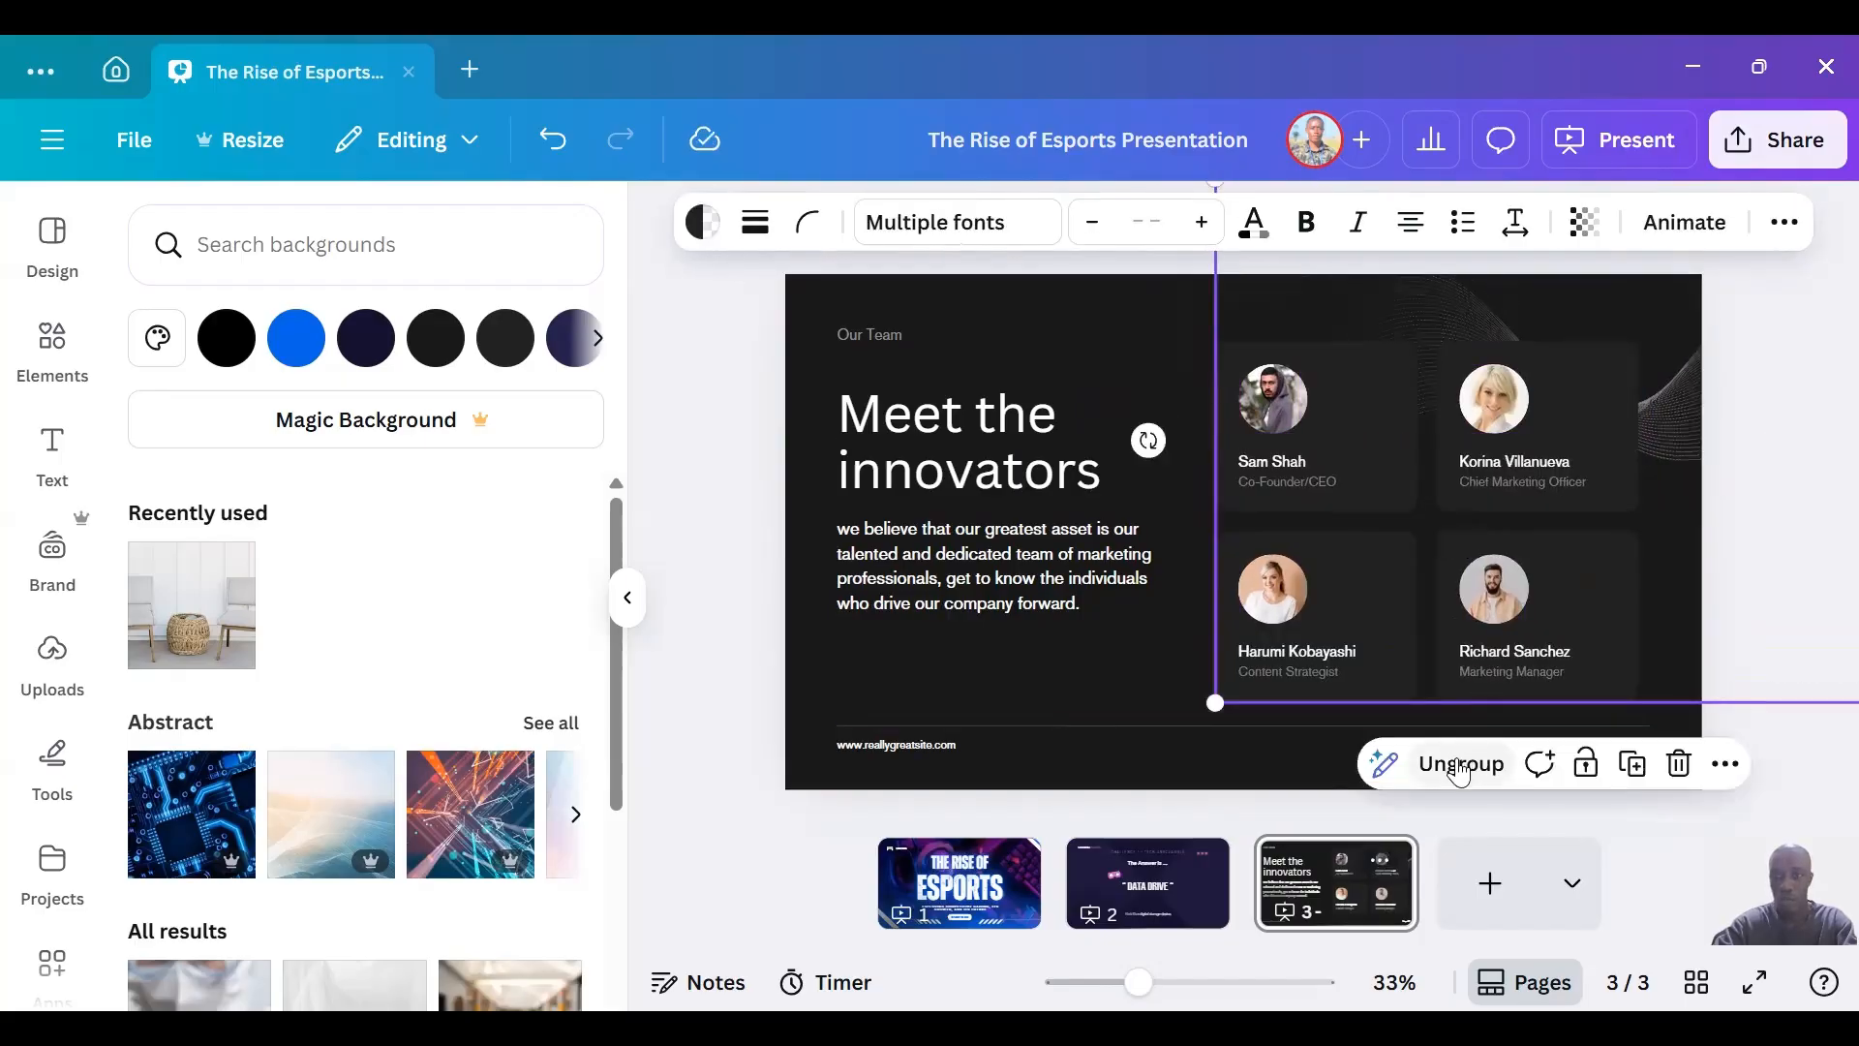
left_click(1460, 770)
left_click(1097, 689)
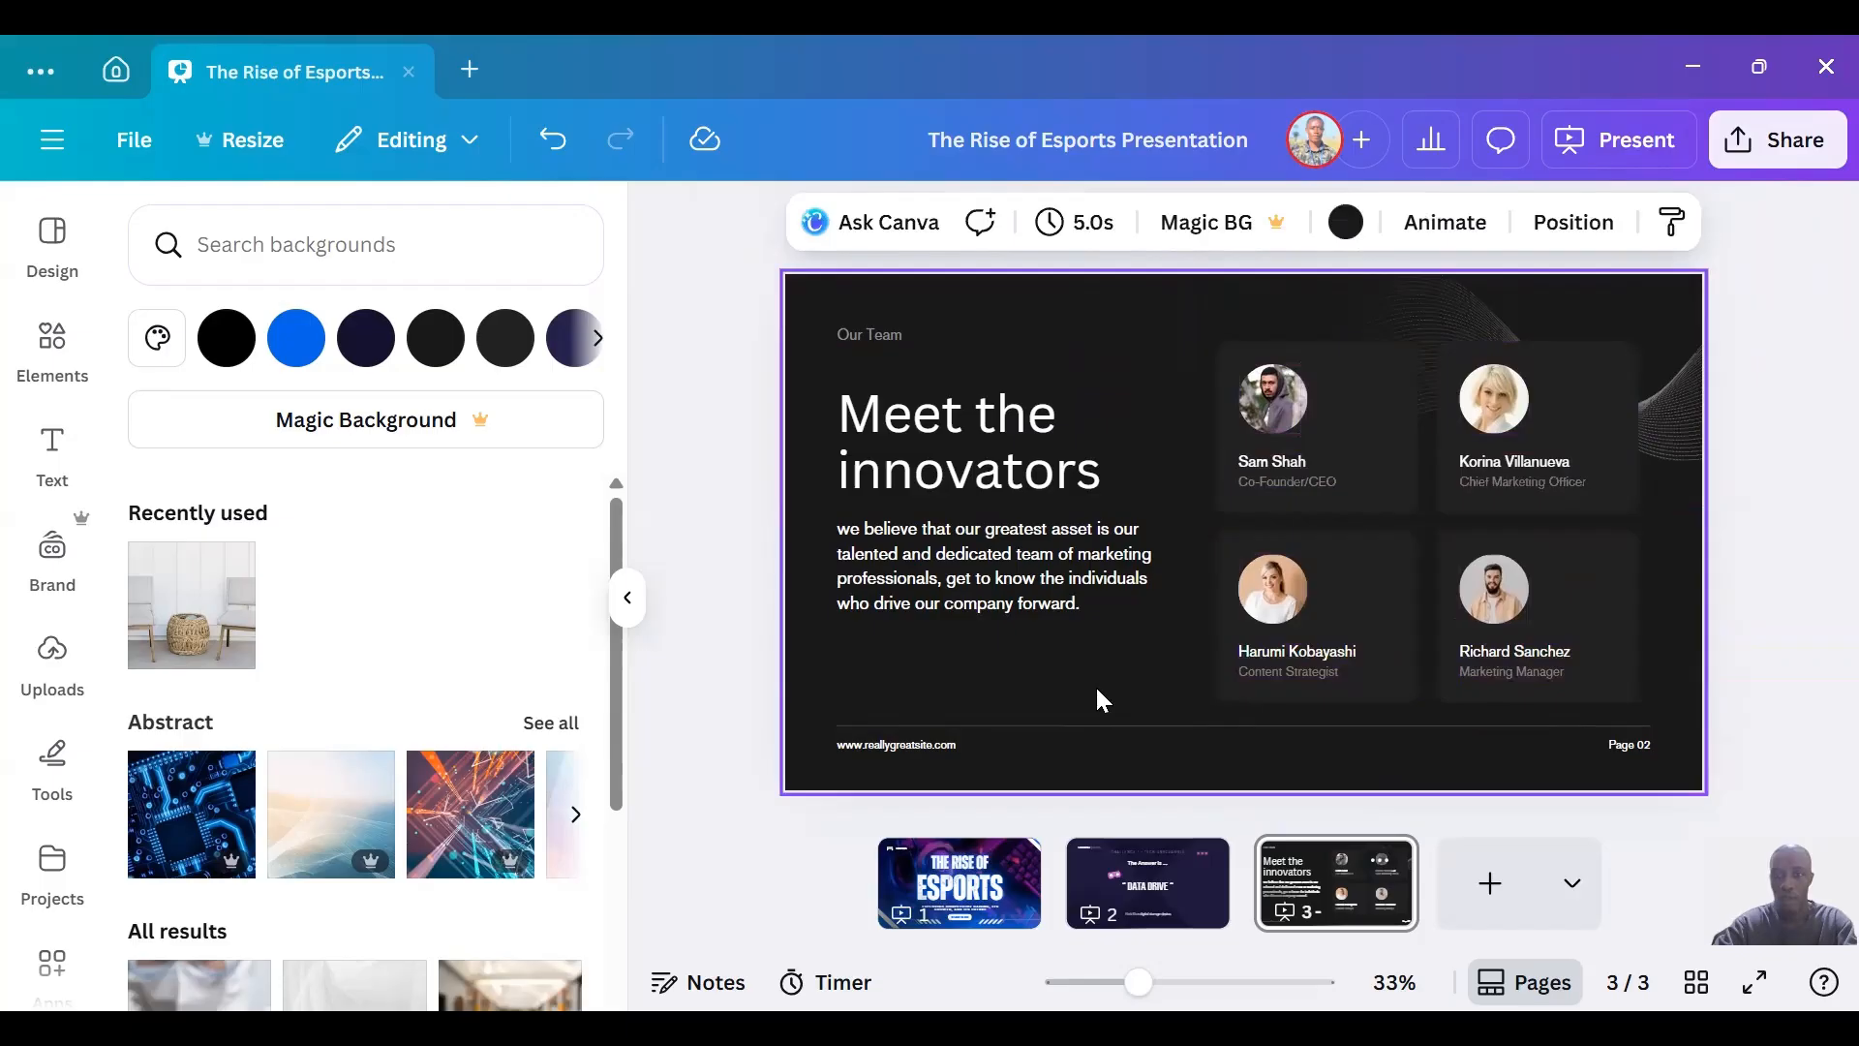
Move only the background rectangle of the Co-Founder/CEO card slightly left, leaving its photo and text in place.
mouse_move(1341, 416)
left_mouse_down()
mouse_move(1294, 365)
mouse_move(1353, 436)
mouse_move(1329, 391)
left_mouse_up()
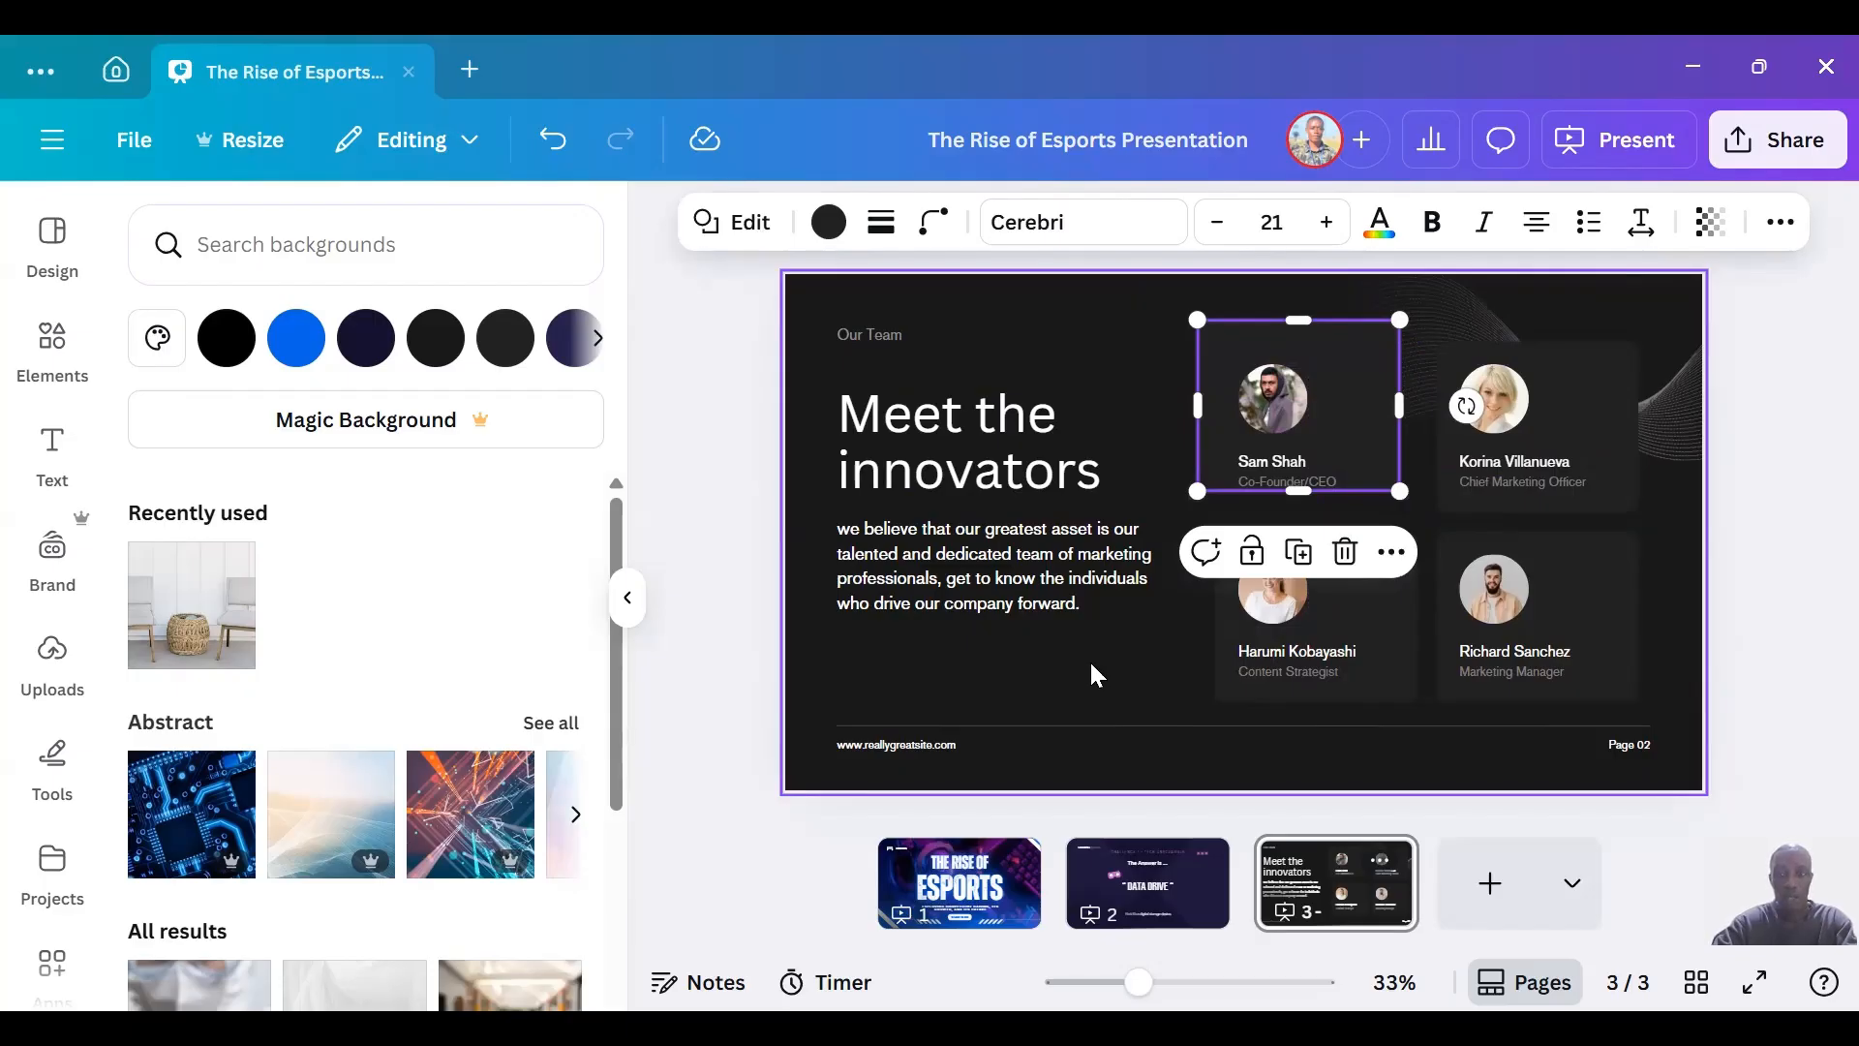
mouse_move(1353, 375)
left_mouse_down()
mouse_move(1366, 394)
mouse_move(1340, 386)
mouse_move(1349, 399)
left_mouse_up()
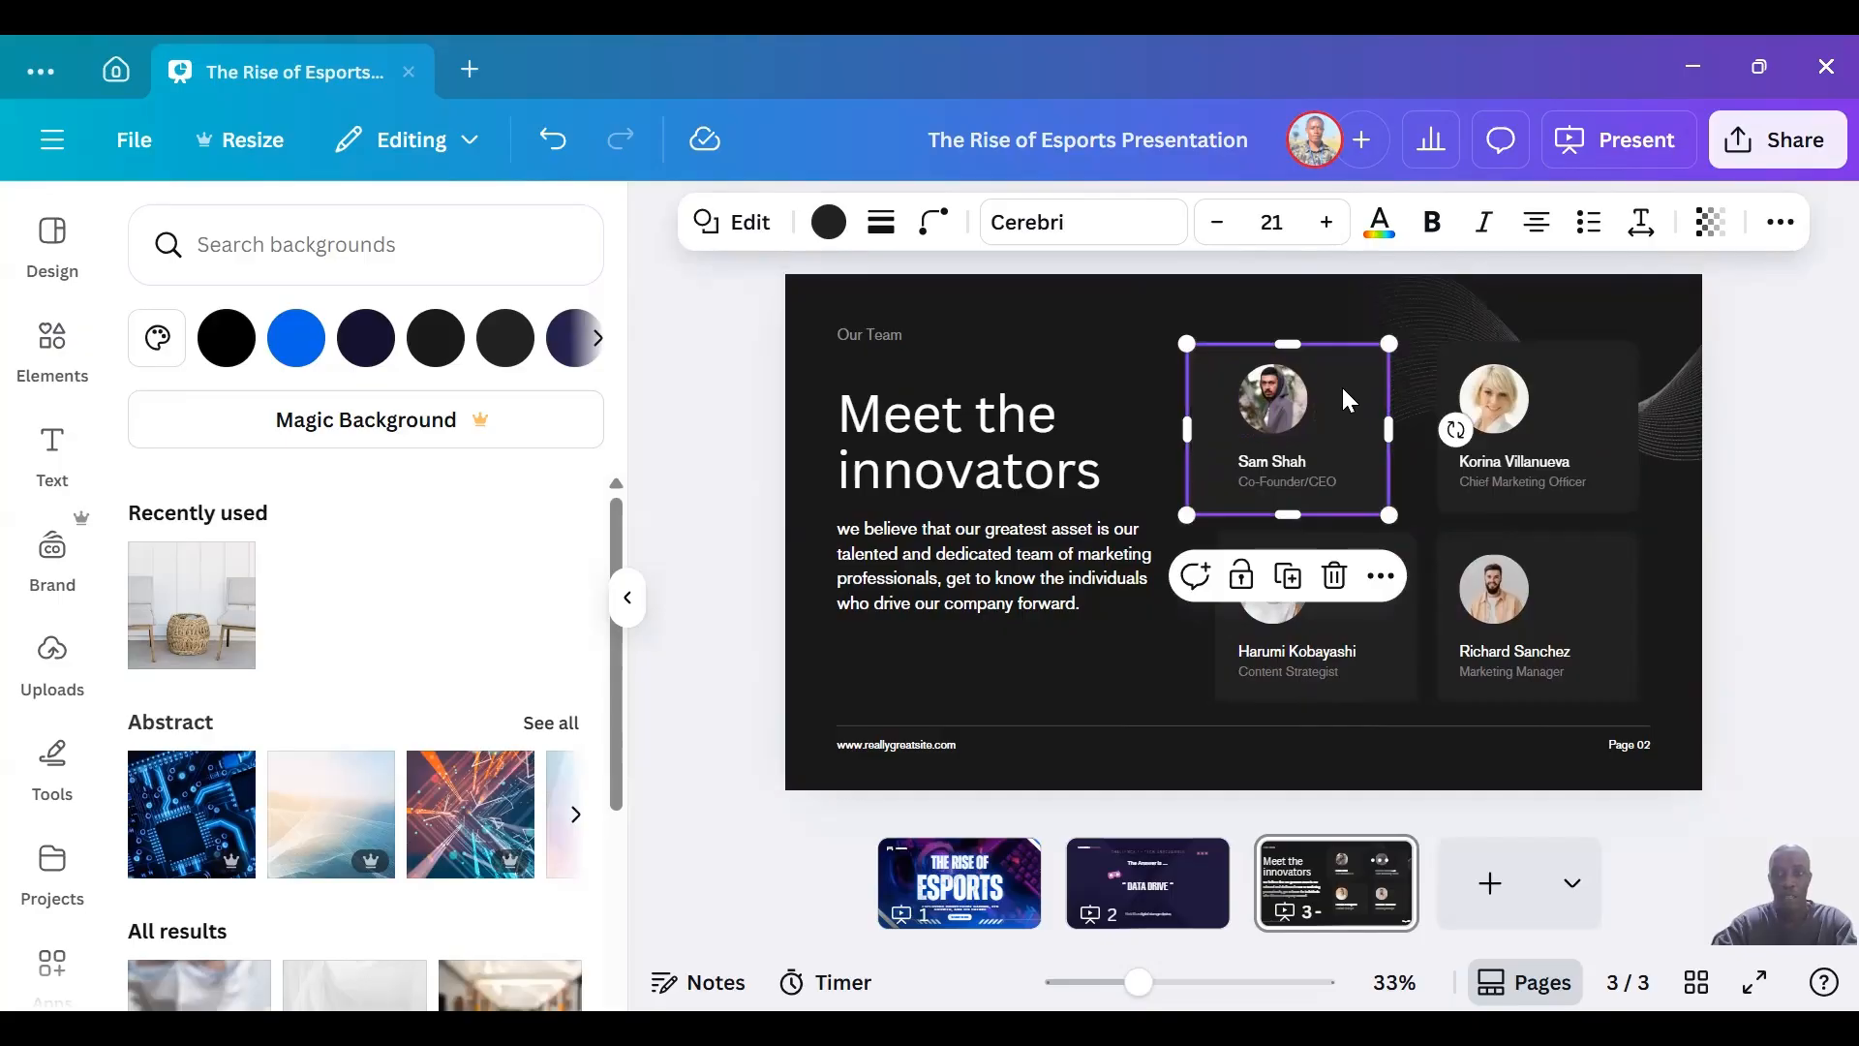